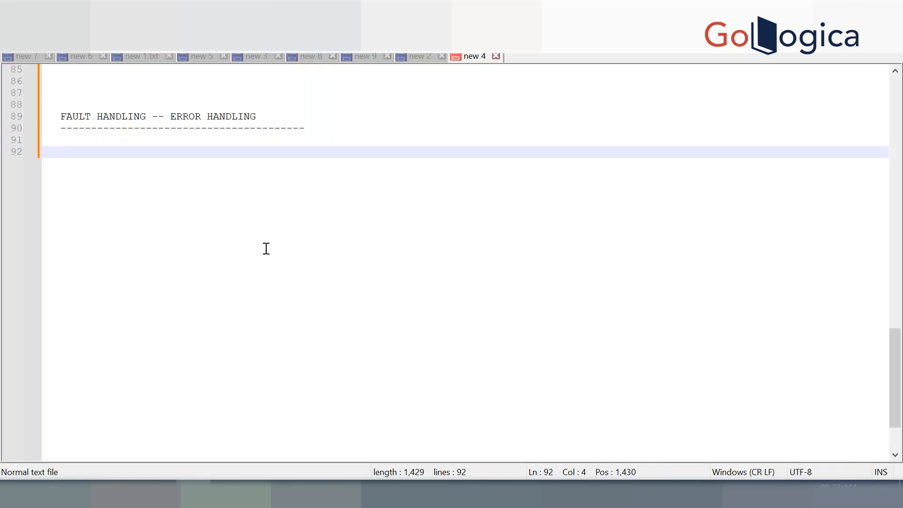
Write the RUNTIME FAULTS heading with indented BINMDING FAULTS and REMOTE FAULTS sub-items
type("RUNTIME FAULTS")
key("Return")
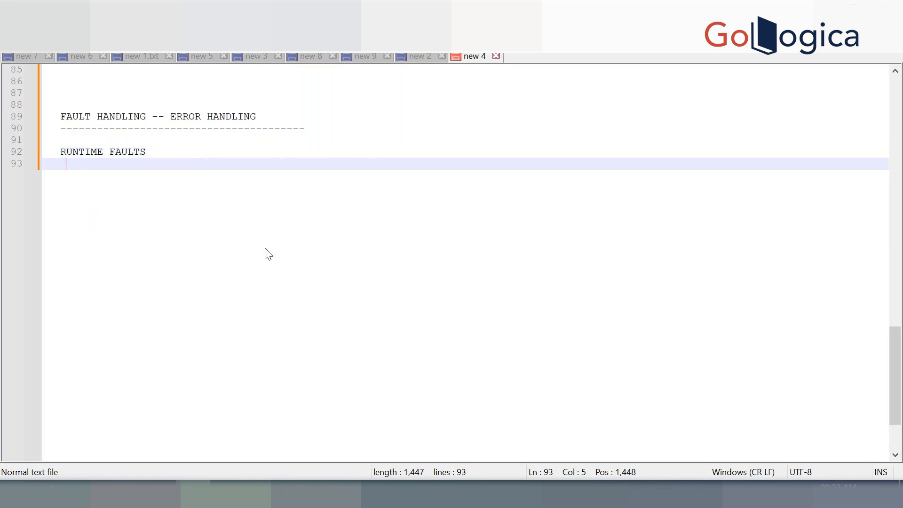
key("Tab")
key("Tab")
key("Tab")
type("-- BINMDING FAULTS")
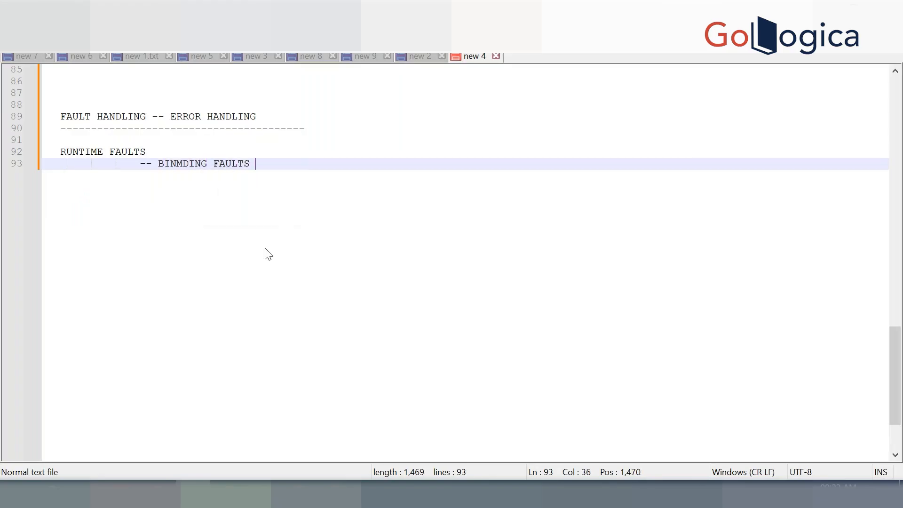
key("Return")
key("Return")
type("--  ")
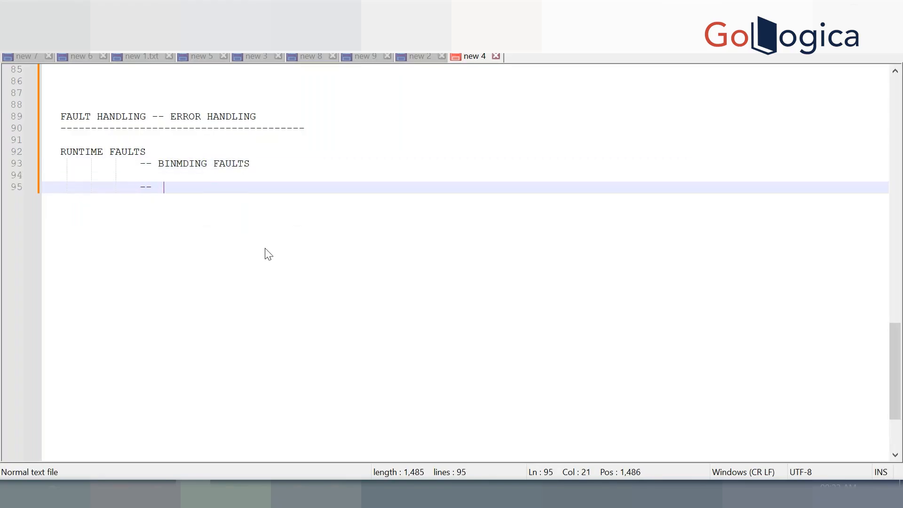
type("REMOTE F")
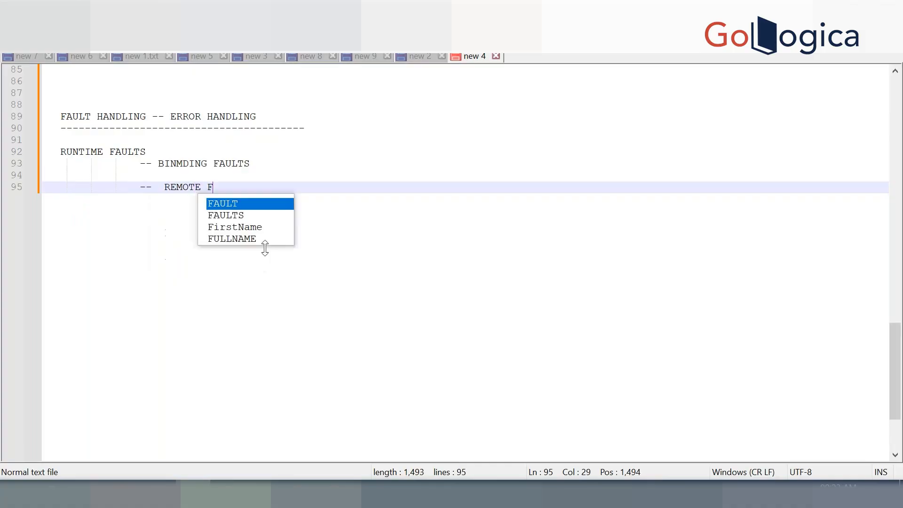
type("AULTS")
key("Return")
key("Return")
Add the line 'BUSINESS FAULTS -- THESE RAISED BY CODE IT SELF' and blank lines below
key("BackSpace")
key("BackSpace")
key("BackSpace")
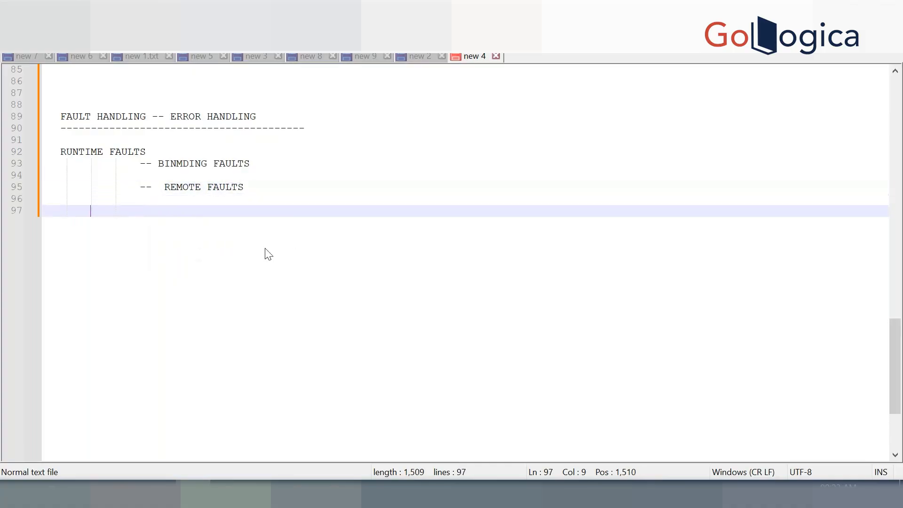
type("B")
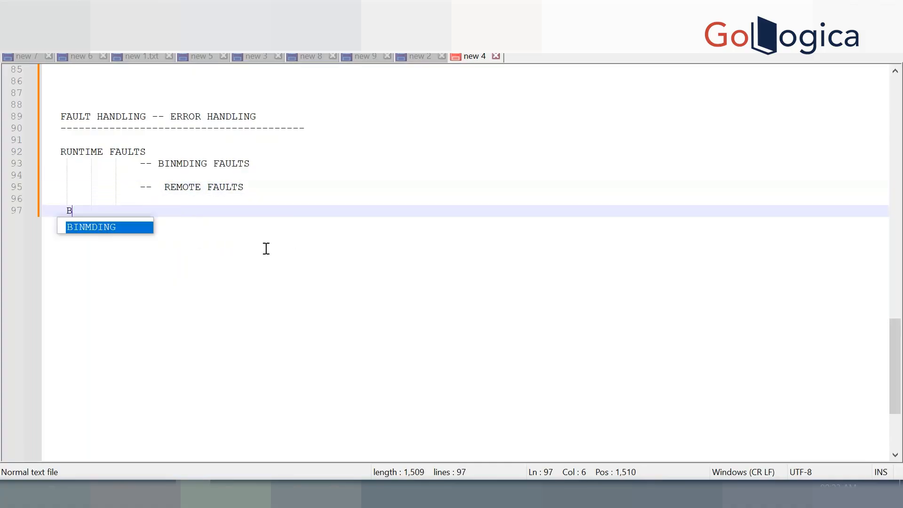
type("USINESS FAULKTS")
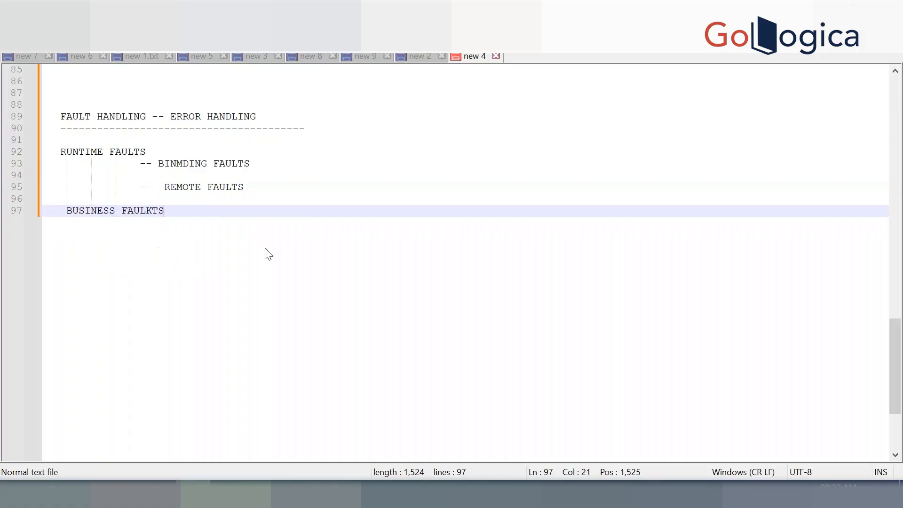
key("BackSpace")
key("BackSpace")
key("BackSpace")
type("TS --  THESE RAISED")
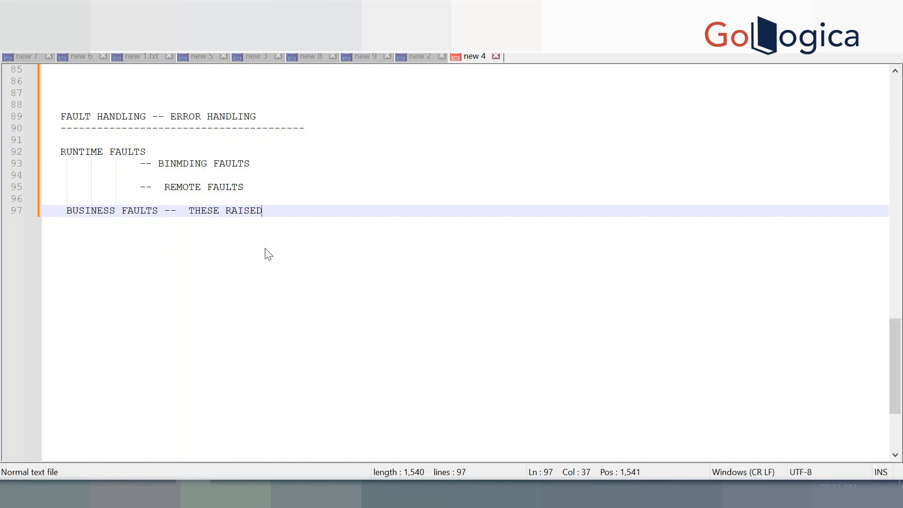
type(" BY CODE IT SELF")
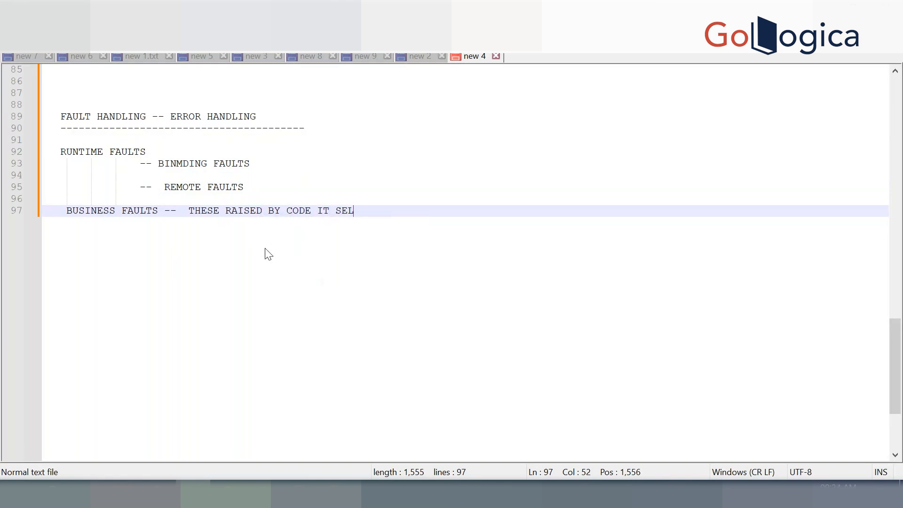
key("Return")
key("Return")
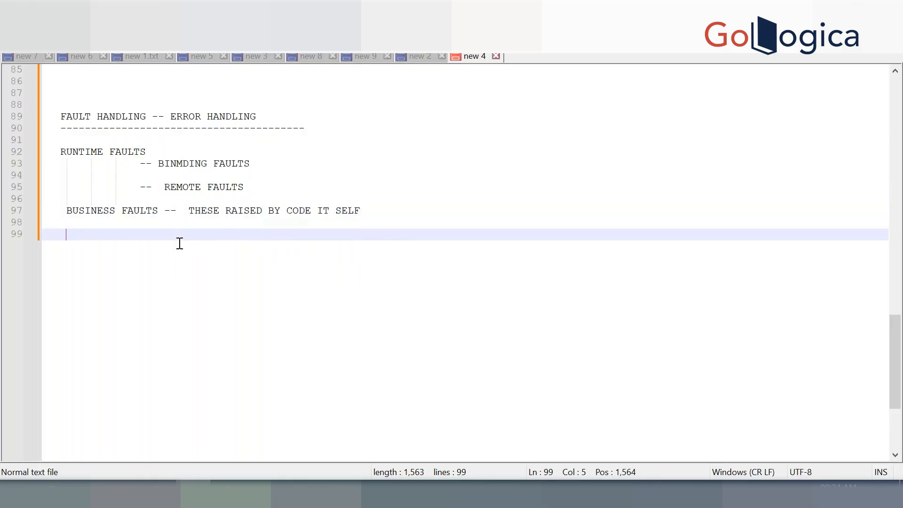
Type 'INPUT DATA NOT MATCHING WITH SCHEMA' below the business faults note
type("INPOUT")
key("BackSpace")
key("BackSpace")
key("BackSpace")
key("BackSpace")
type("UT DA")
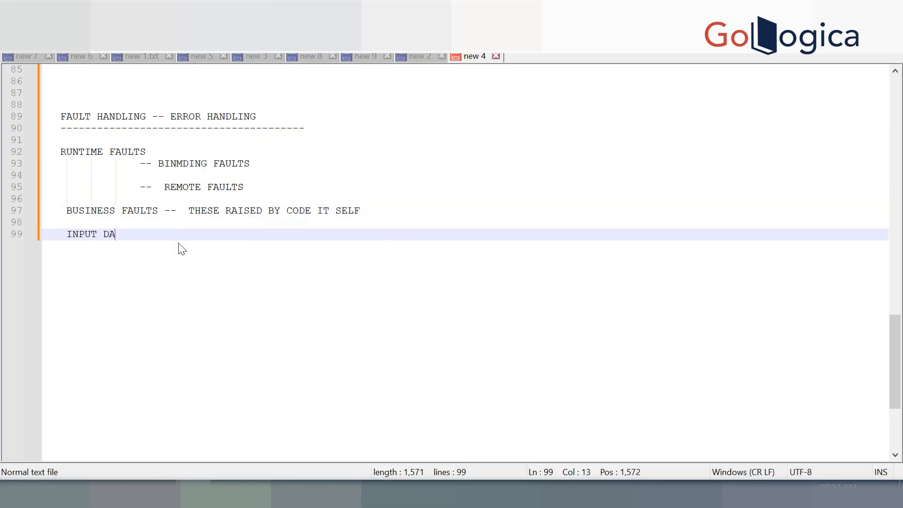
type("TA NOT MATCHIN")
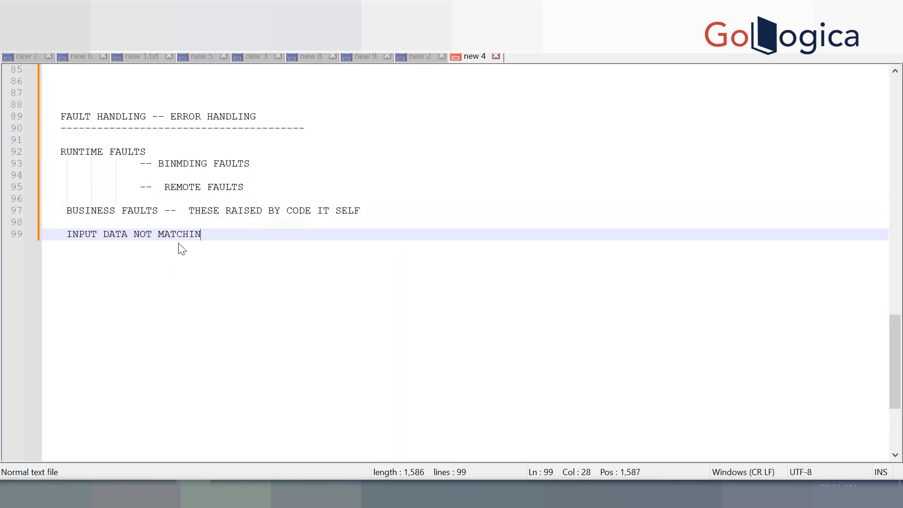
type("G WITH SCHEMA")
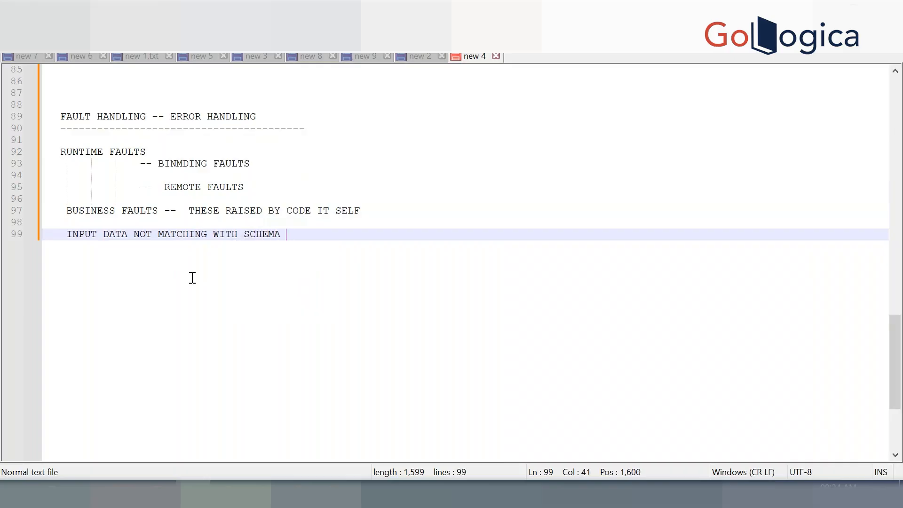
key("Return")
key("Return")
key("Return")
Try an 'ACC -- 11 NUMBER 8' example line, then remove it, undoing an accidental delete
type("ID")
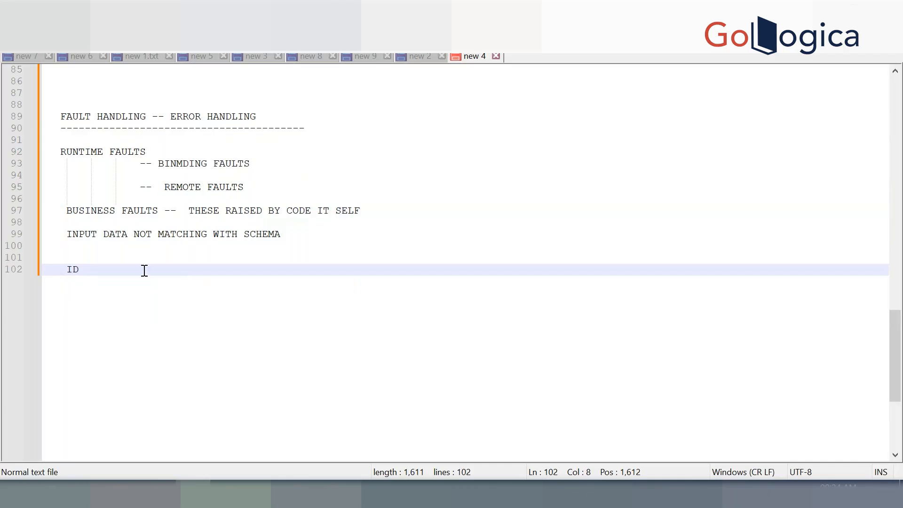
left_click_drag(88, 272, 74, 275)
type("A")
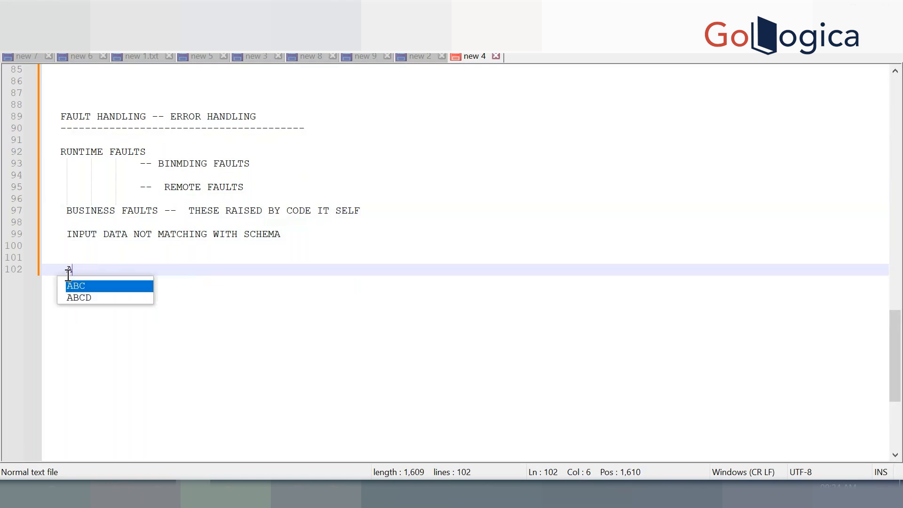
type("CC  -- ")
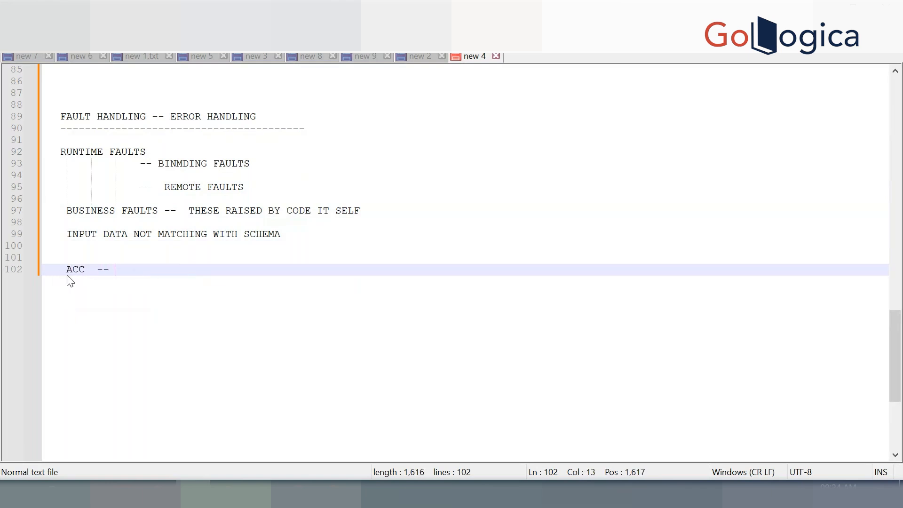
type("11 NUMBER 8")
left_click_drag(196, 269, 132, 104)
key("Delete")
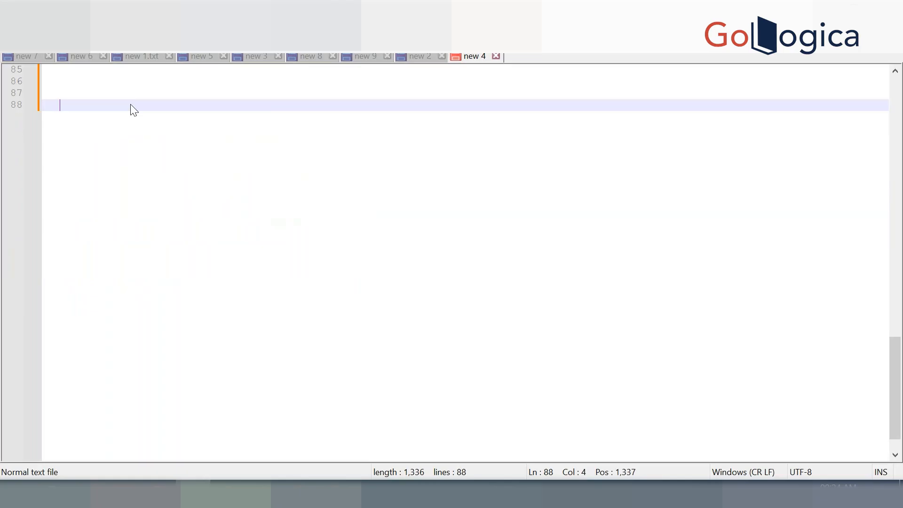
key("ctrl+z")
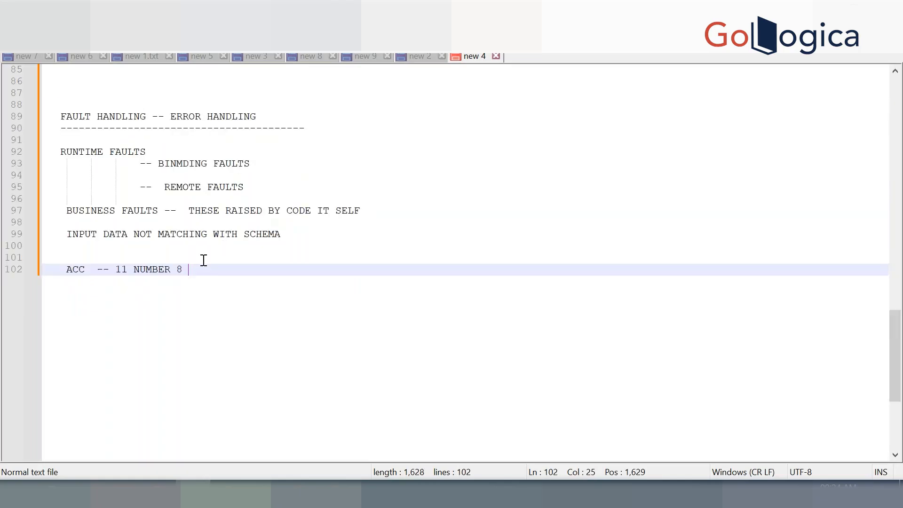
left_click_drag(194, 269, 68, 278)
key("Delete")
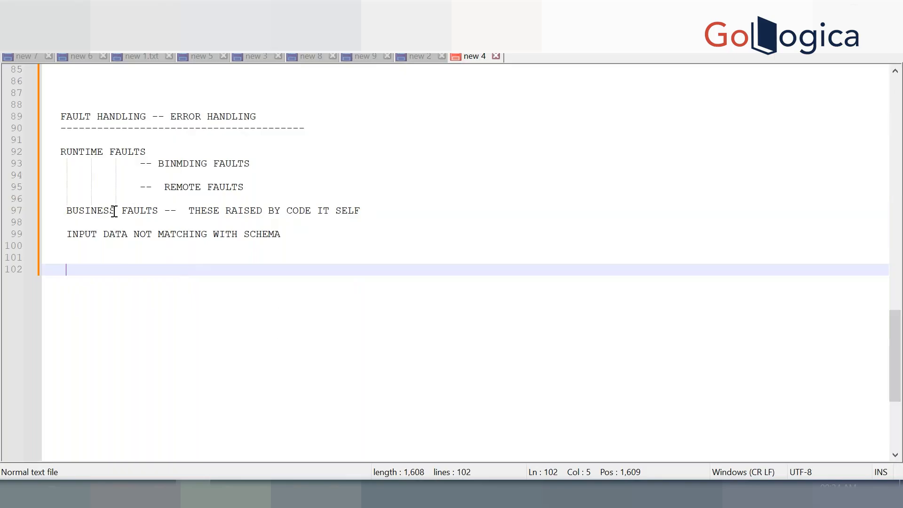
Type 'THROUGH ACTIVITY' on line 102 and highlight BUSINESS FAULTS on line 97
left_click(68, 210)
left_click_drag(68, 210, 162, 211)
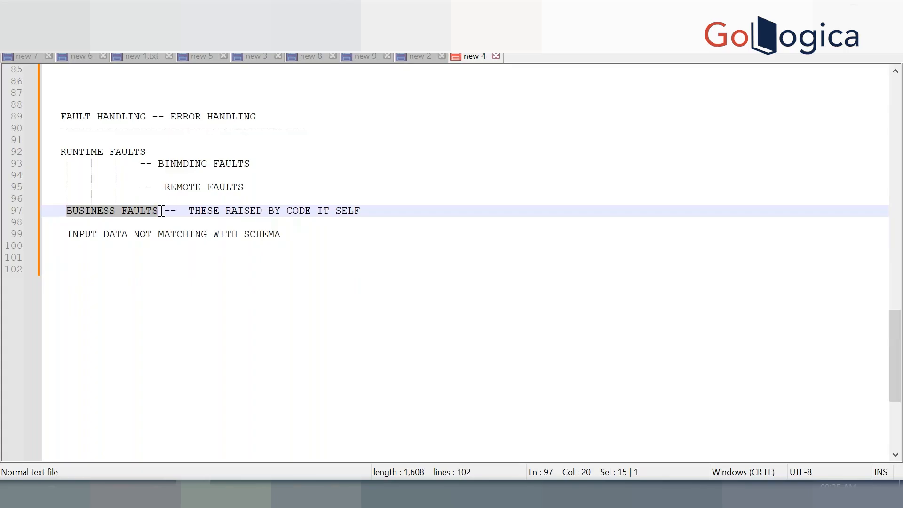
left_click(181, 298)
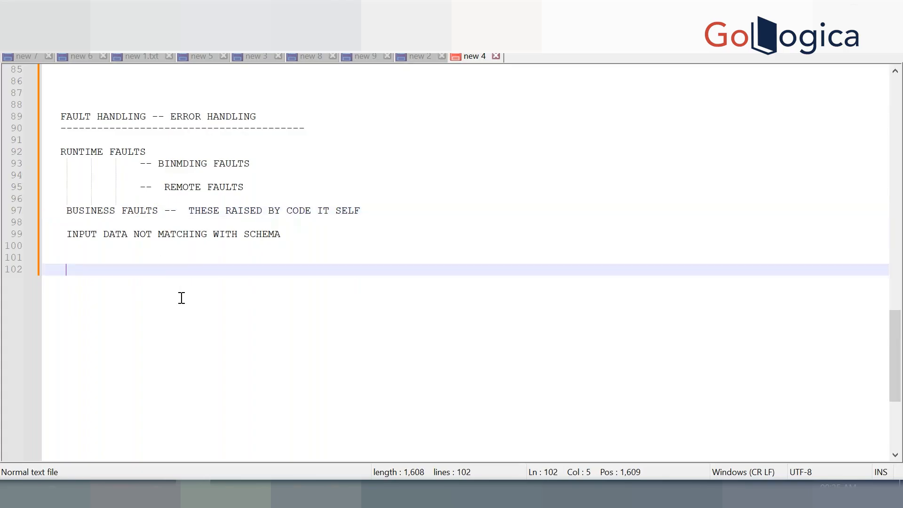
type("THROU")
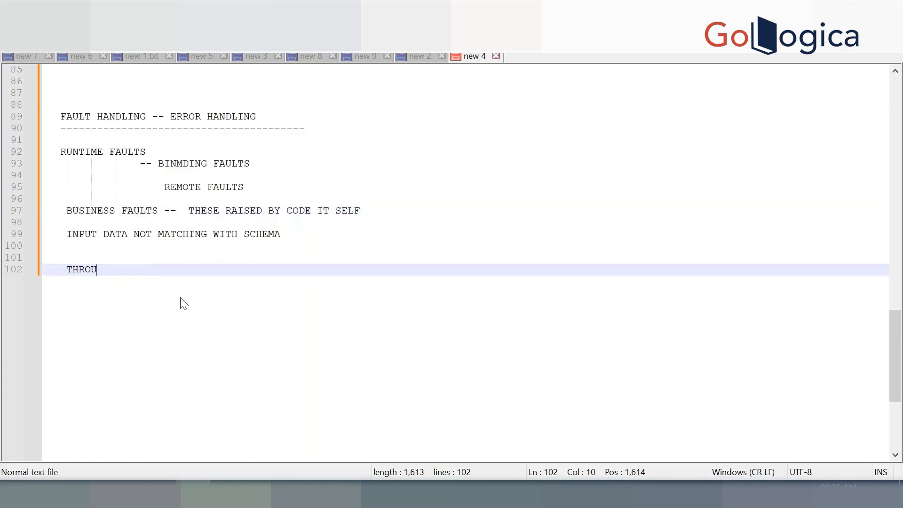
type("GH ACTIVITY")
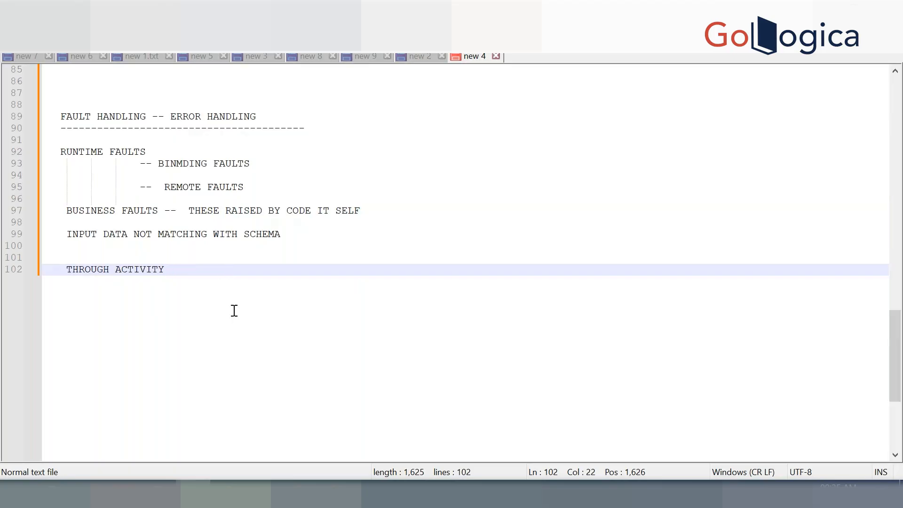
key("Return")
key("Return")
key("Return")
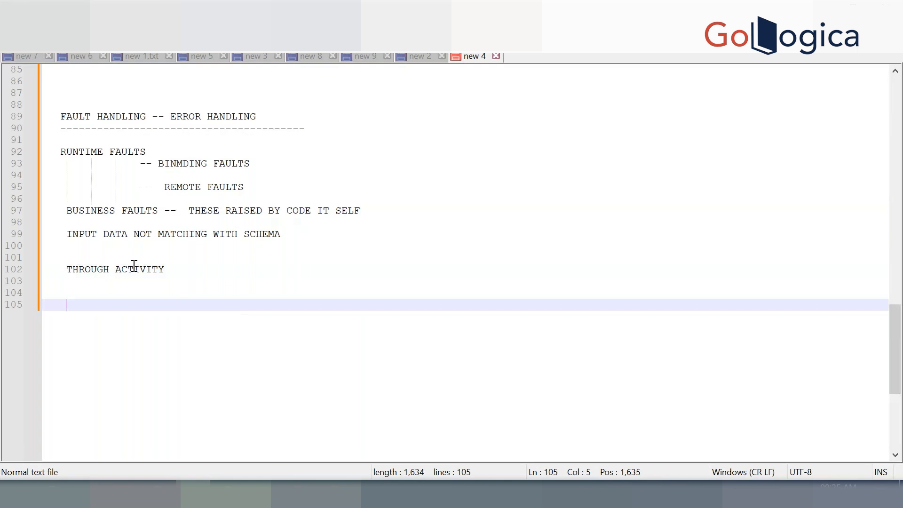
left_click_drag(66, 210, 160, 211)
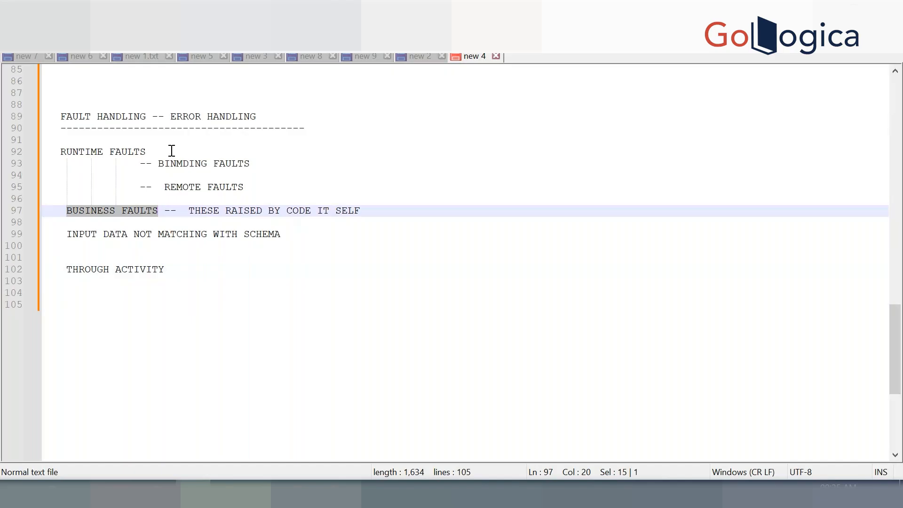
Annotate line 93 with '-- ATP FTP' and correct BINMDING to BINDING
left_click(283, 186)
key("Return")
key("Return")
key("Return")
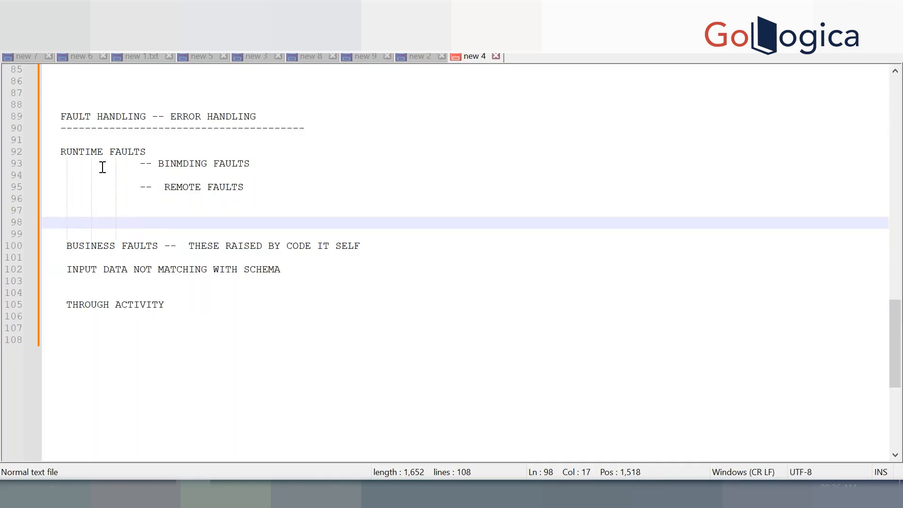
left_click(278, 163)
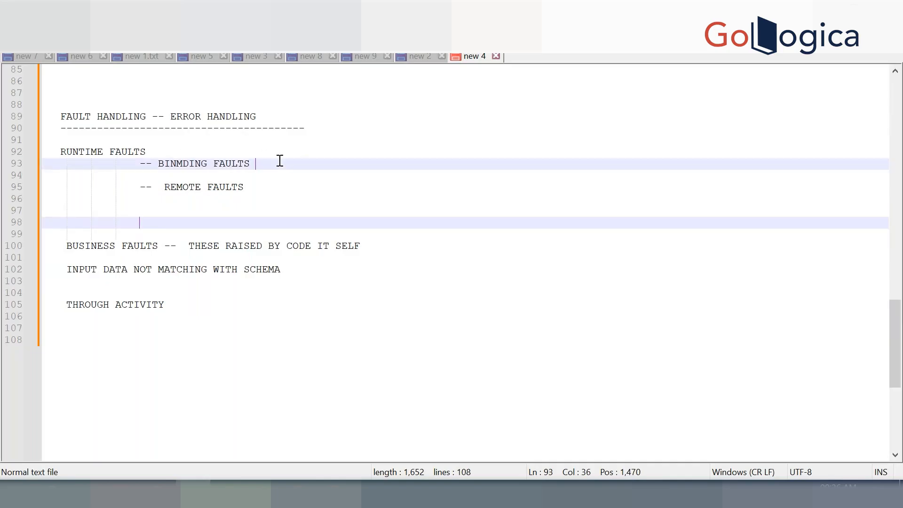
type("--")
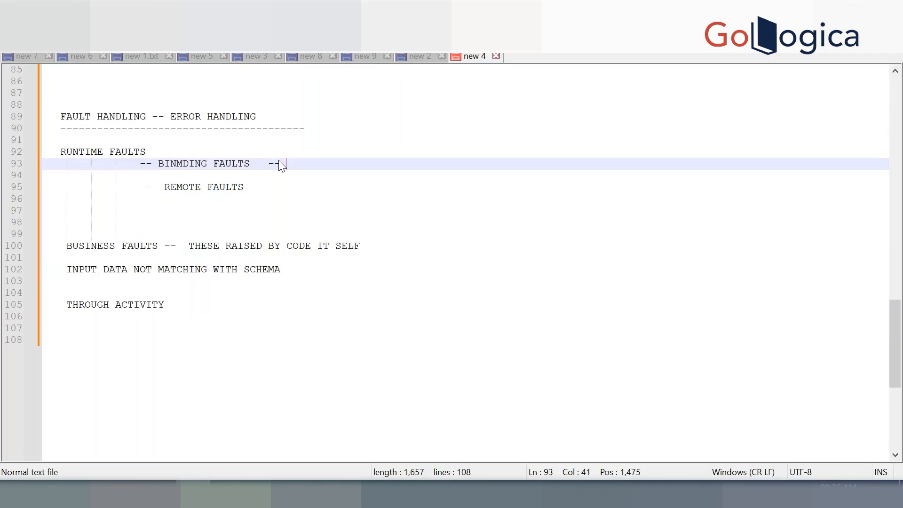
type("A")
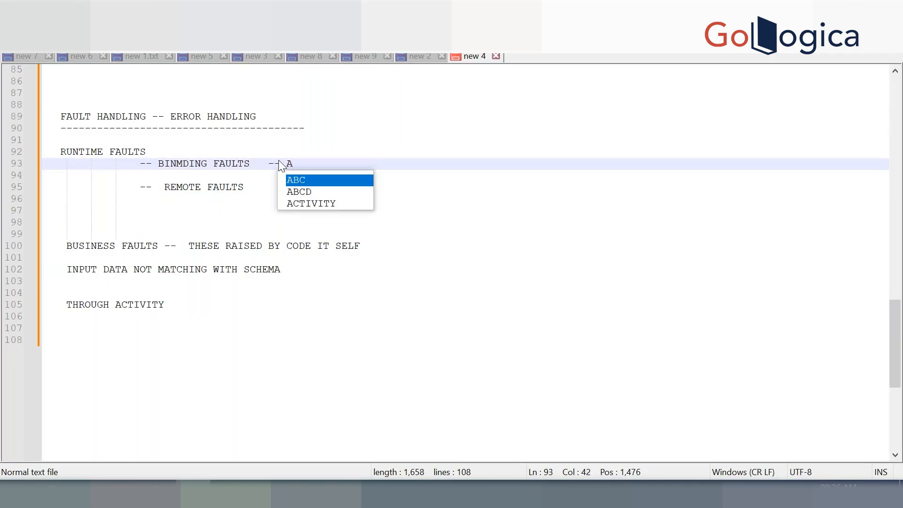
type("TP ")
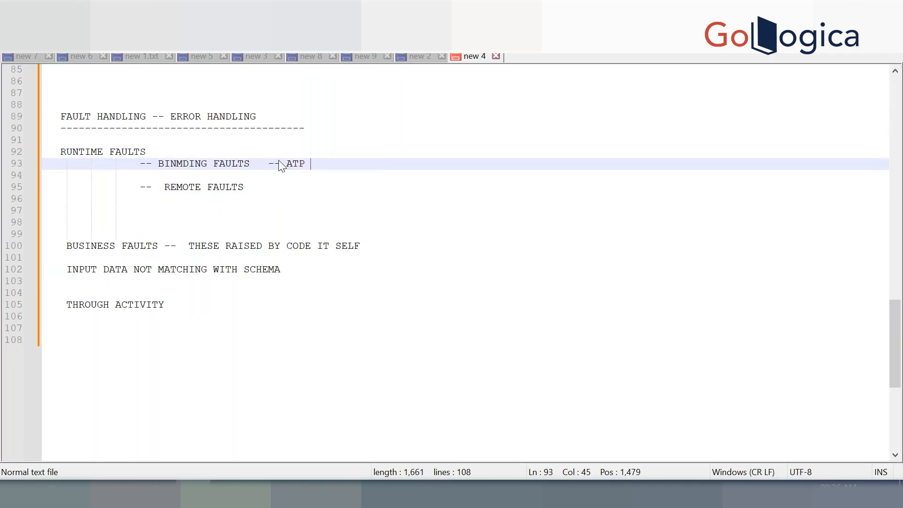
type("FTP")
left_click(183, 163)
key("BackSpace")
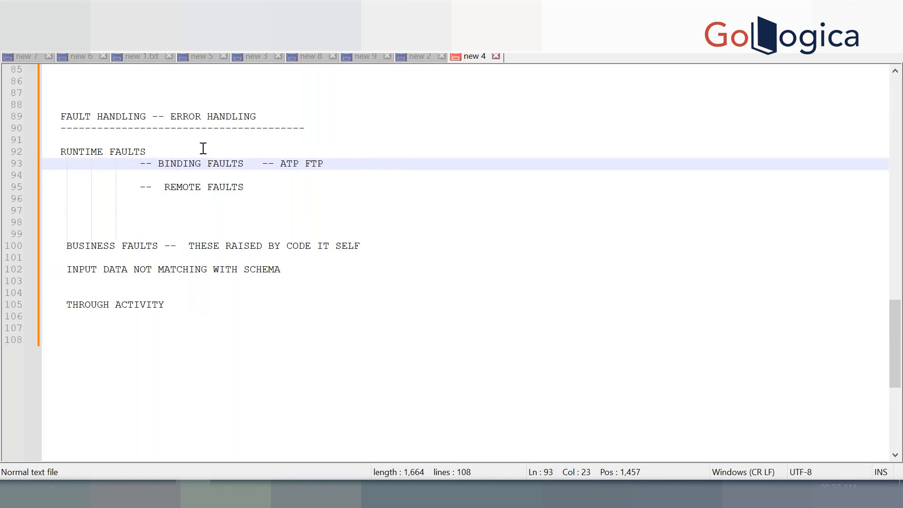
Indent BINDING FAULTS on line 93 slightly further
left_click(158, 164)
left_click_drag(158, 164, 249, 162)
left_click(376, 163)
left_click(159, 163)
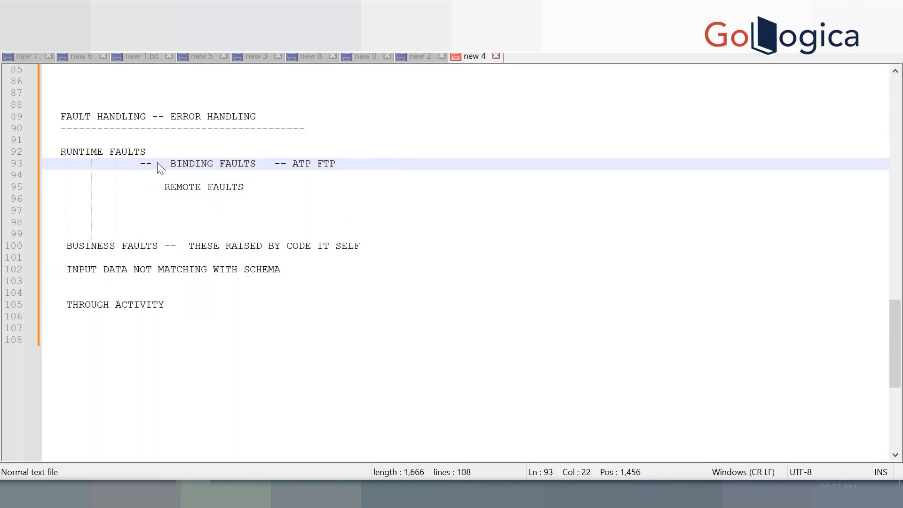
Append '-- WHEN TARGET SYSTEM IS DOWN' to the REMOTE FAULTS line
left_click(283, 187)
type("-- WHEN")
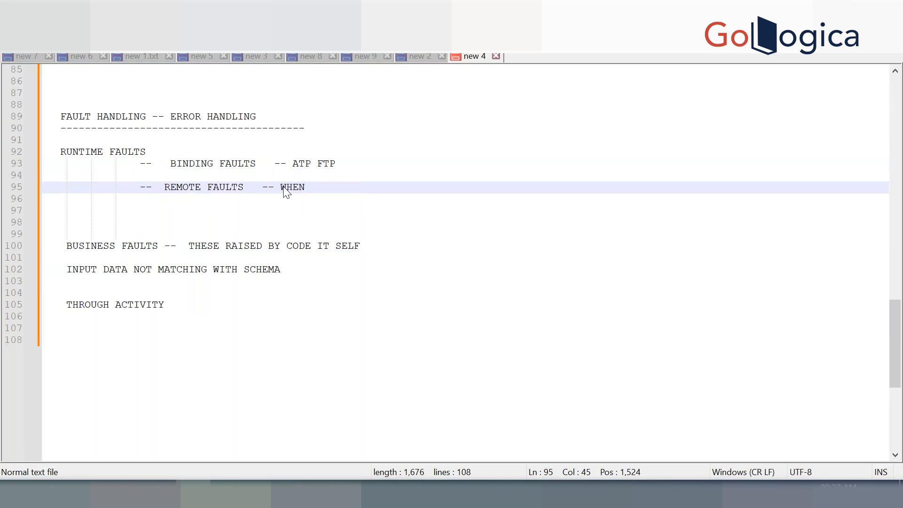
type("TARGET SYSTEM IS DOWN")
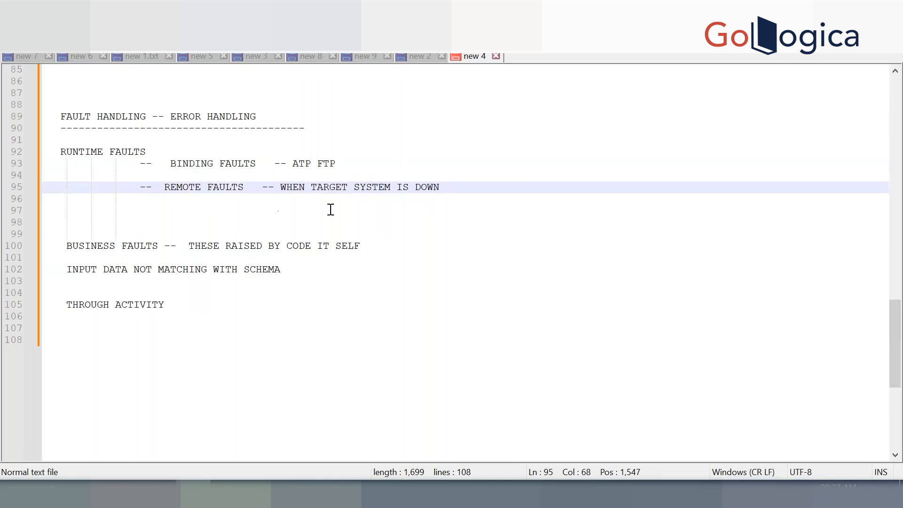
Align REMOTE FAULTS on line 95 with BINDING FAULTS above it
left_click(165, 189)
key("BackSpace")
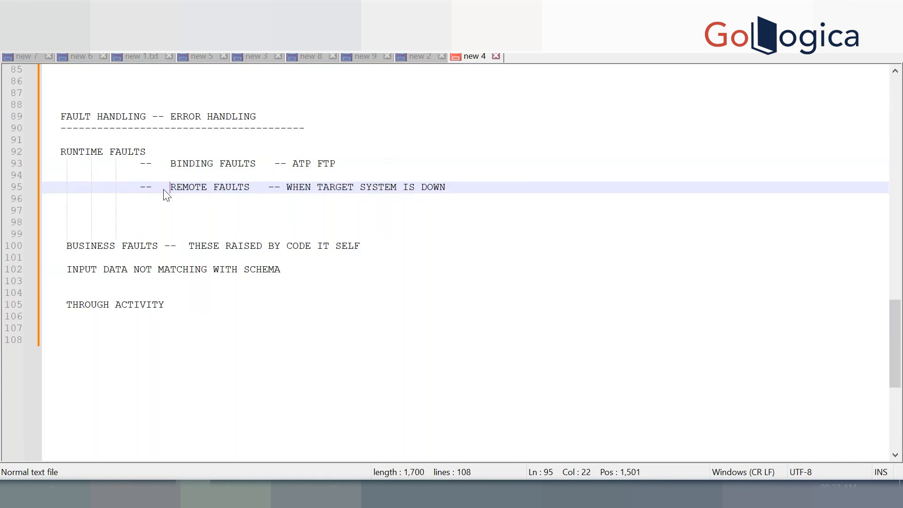
left_click_drag(249, 188, 171, 188)
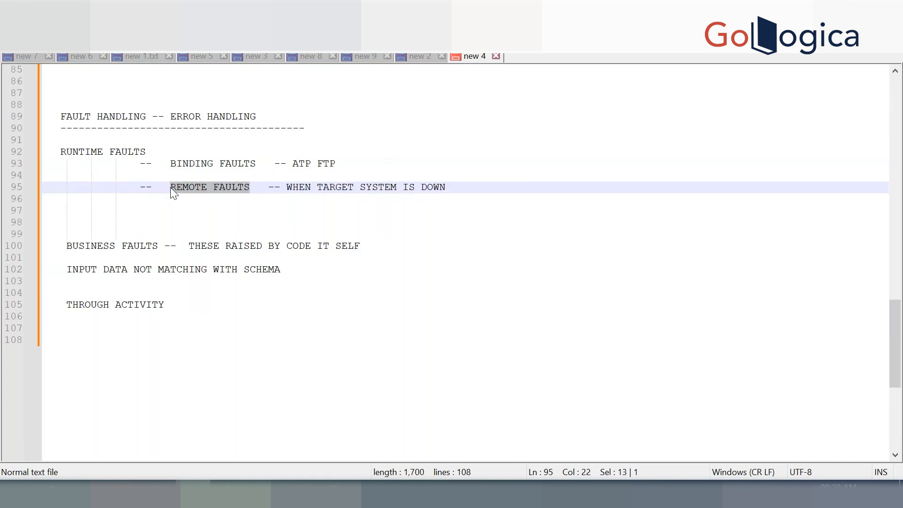
left_click(187, 209)
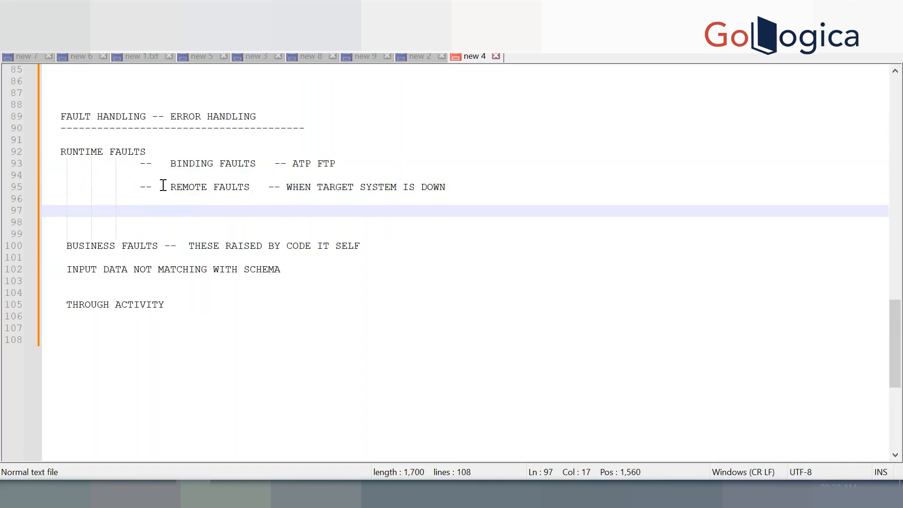
left_click_drag(170, 188, 255, 189)
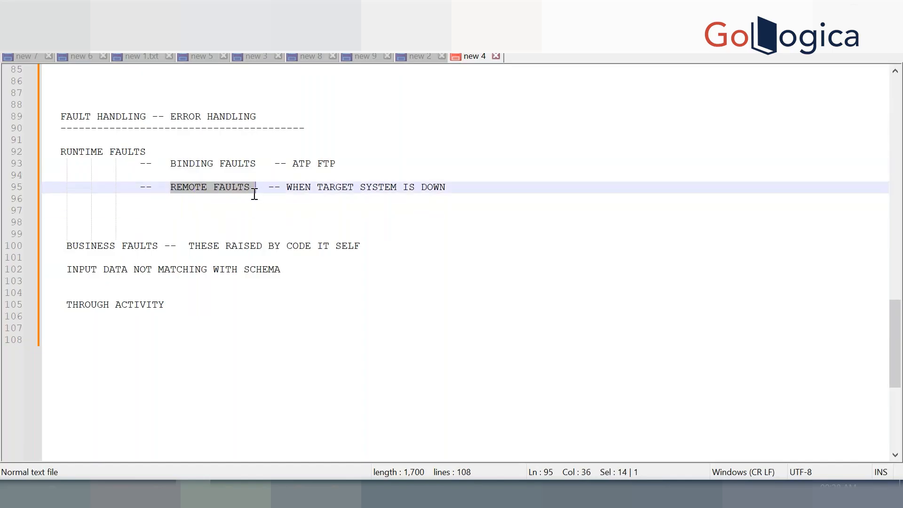
left_click(255, 208)
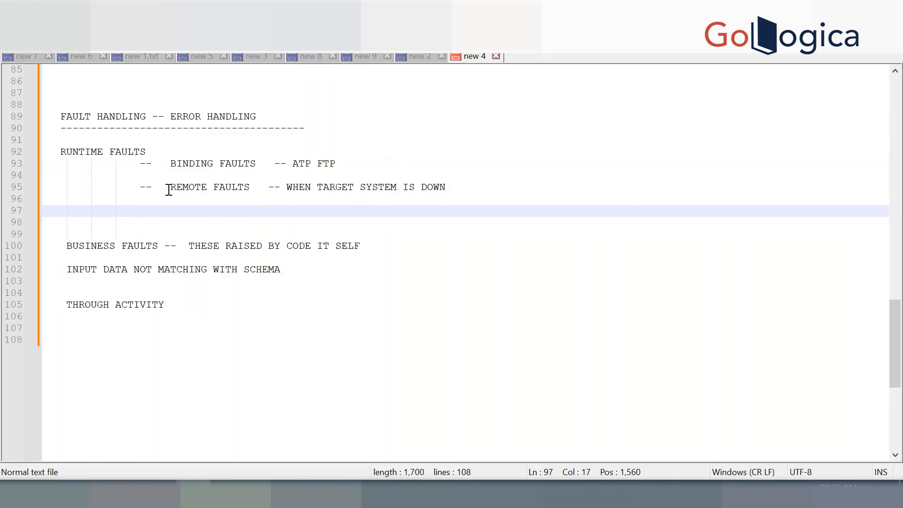
key("shift+Home")
left_click(440, 213)
Review the notes from the FAULT HANDLING heading down to the last line
scroll(166, 342, "down", 1)
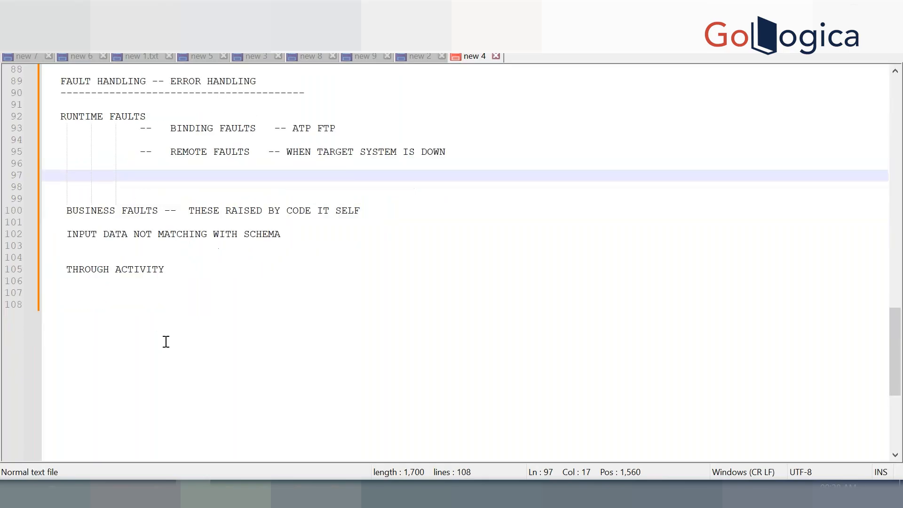
scroll(166, 342, "down", 3)
left_click(166, 341)
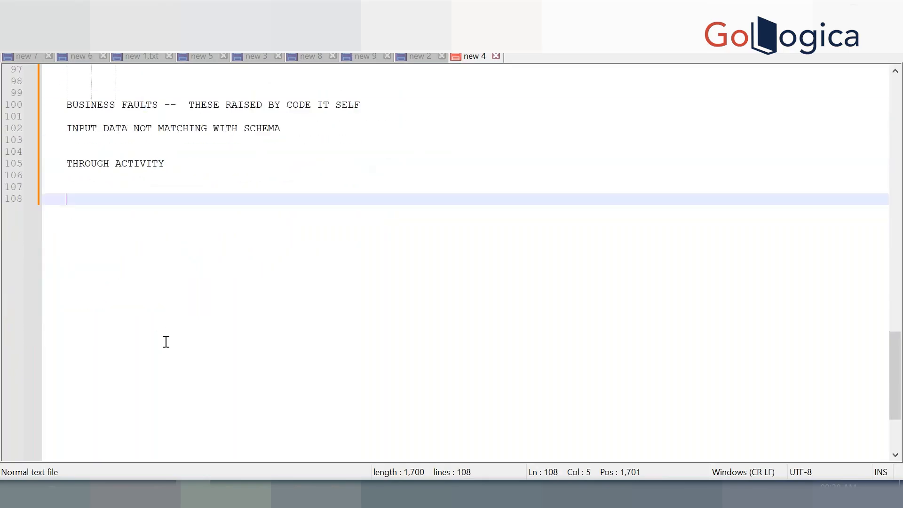
scroll(166, 341, "up", 4)
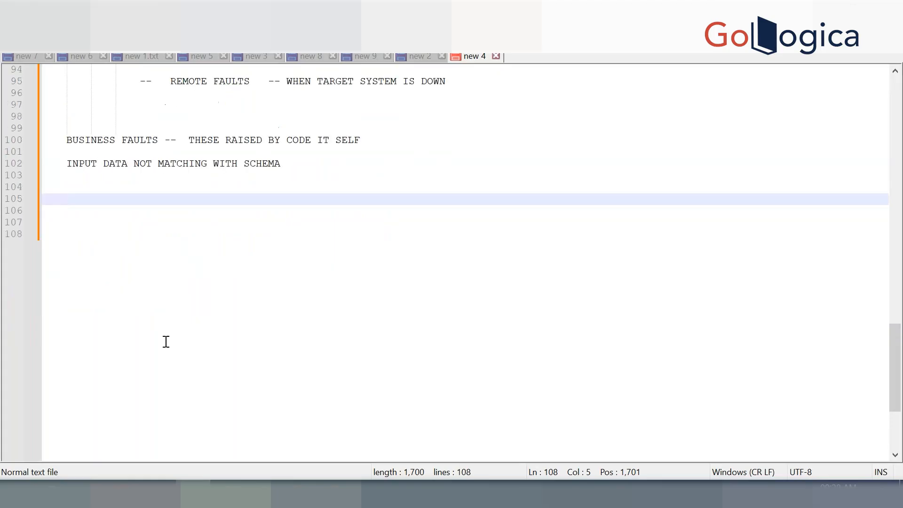
double_click(70, 120)
left_click(191, 119)
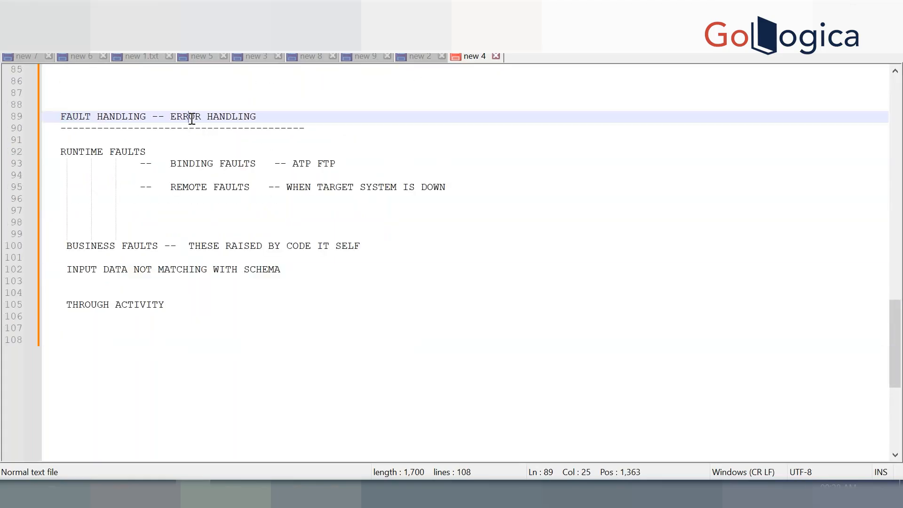
scroll(151, 358, "down", 2)
Add a 'HANDLING OF ERRORS' heading with a dashed underline on the last line
left_click(154, 358)
type("H")
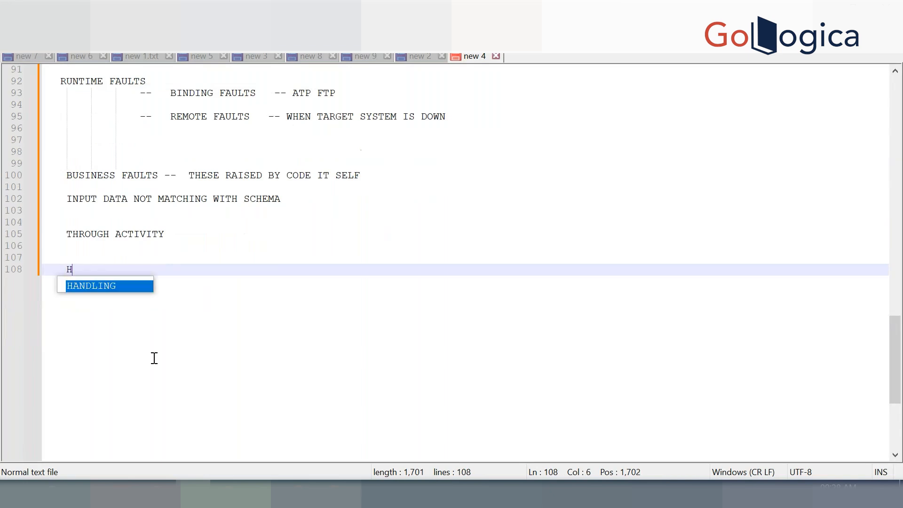
type("ANDLING OF ERRORS")
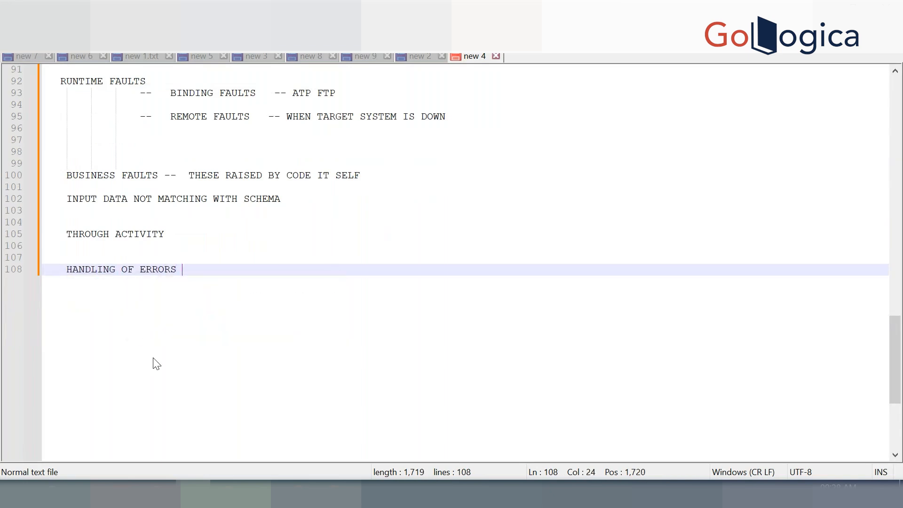
key("Return")
type("--------------------------")
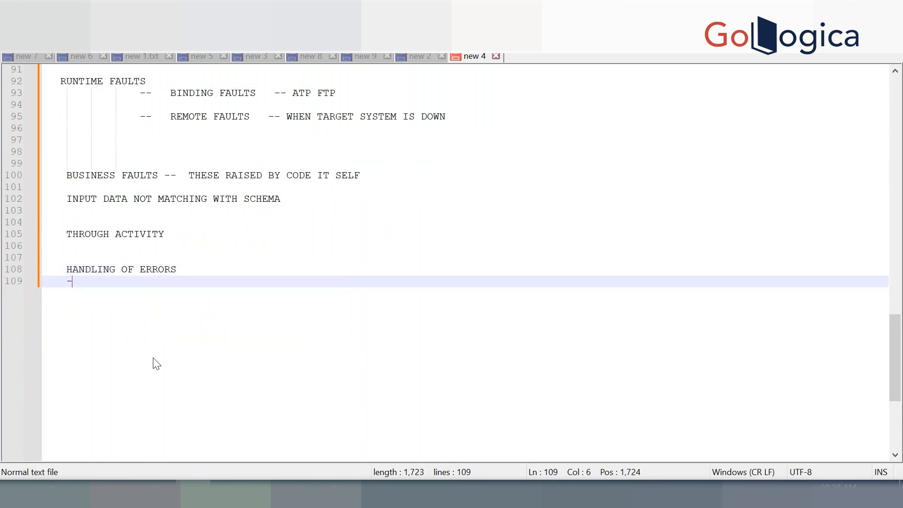
key("Return")
key("Return")
Write '2 PLACES WE USE TO HANDLE ERRORS' beneath the heading
type("2 PLACES WE USE TO HAN")
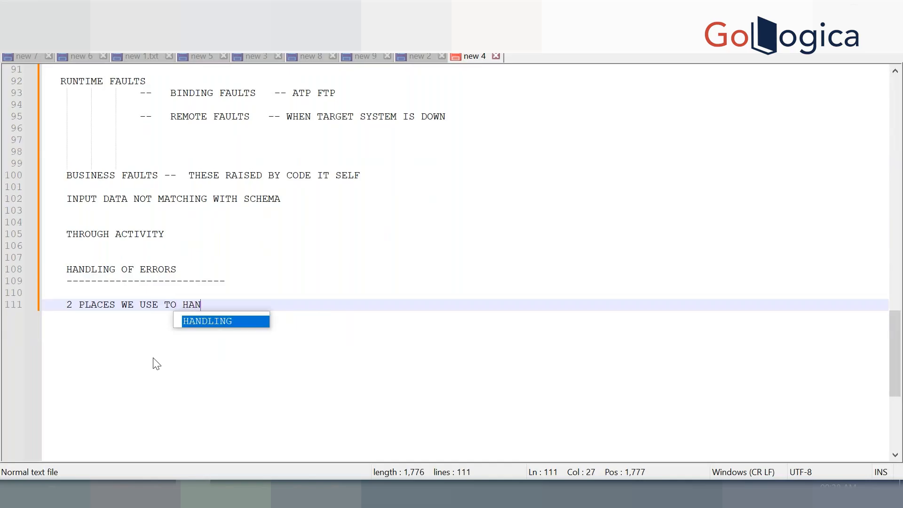
type("DLE ERRORS")
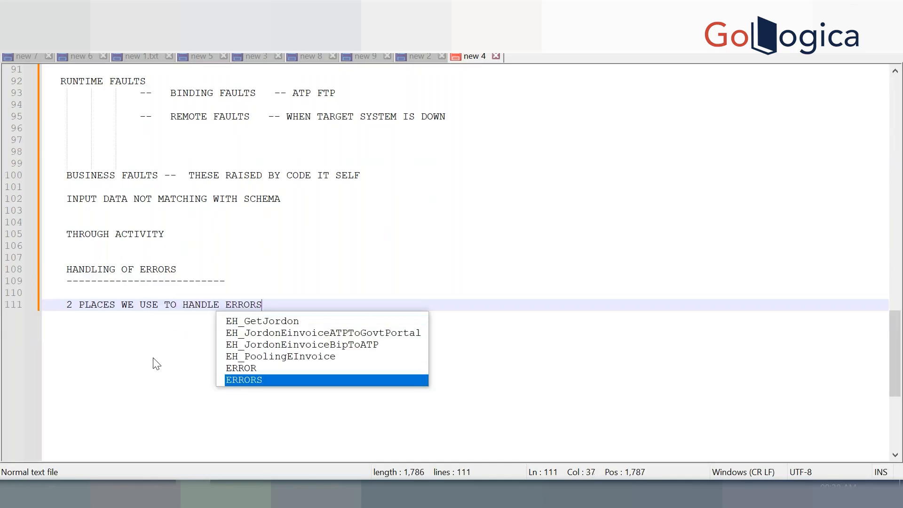
key("Return")
key("Return")
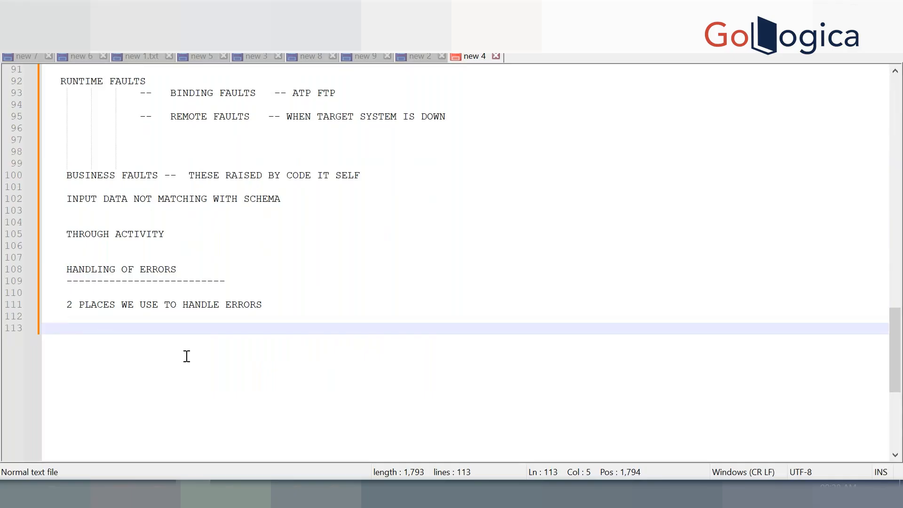
List the first place as '1) SCOPE LEVEL -- > DEFAULT FAULT HANDLER'
type("S")
key("BackSpace")
type("1) SCOPE LEVEL GLOBAL ")
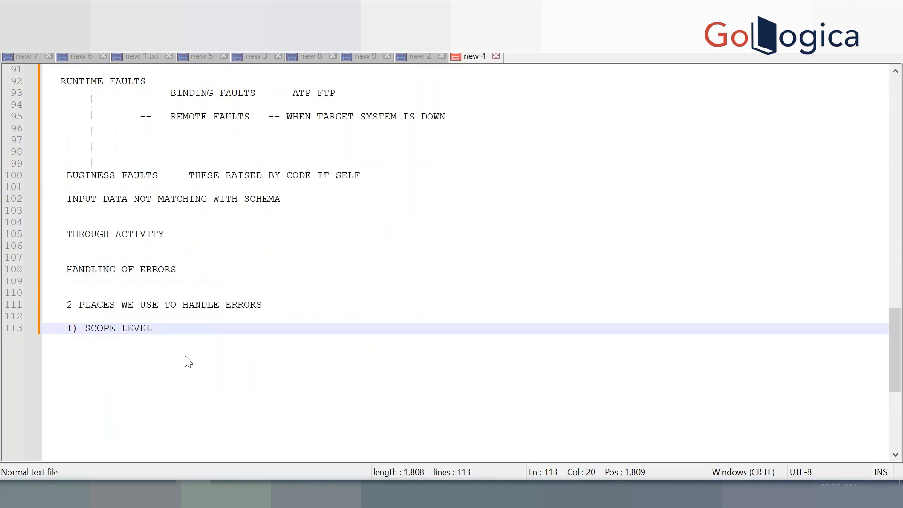
type("F")
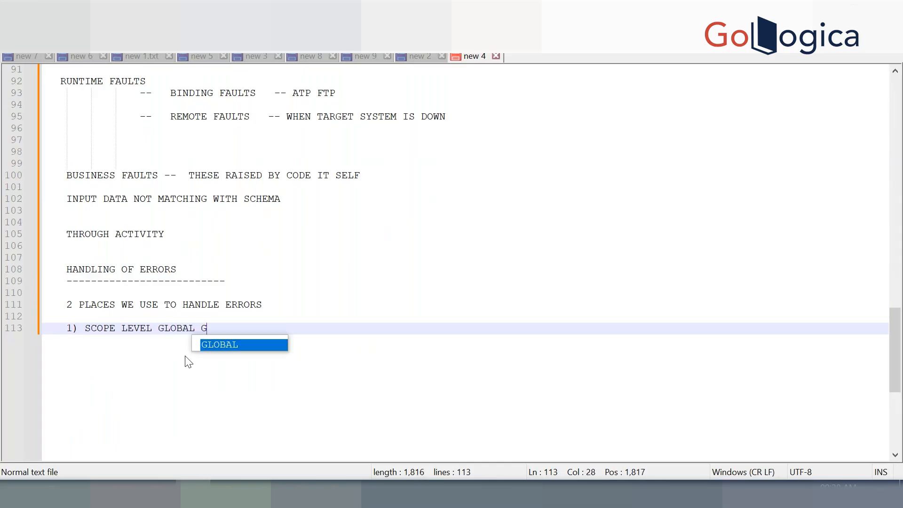
key("Escape")
key("ctrl+BackSpace")
key("ctrl+BackSpace")
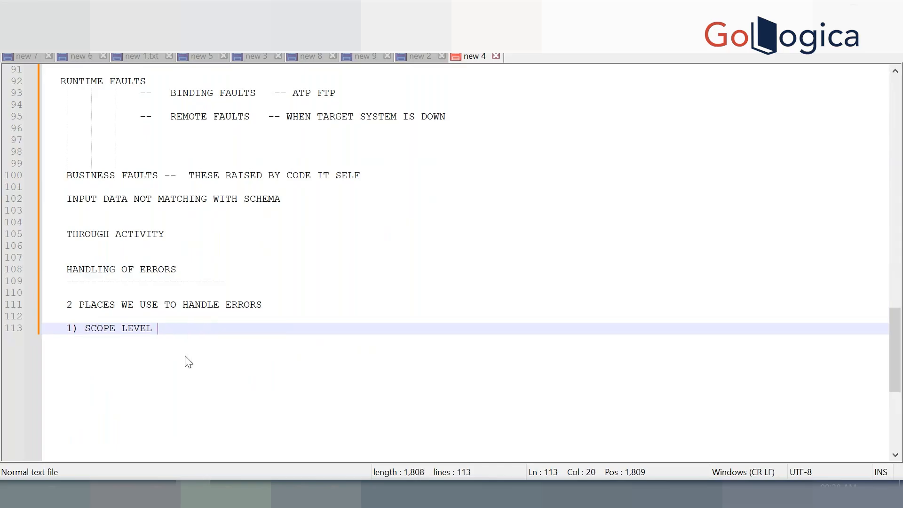
type("-- > DEFAULT F")
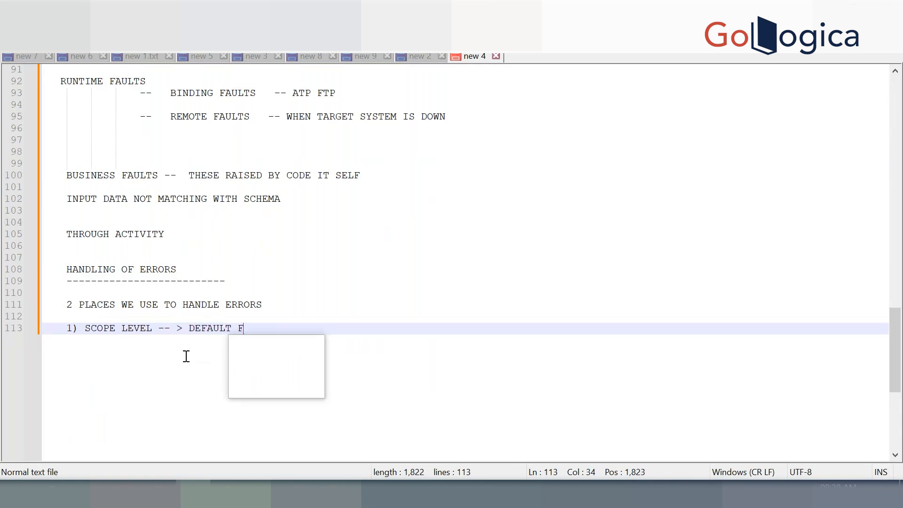
type("AULT HANDLER")
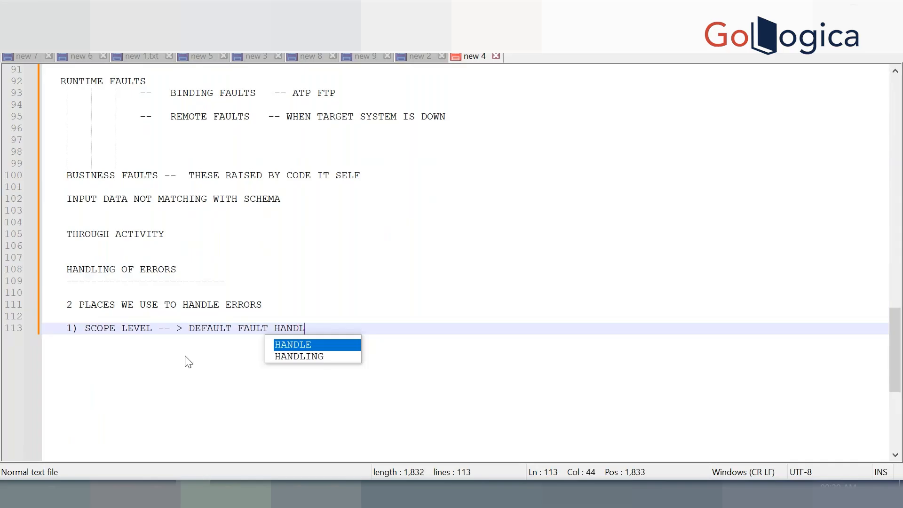
key("Return")
key("Return")
Add '2) GLOBAL LEVEL FAULT HANDLER' followed by blank lines
type("2")
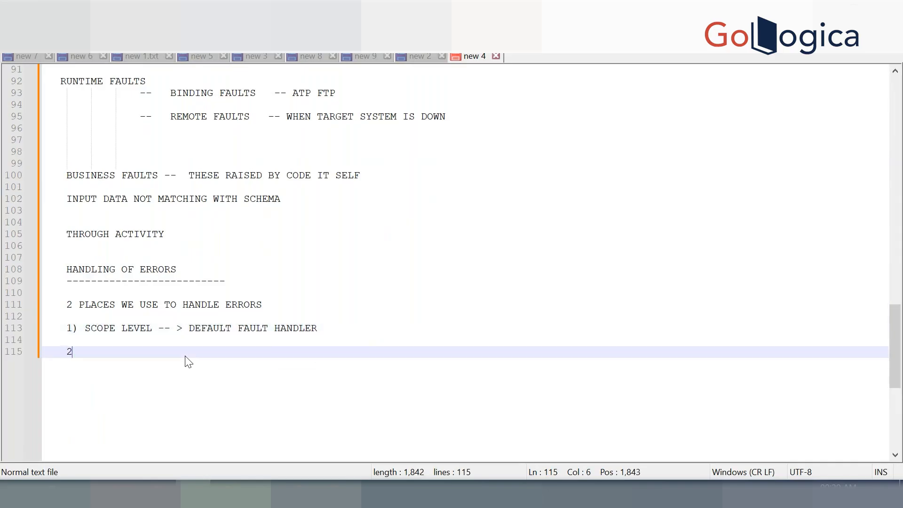
type(") GLOBAL LEVEL")
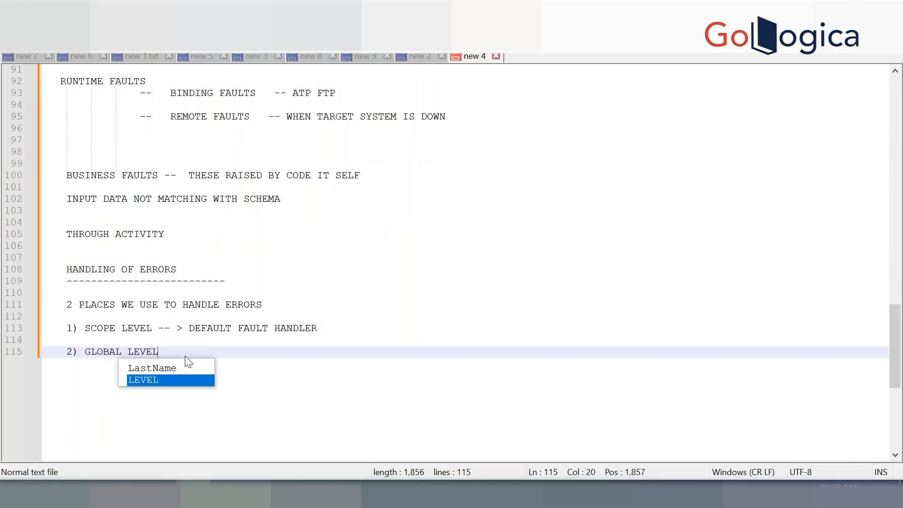
type(" FAULT HANDLEWR")
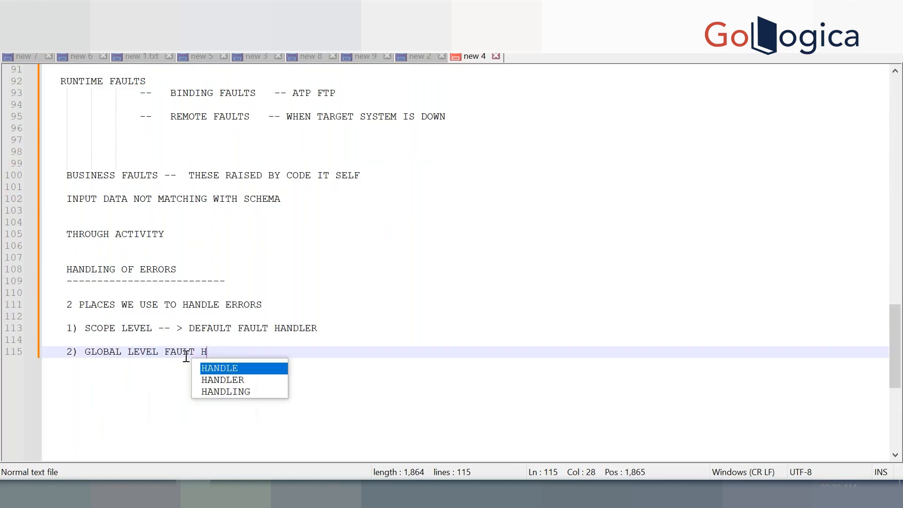
key("BackSpace")
key("BackSpace")
key("BackSpace")
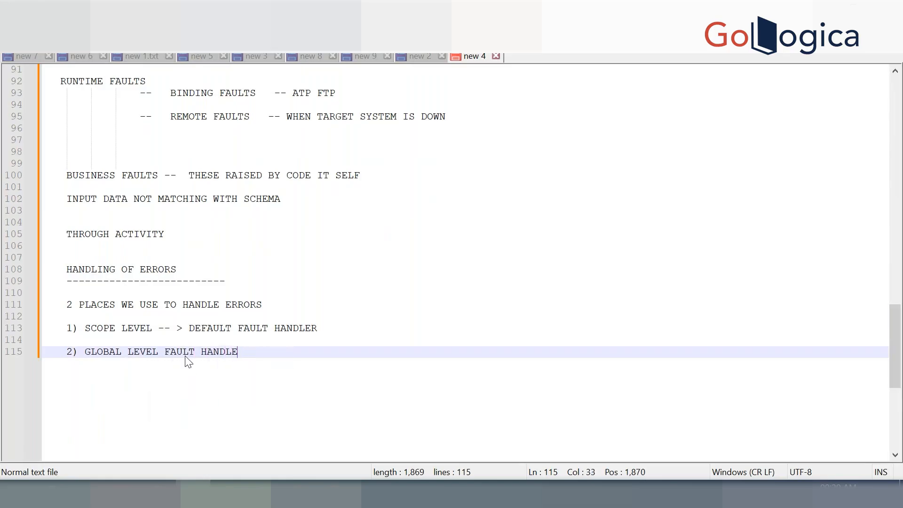
type("R")
key("Return")
key("Return")
key("Return")
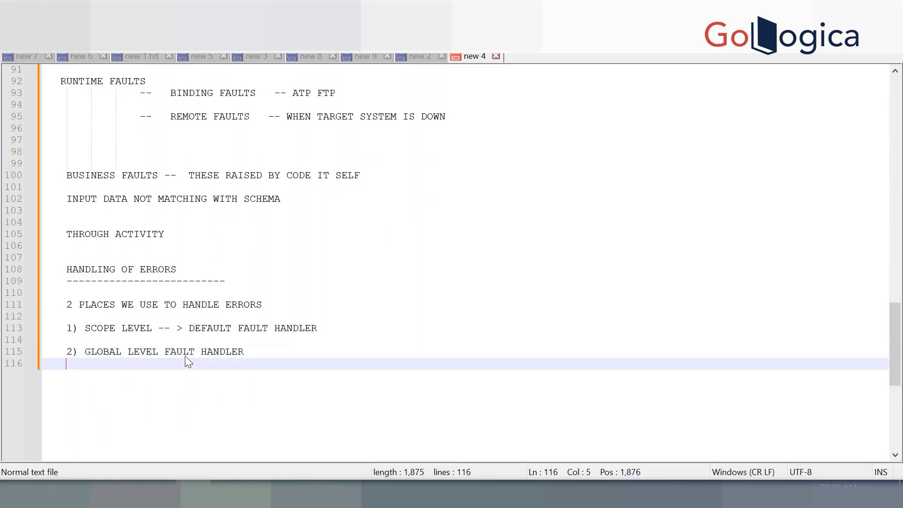
scroll(188, 362, "down", 5)
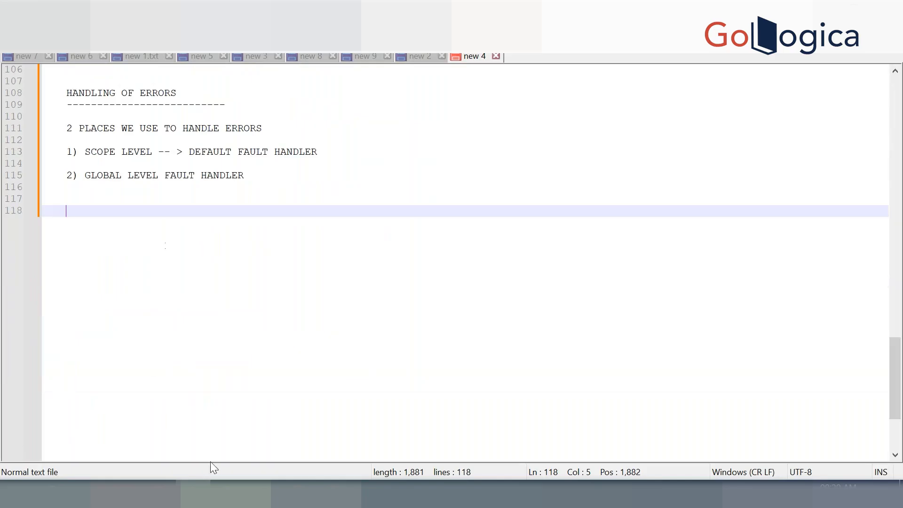
Switch to Chrome and open the Oracle Integration bookmark from All Bookmarks
mouse_move(299, 493)
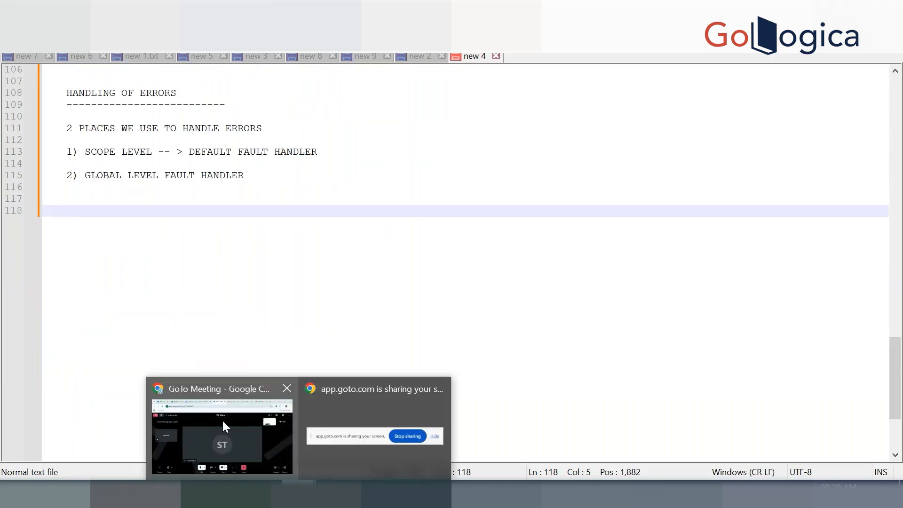
left_click(223, 420)
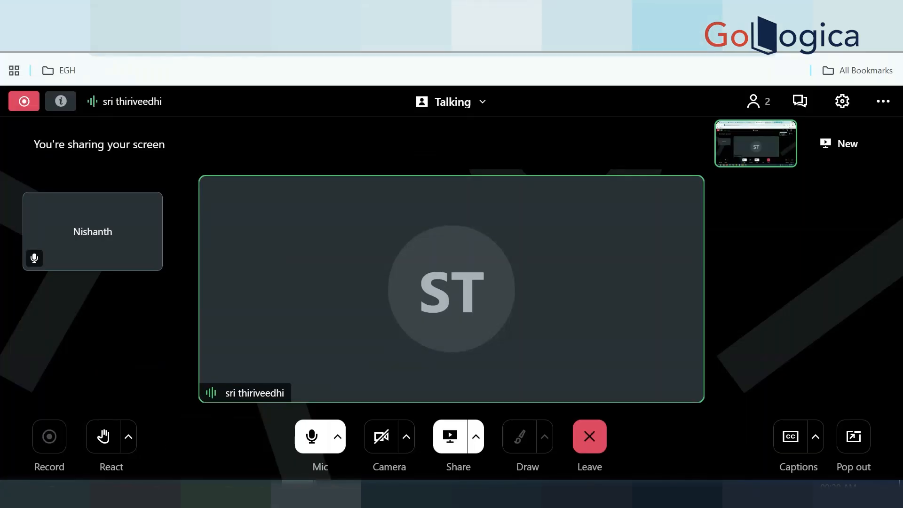
left_click(677, 11)
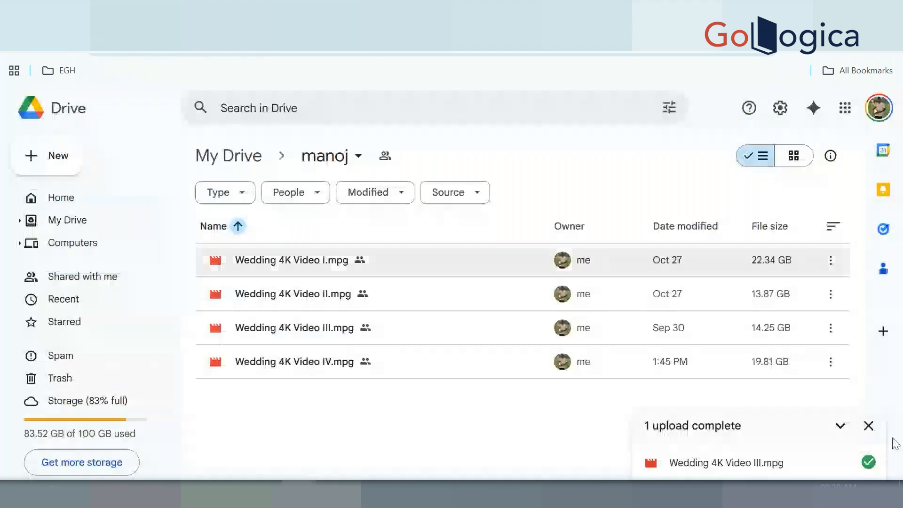
left_click(869, 425)
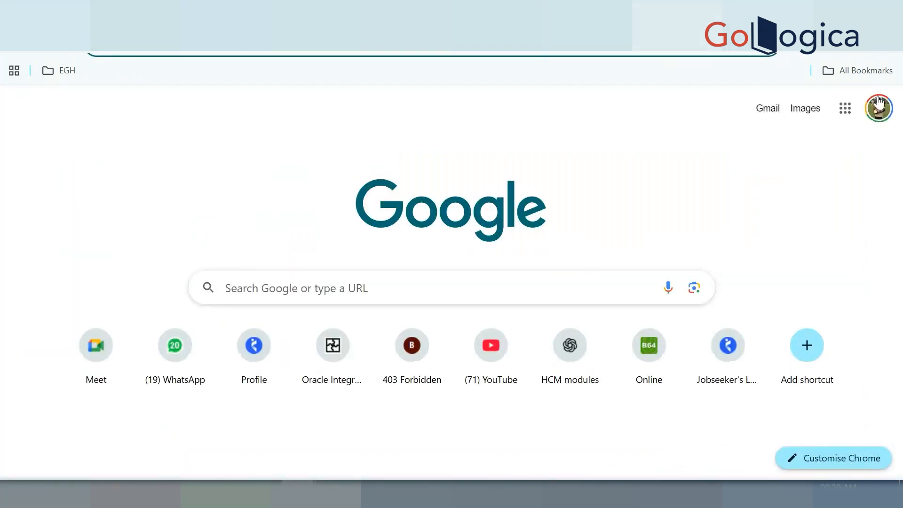
left_click(857, 70)
left_click(806, 196)
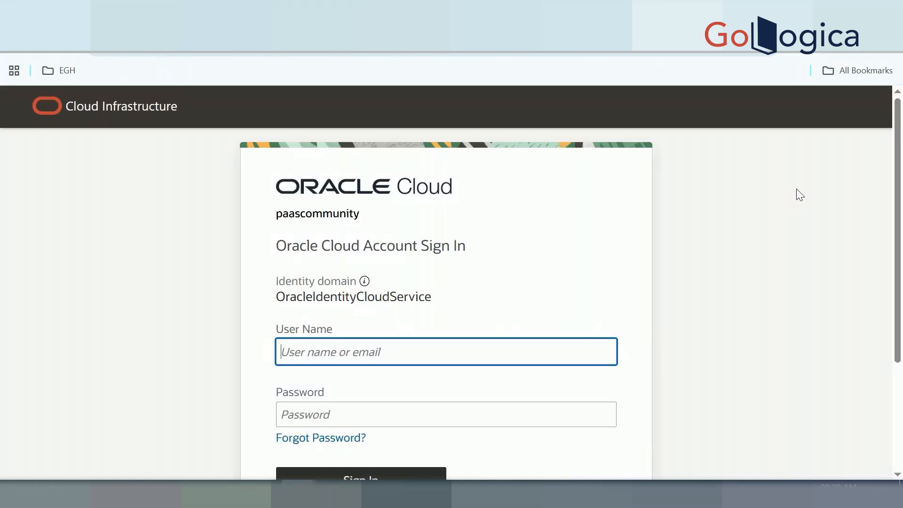
Sign in to the paascommunity Oracle Cloud account with the saved credentials
left_click(422, 473)
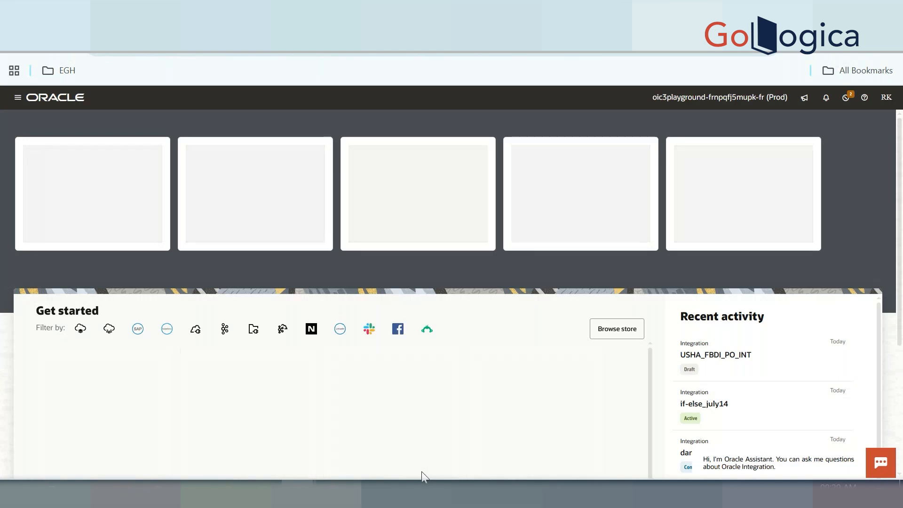
Open the shruthi project from Projects and list all 8 of its integrations
left_click(19, 96)
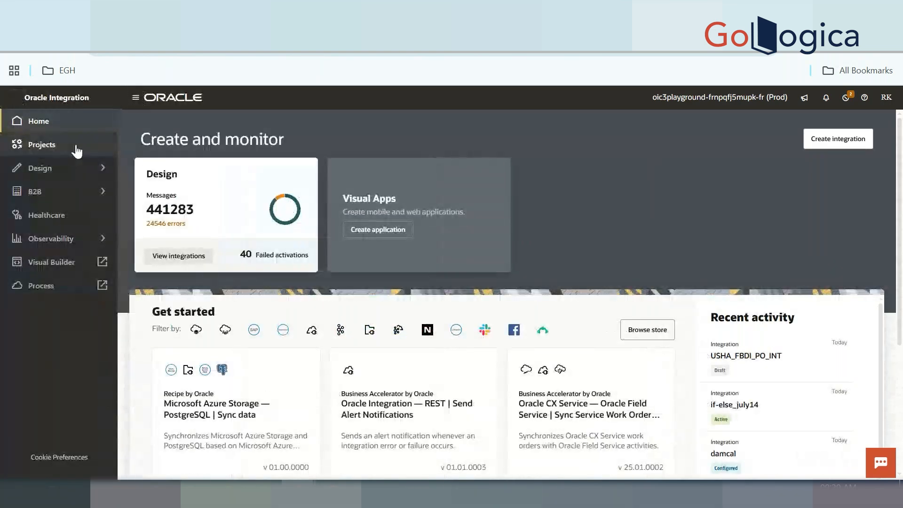
left_click(74, 147)
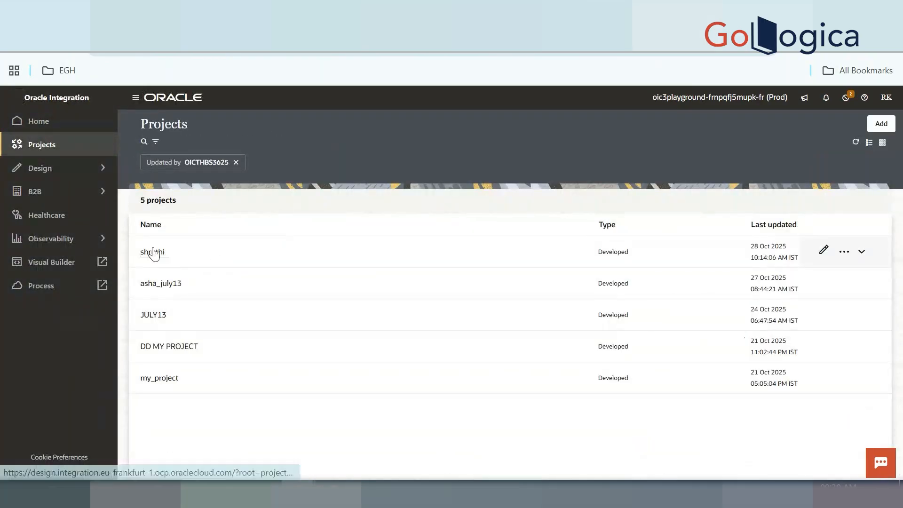
left_click(153, 249)
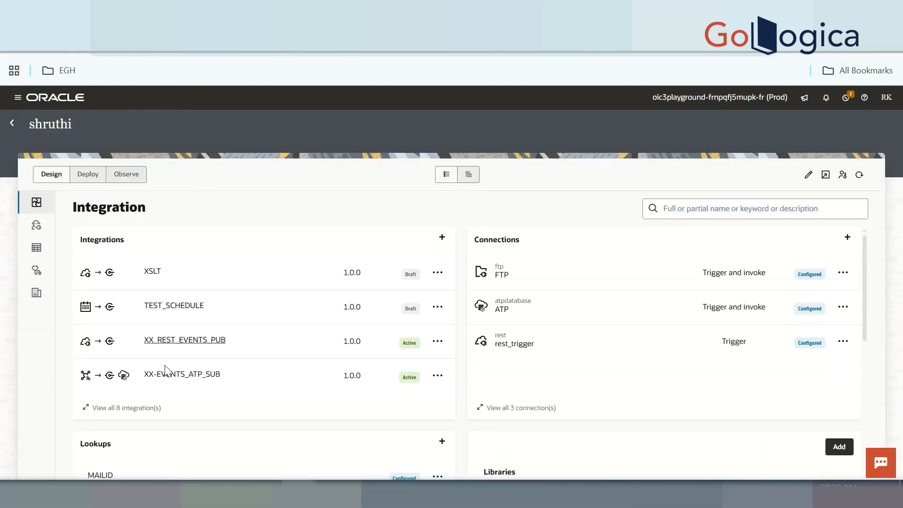
left_click(126, 409)
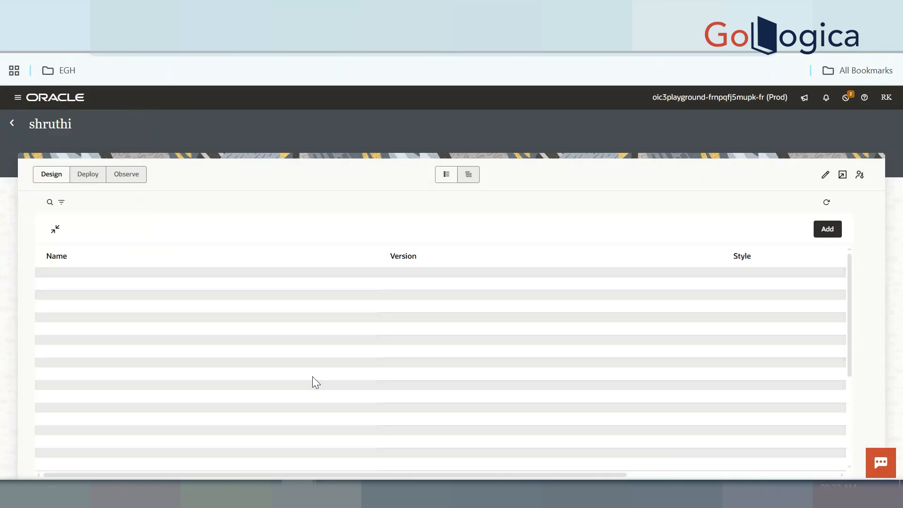
scroll(314, 380, "down", 1)
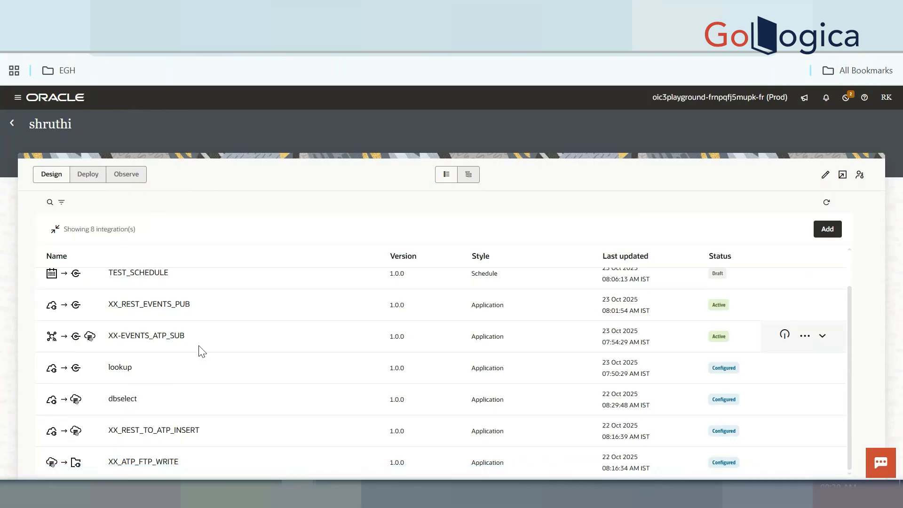
scroll(168, 346, "up", 1)
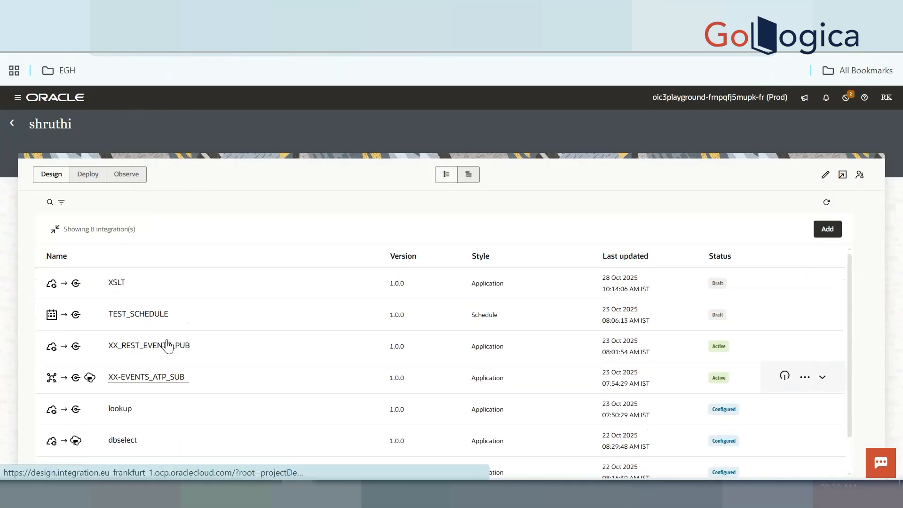
scroll(168, 345, "down", 1)
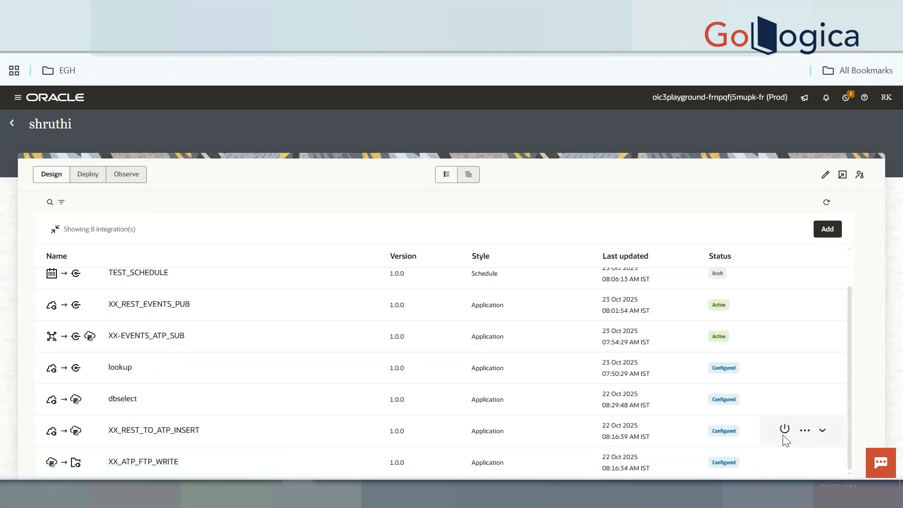
Deactivate XX-EVENTS_ATP_SUB and XX_REST_EVENTS_PUB, dismissing both confirmation messages
left_click(792, 343)
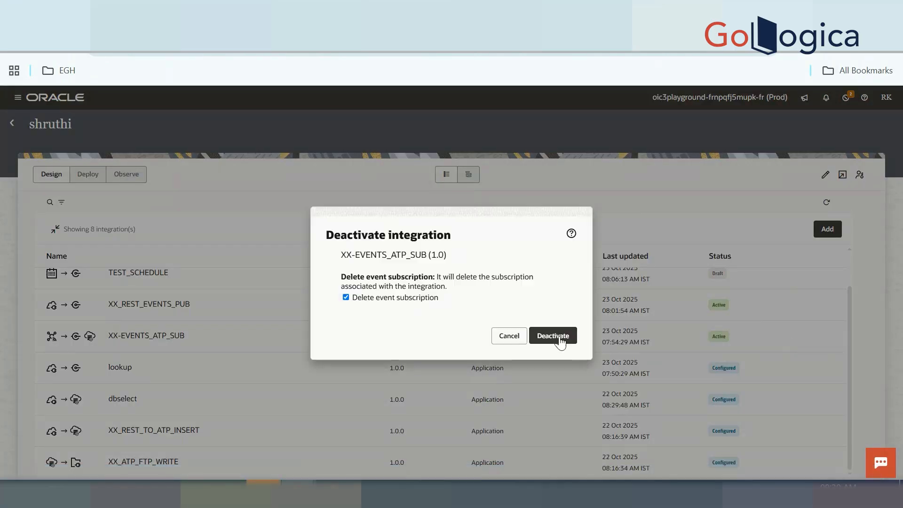
left_click(560, 340)
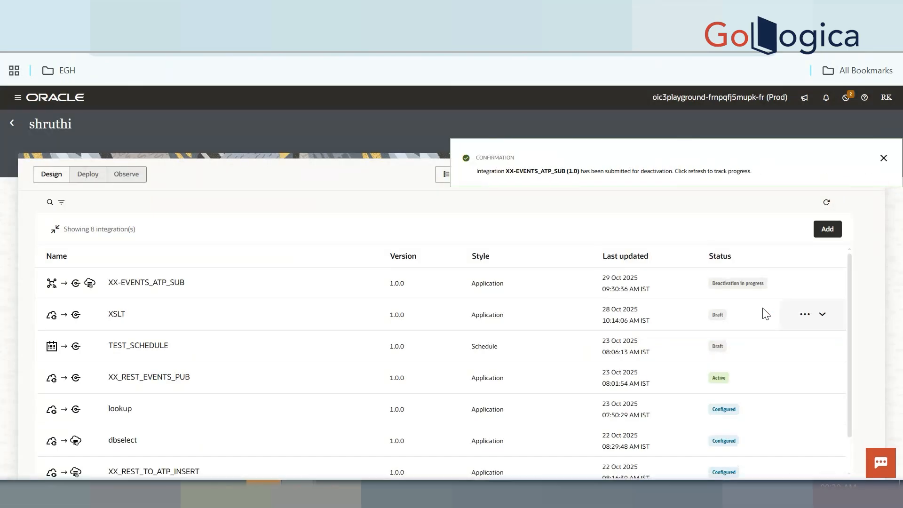
left_click(784, 379)
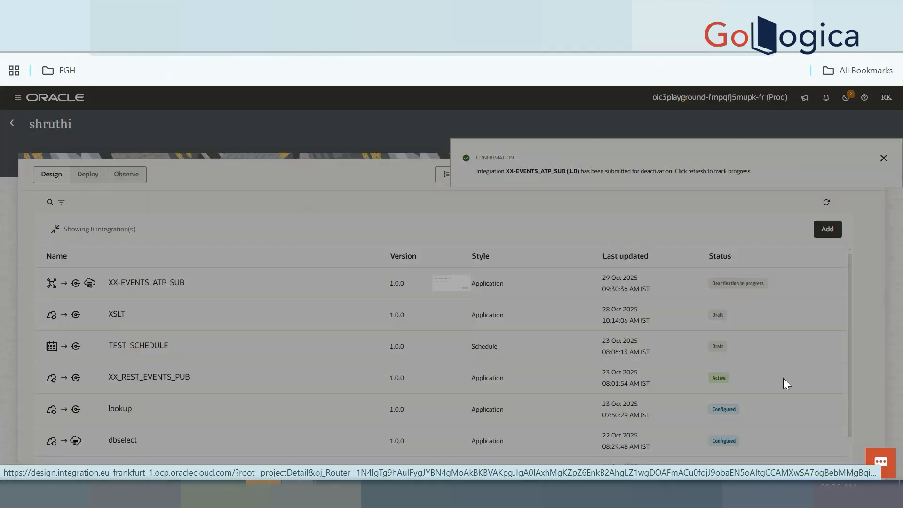
left_click(544, 322)
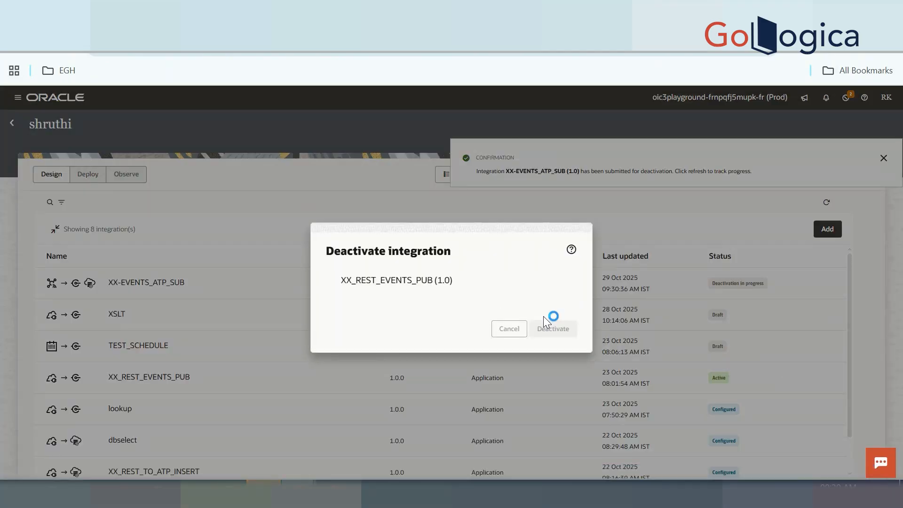
left_click(884, 159)
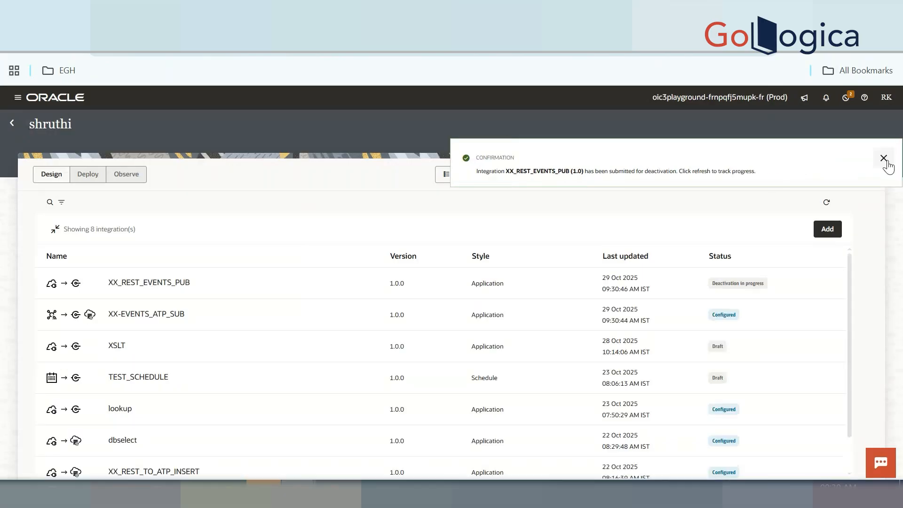
left_click(884, 159)
scroll(791, 315, "down", 2)
Activate XX_REST_TO_ATP_INSERT with the Debug tracing level
mouse_move(754, 439)
left_click(786, 430)
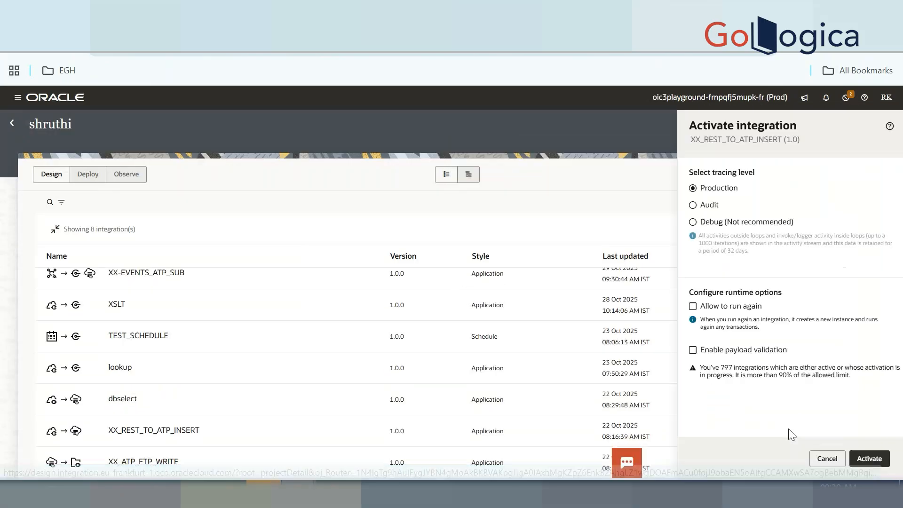
left_click(726, 222)
left_click(870, 458)
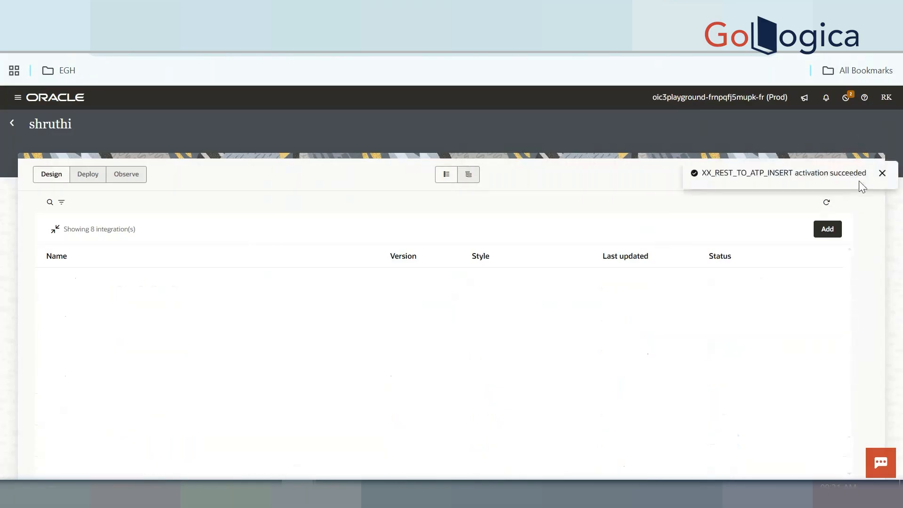
left_click(882, 175)
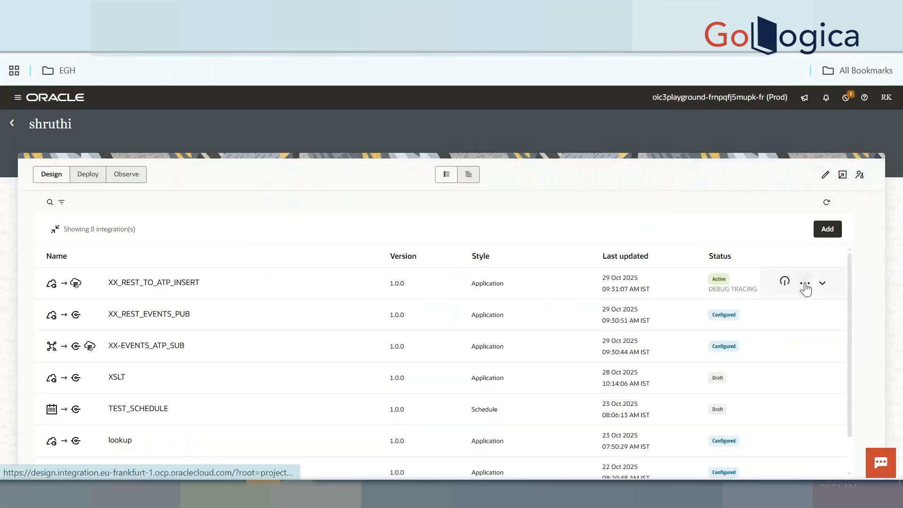
left_click(805, 285)
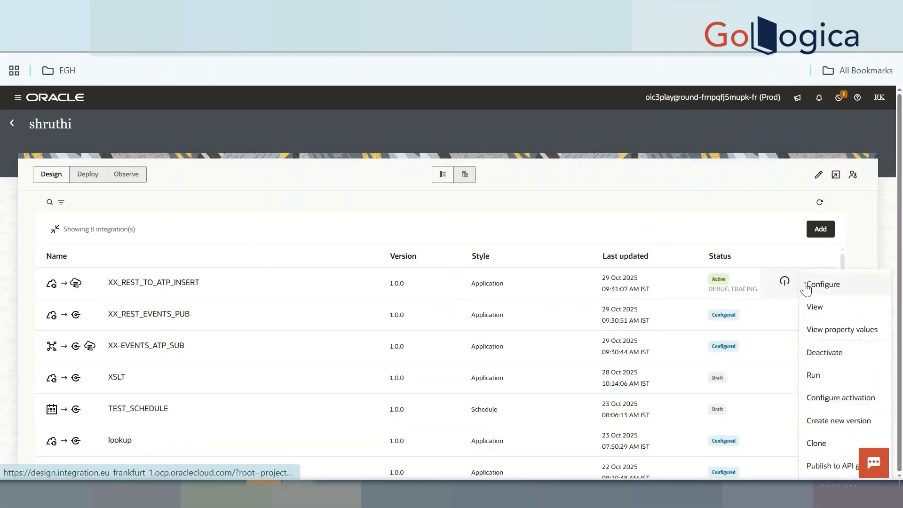
In the test request body, set LOCATION to BNG and STATUS to N
left_click(814, 375)
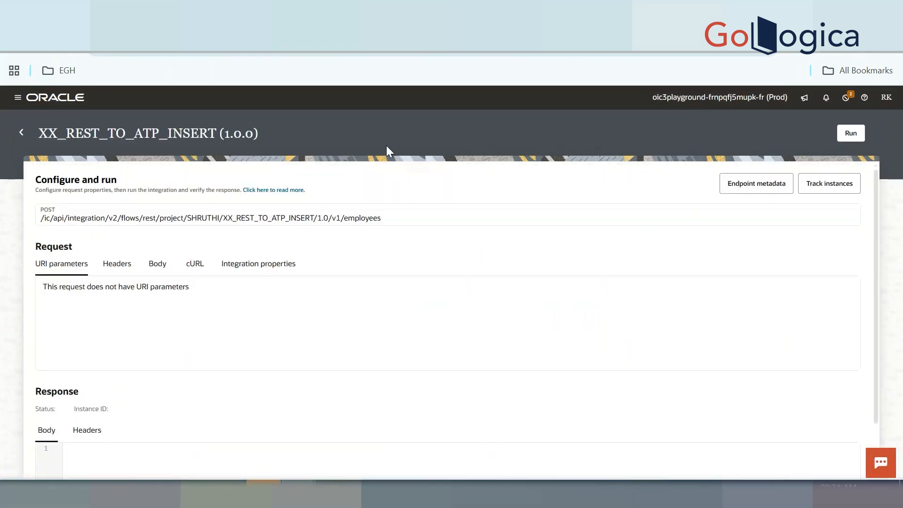
left_click(157, 268)
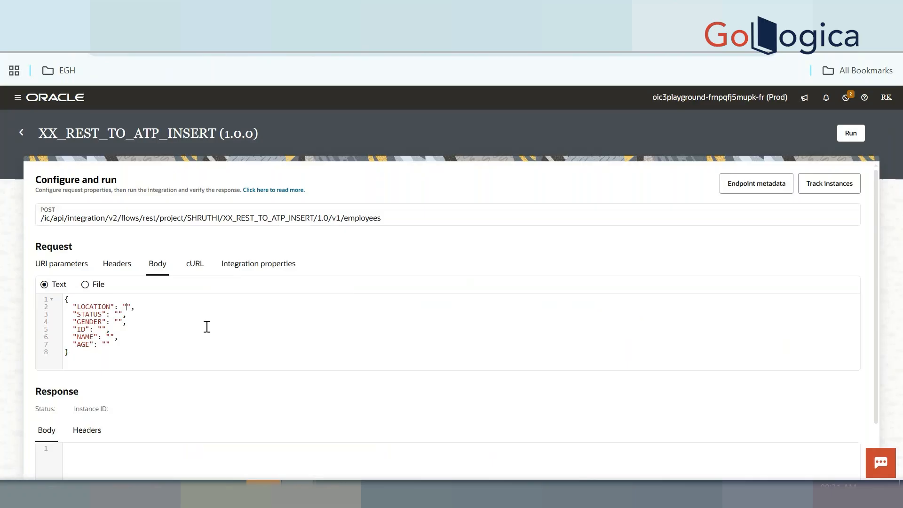
type("BNG")
left_click(120, 314)
type("n")
key("BackSpace")
type("N")
Set GENDER to MALE, ID to 600, the employee's name, and AGE to 33
left_click(119, 321)
type("MALKE")
key("BackSpace")
type("E")
left_click(101, 330)
type("600")
left_click(111, 338)
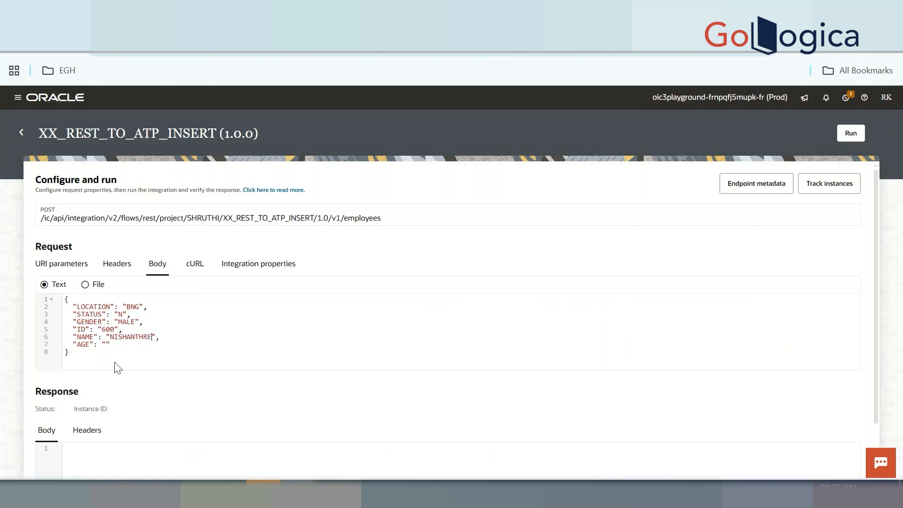
left_click(106, 344)
type("33")
Run the test and expand the Invoke insert entry in the activity stream
left_click(850, 137)
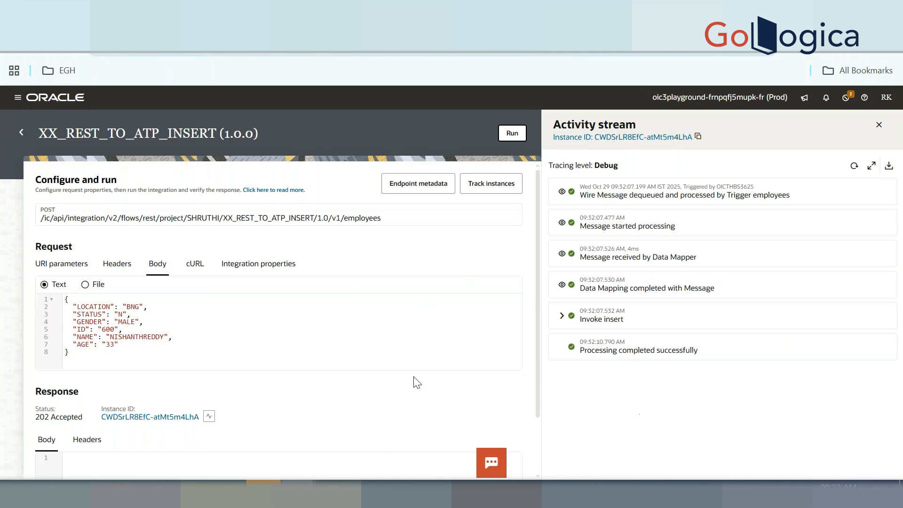
left_click(561, 316)
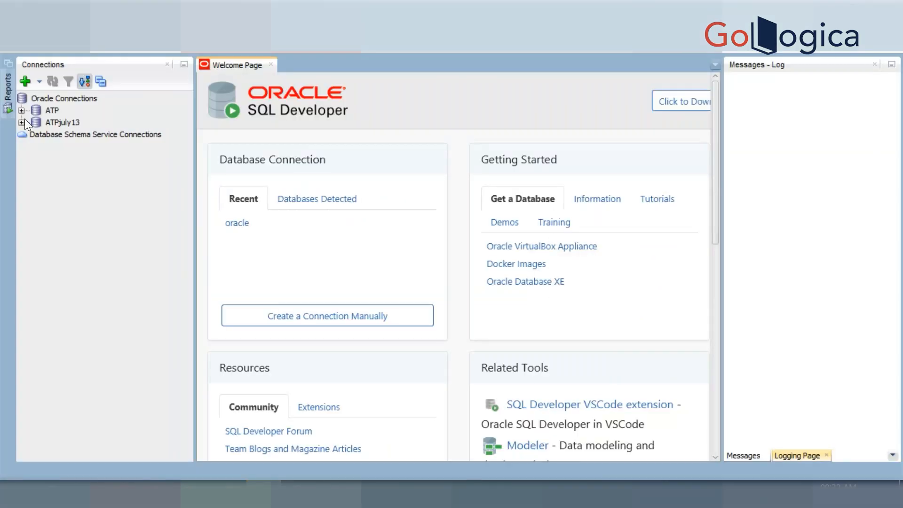
Expand the ATPjuly13 connection in SQL Developer, then return to the Oracle Integration trace
left_click(21, 122)
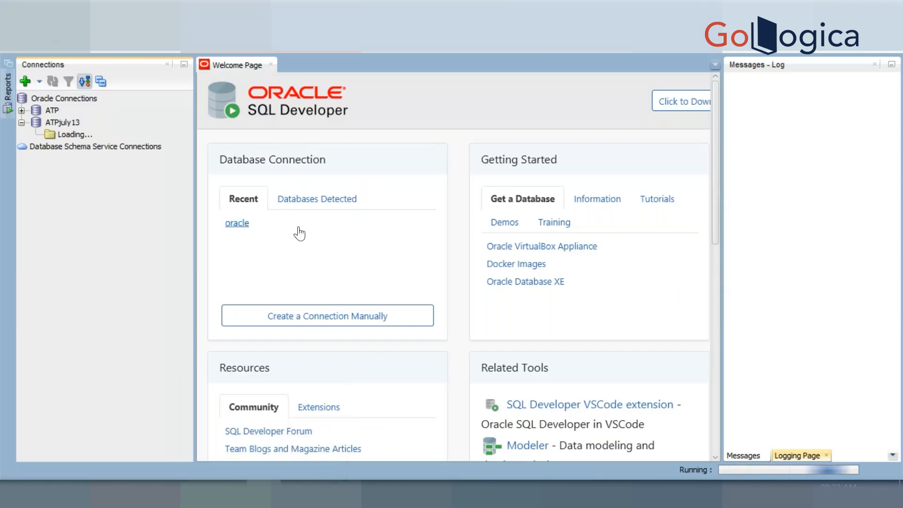
mouse_move(298, 493)
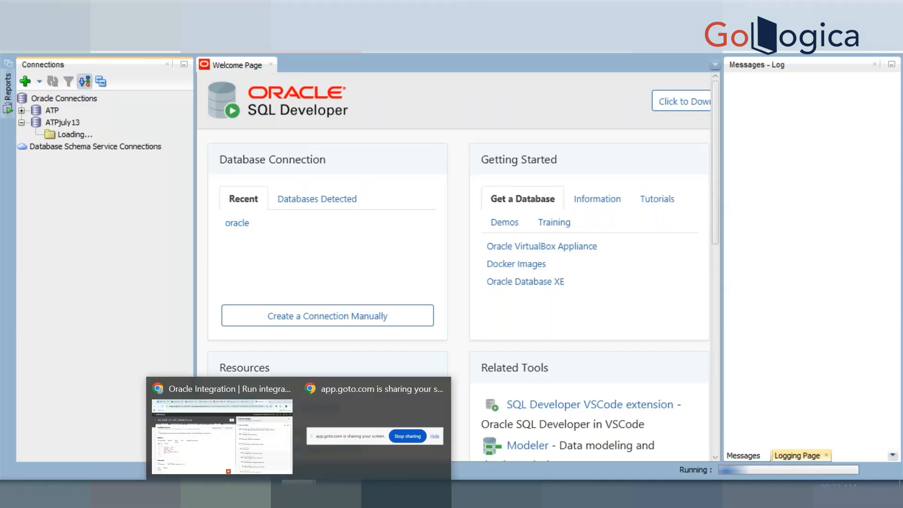
left_click(221, 428)
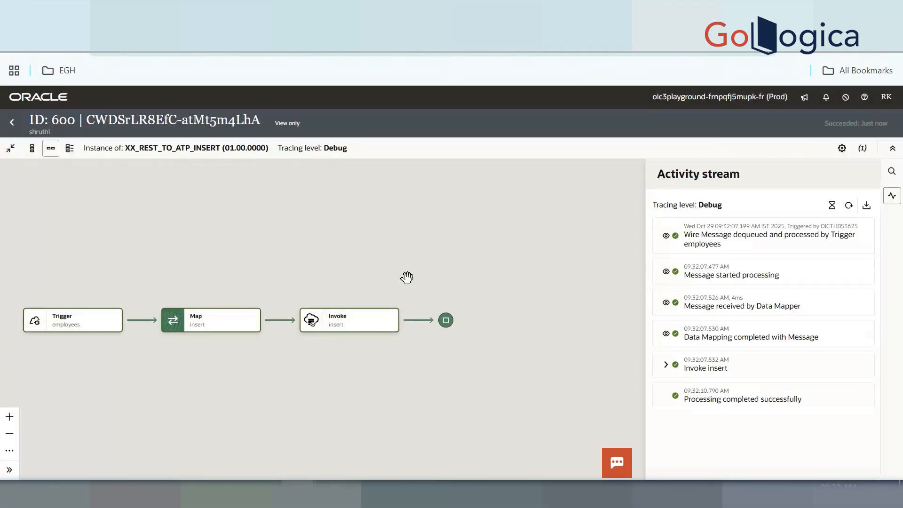
Review the insert invoke's settings targeting the EMPLOYEESH table, then close the instance view
left_click(391, 324)
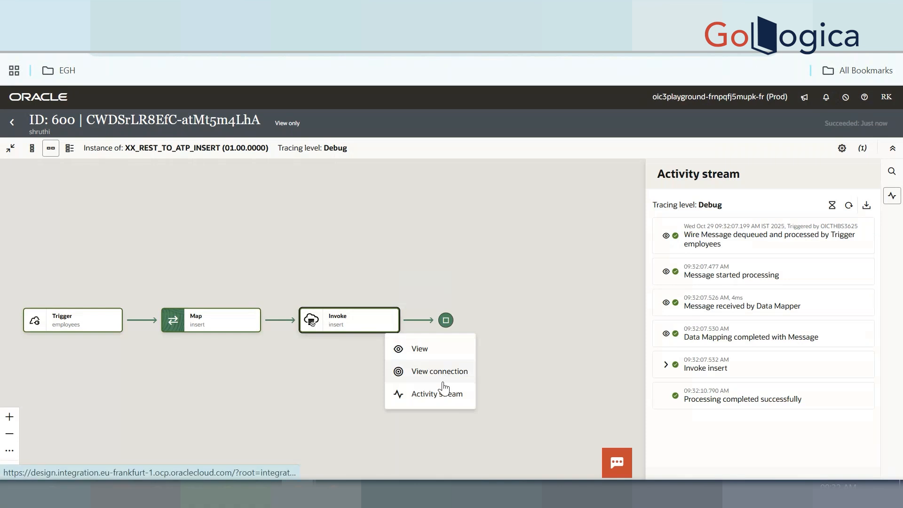
left_click(430, 349)
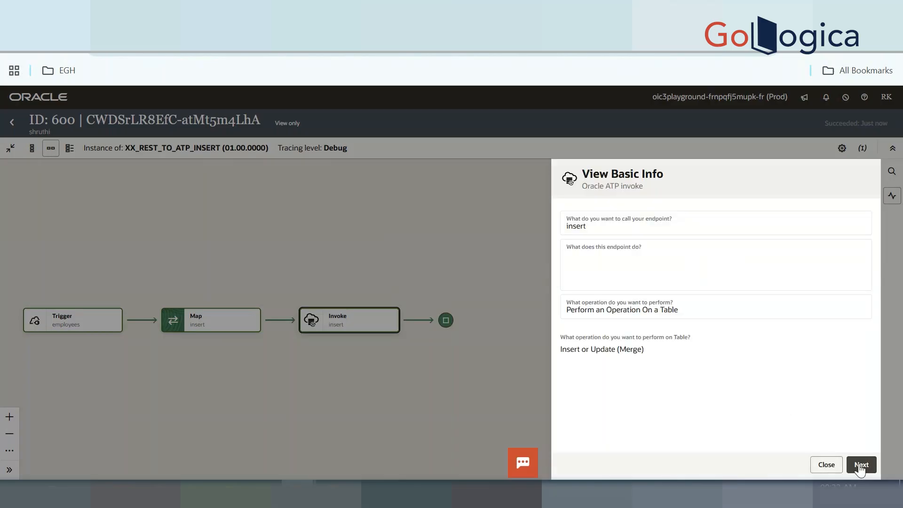
left_click(860, 465)
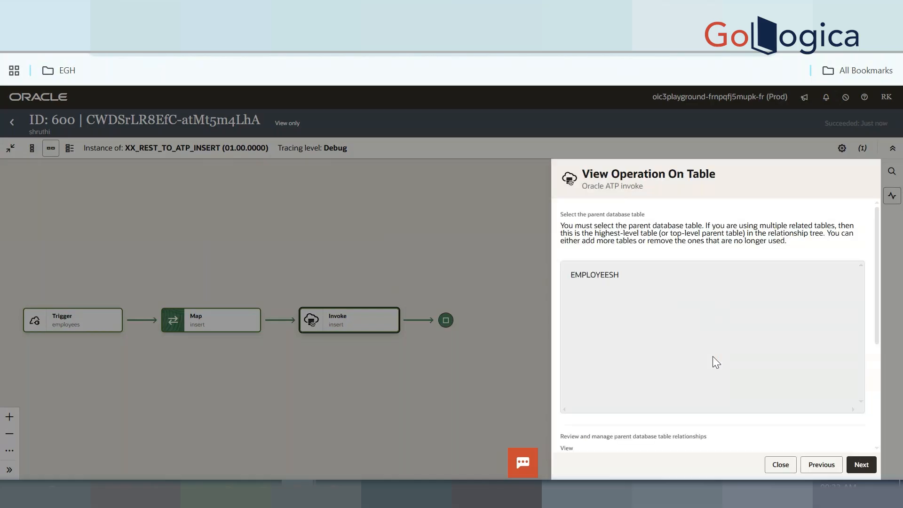
left_click(779, 464)
left_click(12, 122)
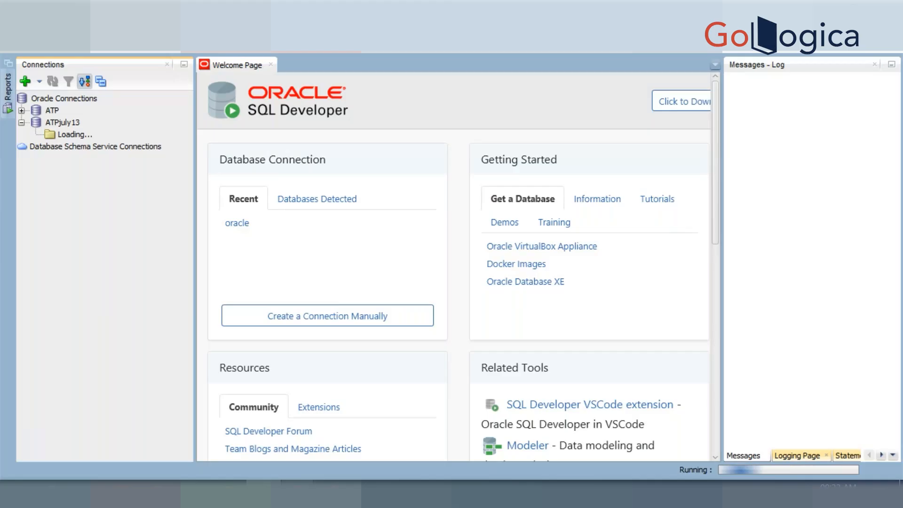
Run SELECT * FROM EMPLOYEESH in an ATPjuly13 worksheet to list the six rows
mouse_move(299, 492)
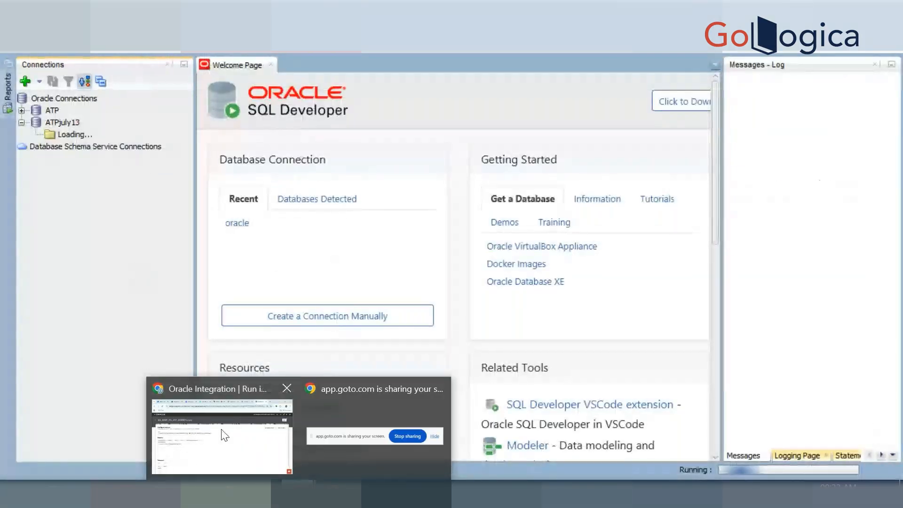
left_click(241, 466)
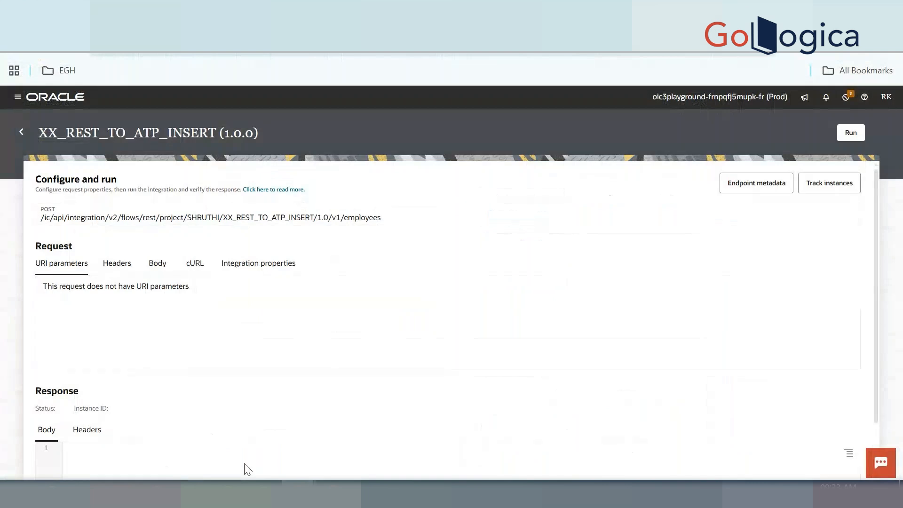
key("alt+Tab")
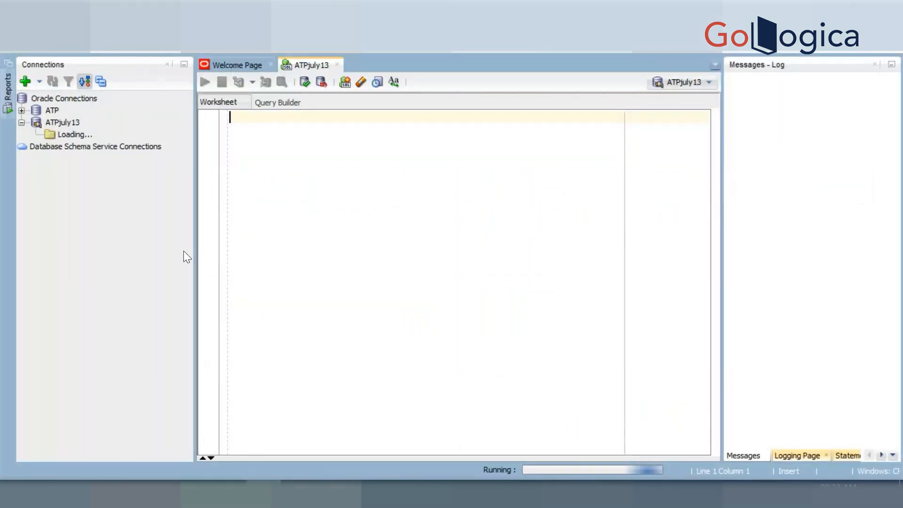
type("SELECT ")
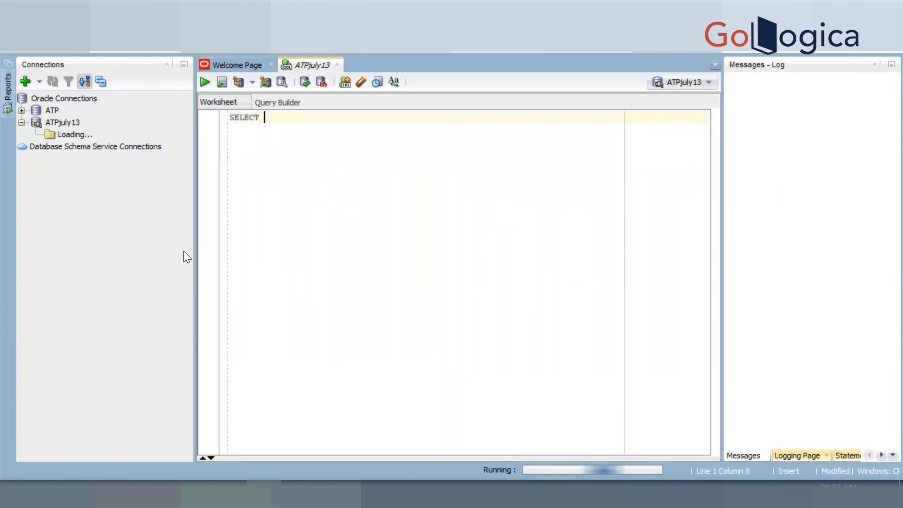
type("* FROM")
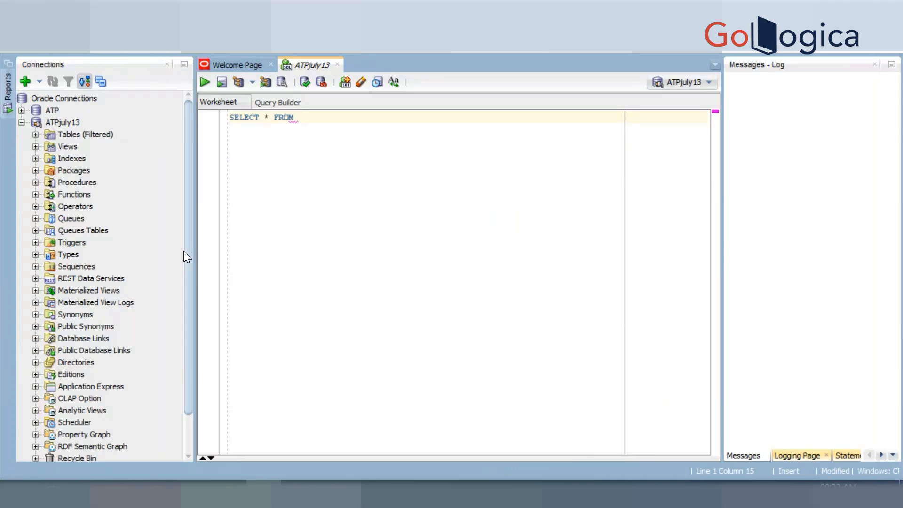
type("EMPLOYEESH")
left_click(238, 82)
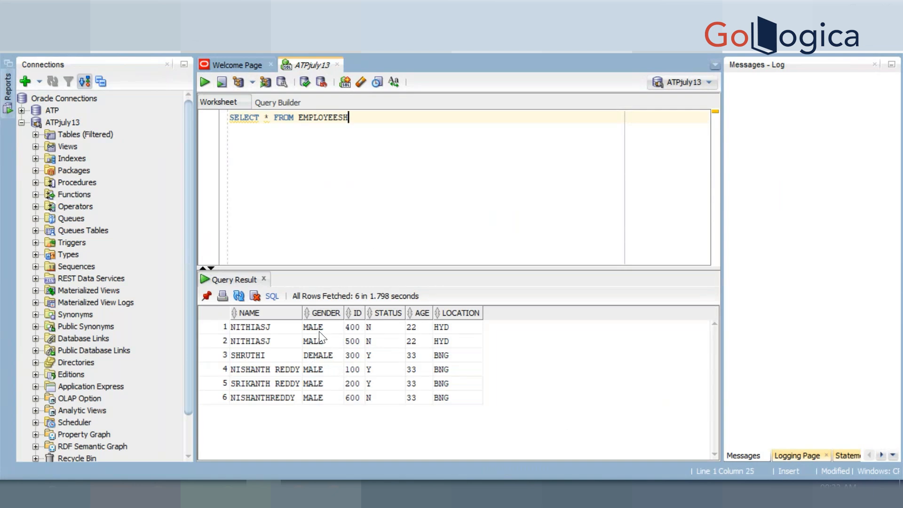
Open the EMPLOYEESH table definition from the ATPjuly13 Tables list to view its columns
left_click(36, 135)
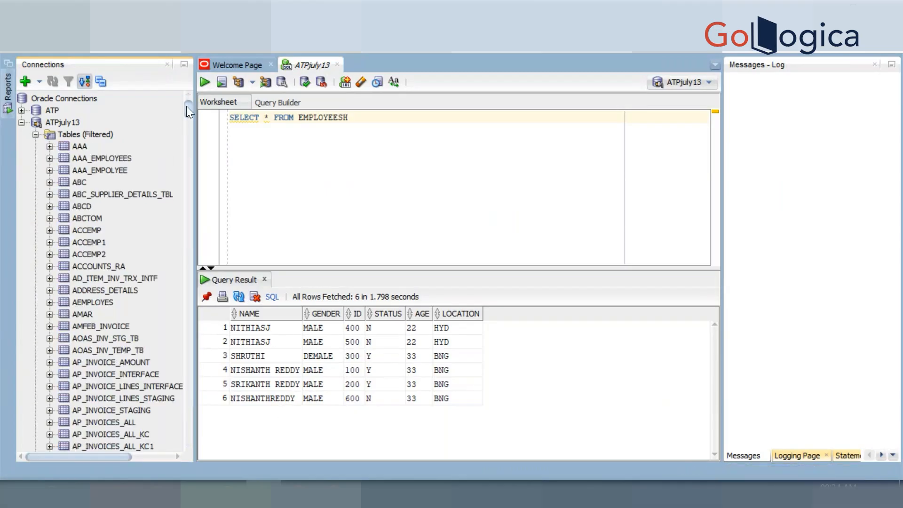
left_click_drag(188, 106, 187, 198)
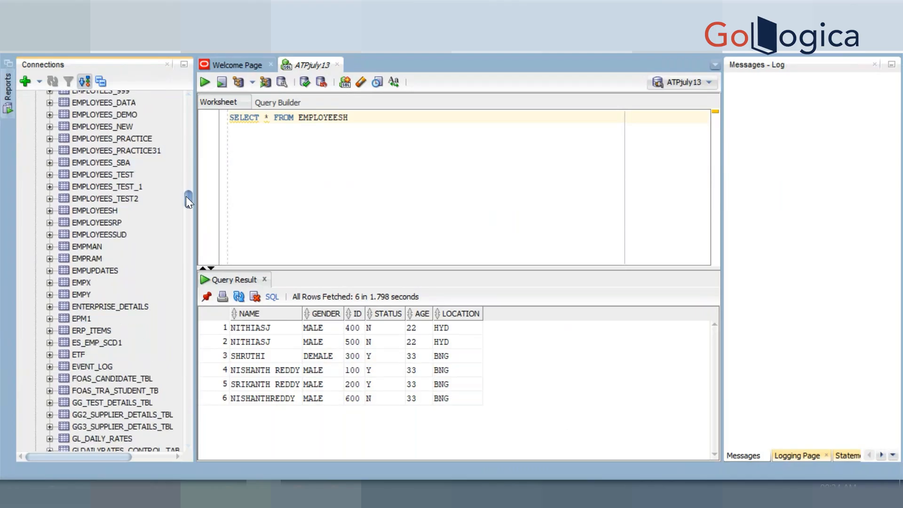
left_click(49, 211)
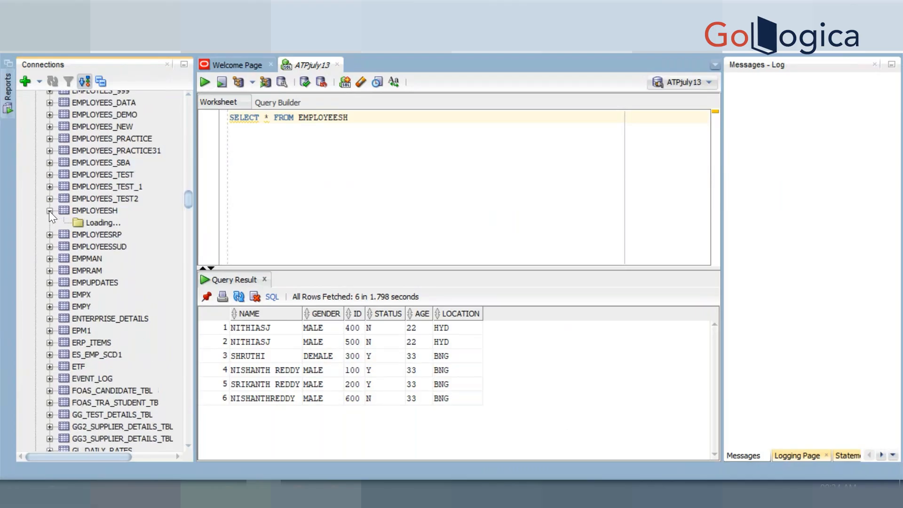
double_click(91, 211)
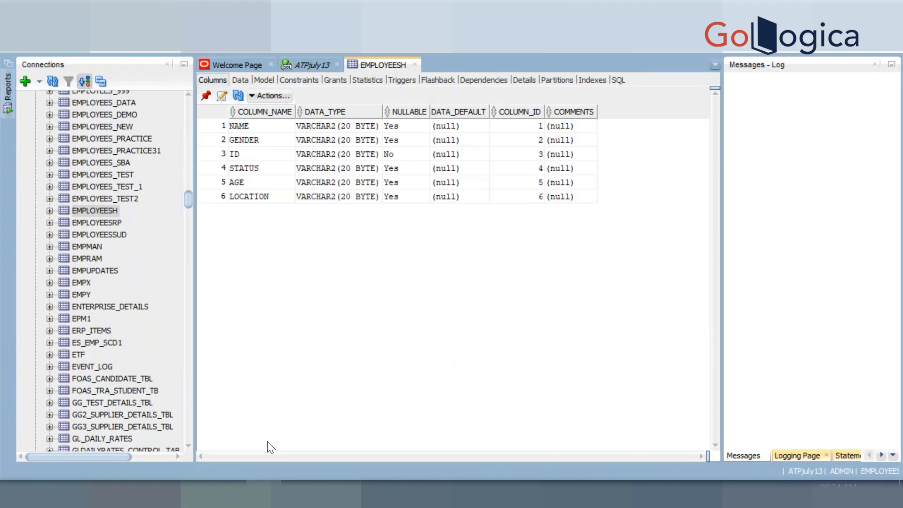
Clear the ID value in the test request body and run the integration
mouse_move(296, 491)
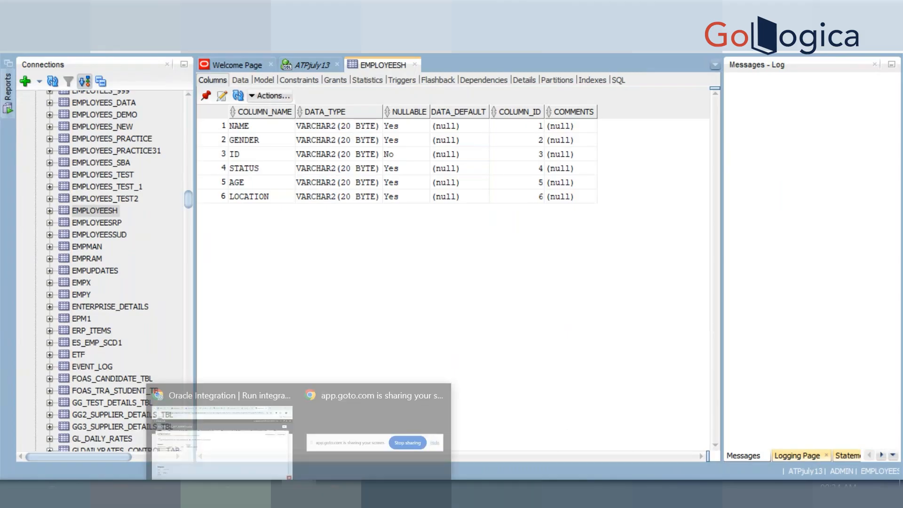
left_click(219, 428)
left_click(159, 263)
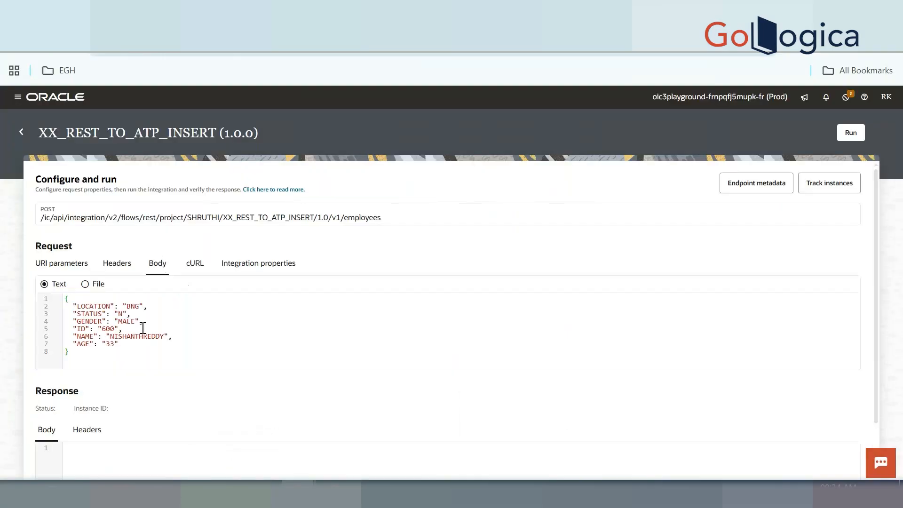
double_click(108, 328)
key("BackSpace")
left_click(849, 134)
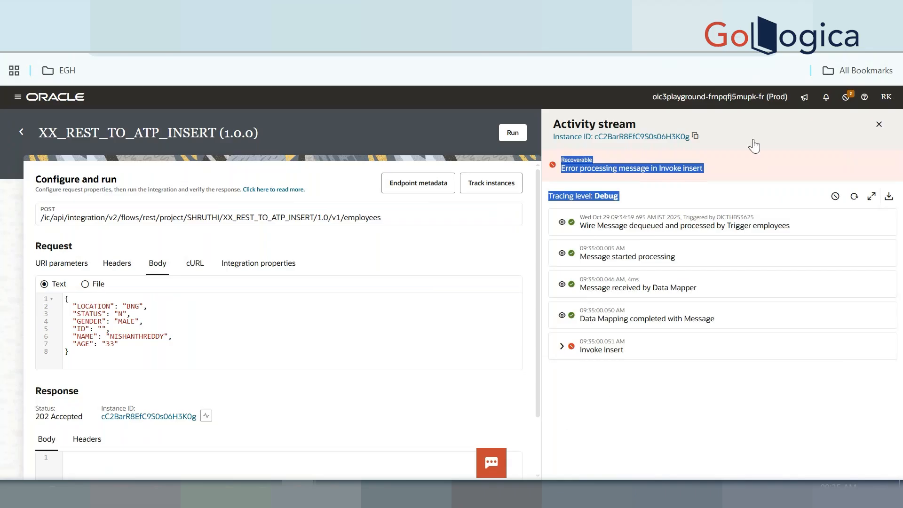
Check the failed run's activity stream, return to the integration list and SQL Developer
left_click(758, 120)
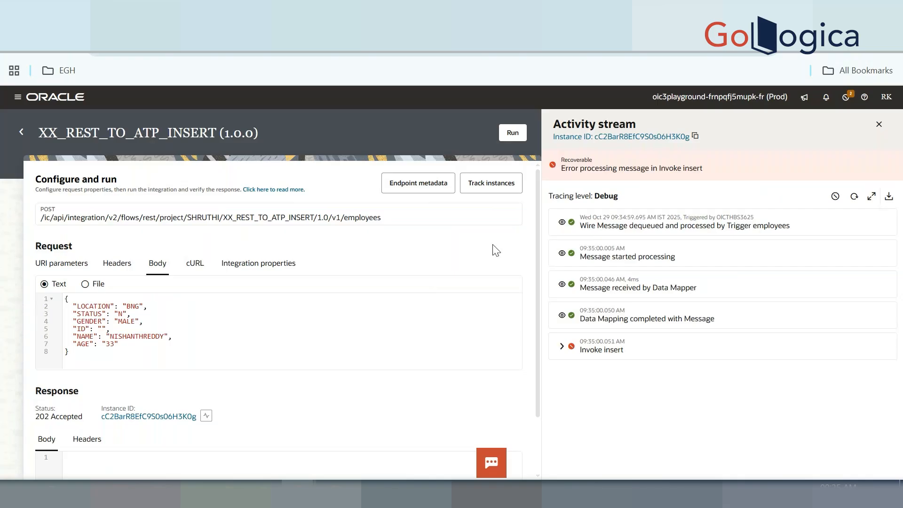
left_click(22, 133)
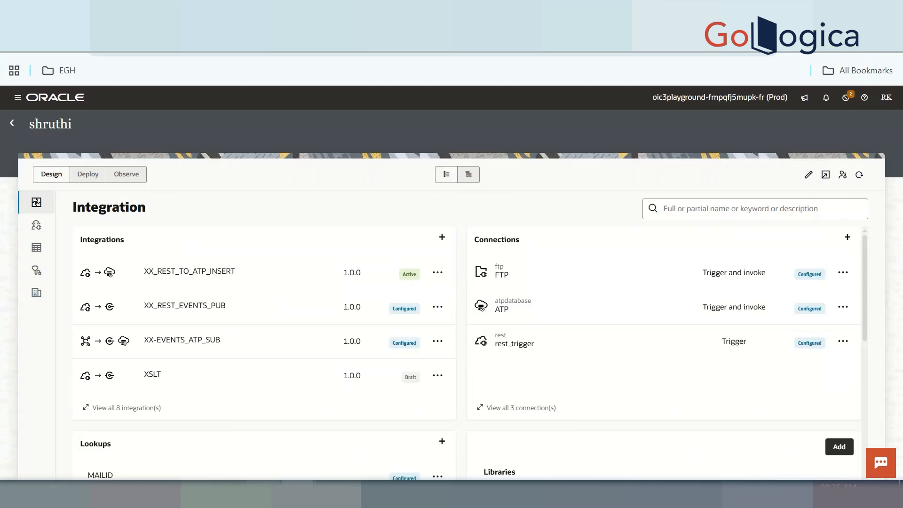
key("alt+Tab")
left_click_drag(186, 203, 190, 111)
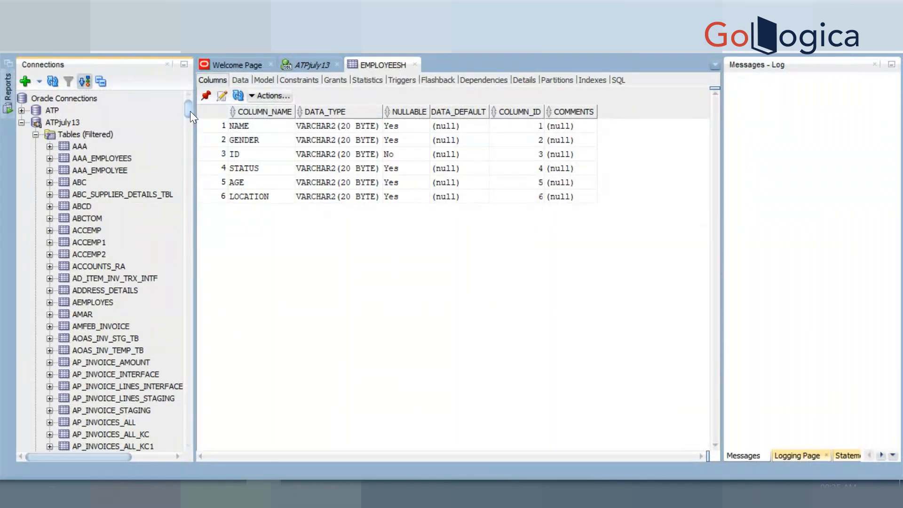
Create a new table from Tables (Filtered) and name it ERRORSH
left_click(72, 136)
right_click(74, 137)
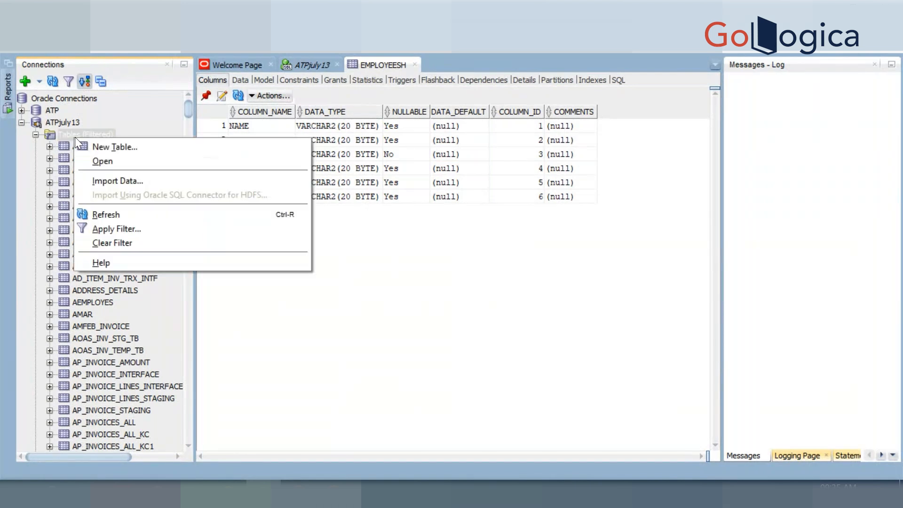
left_click(108, 146)
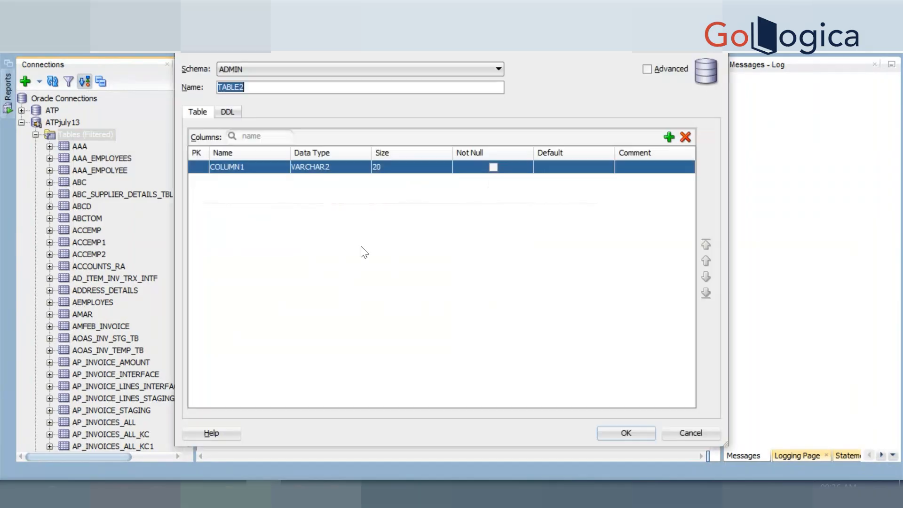
type("EROP")
key("BackSpace")
key("BackSpace")
type("ROR")
Rename the first column to INSTANCEID, make it the primary key, and add a second column
left_click(238, 167)
double_click(239, 168)
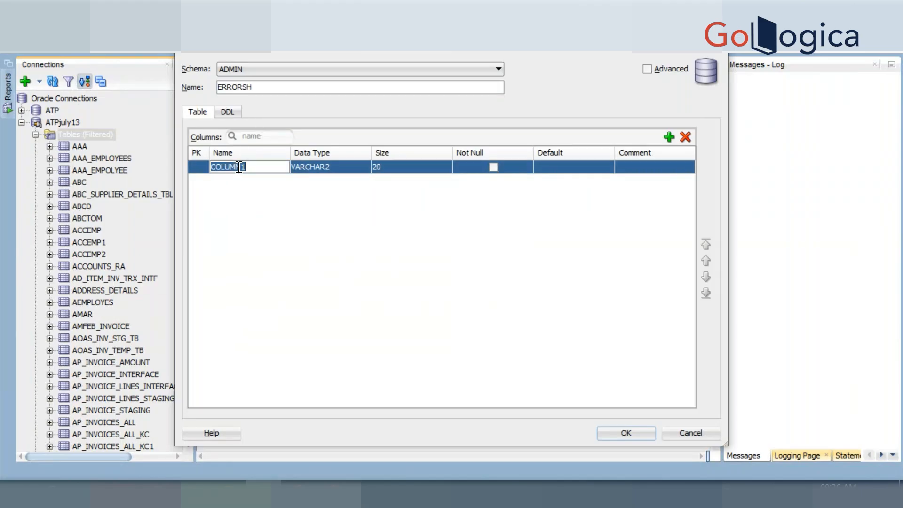
type("INSTANCEID")
left_click(195, 167)
left_click(196, 168)
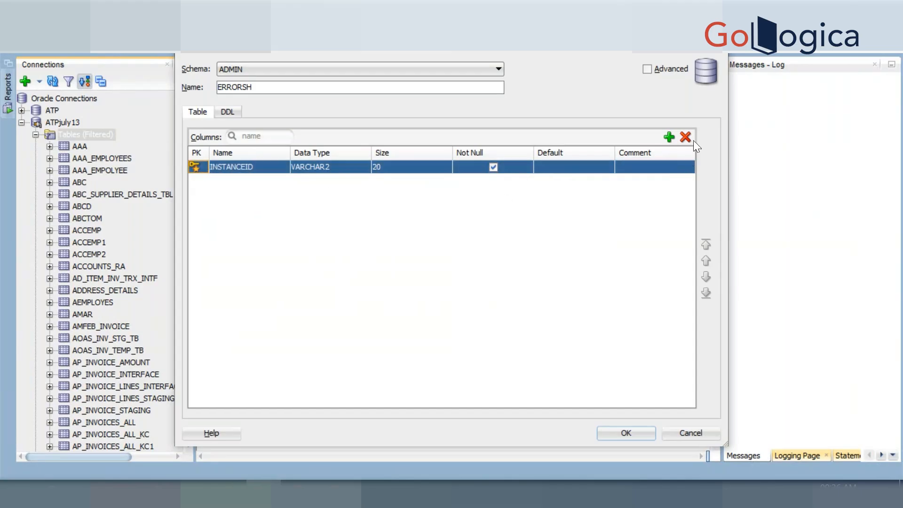
left_click(669, 136)
left_click(227, 180)
double_click(227, 181)
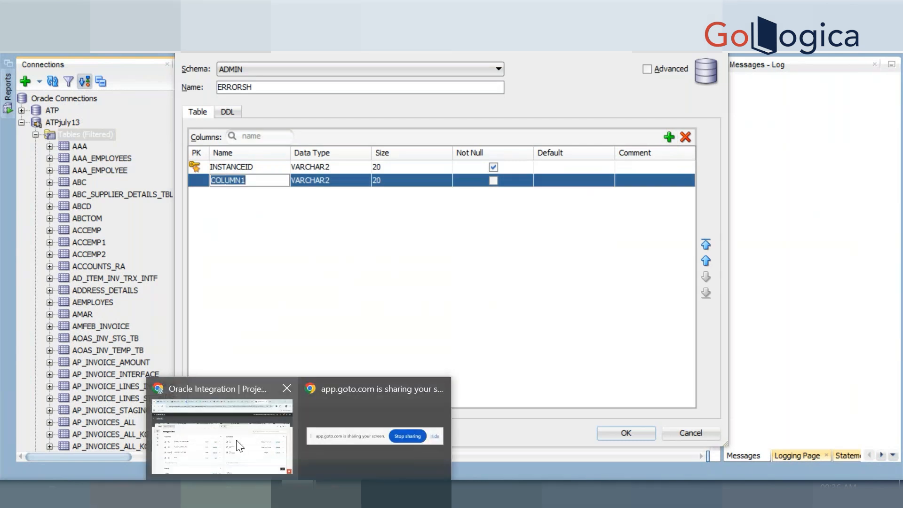
Show the integration's monitoring view and name the second ERRORSH column COMPOSITENAME
left_click(260, 448)
left_click(124, 175)
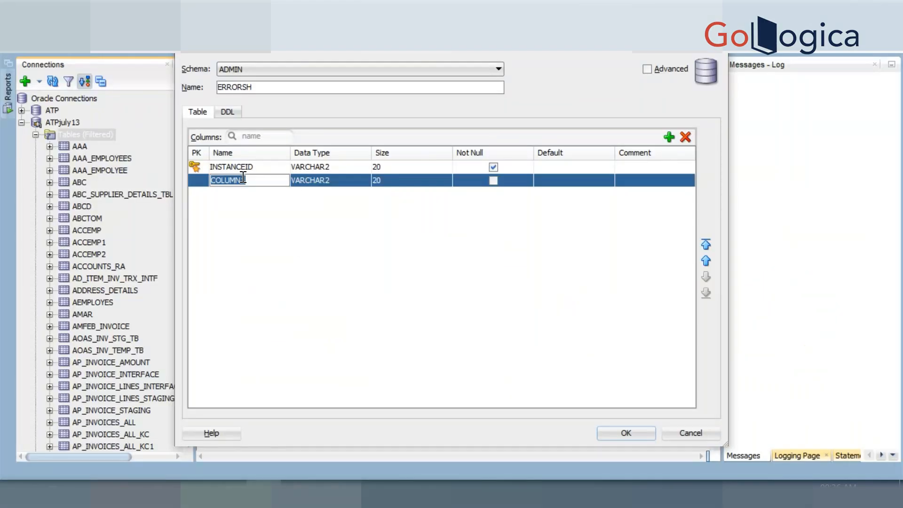
type("COMPOSITENAME")
key("Return")
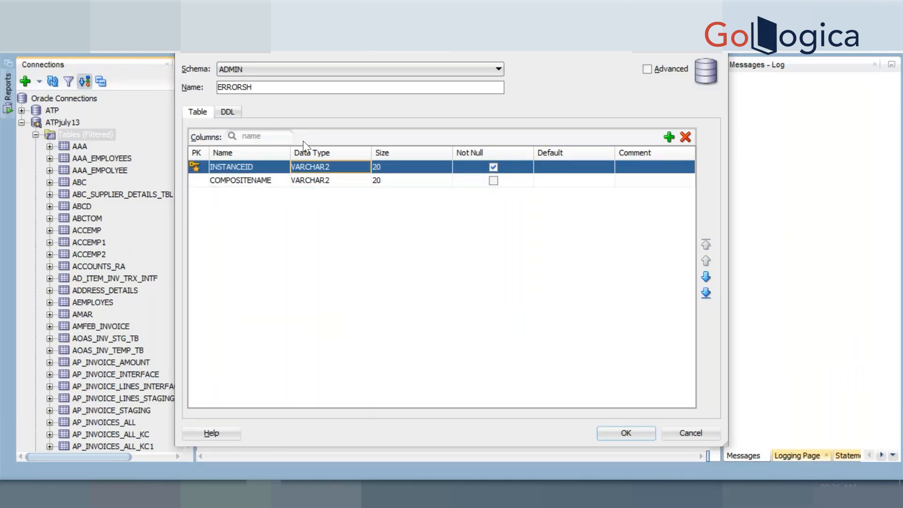
Add another ERRORSH column, then review the XX_REST_TO_ATP_INSERT runs in Oracle Integration
left_click(669, 137)
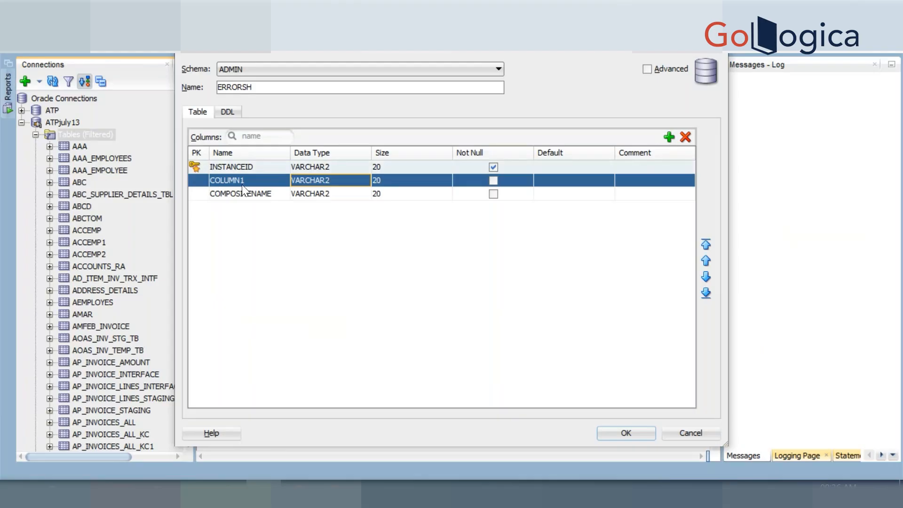
mouse_move(263, 482)
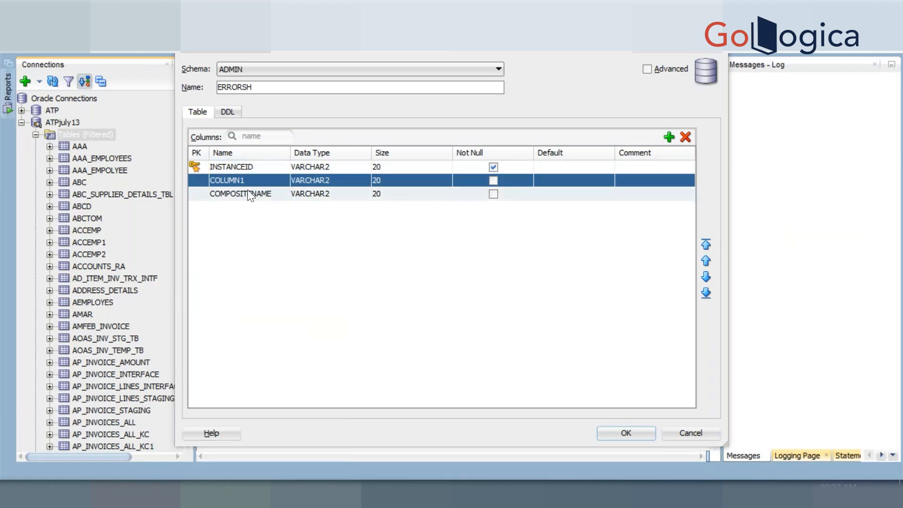
double_click(230, 180)
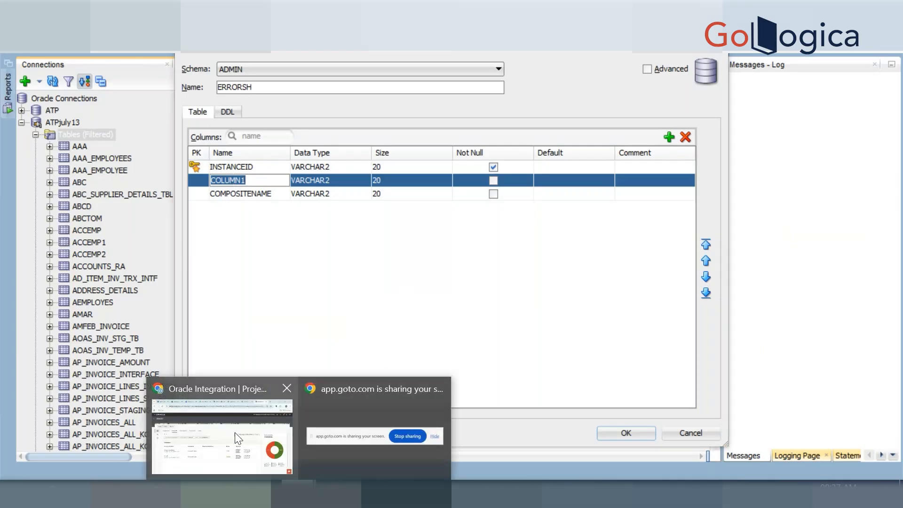
left_click(235, 433)
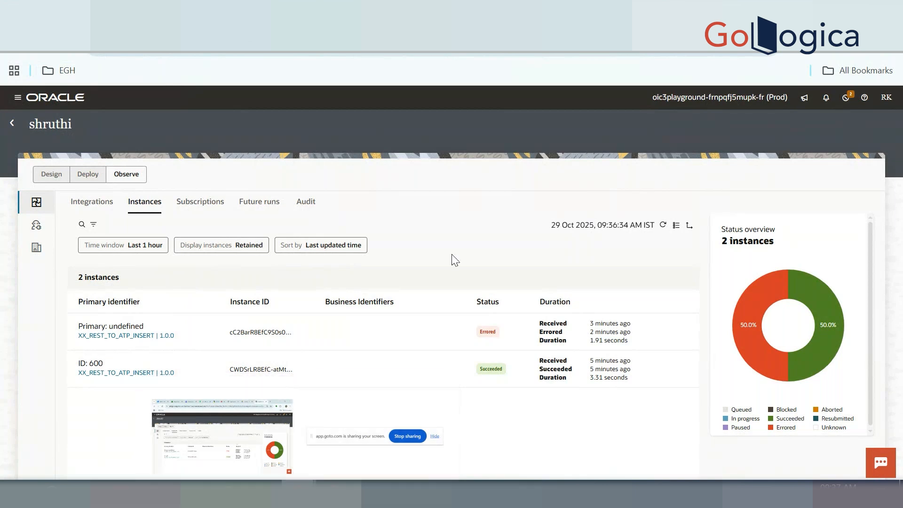
Name the new column ERRORCODE and add an ERRORRESON column
key("alt+Tab")
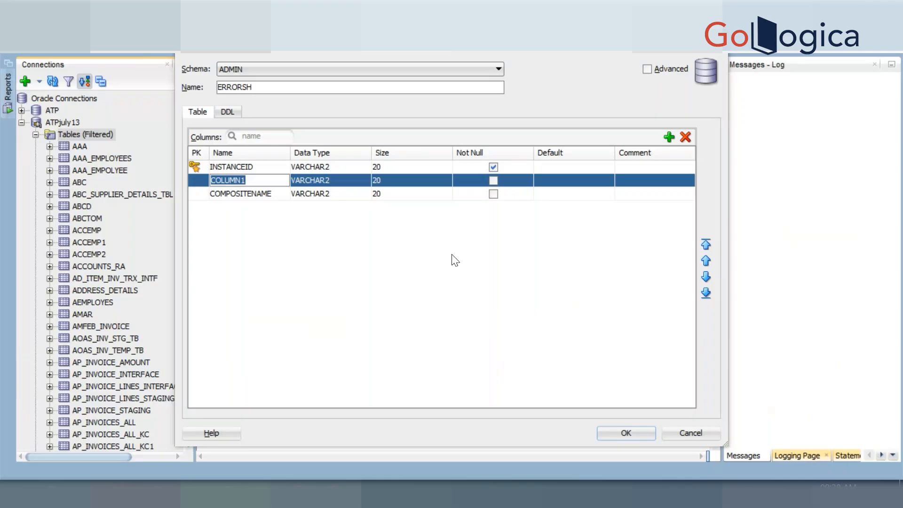
left_click(267, 180)
key("BackSpace")
key("BackSpace")
key("BackSpace")
key("BackSpace")
key("BackSpace")
key("BackSpace")
key("BackSpace")
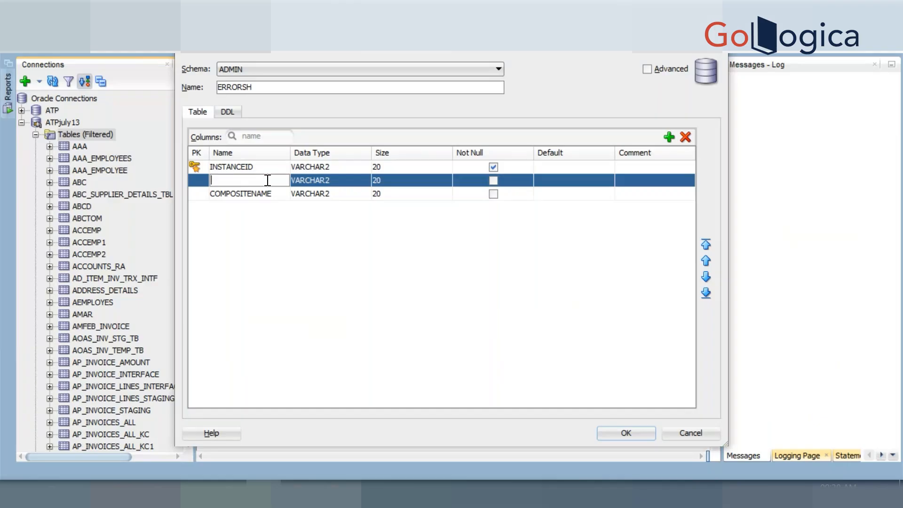
type("ERRORCODE")
left_click(669, 136)
left_click(243, 193)
key("ctrl+a")
type("ERRORRESON")
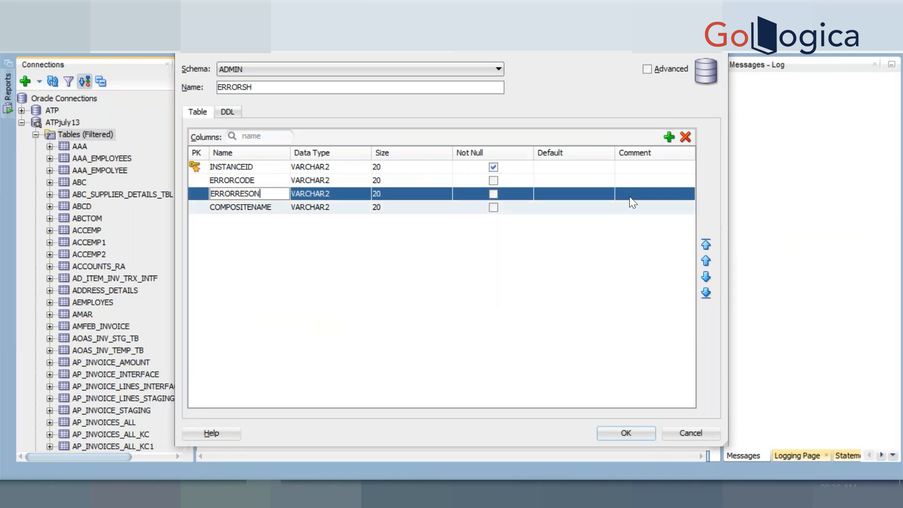
Add an ERRORDESC column and set both ERRORRESON and ERRORDESC to BLOB
left_click(669, 137)
key("ctrl+a")
type("ERRORDESC")
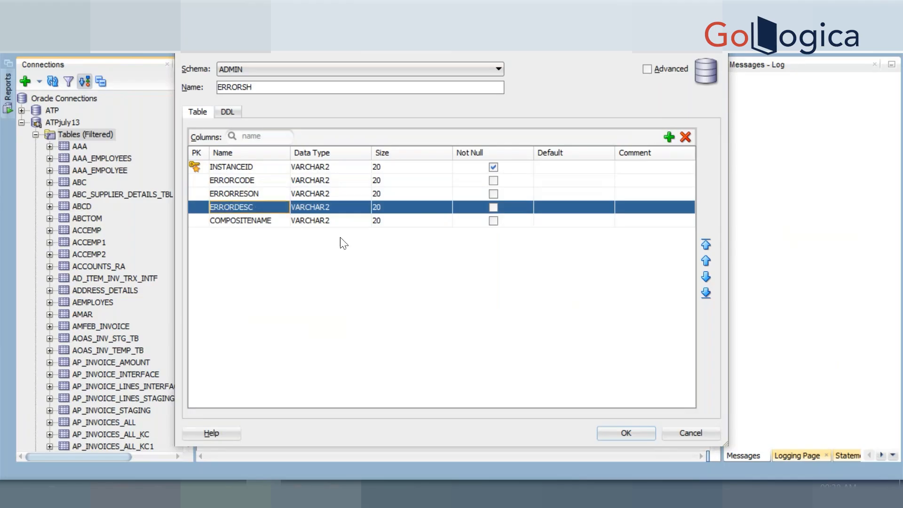
left_click(320, 194)
left_click(320, 194)
left_click(319, 194)
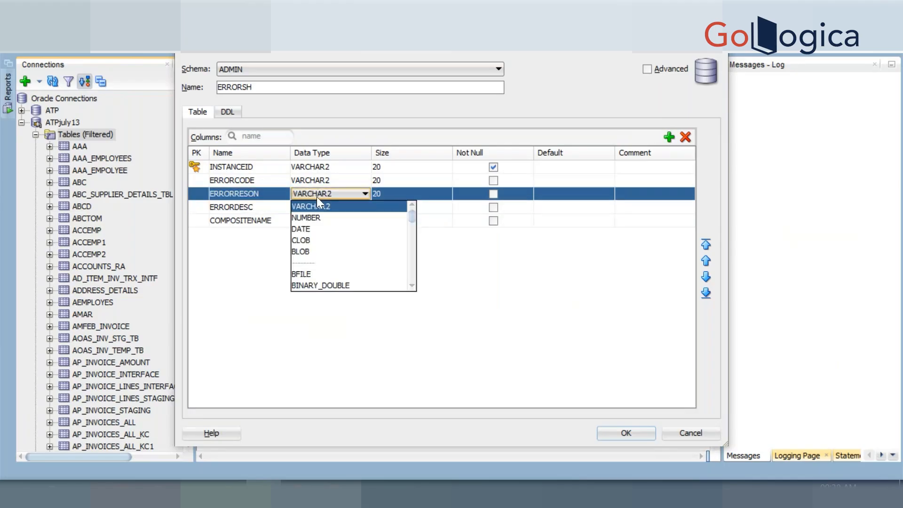
left_click(321, 253)
left_click(322, 202)
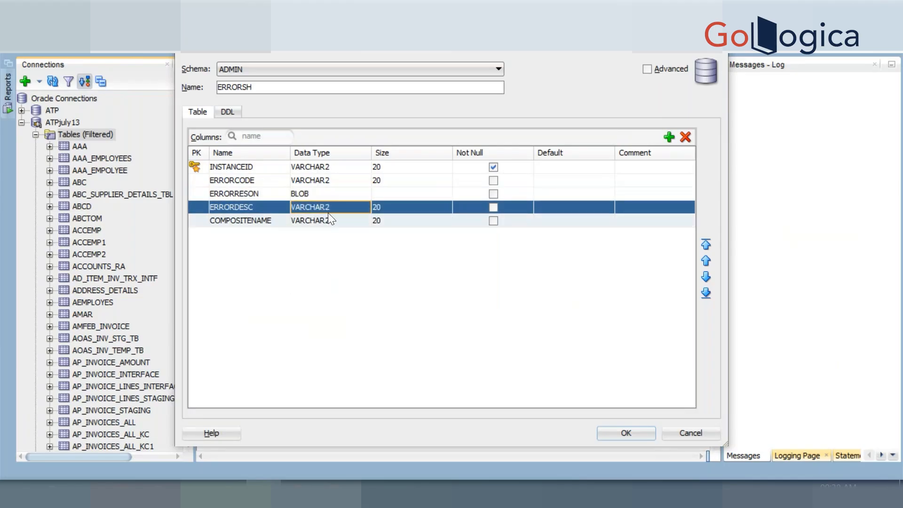
left_click(329, 209)
left_click(323, 264)
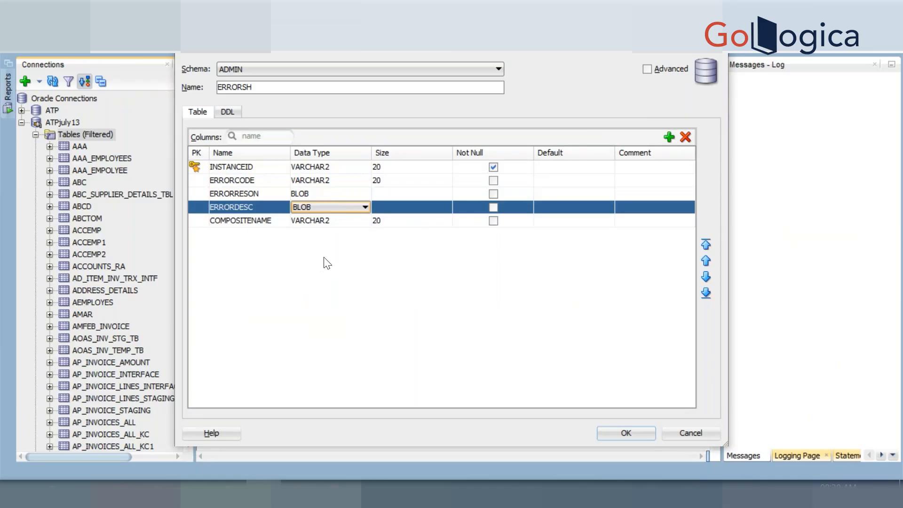
left_click(309, 206)
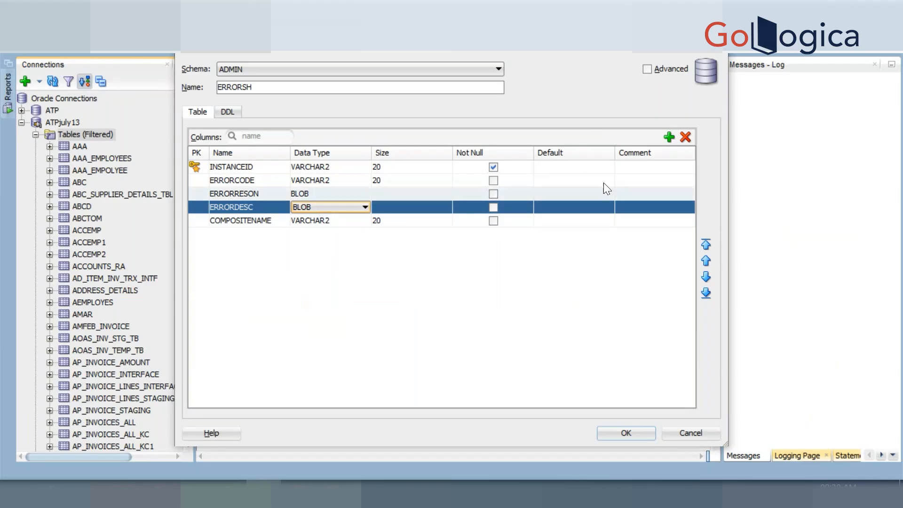
Add a PAYLOAD column and submit the ERRORSH table definition
left_click(670, 137)
left_click(242, 220)
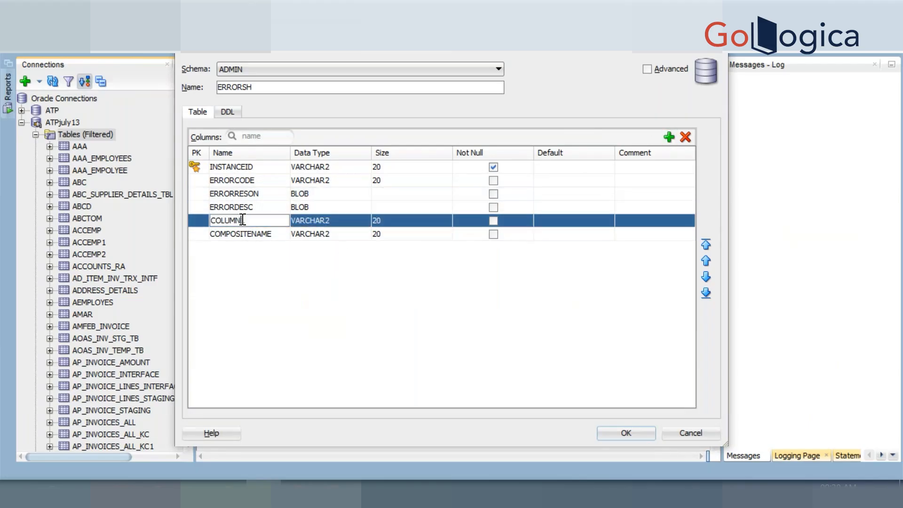
key("ctrl+a")
type("INO")
key("BackSpace")
key("BackSpace")
key("BackSpace")
type("PAYLOAD")
left_click(257, 202)
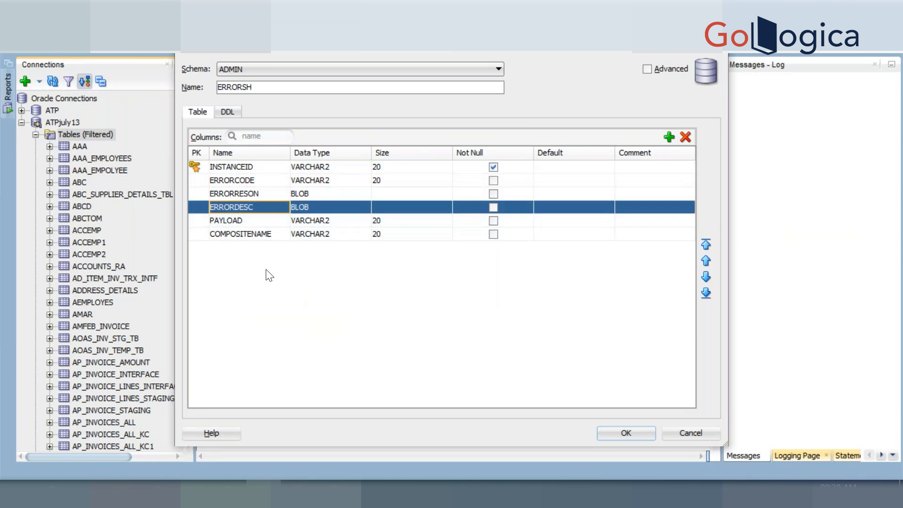
left_click(629, 436)
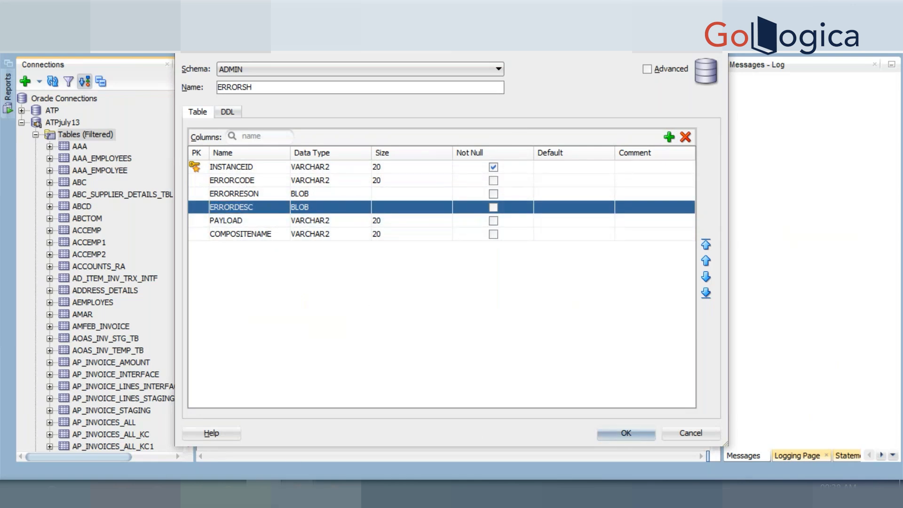
Deactivate XX_REST_TO_ATP_INSERT and open its Trigger, Map and Invoke flow for editing
mouse_move(230, 494)
left_click(238, 437)
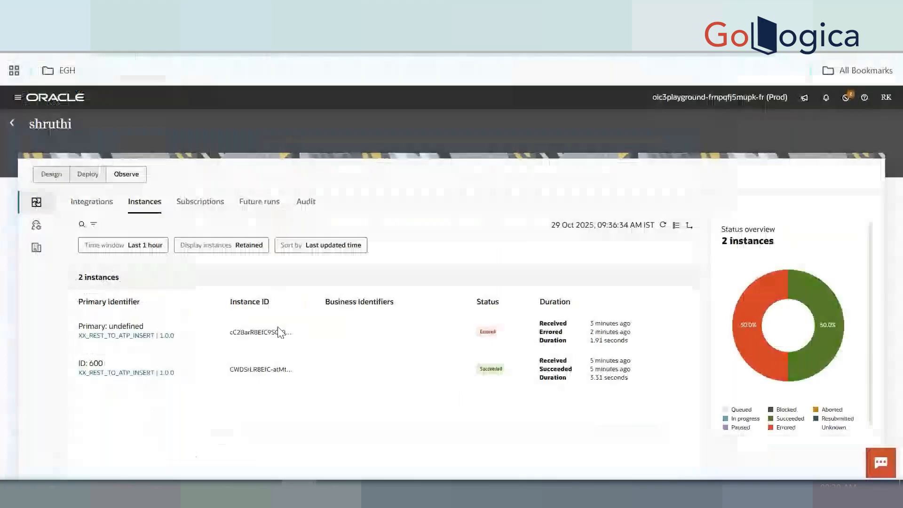
left_click(37, 184)
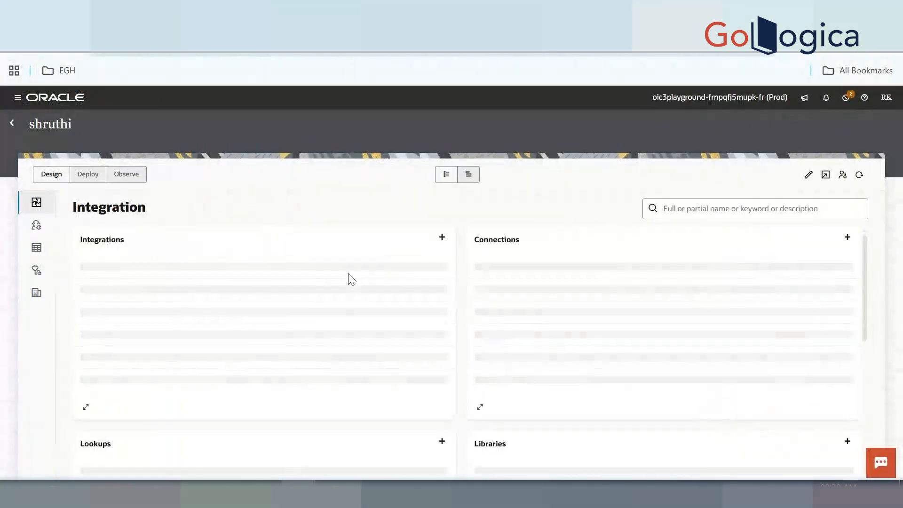
left_click(437, 273)
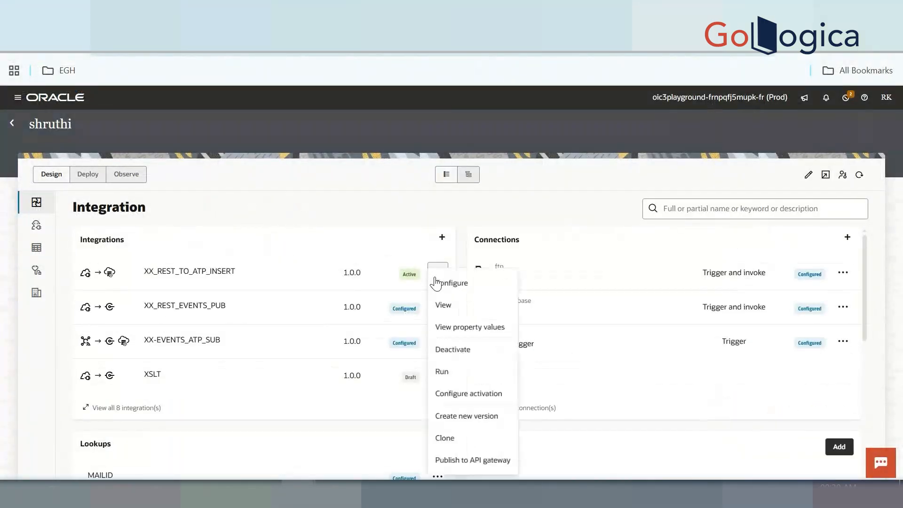
left_click(455, 358)
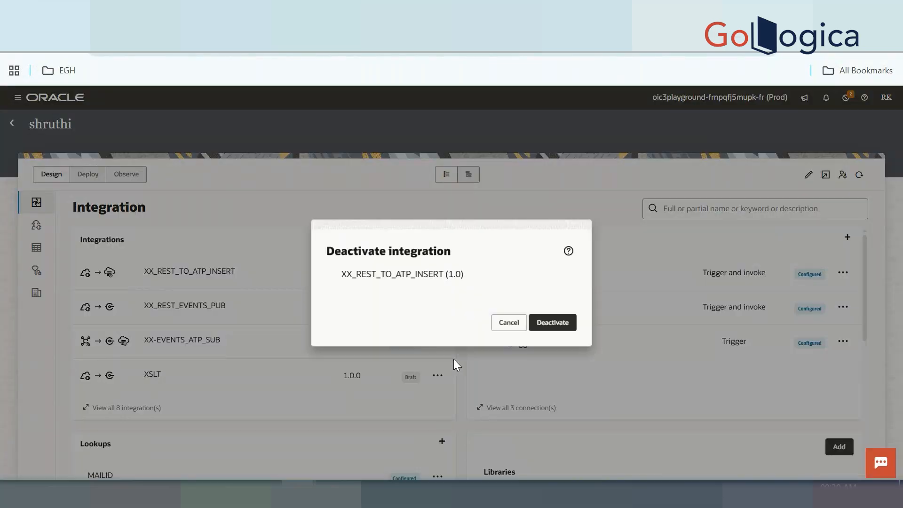
left_click(560, 330)
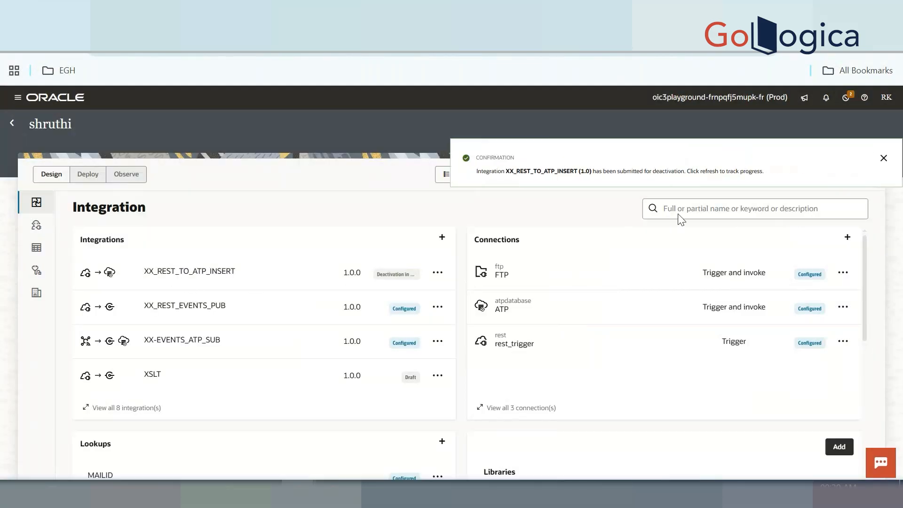
left_click(884, 159)
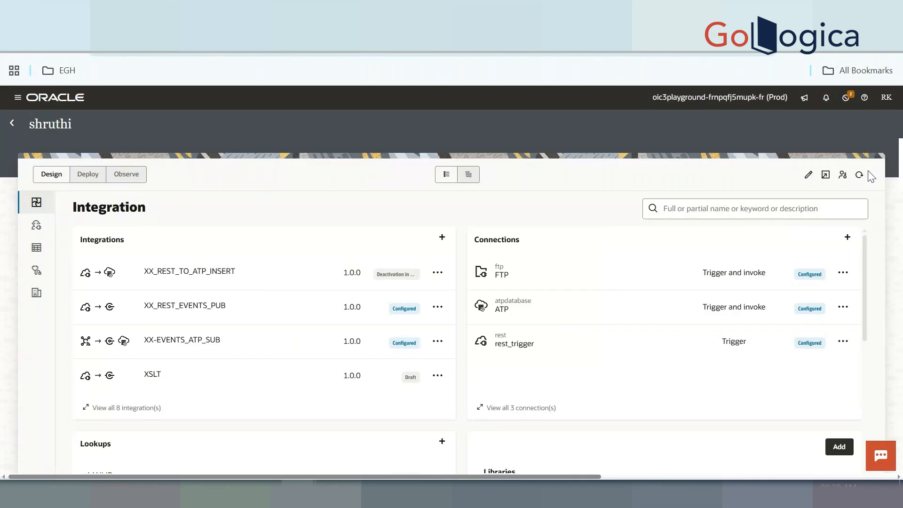
left_click(199, 277)
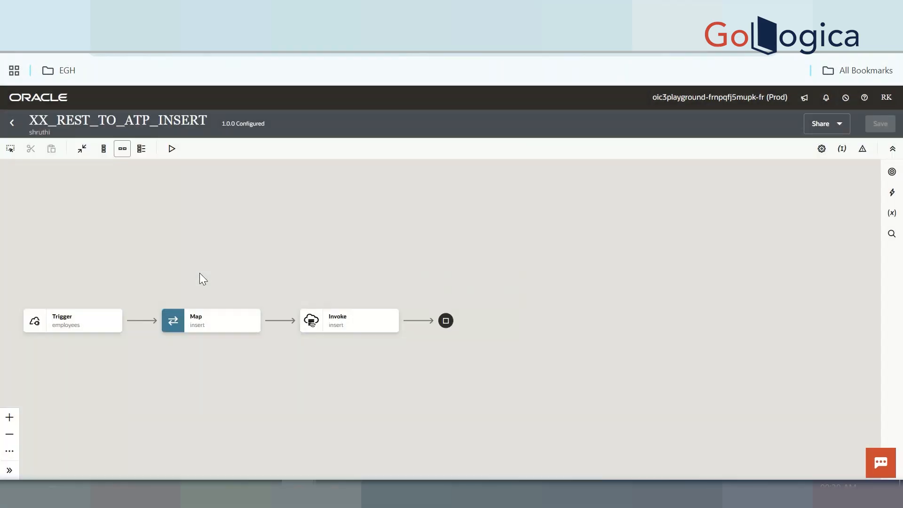
Add a Scope block after the Trigger and save the integration
left_click(141, 321)
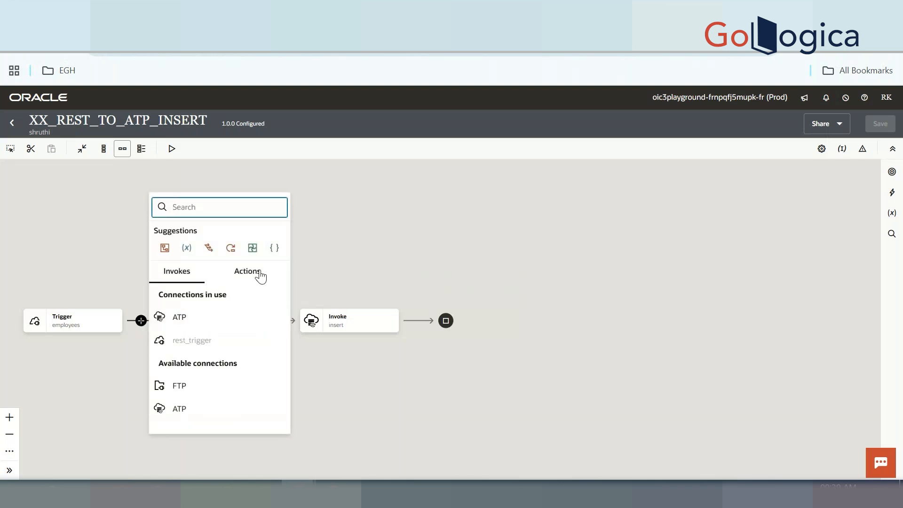
left_click(254, 275)
scroll(217, 373, "down", 5)
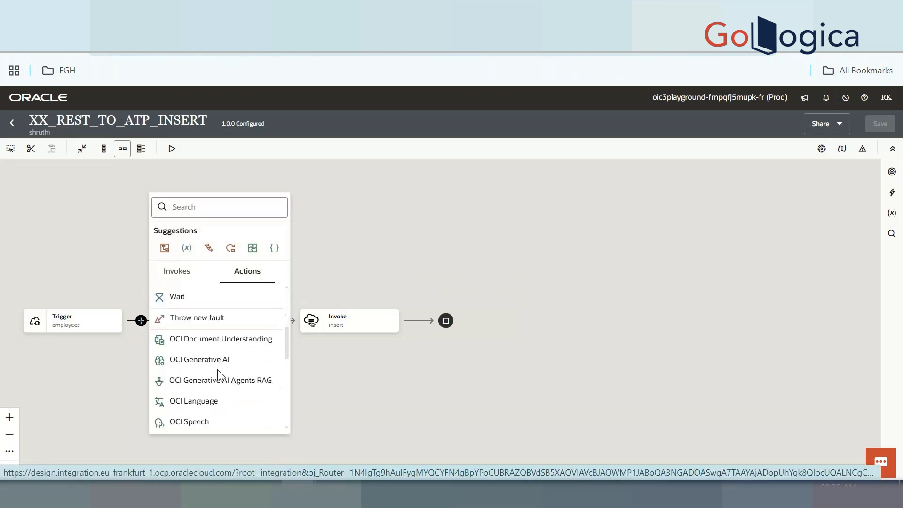
scroll(217, 373, "down", 3)
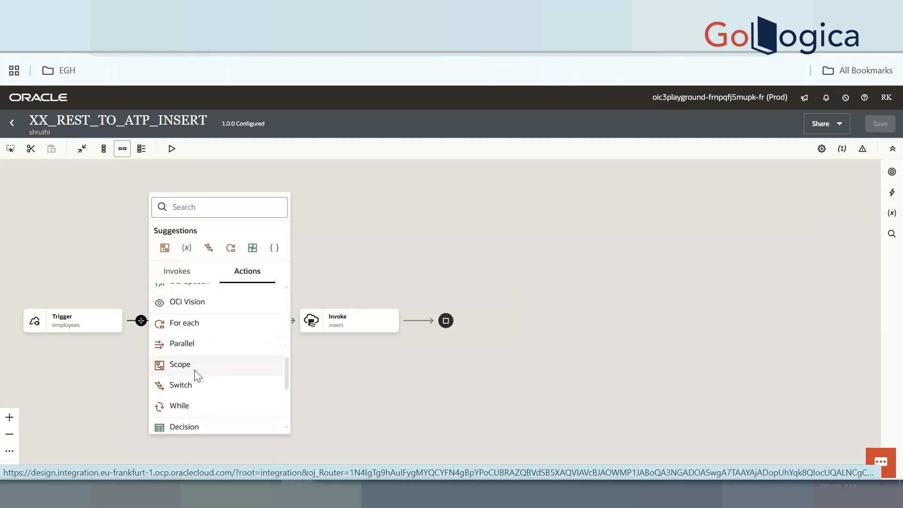
left_click(195, 370)
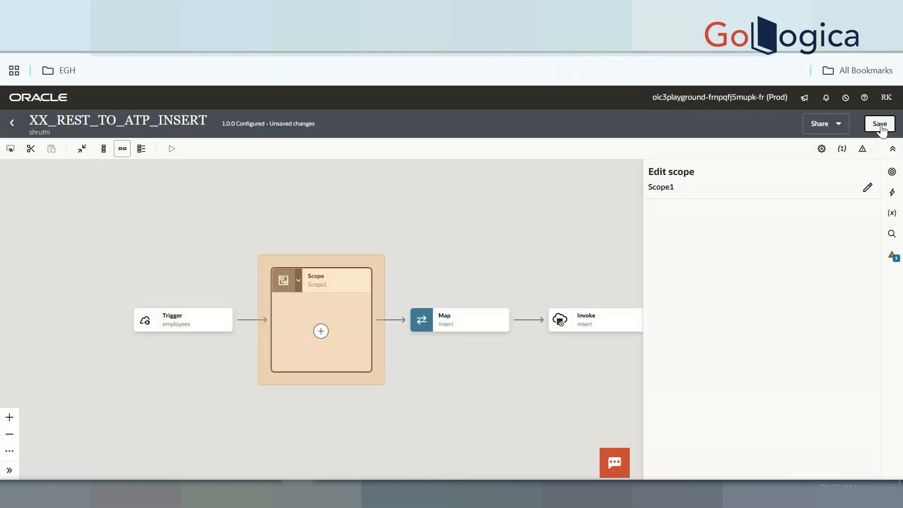
left_click(878, 123)
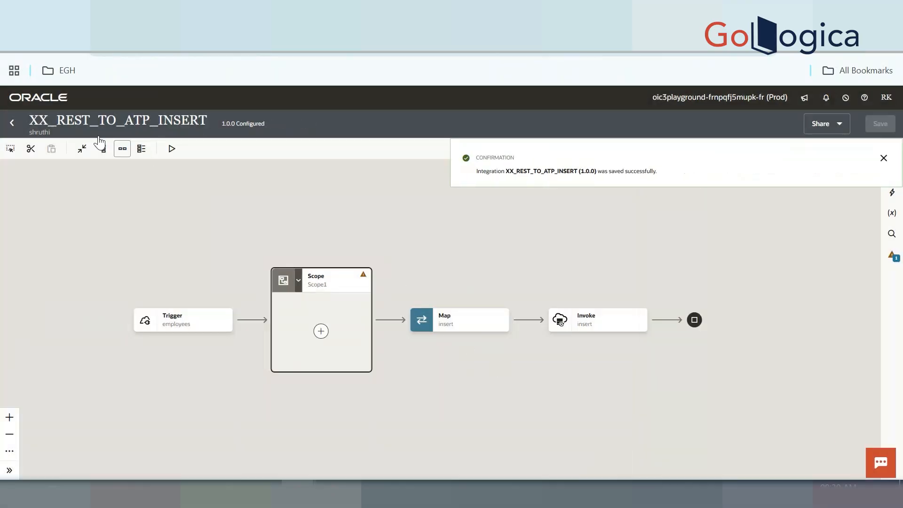
Move the Map and Invoke steps inside the scope
left_click_drag(394, 295, 663, 355)
left_click(31, 149)
left_click(320, 332)
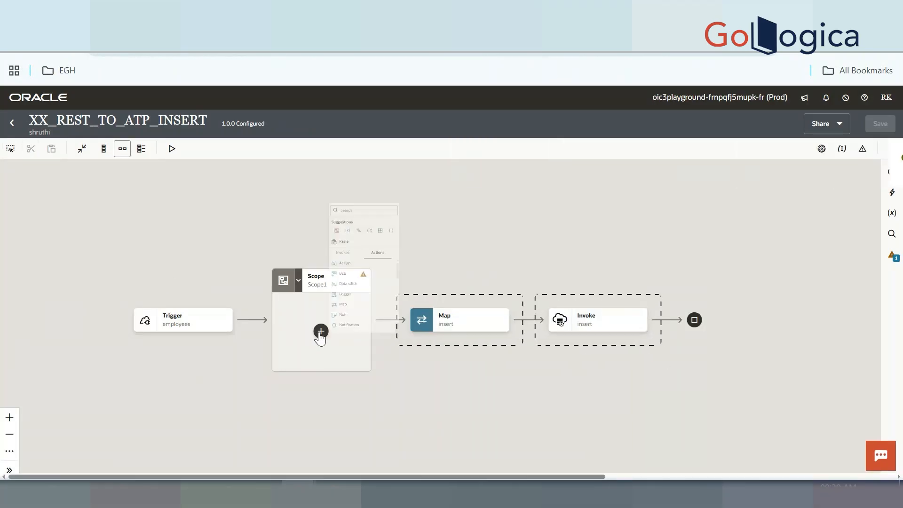
left_click(349, 383)
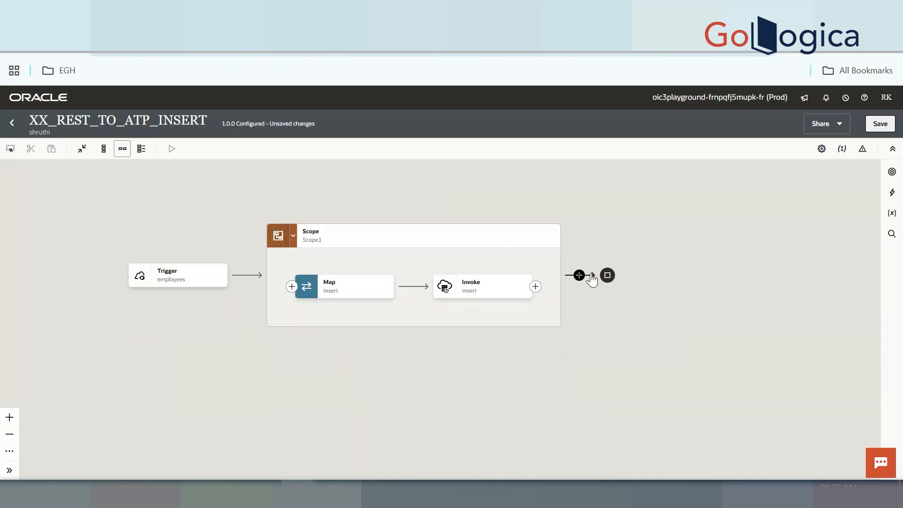
Give Scope1 a Default Handler and add an Oracle ATP invoke inside it
mouse_move(499, 295)
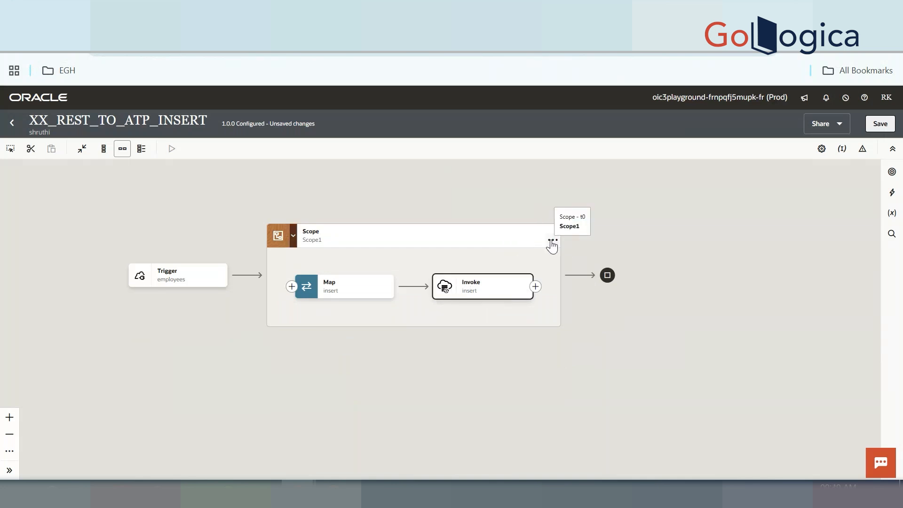
left_click(552, 241)
mouse_move(606, 314)
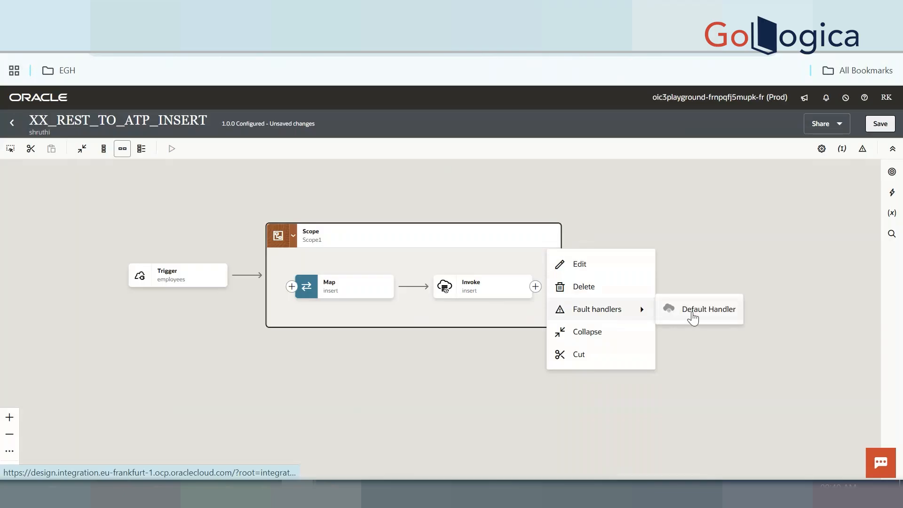
left_click(694, 314)
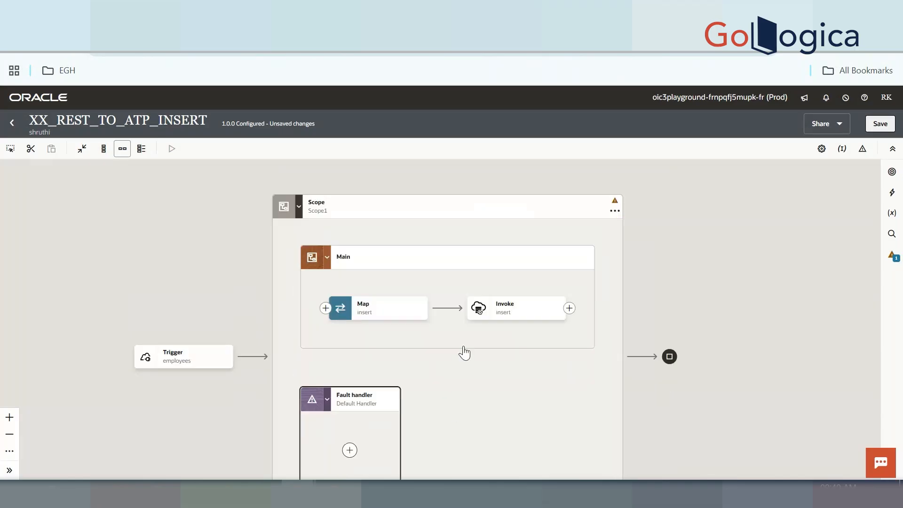
left_click(354, 412)
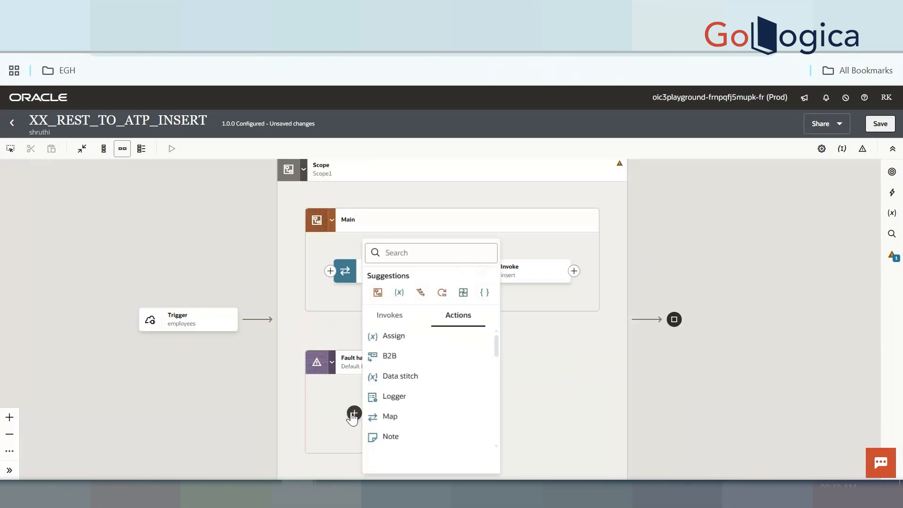
left_click(399, 324)
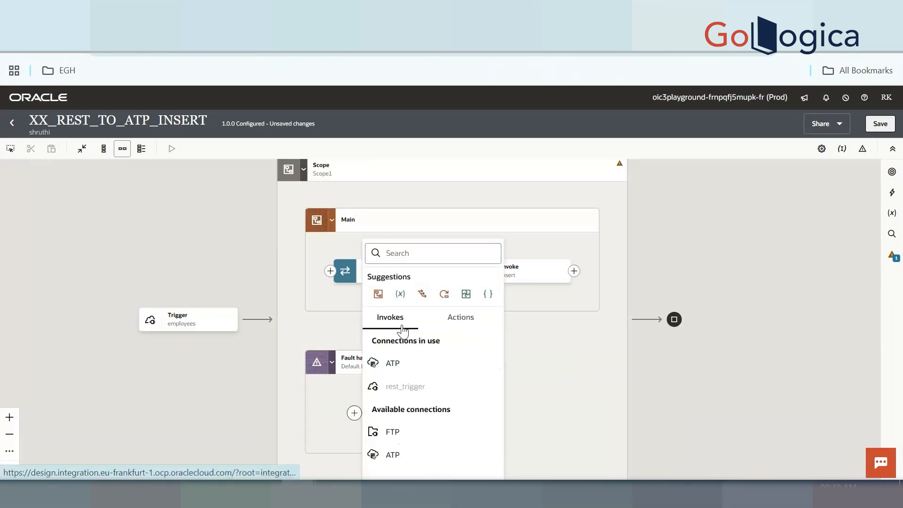
left_click(414, 363)
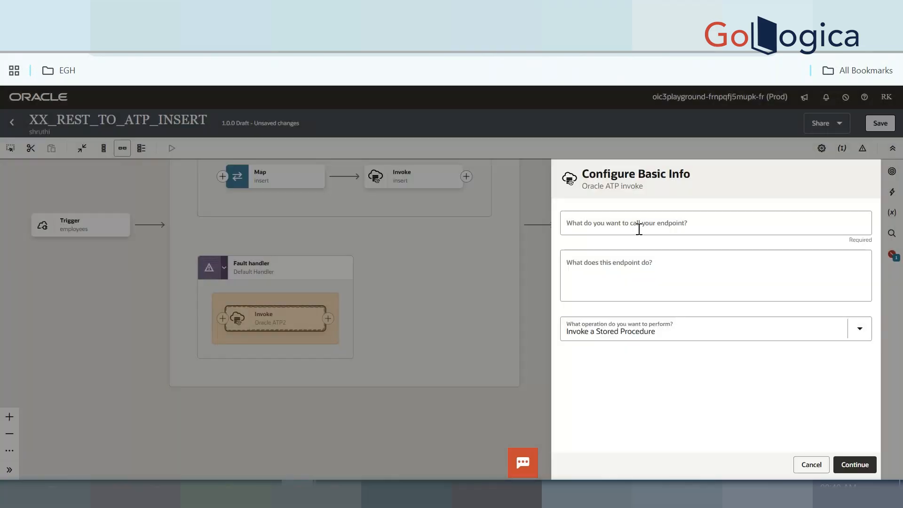
left_click(639, 225)
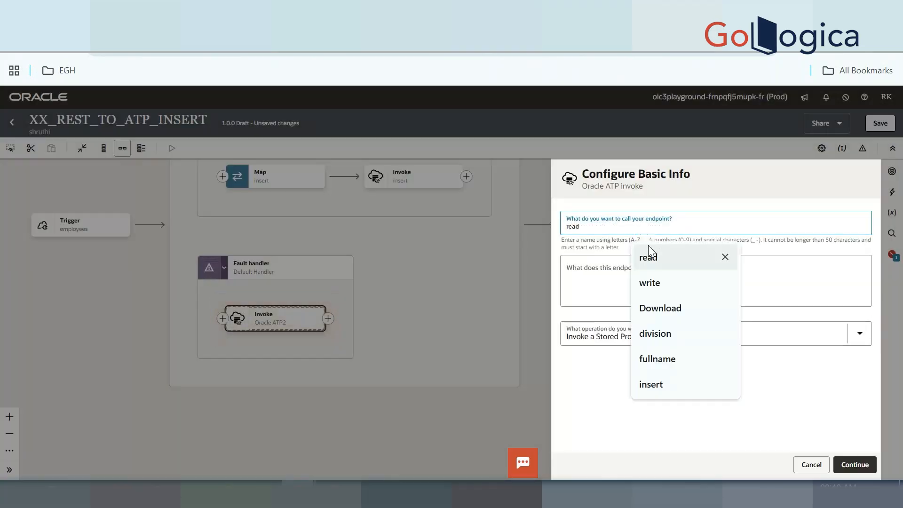
Name the fault-handler ATP endpoint ERRORinsert and set it to an Insert operation on a table
left_click(651, 387)
key("Home")
type("ERROR")
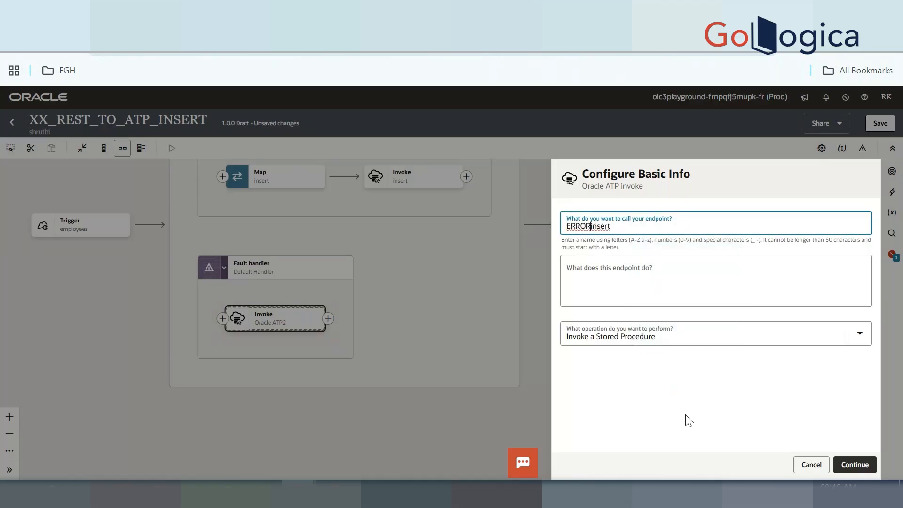
left_click(671, 339)
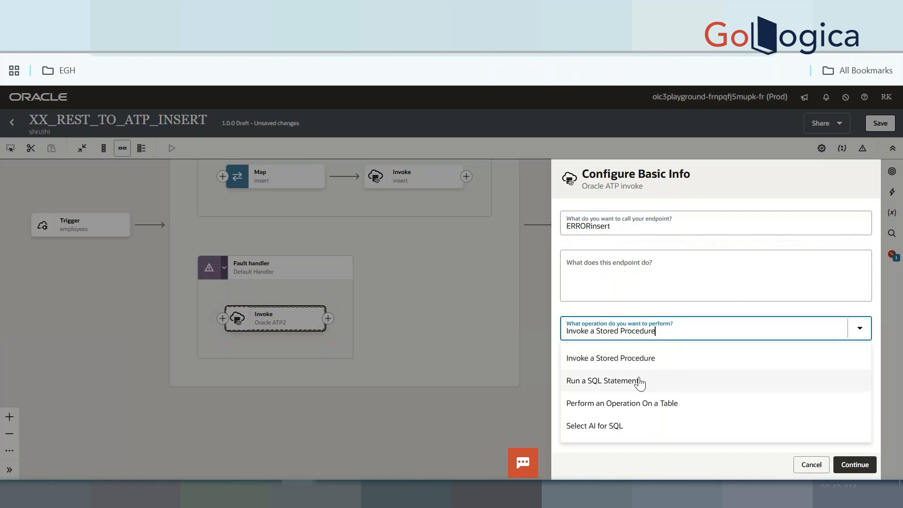
left_click(622, 406)
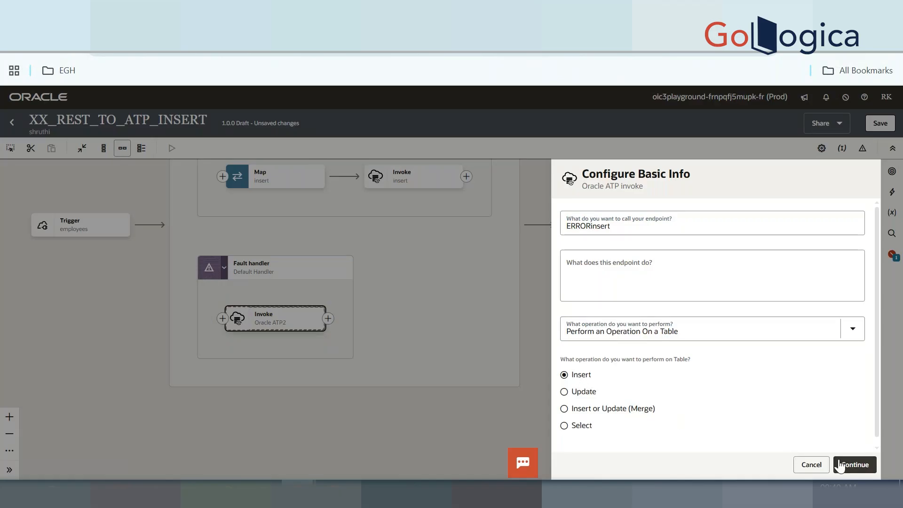
left_click(857, 466)
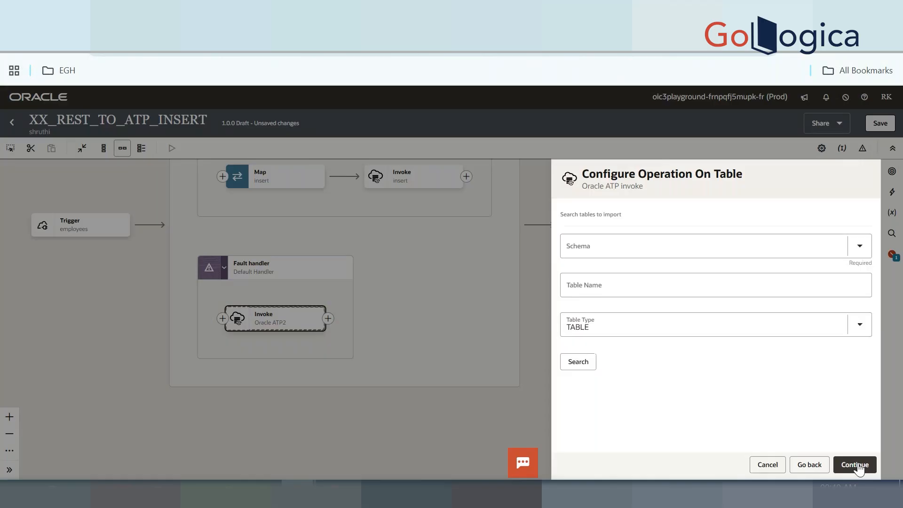
Choose the ADMIN schema and search for tables matching %ERRORSH%
left_click(675, 246)
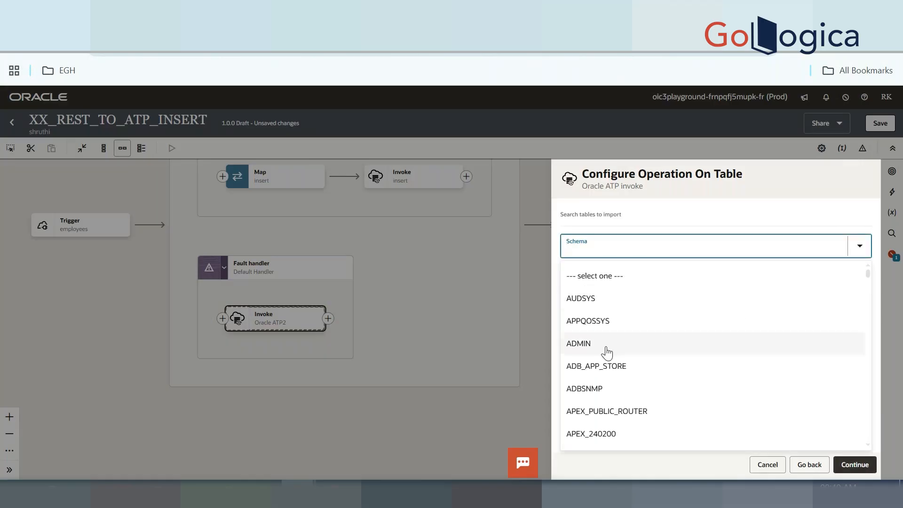
left_click(603, 345)
left_click(574, 362)
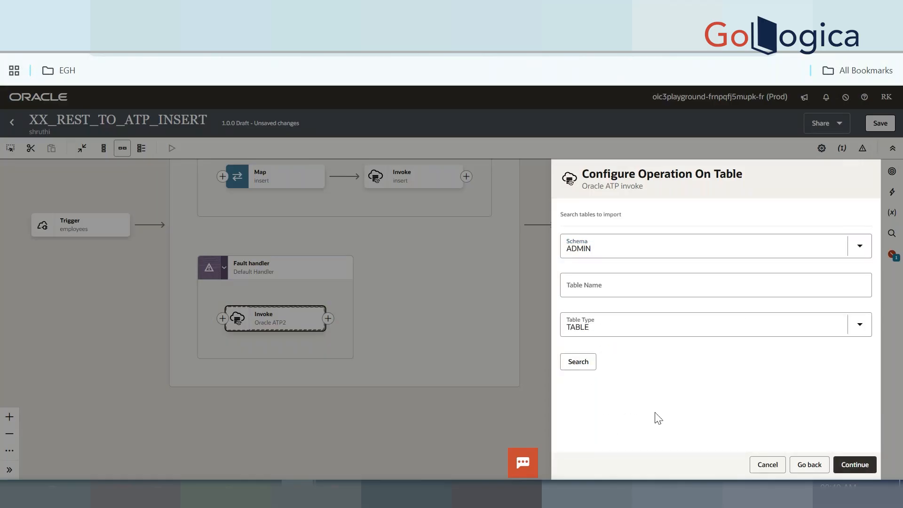
left_click(606, 280)
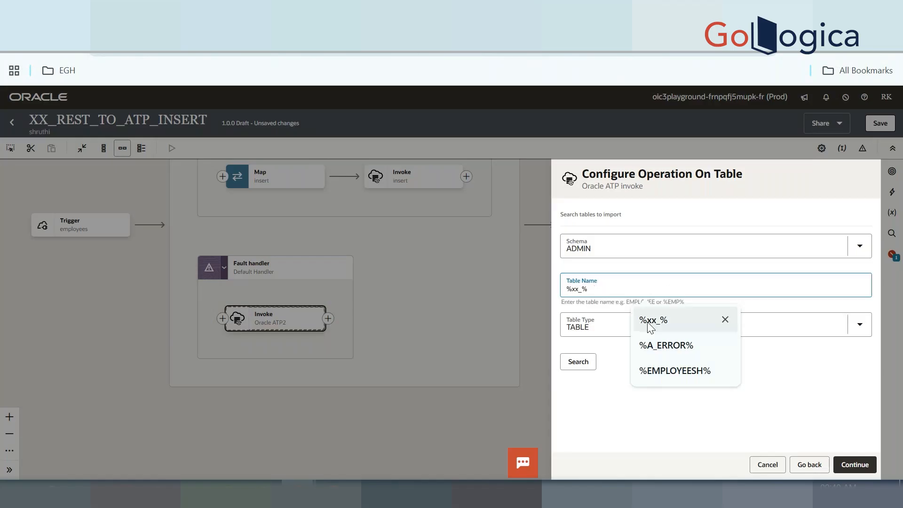
left_click(678, 371)
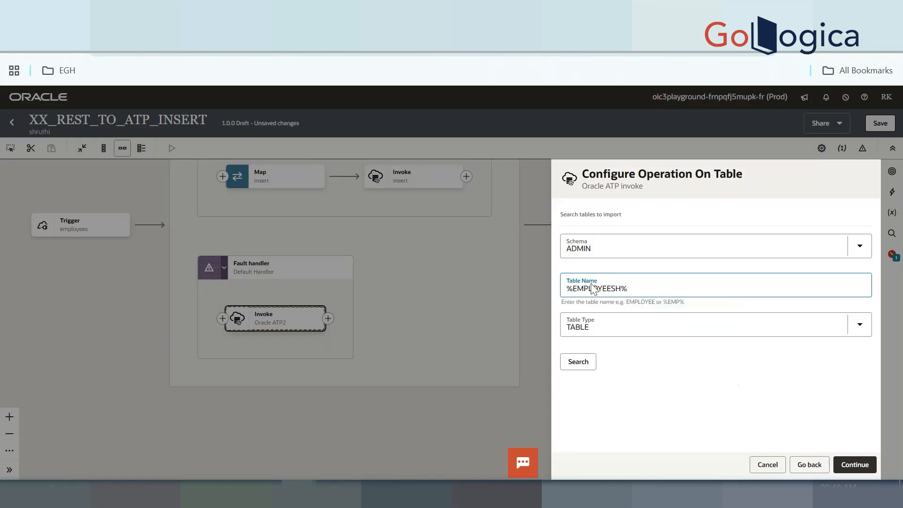
left_click(615, 288)
key("BackSpace")
key("BackSpace")
key("BackSpace")
key("BackSpace")
key("BackSpace")
key("BackSpace")
key("BackSpace")
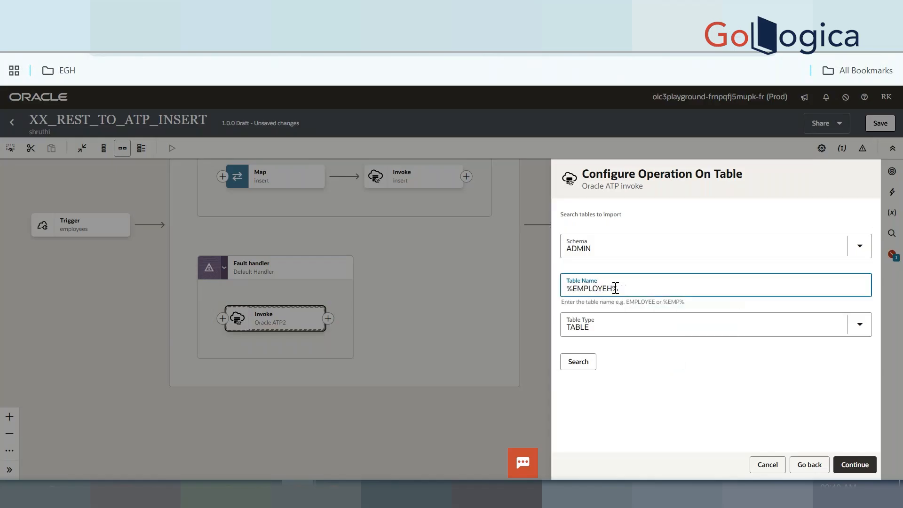
type("RROR")
key("Delete")
left_click(599, 288)
type("S")
left_click(577, 364)
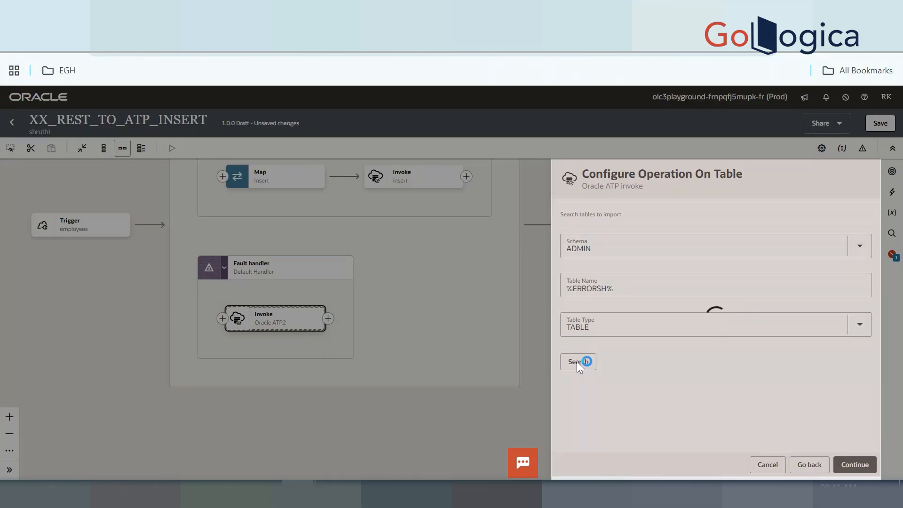
Select and import the ERRORSH table, then finish the ERRORinsert endpoint setup
scroll(652, 384, "down", 1)
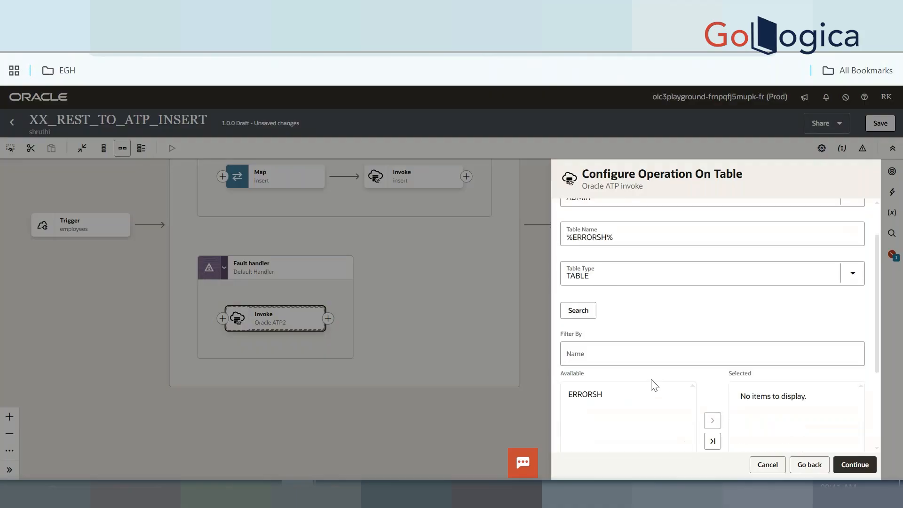
left_click(612, 391)
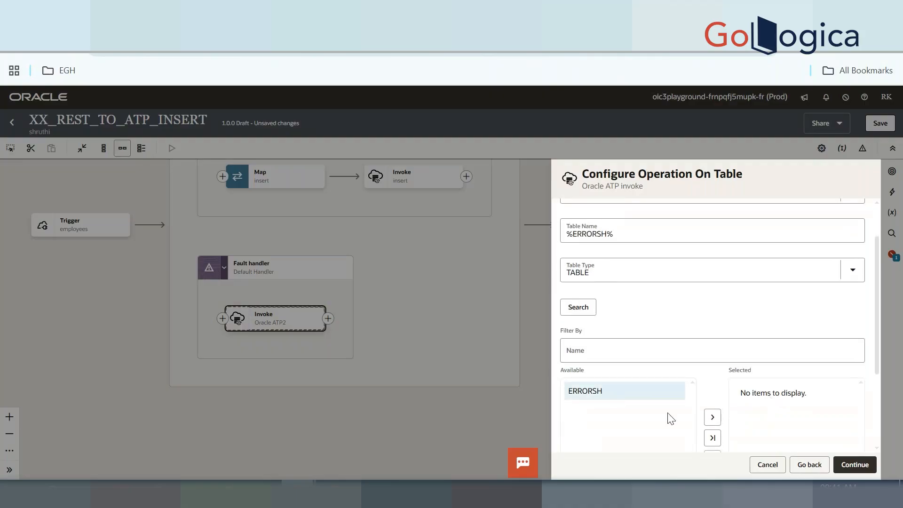
left_click(711, 417)
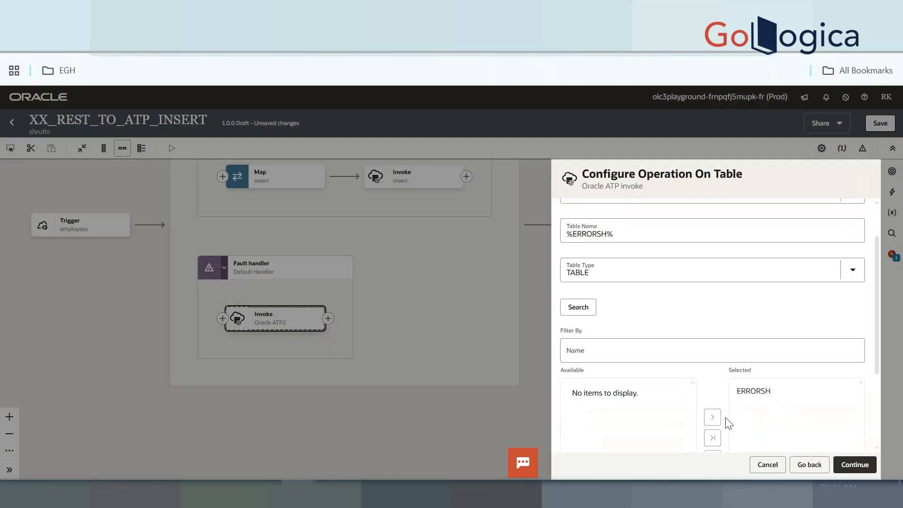
left_click(854, 464)
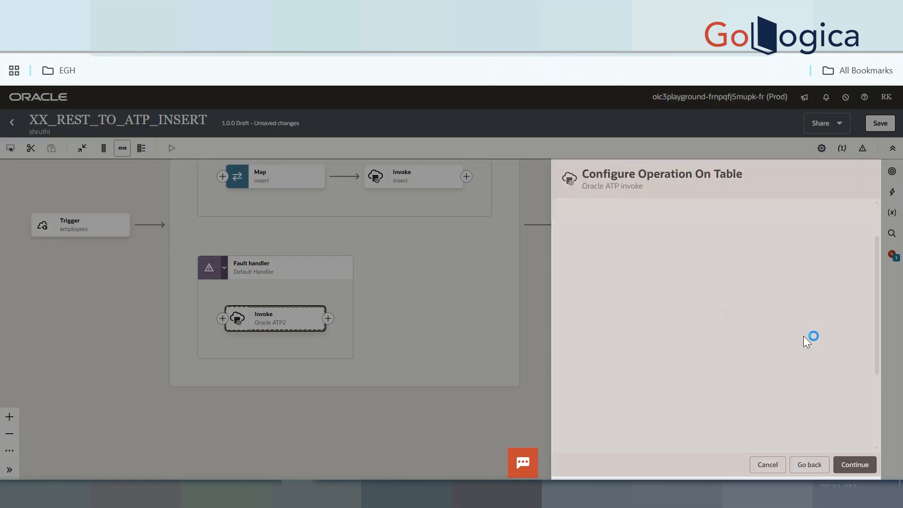
scroll(670, 342, "down", 5)
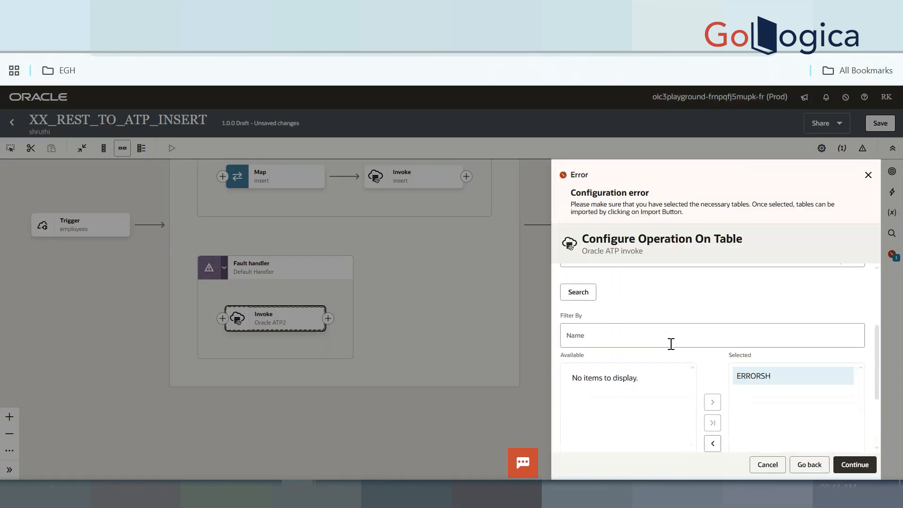
left_click(597, 416)
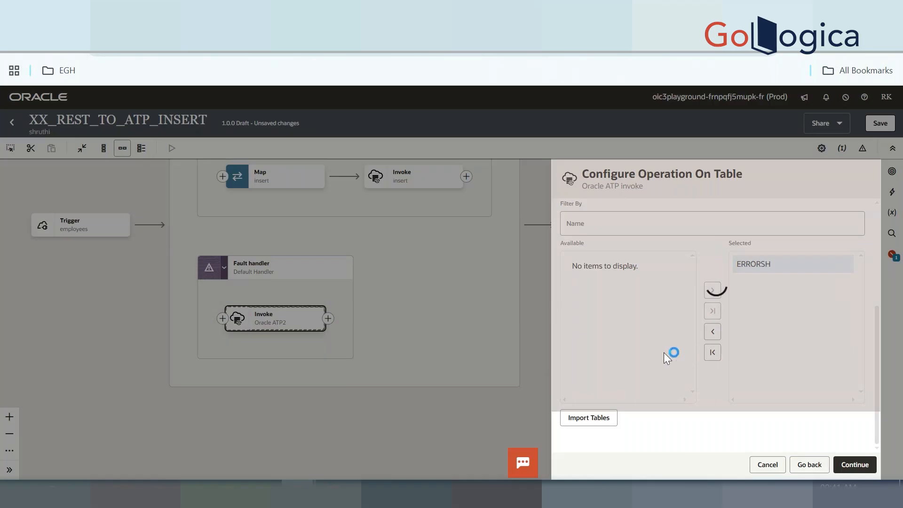
left_click(858, 464)
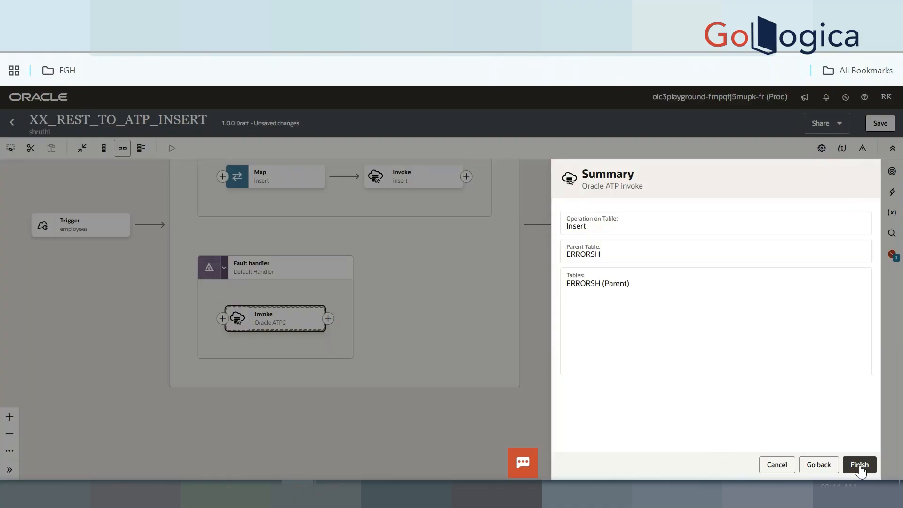
left_click(859, 467)
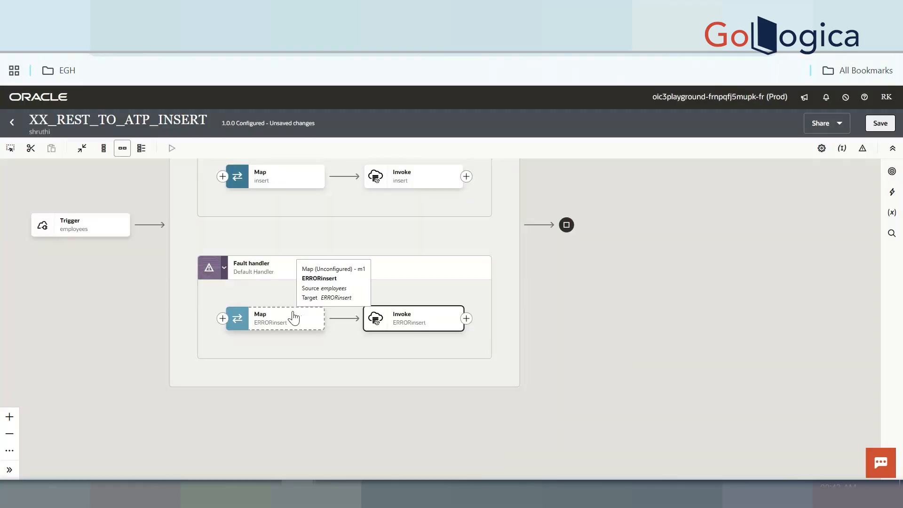
Open the ERRORinsert mapper and expand Errorsh, Scope1FaultObject, Integration Metadata and Integration Details
double_click(285, 319)
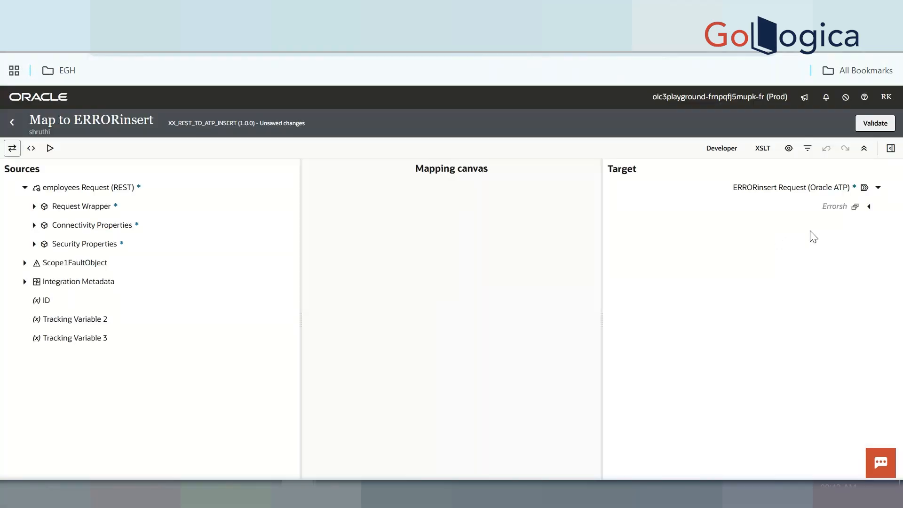
left_click(869, 206)
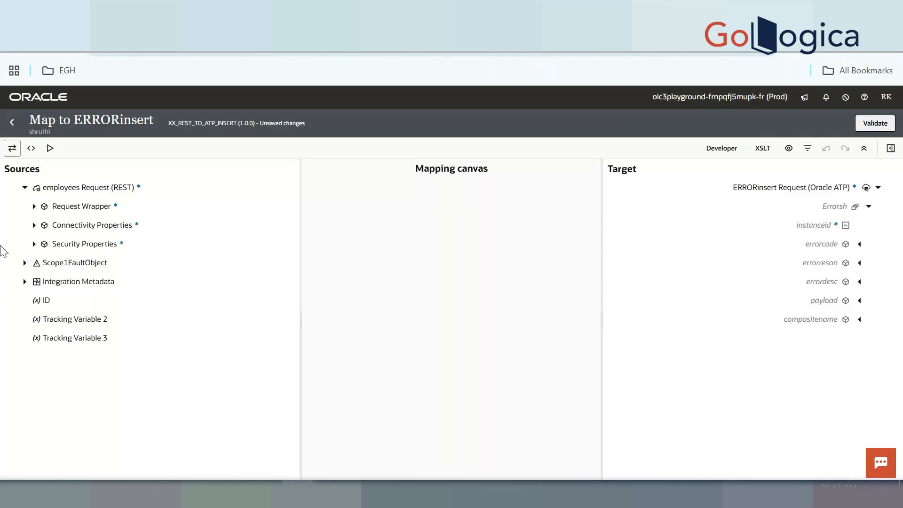
left_click(20, 267)
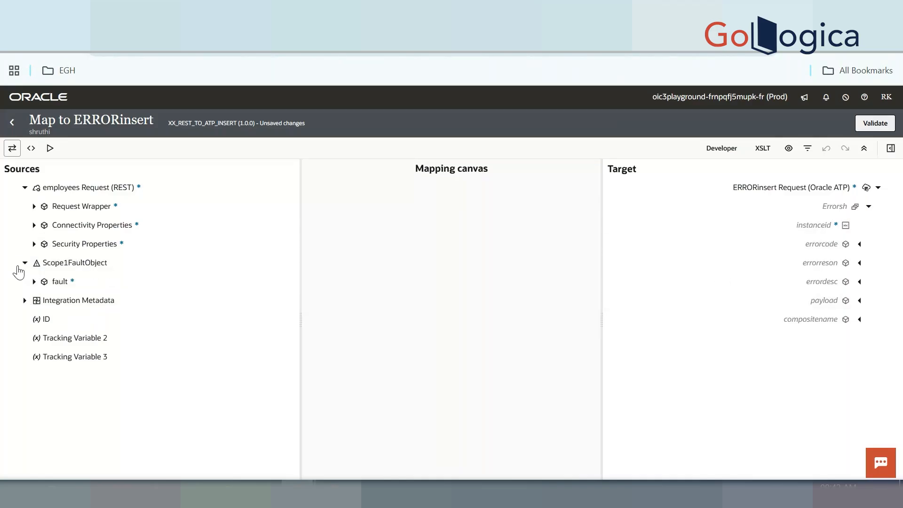
left_click(23, 293)
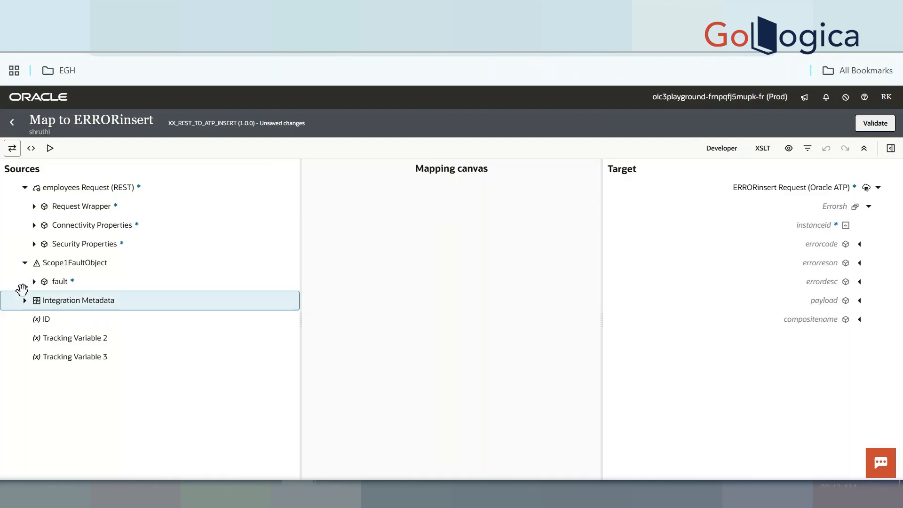
left_click(24, 301)
left_click(34, 319)
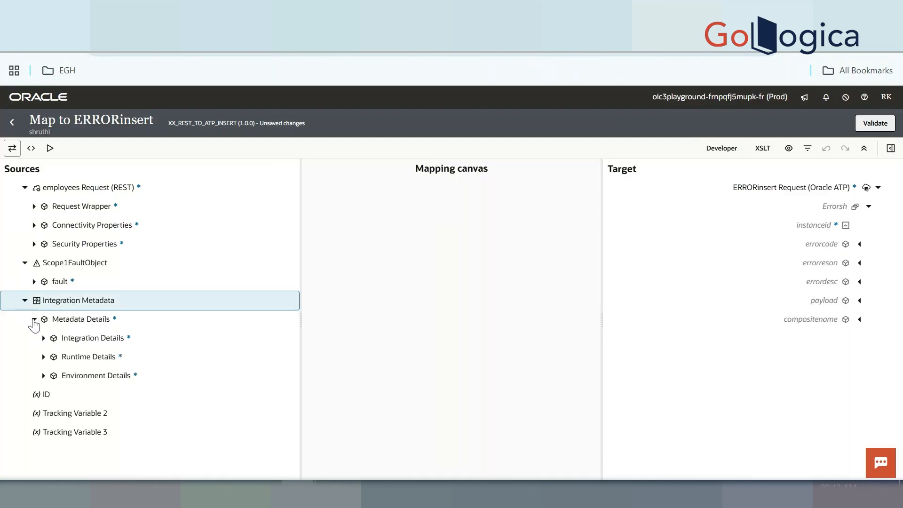
left_click(41, 329)
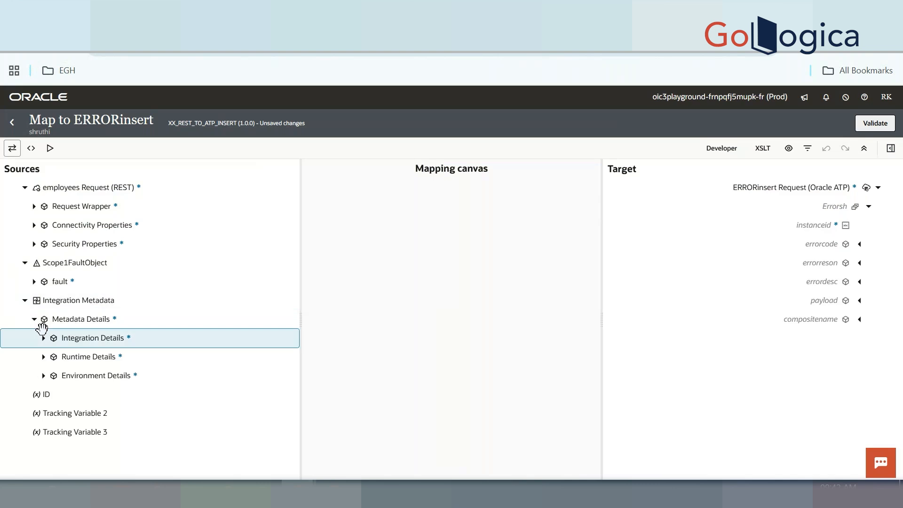
left_click(43, 338)
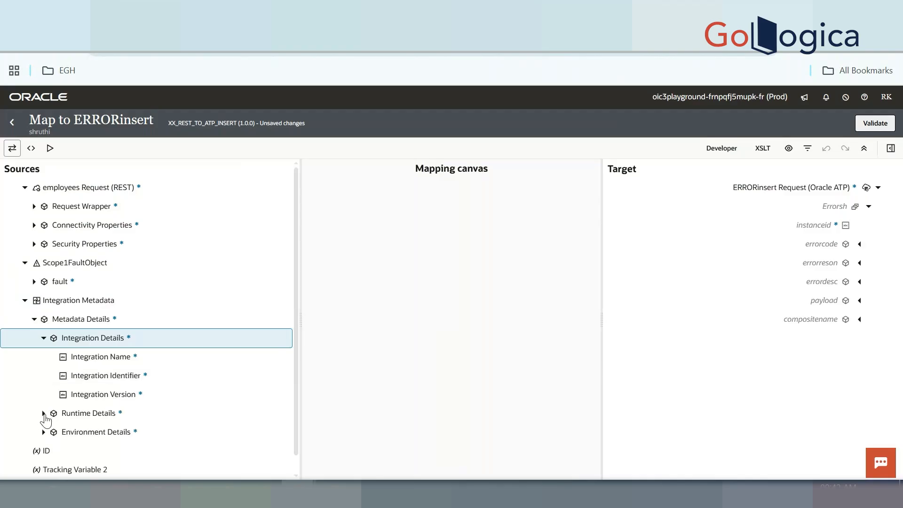
Map Instance ID to instanceid and Integration Name to compositename
scroll(75, 405, "down", 1)
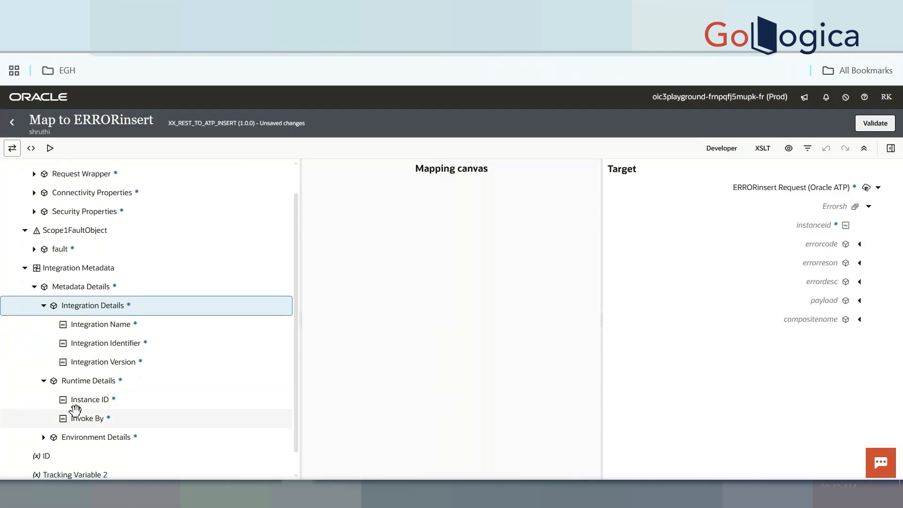
left_click_drag(86, 374, 816, 225)
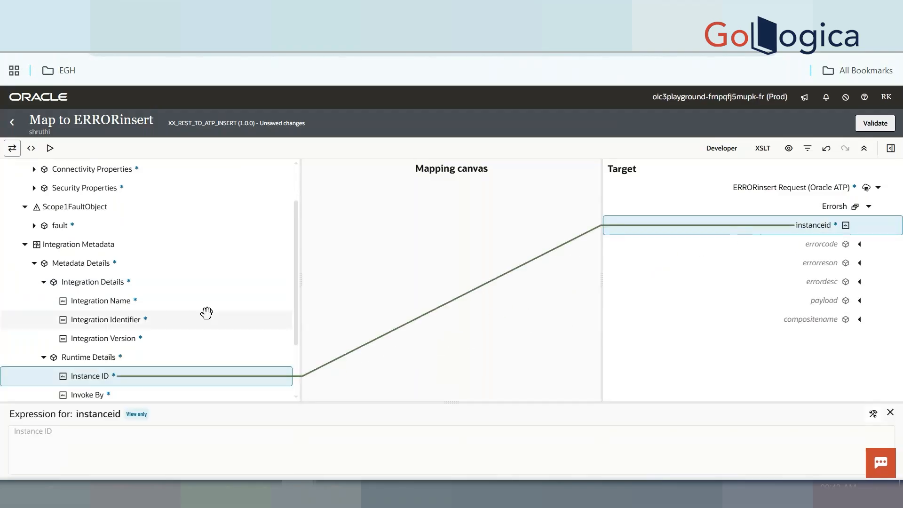
scroll(185, 321, "down", 1)
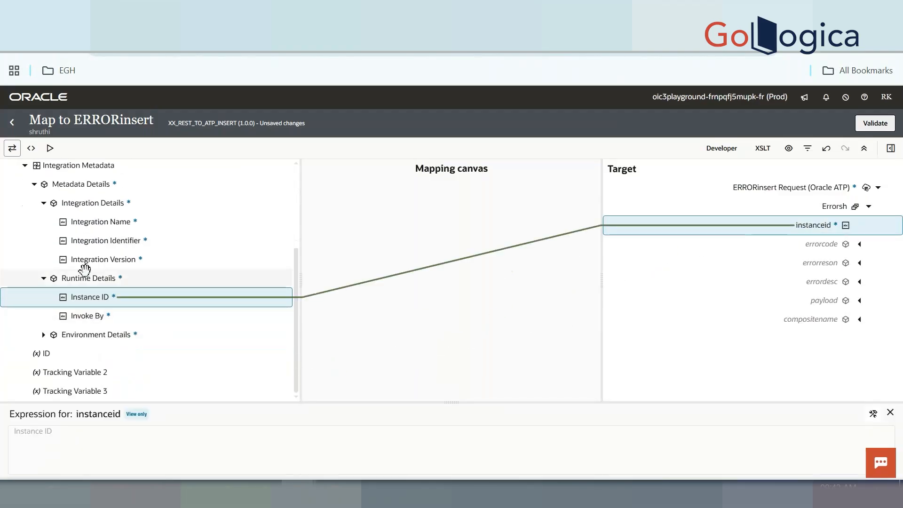
left_click_drag(103, 221, 813, 321)
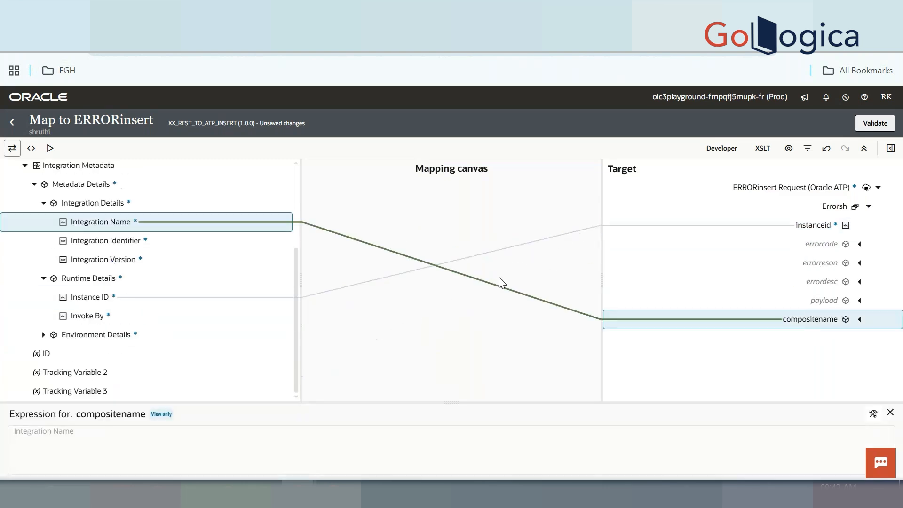
Map the fault's errorCode, reason and details to errorcode, errorreson and errordesc
scroll(80, 296, "up", 3)
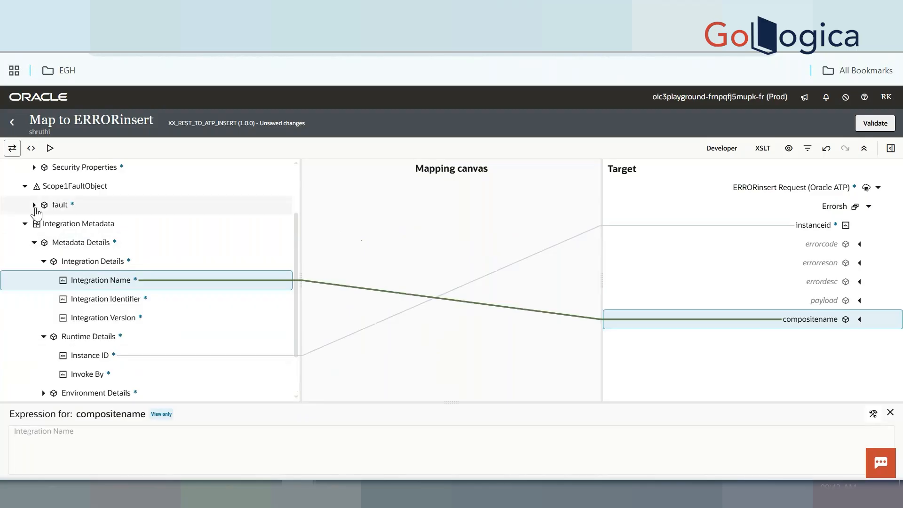
left_click(34, 205)
left_click_drag(67, 226, 824, 244)
left_click_drag(77, 241, 801, 281)
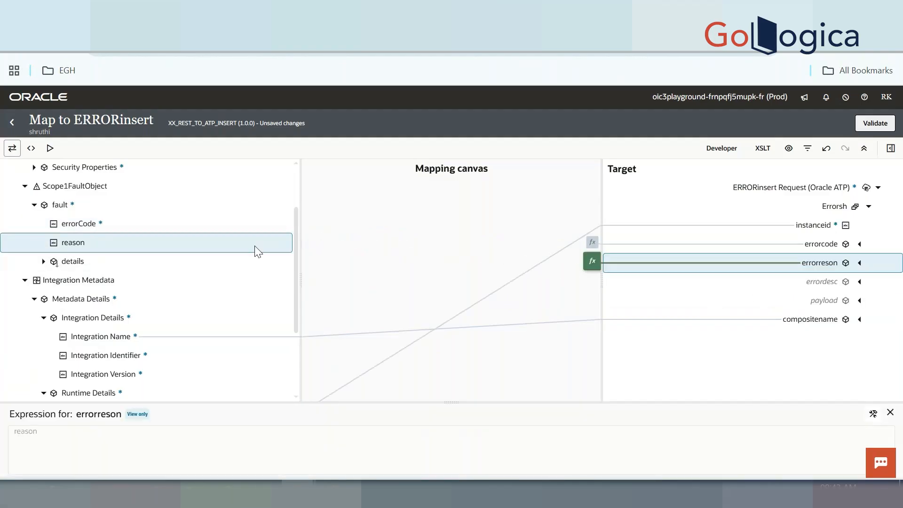
left_click_drag(89, 258, 821, 282)
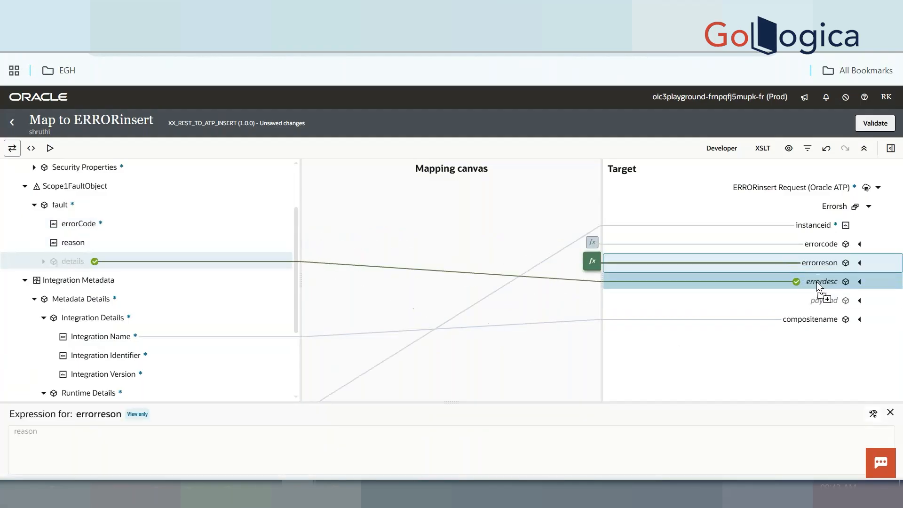
scroll(71, 264, "up", 3)
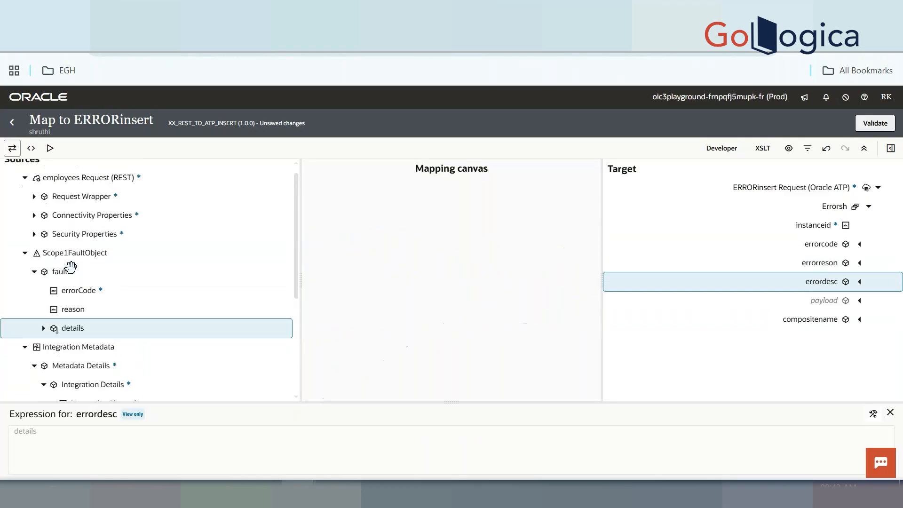
left_click(34, 206)
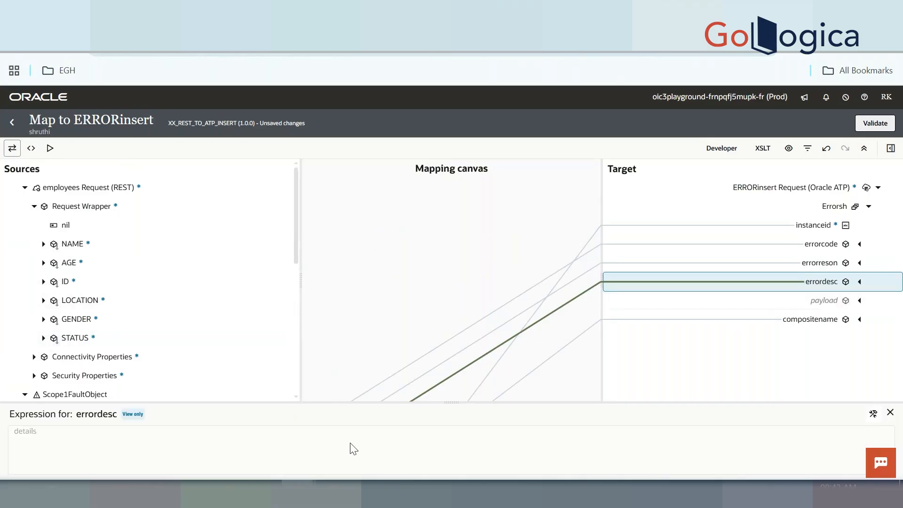
mouse_move(263, 494)
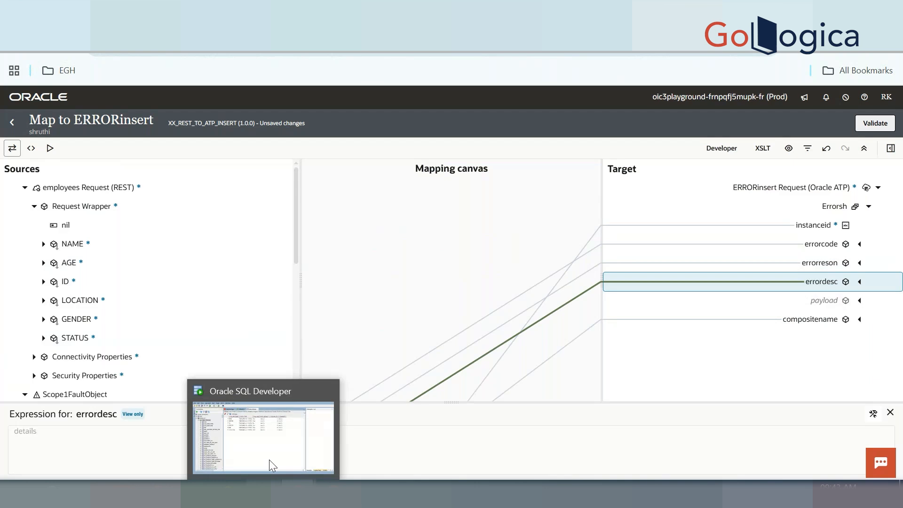
left_click(277, 413)
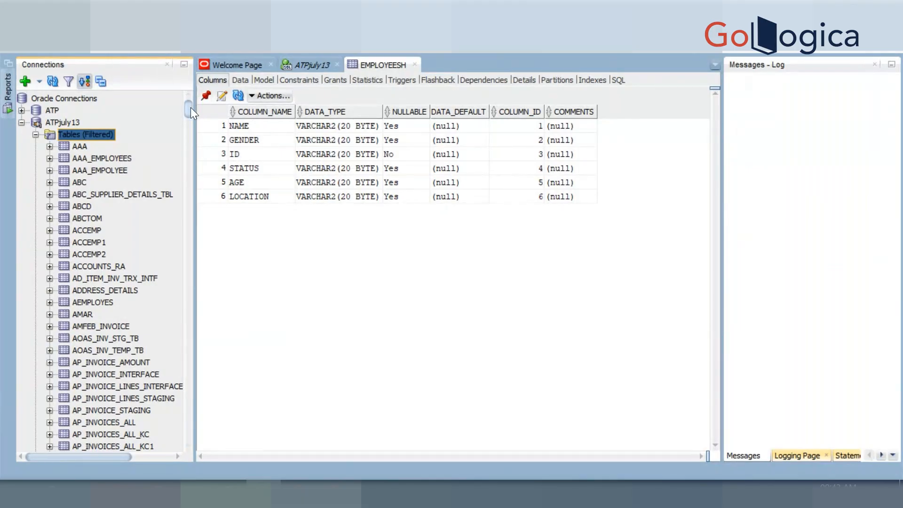
left_click_drag(190, 109, 182, 204)
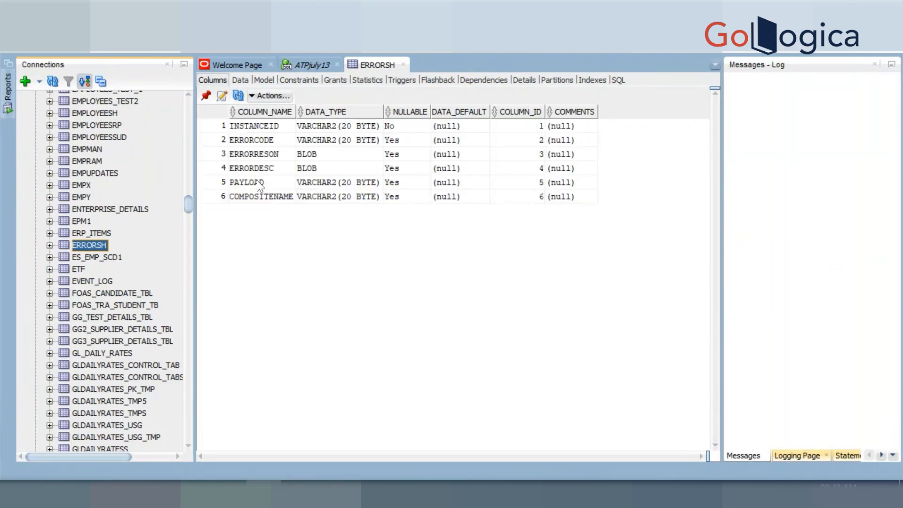
left_click(323, 182)
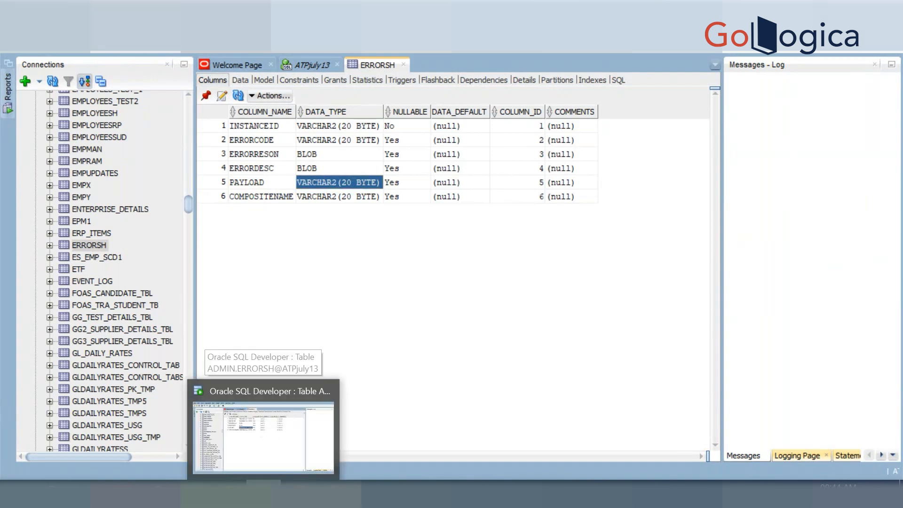
left_click(265, 493)
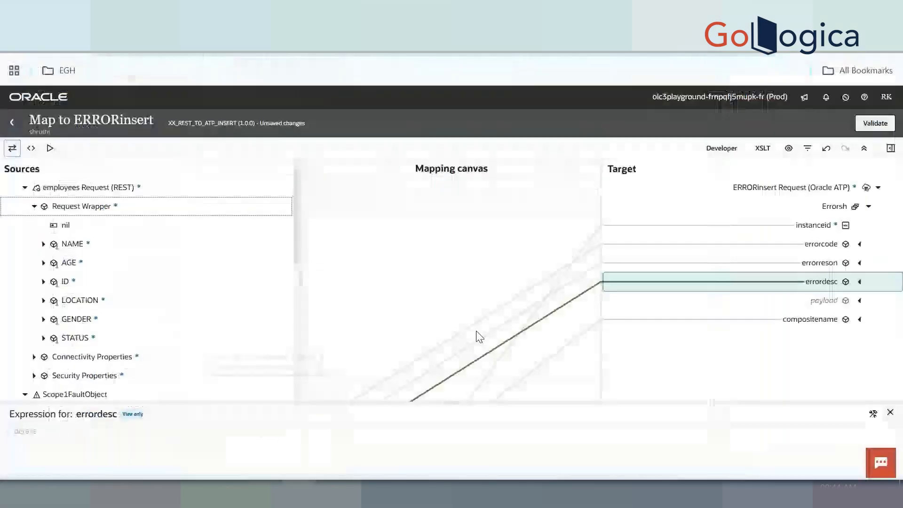
Look up the get-content-as-string function in the mapping functions list
left_click(872, 414)
left_click(600, 448)
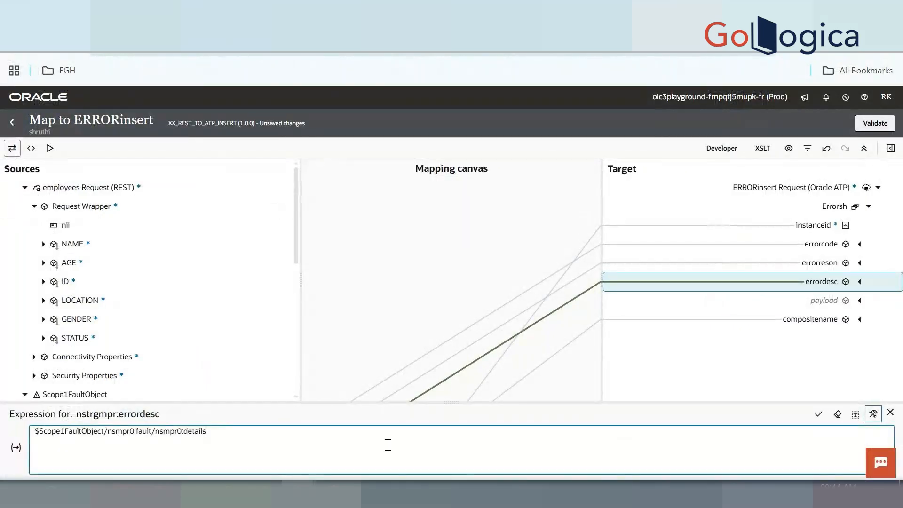
left_click(890, 147)
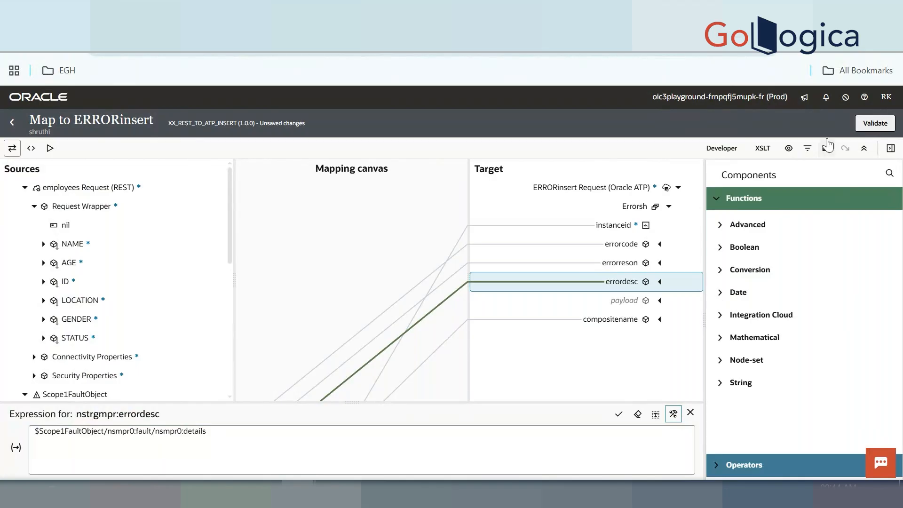
left_click(888, 175)
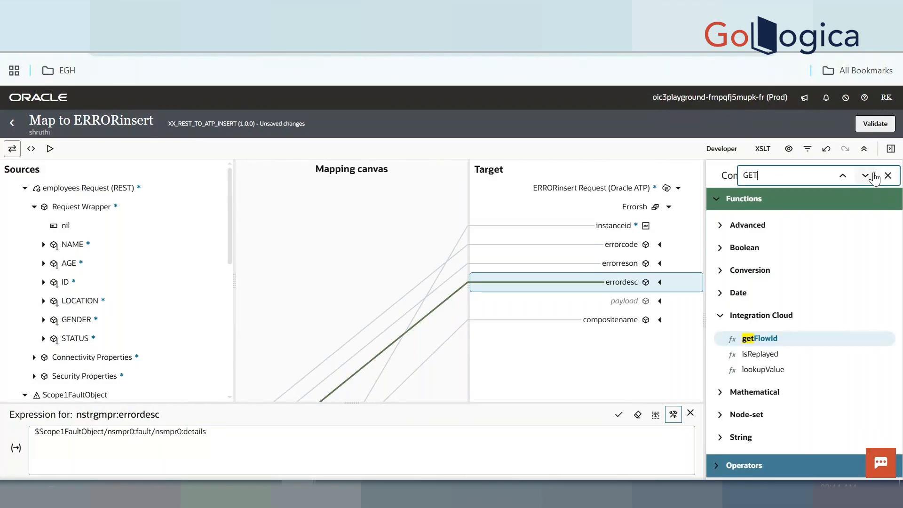
left_click(866, 176)
left_click(865, 176)
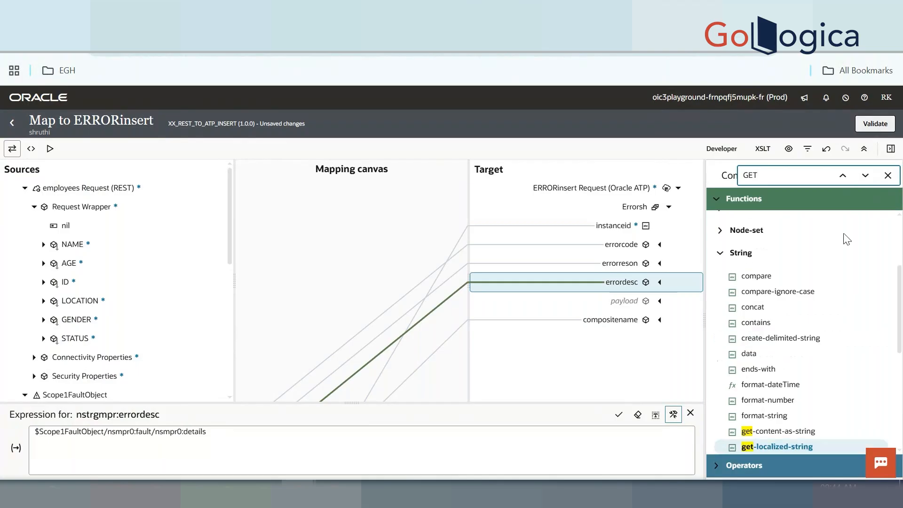
left_click(799, 345)
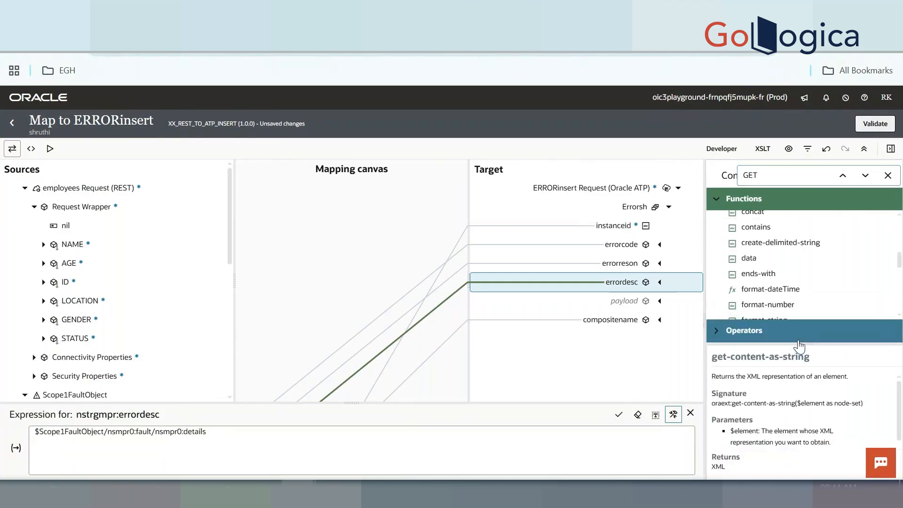
left_click(325, 447)
Set payload's expression to get-content-as-string applied to Request Wrapper
left_click(626, 302)
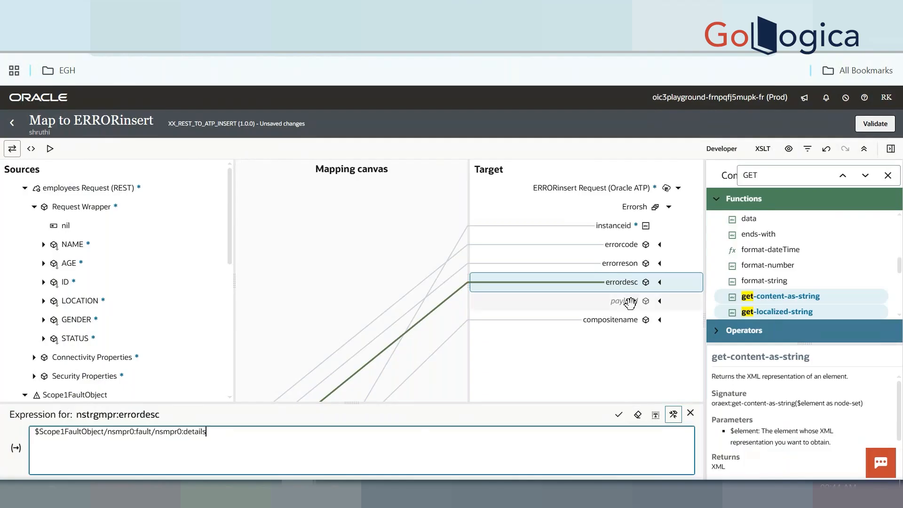
right_click(626, 306)
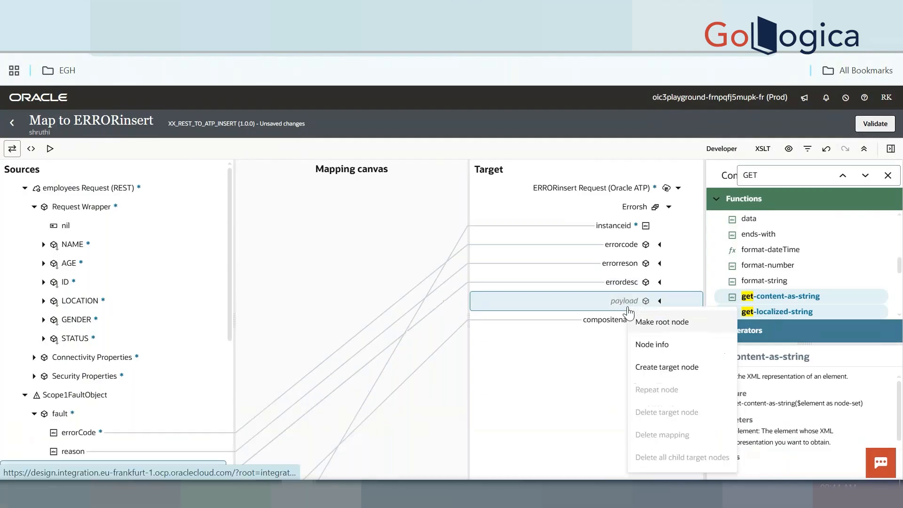
left_click(667, 367)
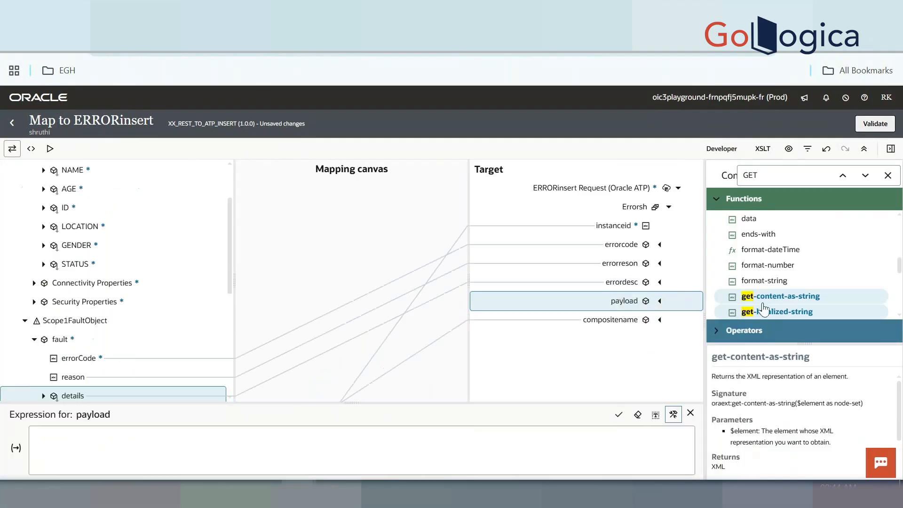
left_click_drag(777, 300, 358, 444)
left_click(139, 431)
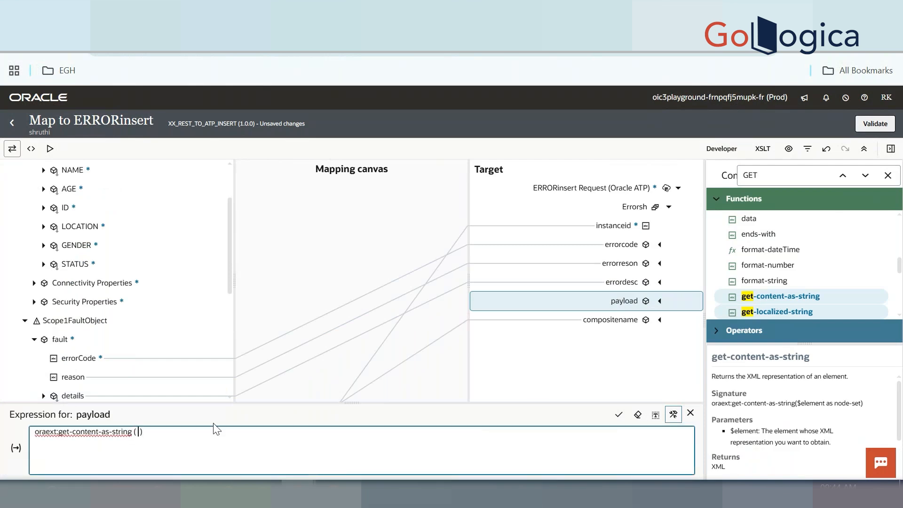
scroll(80, 231, "up", 3)
left_click_drag(82, 207, 141, 433)
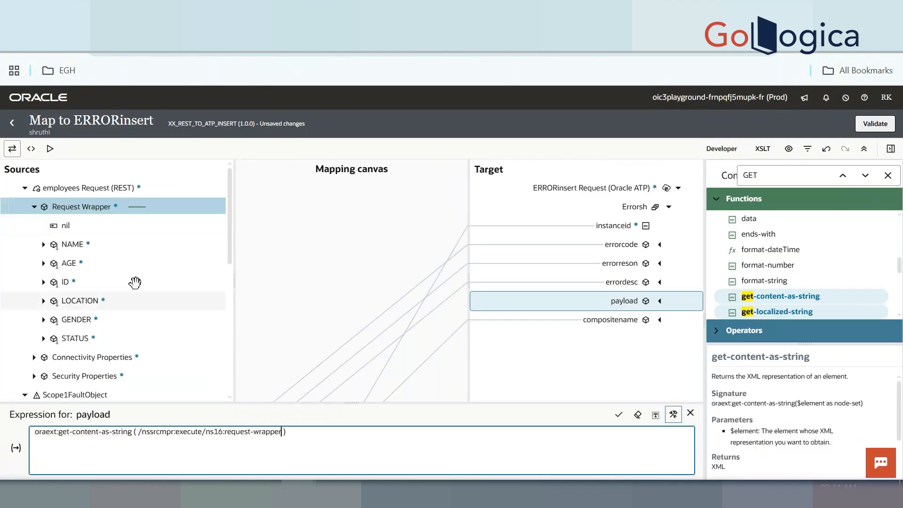
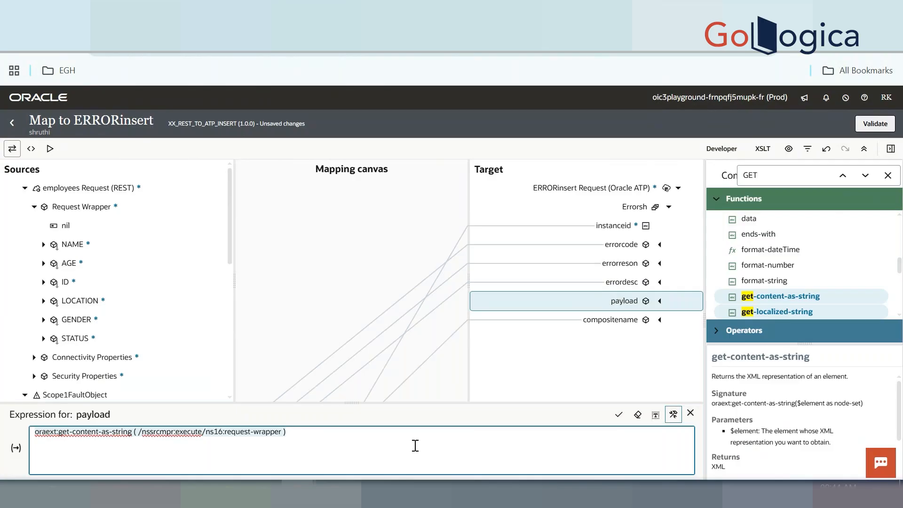
Replace the payload expression with a direct ID mapping and validate the ERRORinsert map
left_click(304, 433)
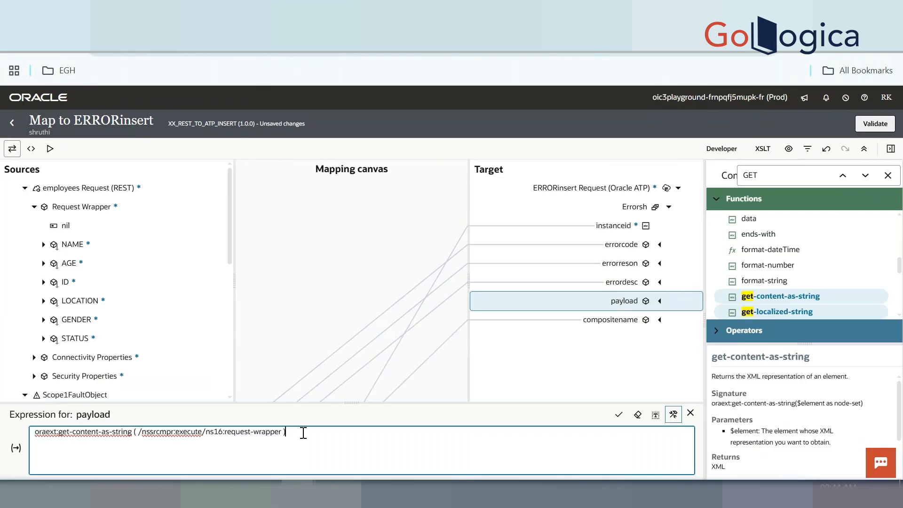
left_click(634, 419)
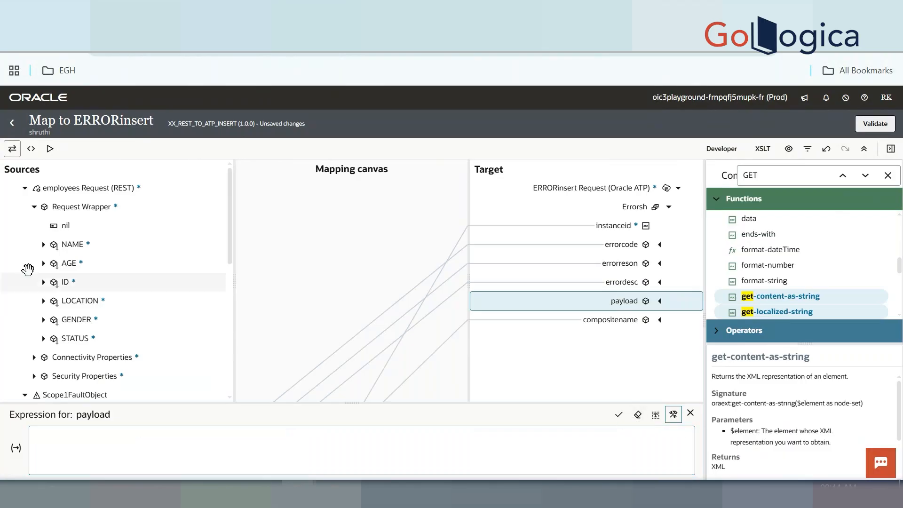
left_click_drag(68, 282, 636, 298)
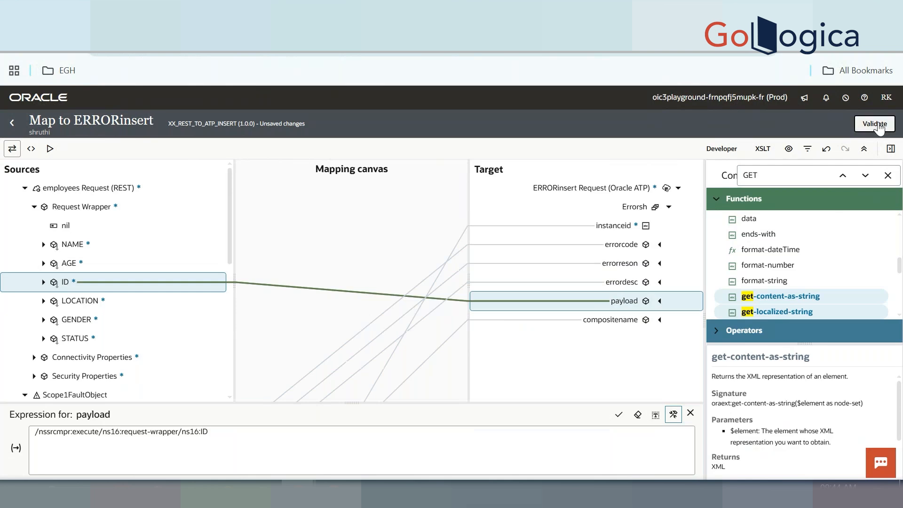
left_click(875, 123)
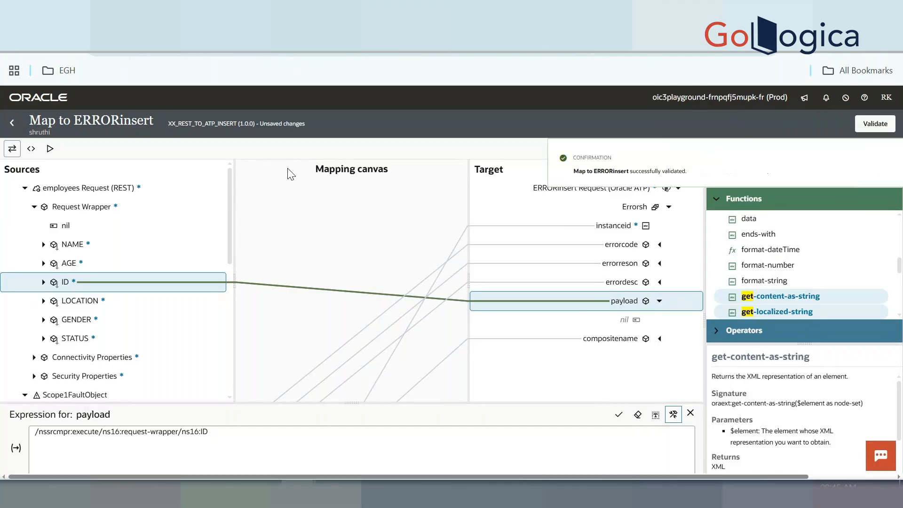
left_click(12, 123)
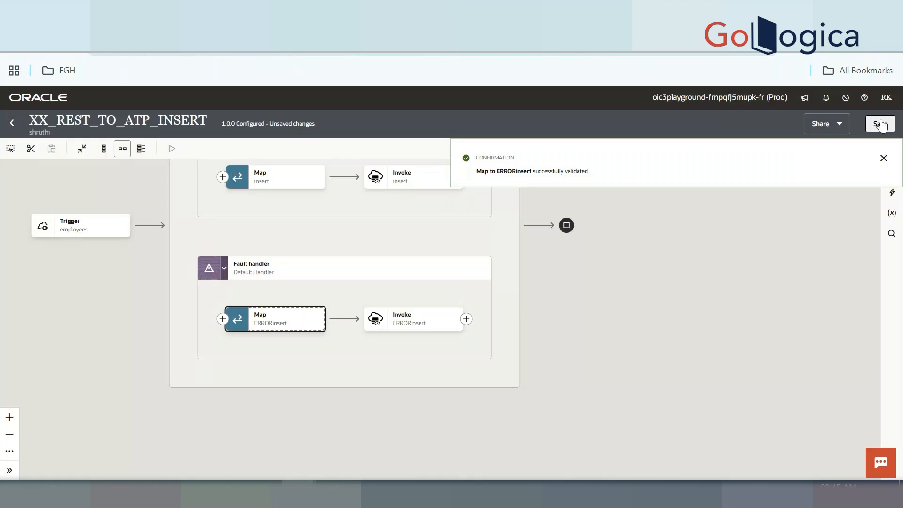
Save XX_REST_TO_ATP_INSERT, activate it with Debug tracing, and open its Configure and run page
left_click(880, 124)
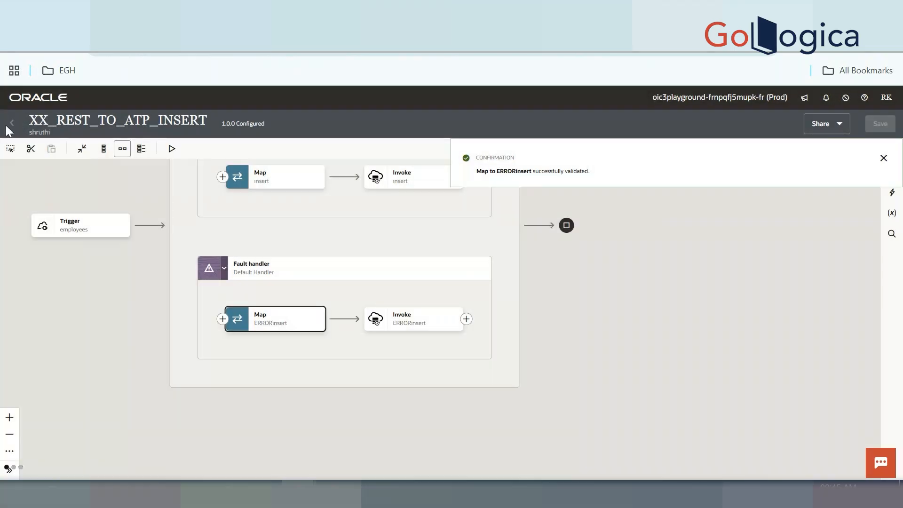
left_click(12, 124)
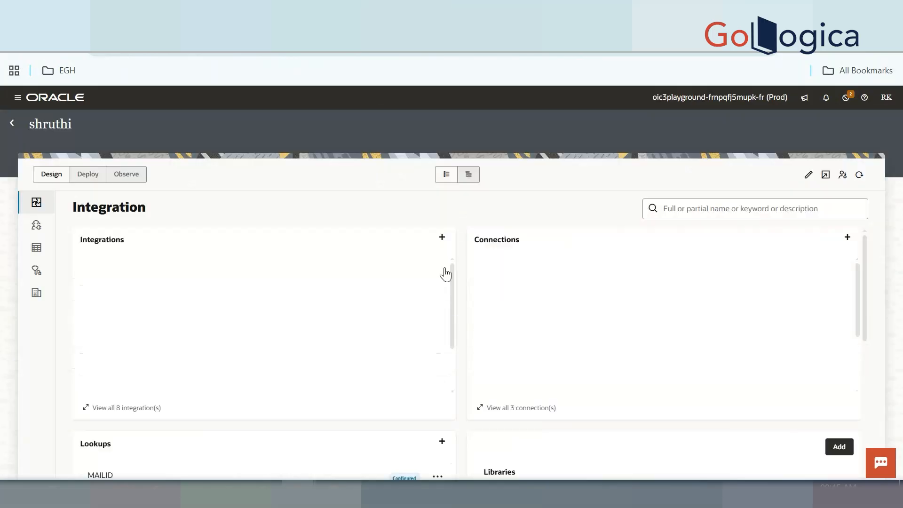
left_click(438, 271)
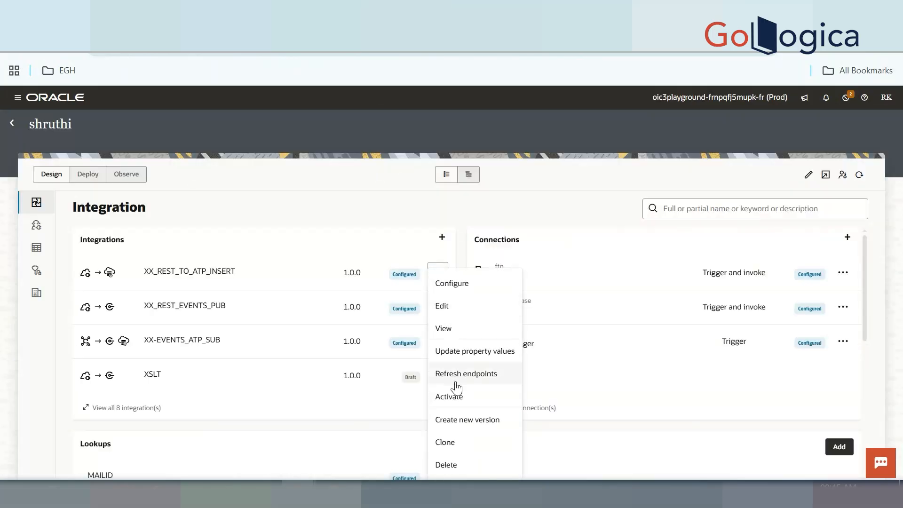
left_click(460, 396)
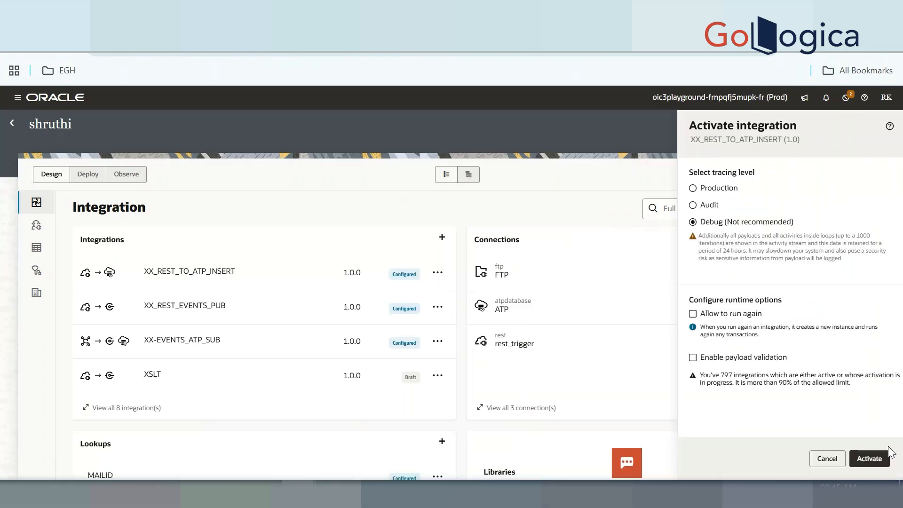
left_click(871, 459)
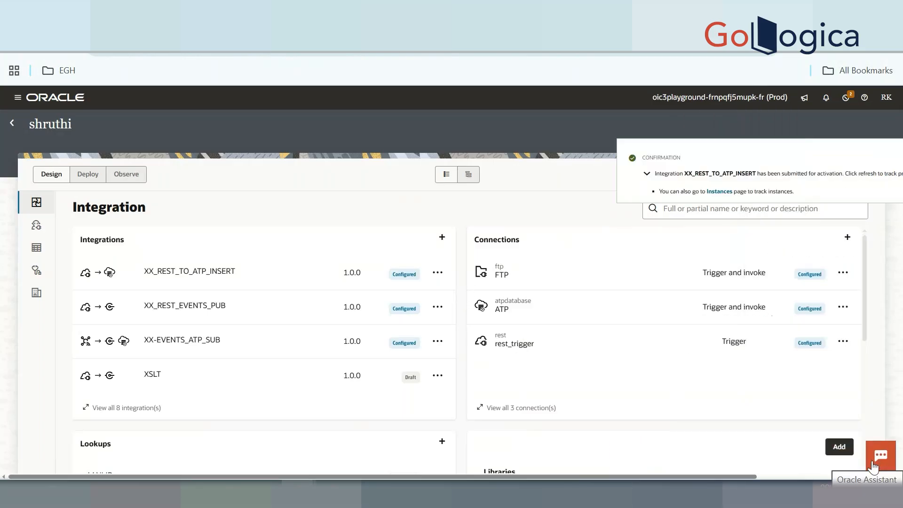
left_click(882, 163)
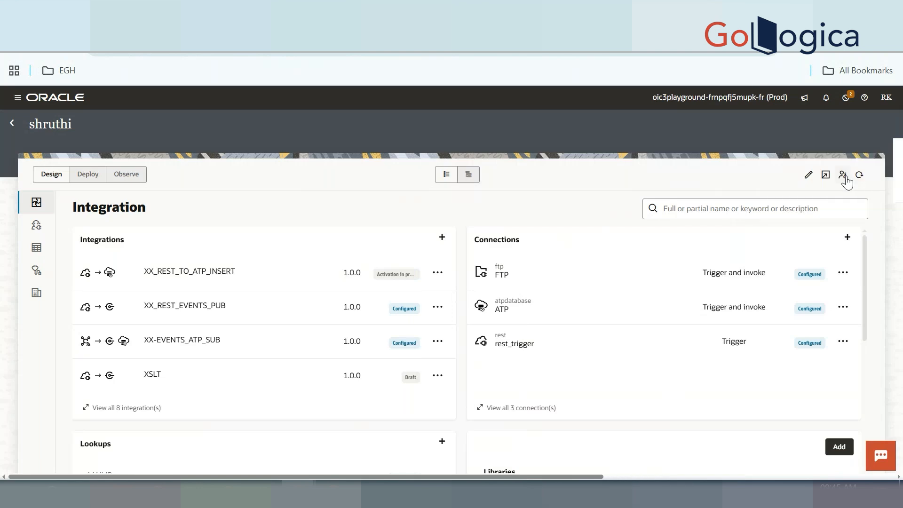
left_click(437, 274)
left_click(448, 376)
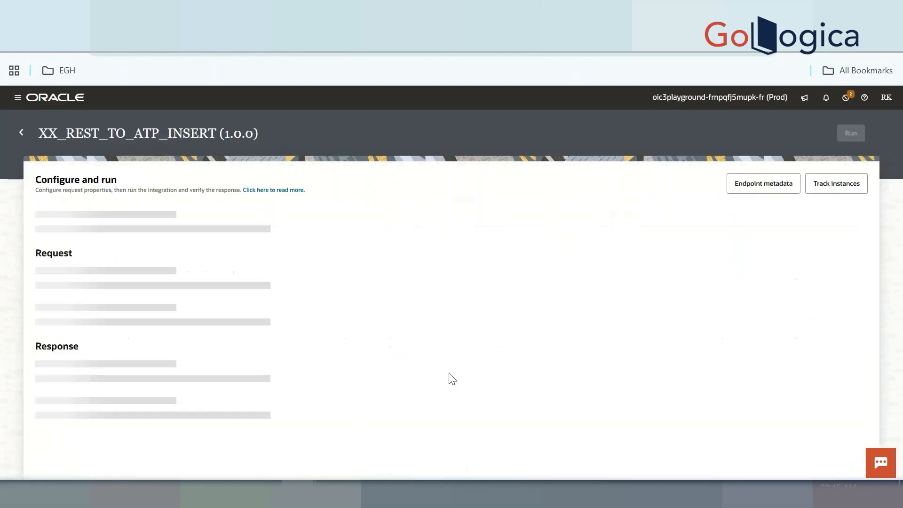
Run XX_REST_TO_ATP_INSERT with the JSON body, refresh the activity stream, and open the run's instance
left_click(157, 264)
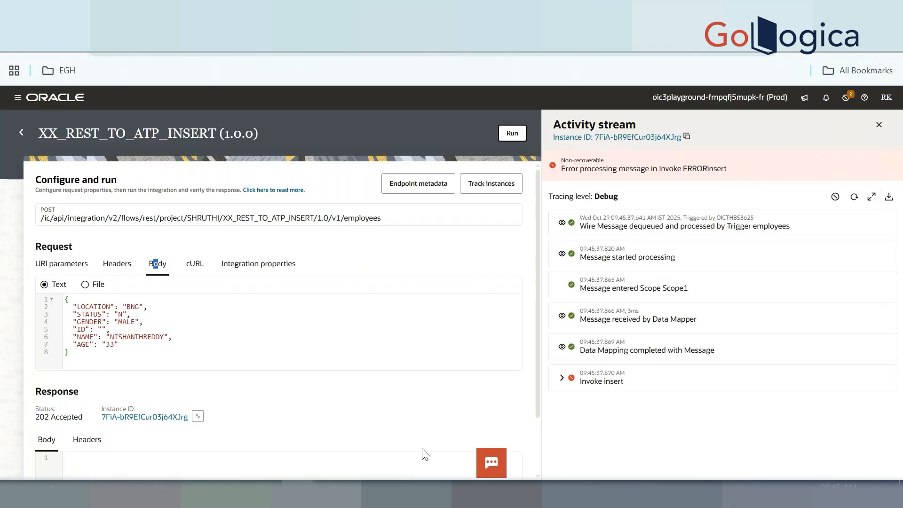
left_click(855, 196)
left_click(856, 196)
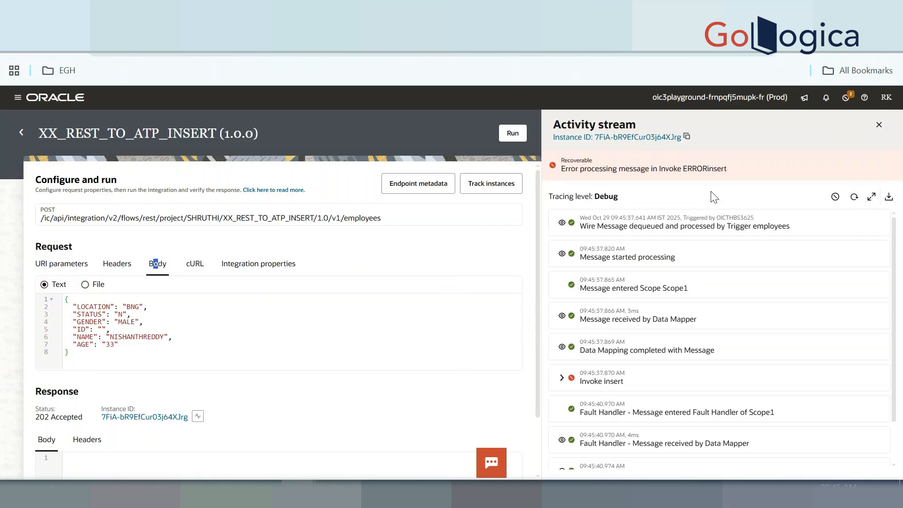
left_click(631, 136)
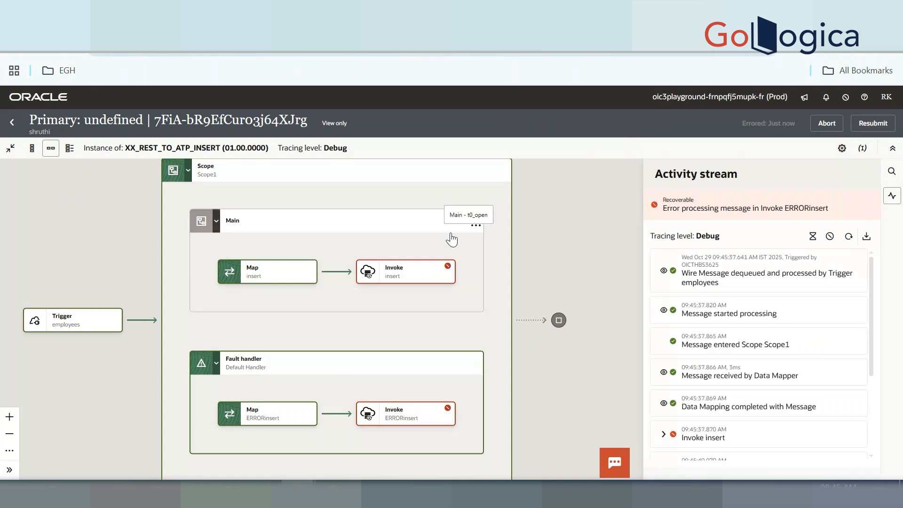
Expand Invoke ERRORinsert and read its error details, a base64 conversion failure
mouse_move(401, 278)
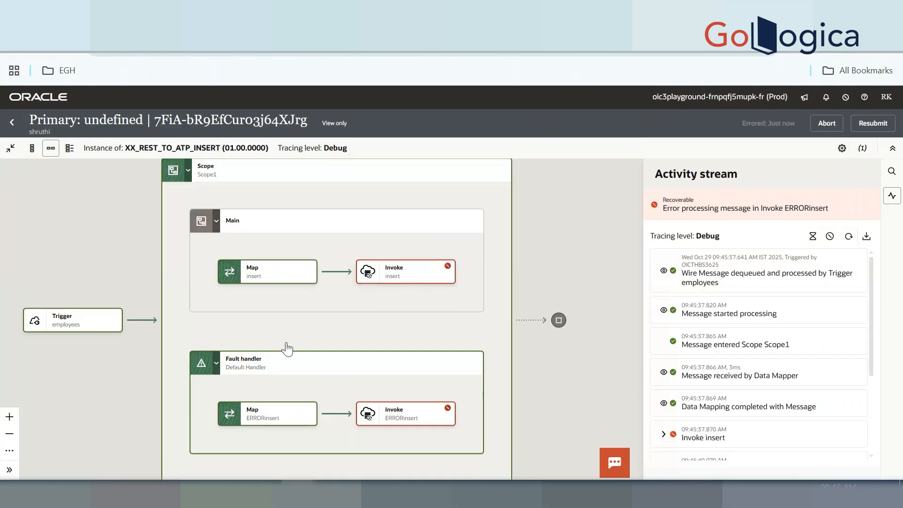
mouse_move(280, 368)
mouse_move(425, 430)
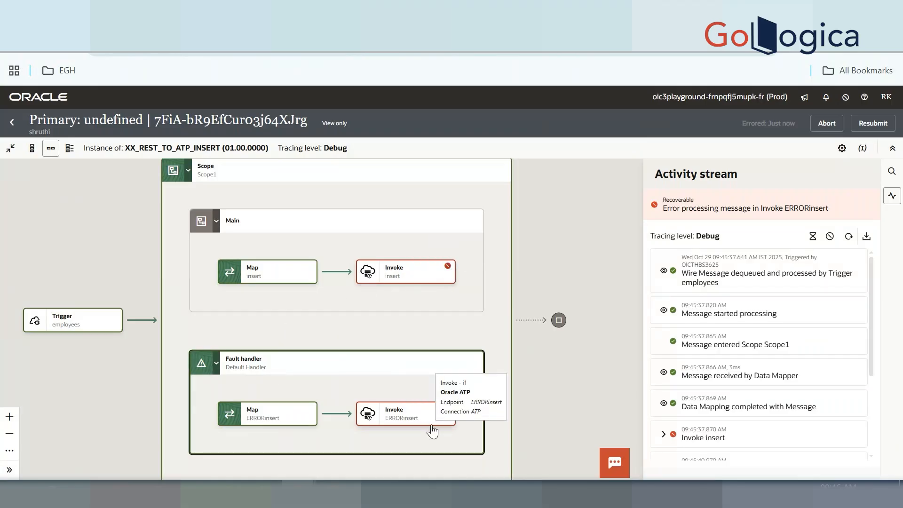
scroll(649, 376, "down", 3)
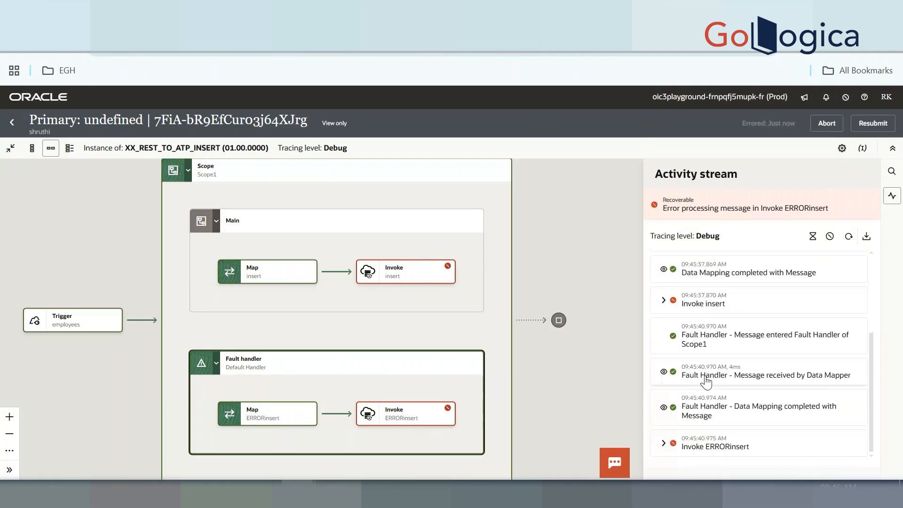
left_click(664, 441)
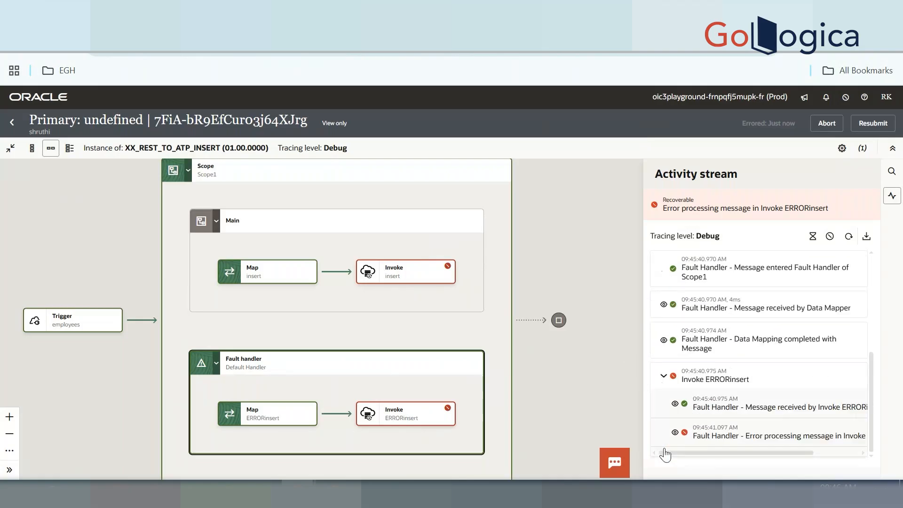
left_click(675, 435)
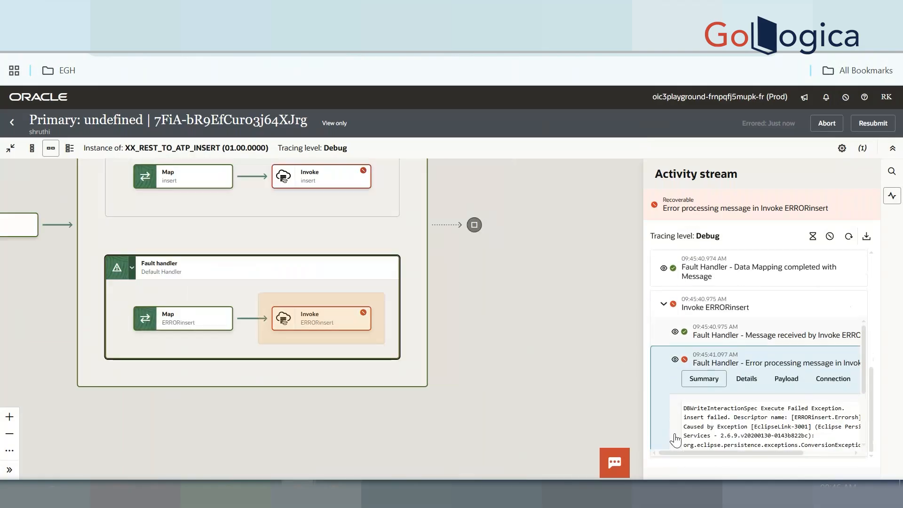
scroll(725, 424, "down", 2)
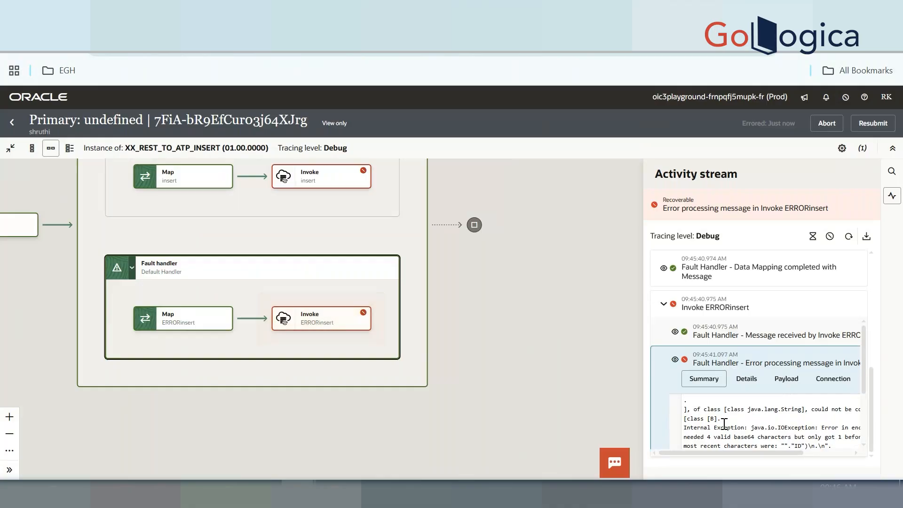
scroll(724, 425, "down", 3)
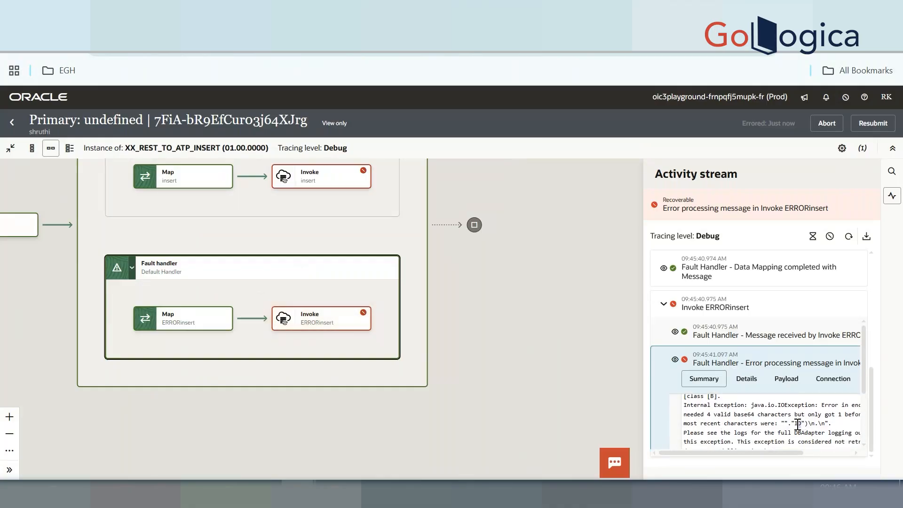
Collapse the error details, review the trigger and main scope, and close the instance view
left_click(301, 320)
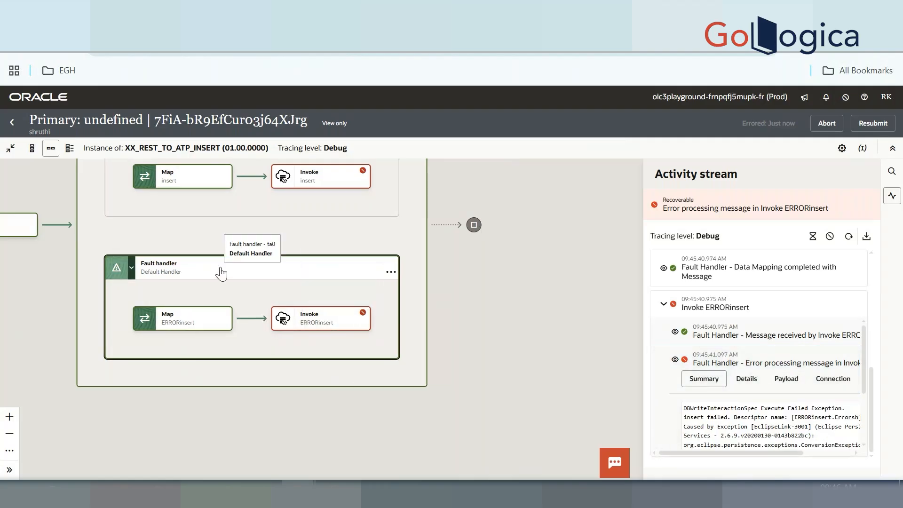
left_click_drag(221, 273, 443, 315)
left_click(11, 122)
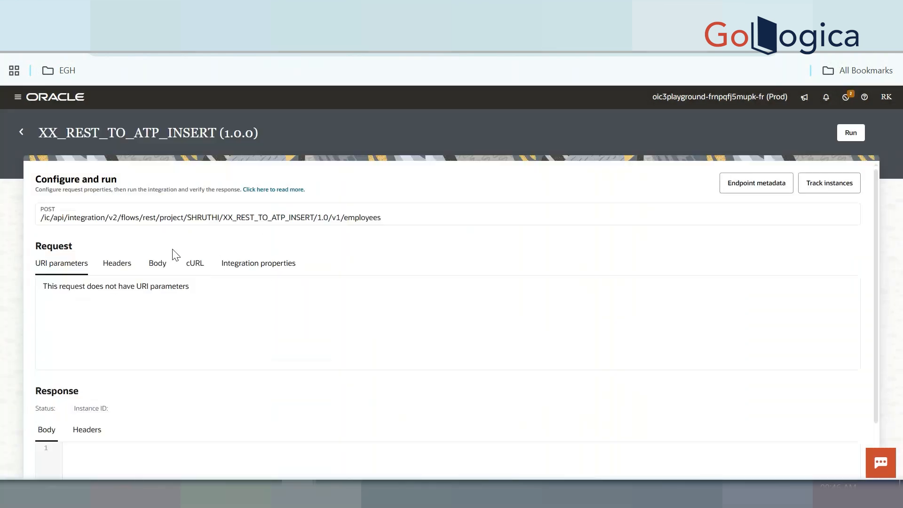
Deactivate XX_REST_TO_ATP_INSERT back to Configured and refresh the integration list
left_click(21, 133)
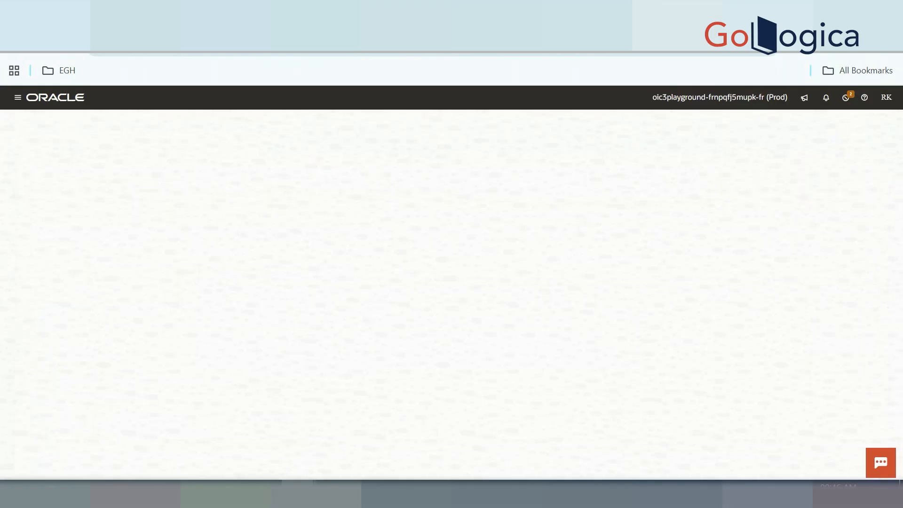
left_click(437, 276)
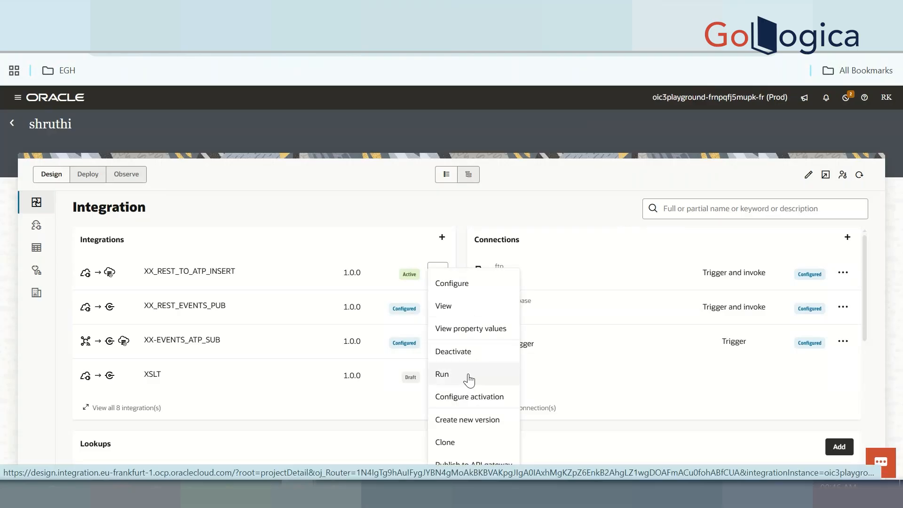
left_click(480, 362)
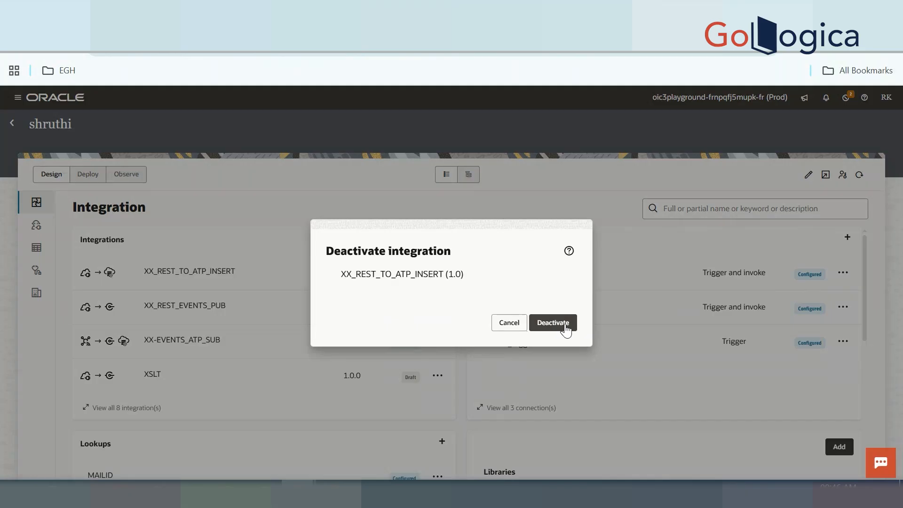
left_click(565, 325)
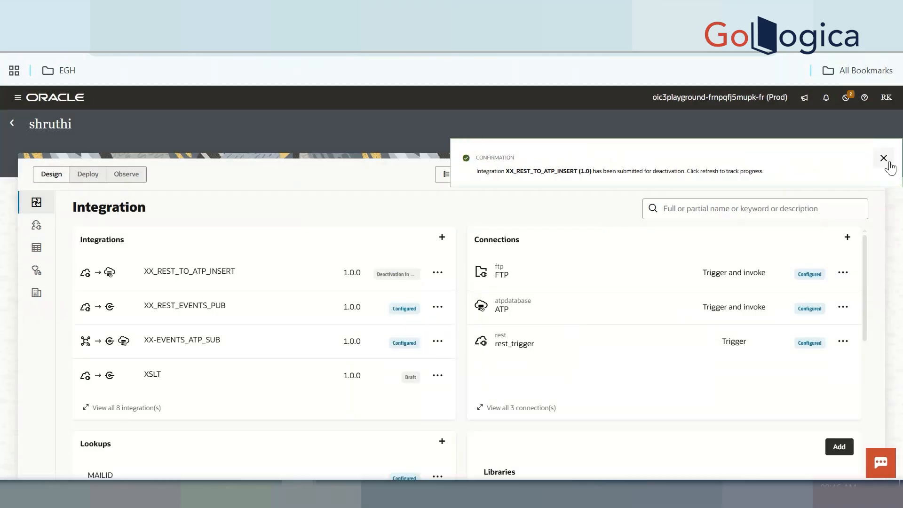
left_click(893, 167)
left_click(856, 179)
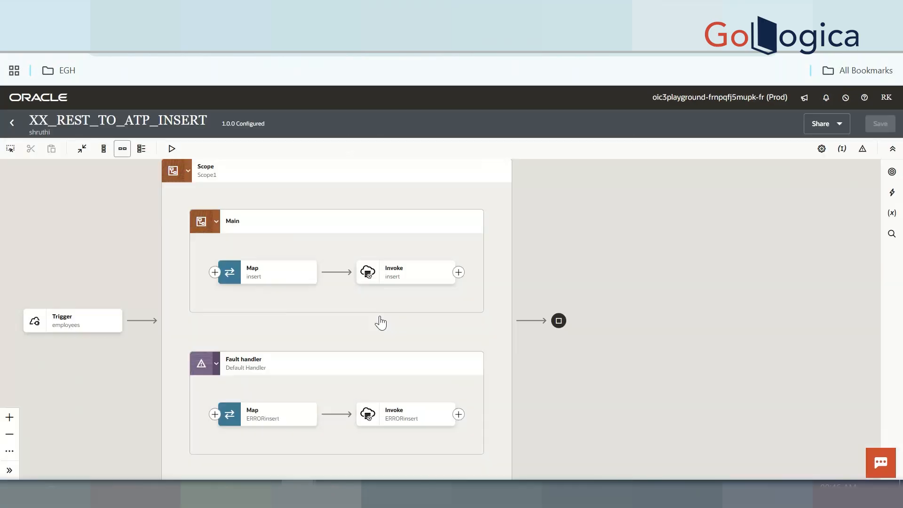
Replace the ERRORinsert payload mapping with the constant 'TEST' and validate the map
left_click(271, 416)
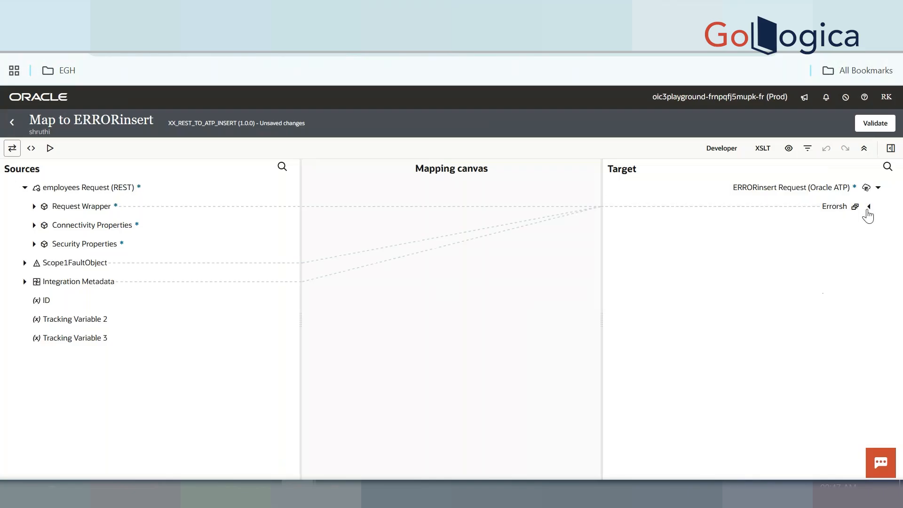
left_click(776, 306)
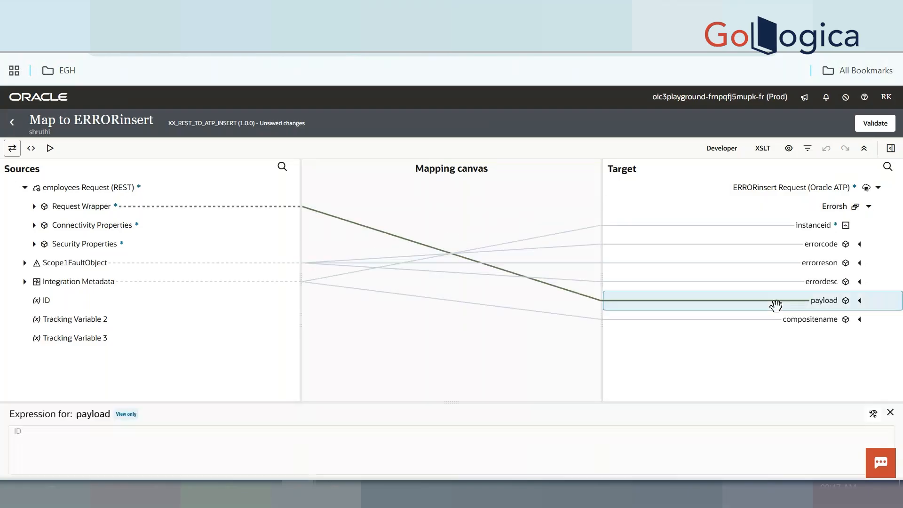
key("Delete")
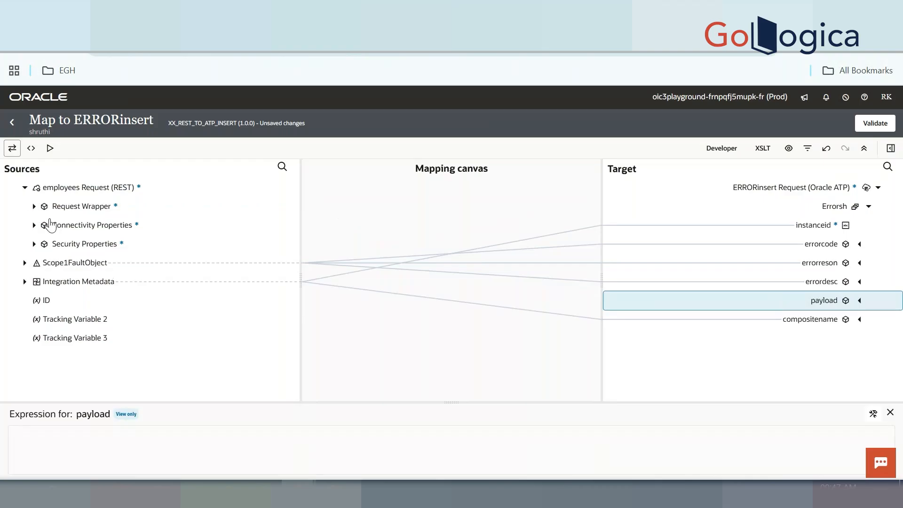
right_click(830, 299)
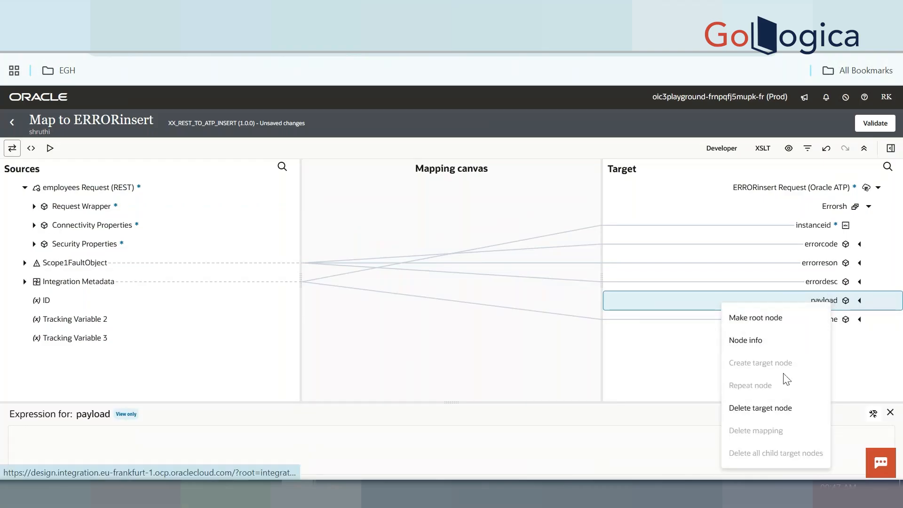
left_click(873, 414)
left_click(843, 441)
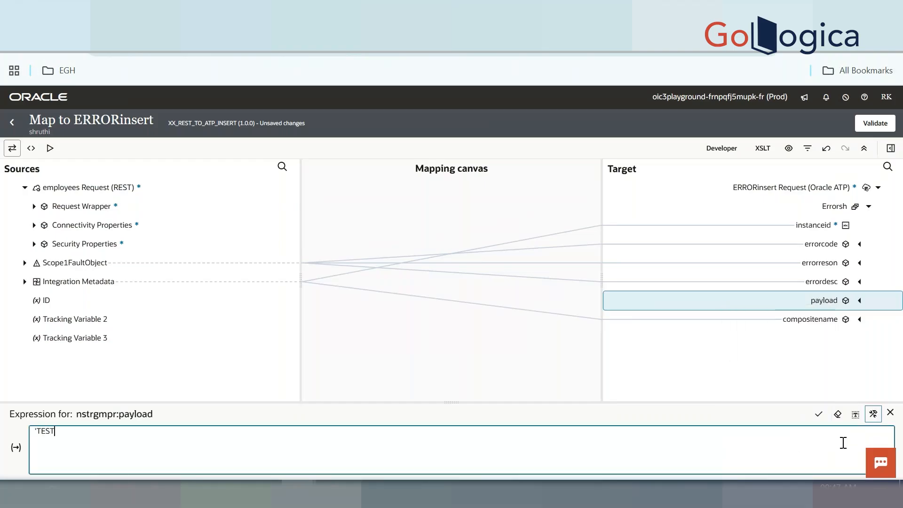
left_click(819, 415)
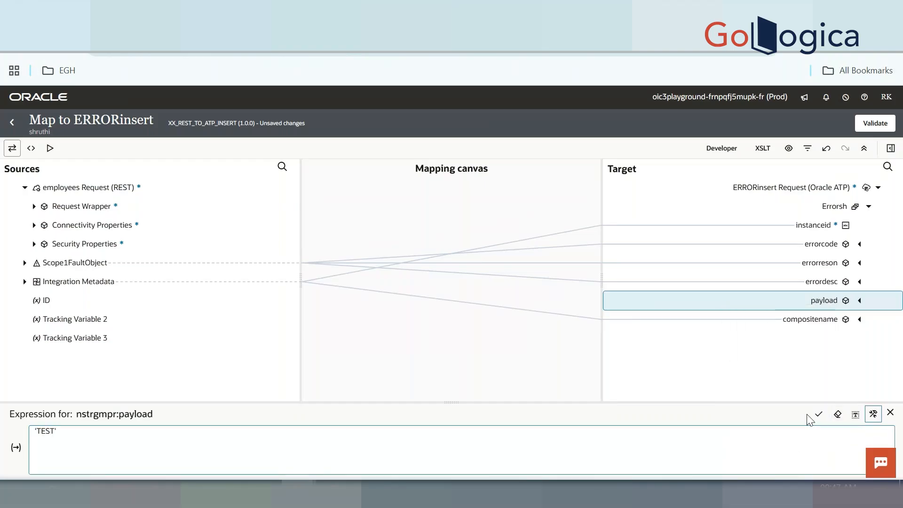
left_click(874, 124)
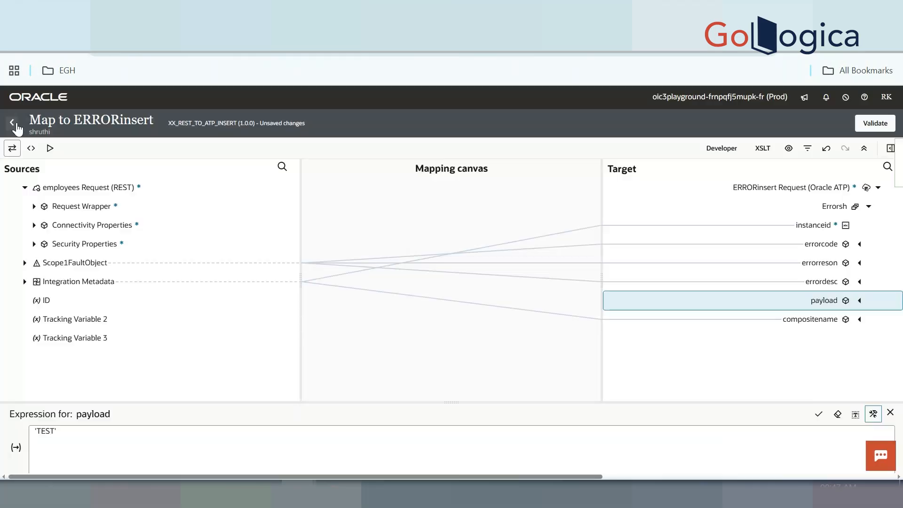
Save XX_REST_TO_ATP_INSERT, reactivate it, and open its Configure and run page
left_click(12, 123)
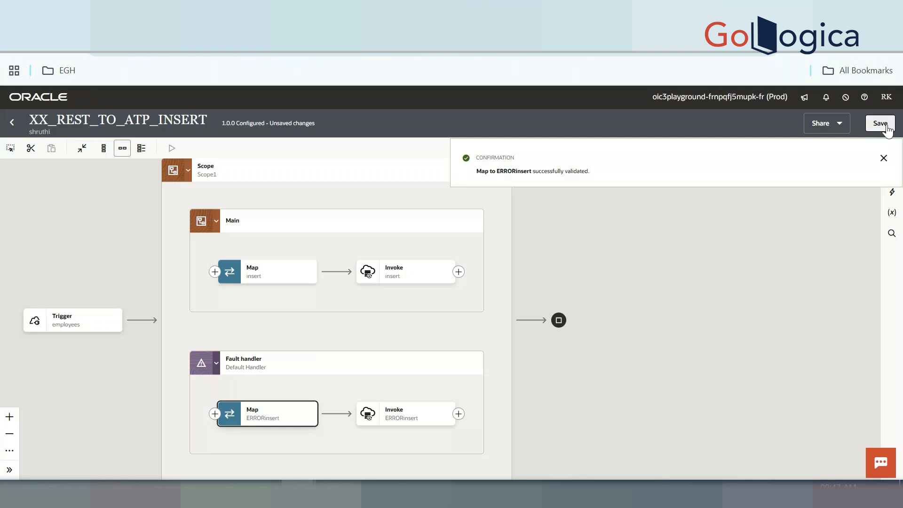
left_click(886, 125)
left_click(11, 124)
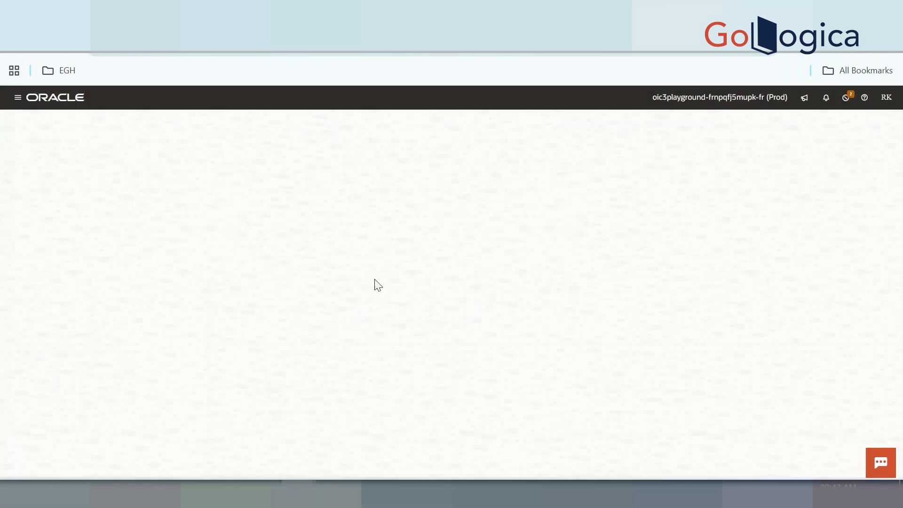
left_click(440, 271)
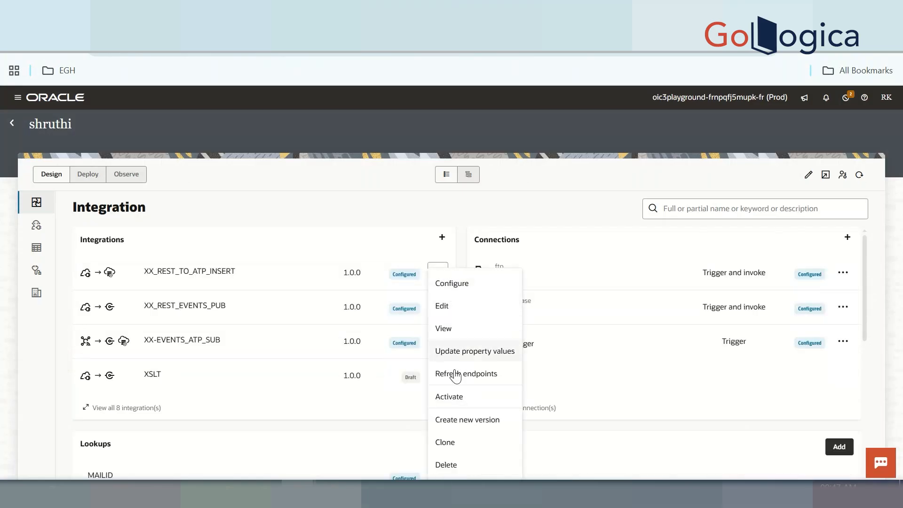
left_click(465, 404)
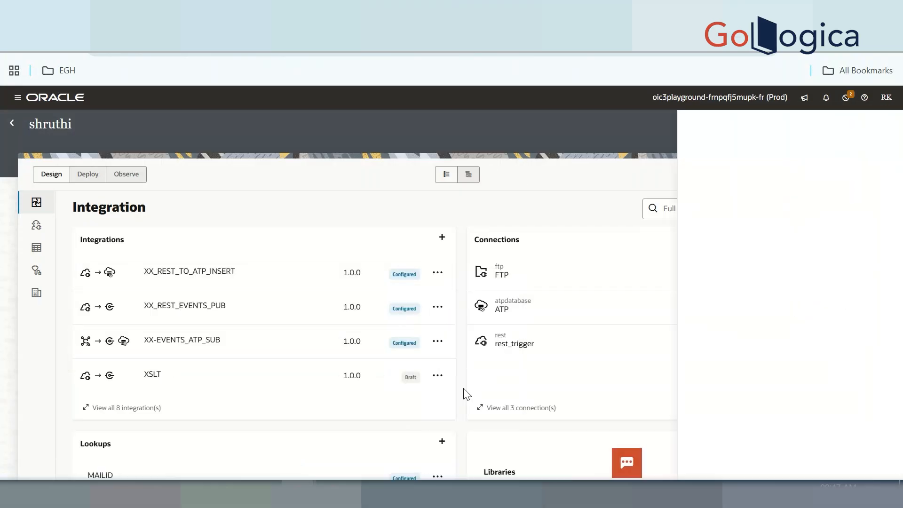
left_click(867, 461)
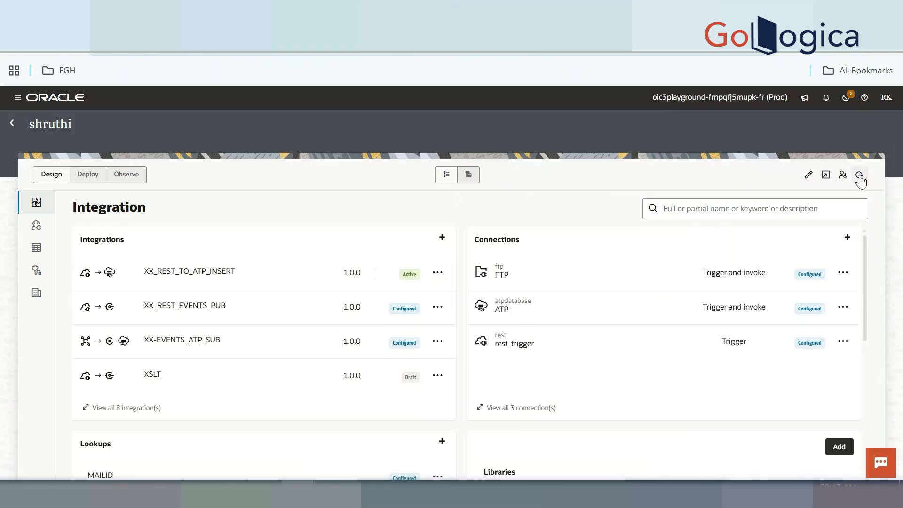
left_click(437, 273)
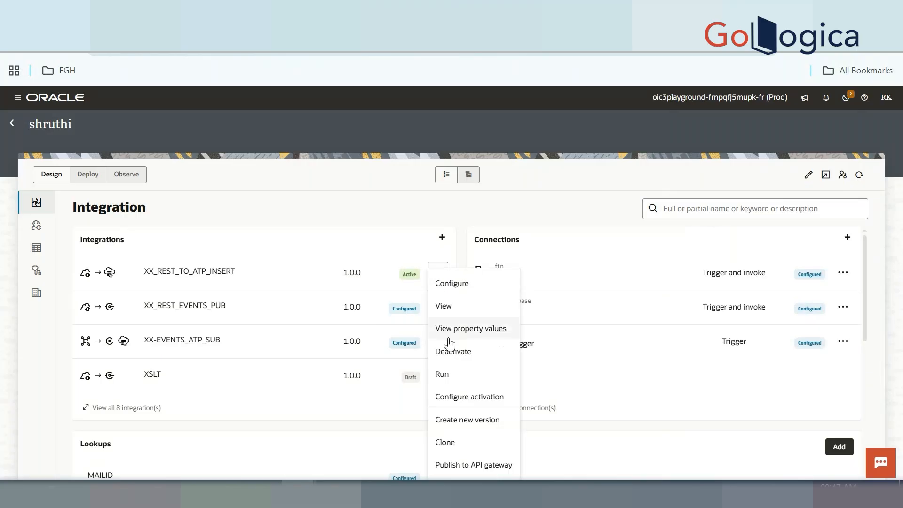
left_click(448, 379)
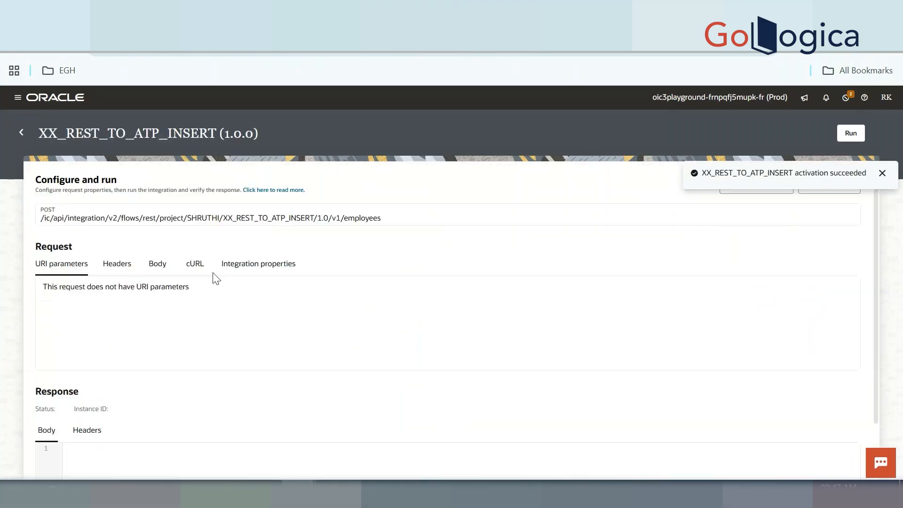
Run the integration with the sample JSON body and refresh the activity stream
left_click(157, 264)
left_click(852, 133)
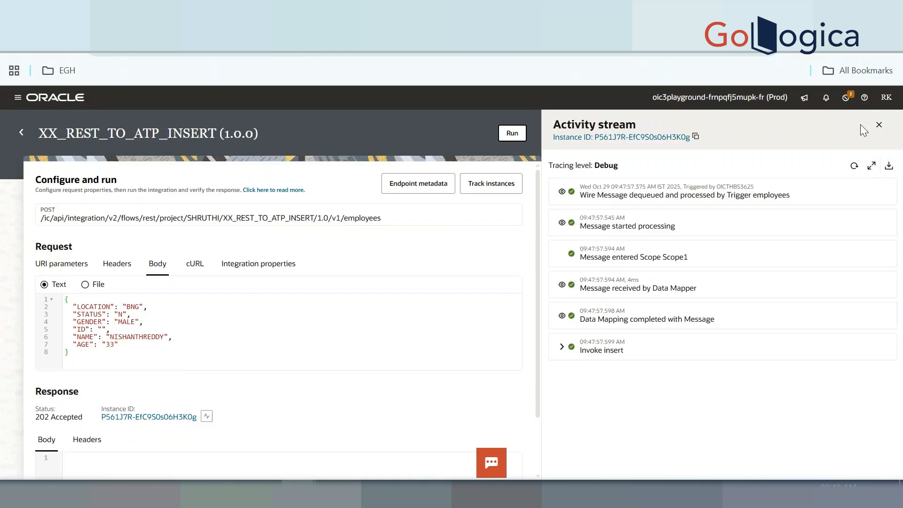
left_click(855, 166)
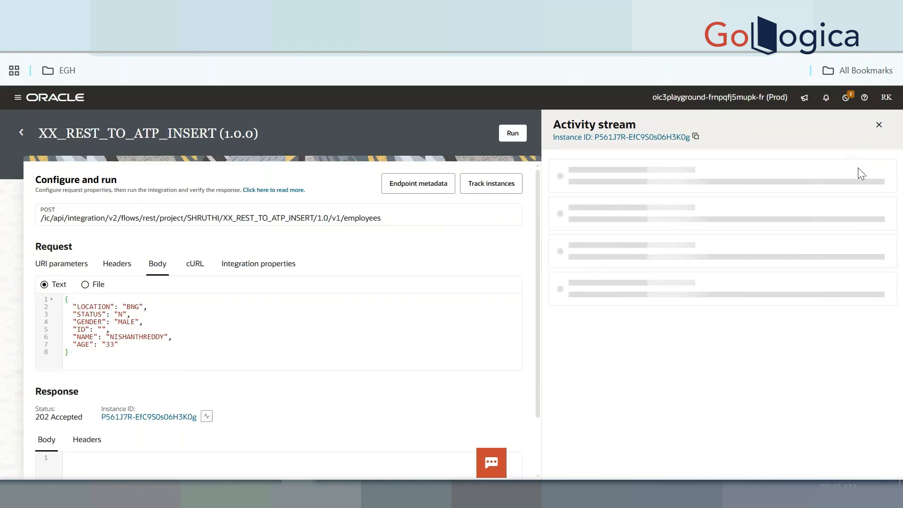
View the Invoke ERRORinsert fault payload with the ORA-01400 NULL ID error and select all of it
scroll(747, 344, "down", 1)
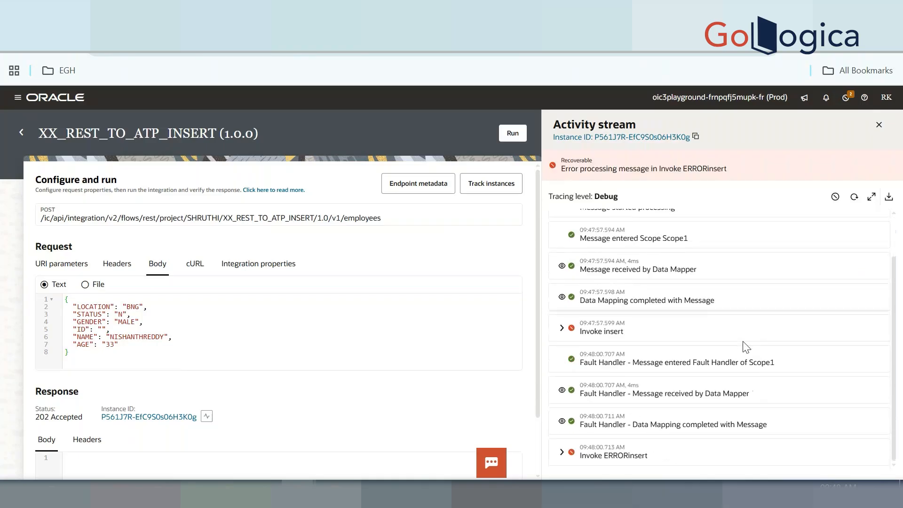
left_click(562, 453)
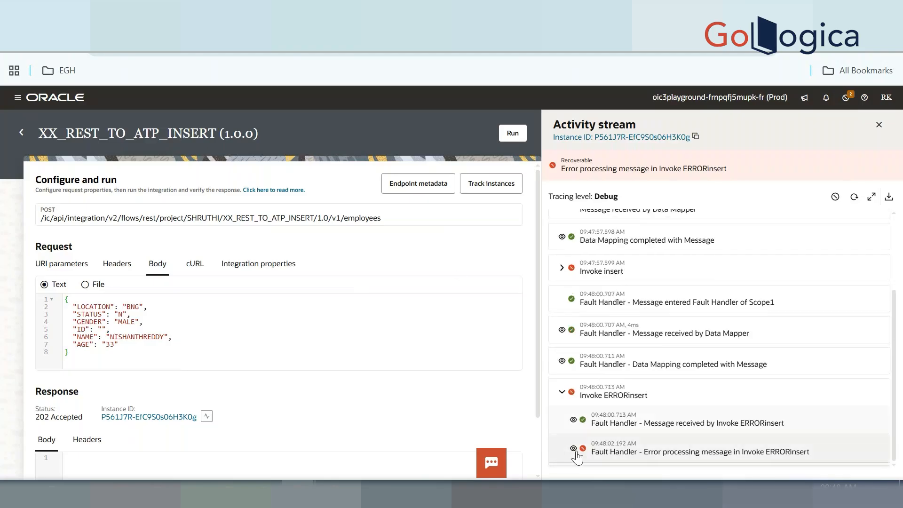
left_click(573, 419)
scroll(575, 421, "down", 5)
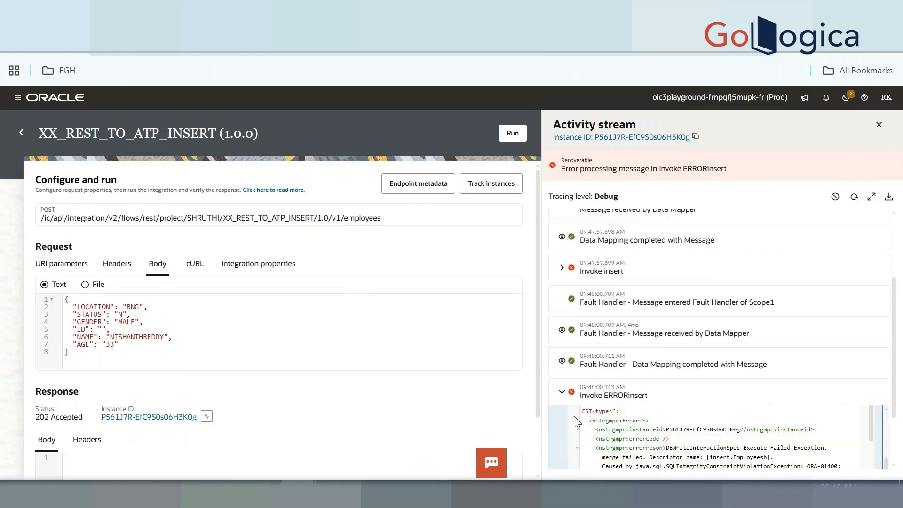
scroll(632, 343, "down", 2)
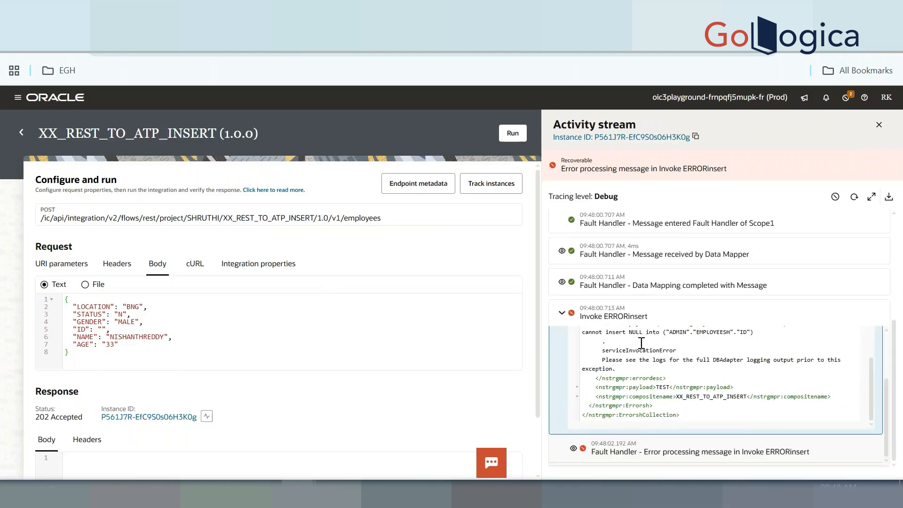
scroll(662, 339, "up", 1)
scroll(662, 339, "up", 3)
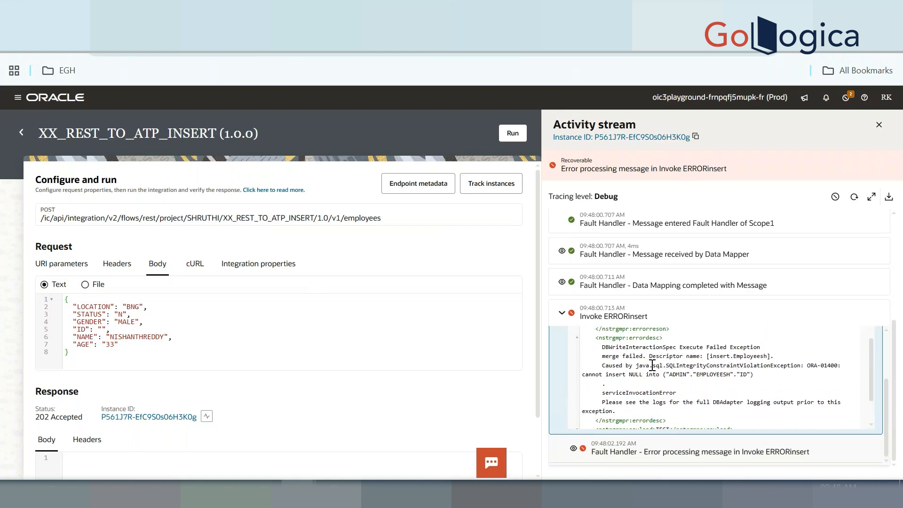
scroll(652, 366, "up", 6)
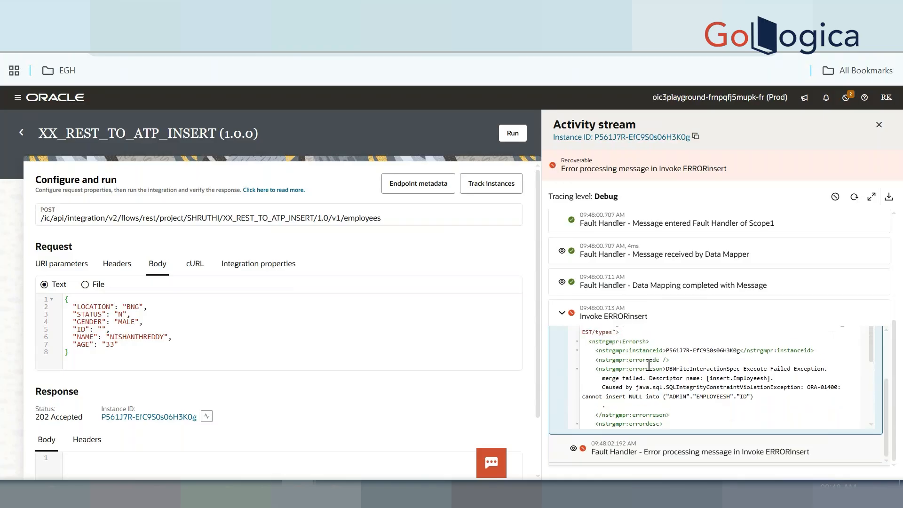
key("ctrl+a")
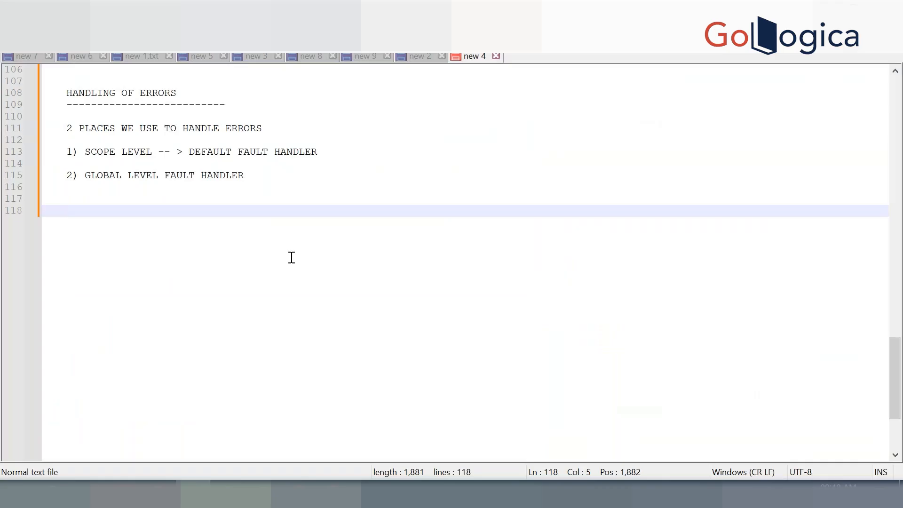
Paste the copied fault payload into Notepad++ and set the language to XML
key("ctrl+v")
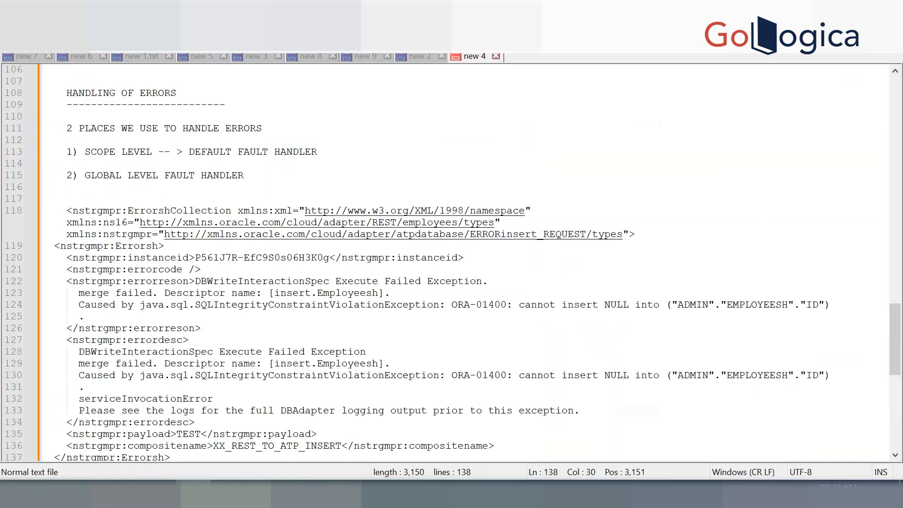
left_click(154, 27)
left_click(193, 345)
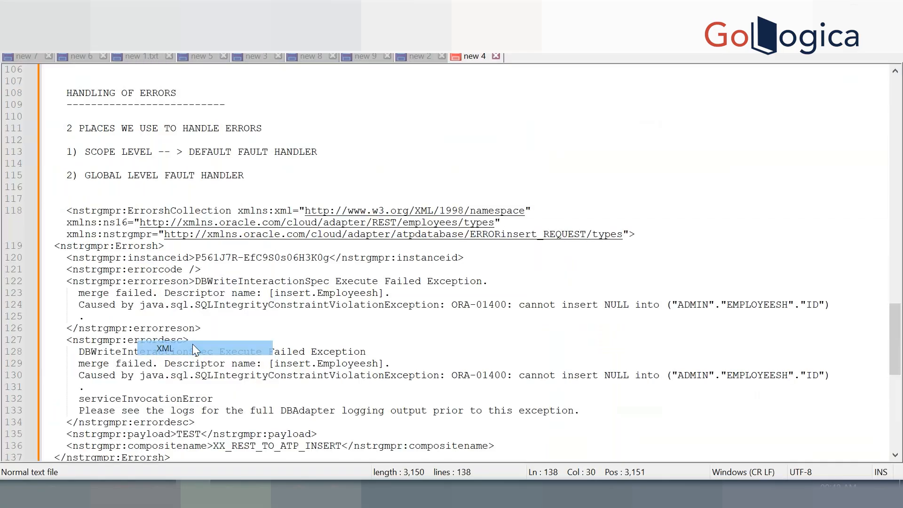
Highlight the instanceid tag, the empty errorcode and the errorreson message in the fault XML
double_click(179, 266)
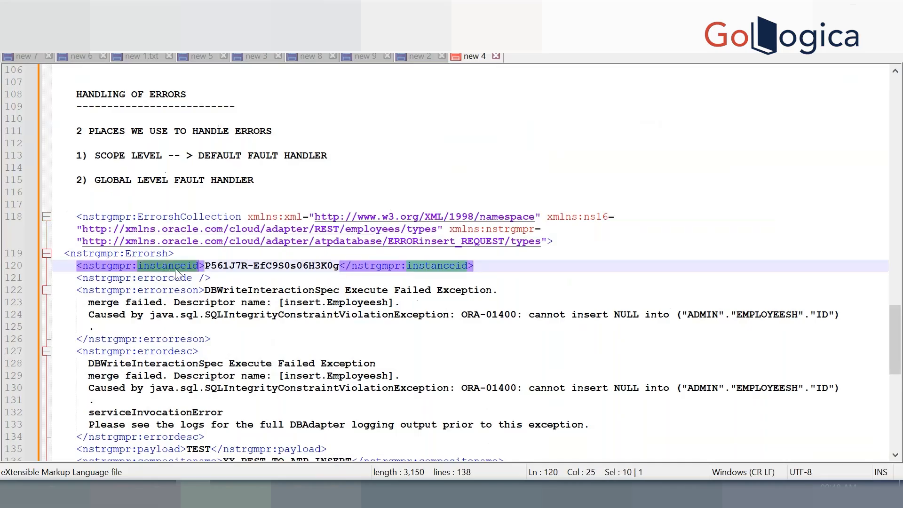
left_click_drag(207, 265, 335, 266)
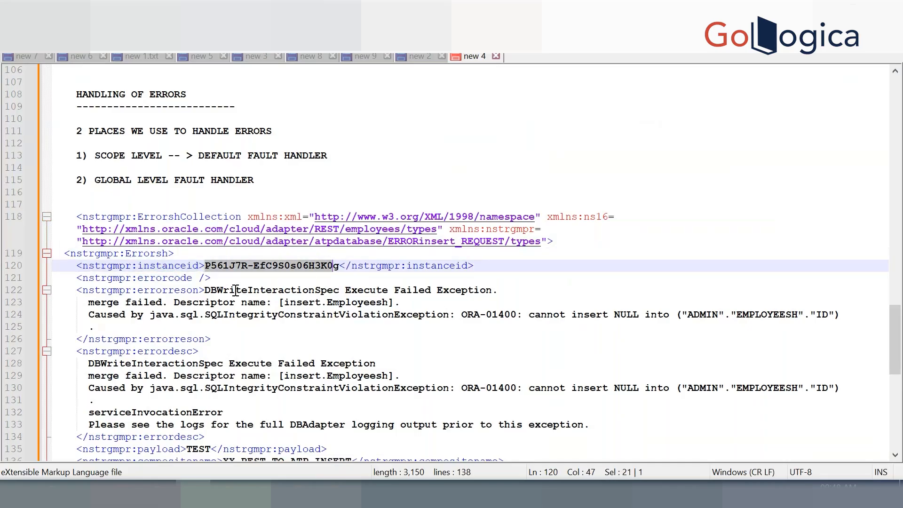
left_click(201, 279)
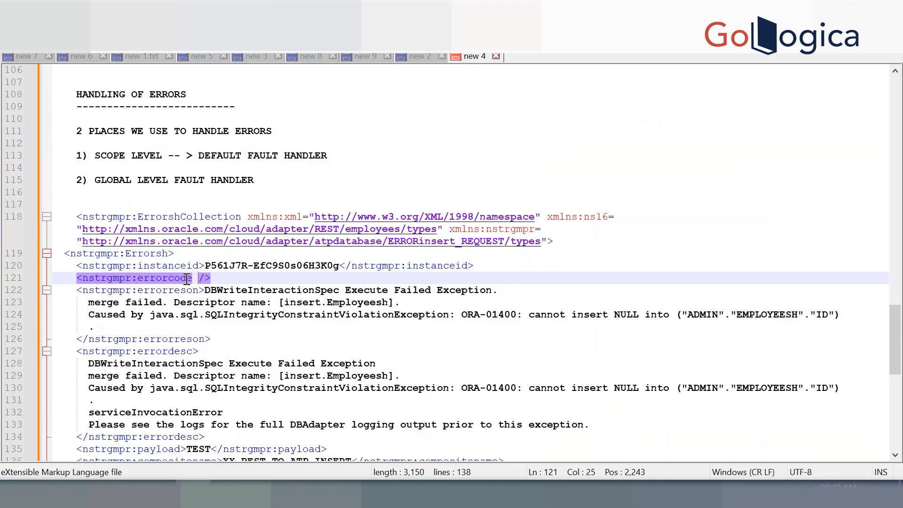
left_click_drag(207, 290, 241, 322)
scroll(242, 322, "down", 1)
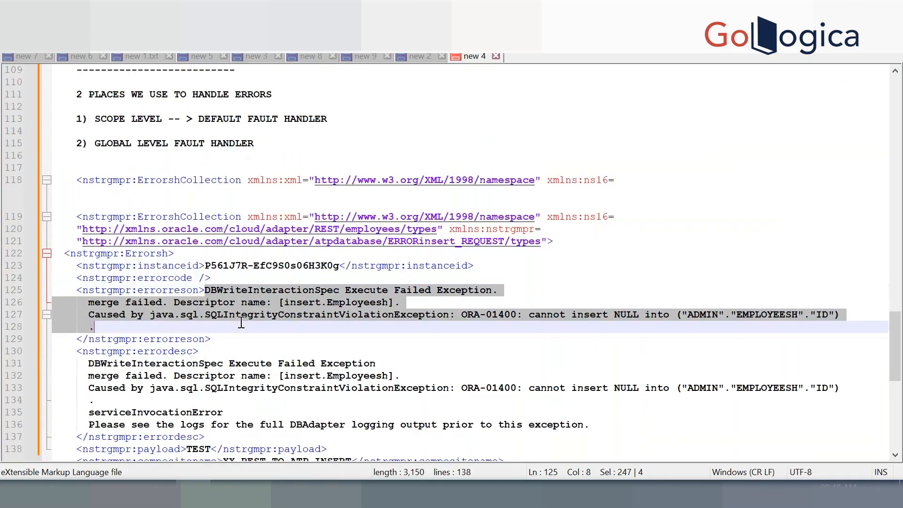
scroll(241, 323, "down", 1)
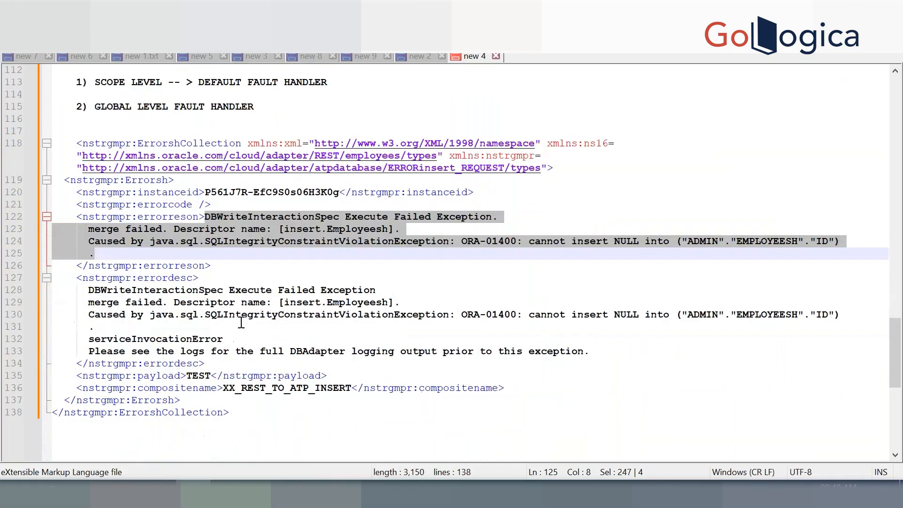
Point out Employeesh, the ID column, the error description, TEST and XX_REST_TO_ATP_INSERT
double_click(354, 303)
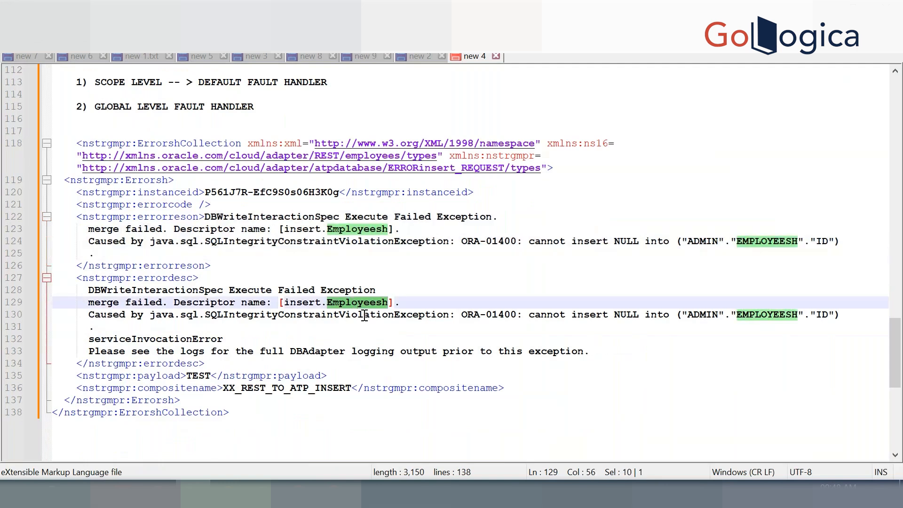
left_click(826, 312)
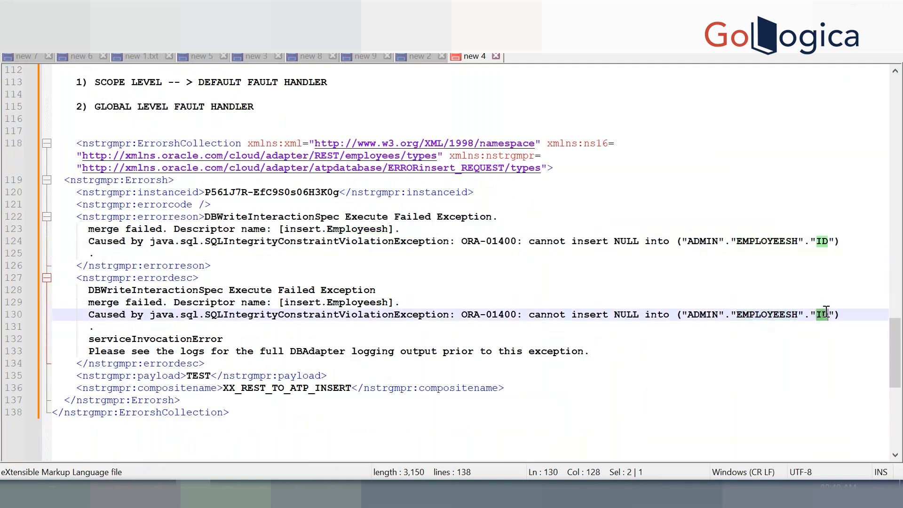
left_click(83, 288)
left_click_drag(83, 288, 235, 343)
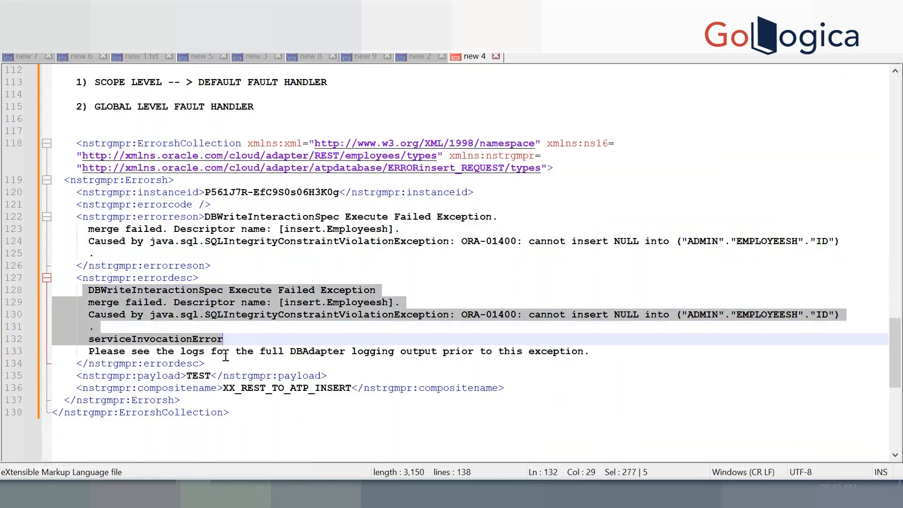
double_click(200, 375)
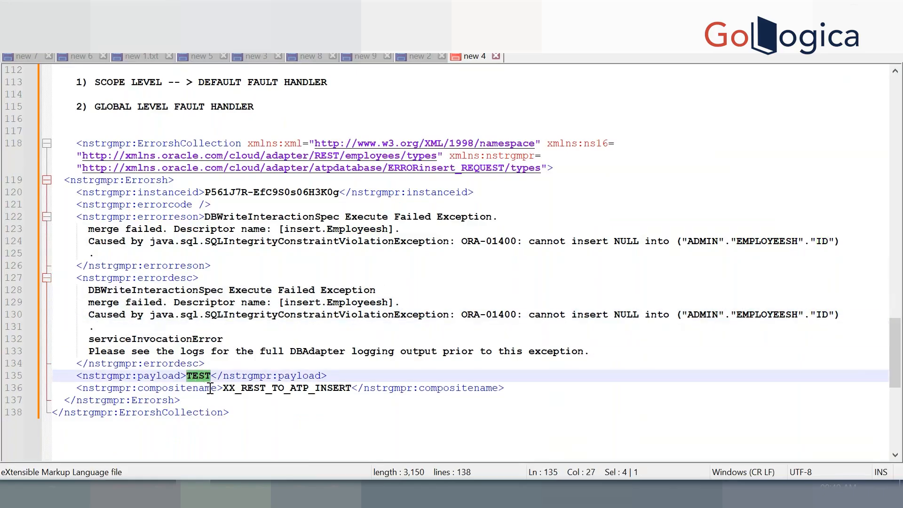
double_click(273, 388)
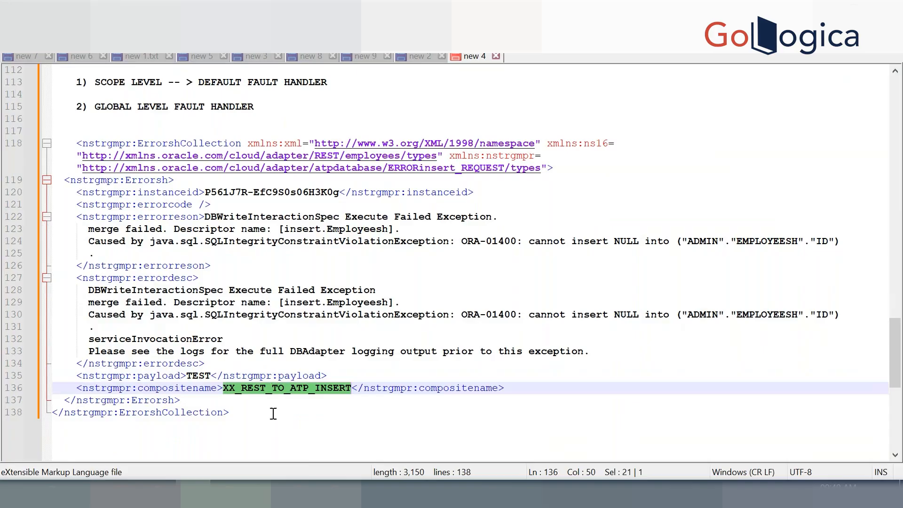
key("alt+Tab")
scroll(574, 379, "down", 3)
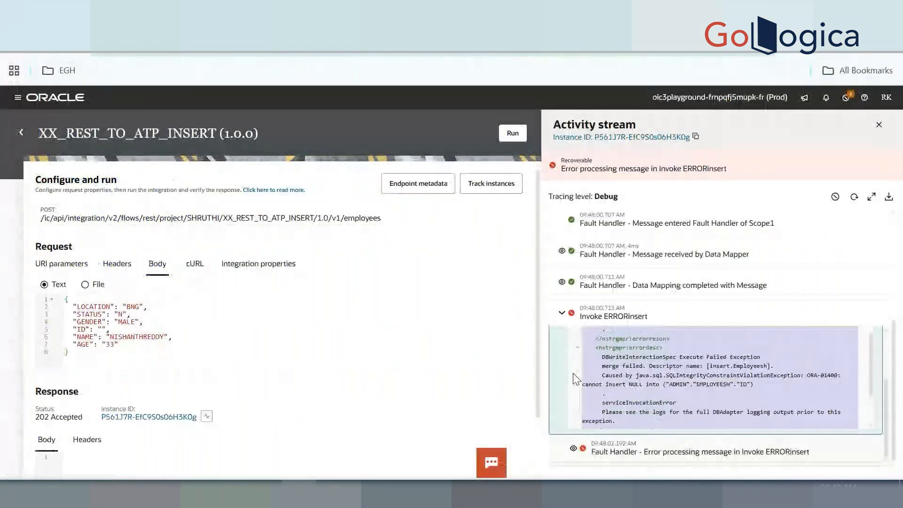
Open the Fault Handler error row's details, scroll through the full exception, and select all of it
left_click(574, 448)
scroll(625, 362, "down", 1)
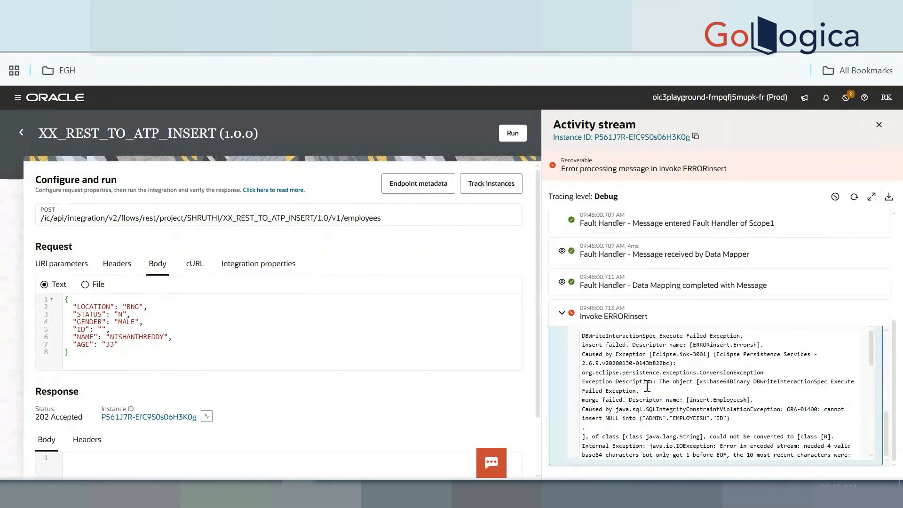
scroll(647, 386, "up", 1)
scroll(647, 386, "up", 2)
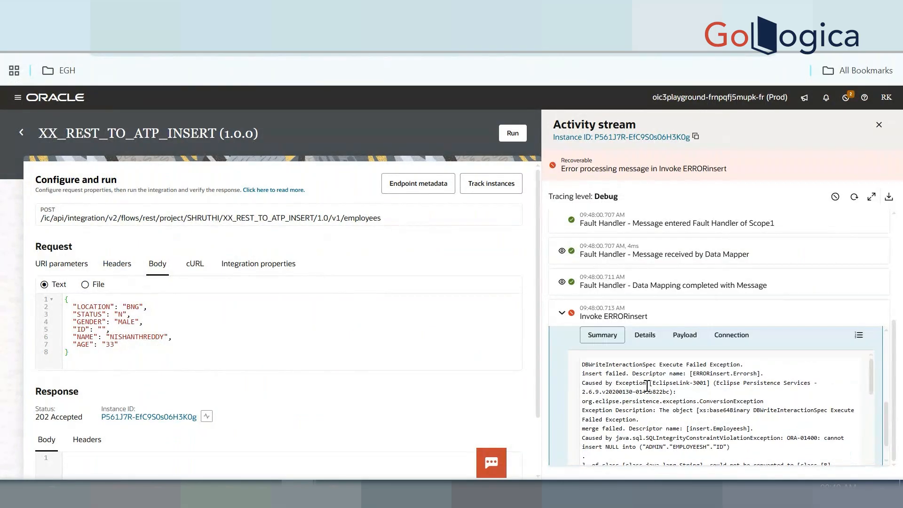
scroll(647, 386, "down", 1)
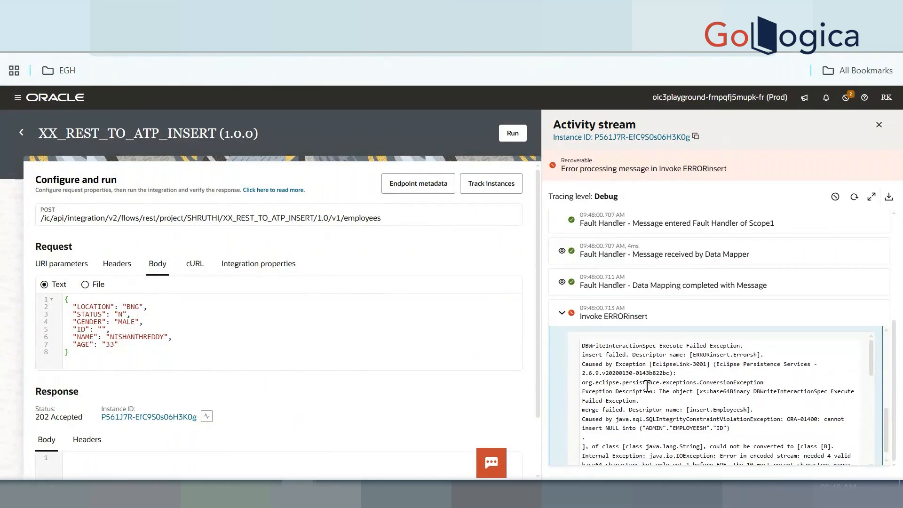
scroll(647, 386, "down", 3)
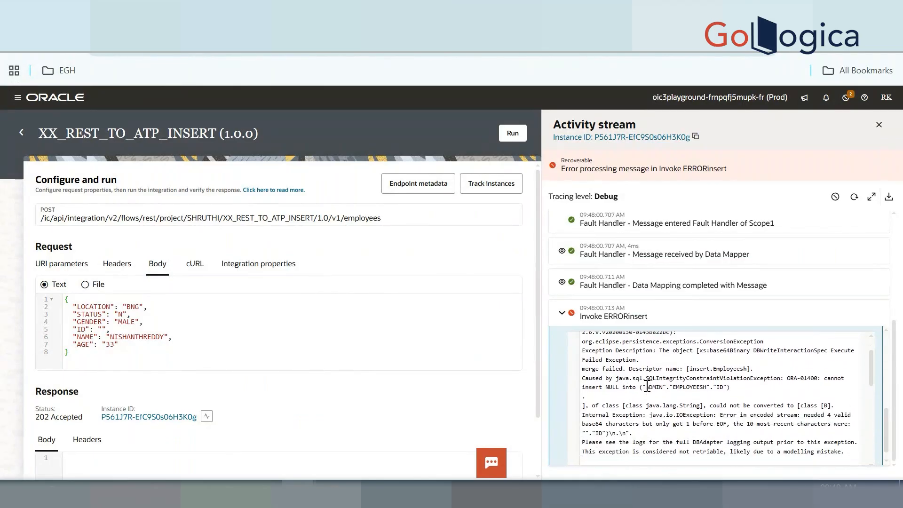
scroll(647, 386, "down", 1)
scroll(647, 386, "down", 9)
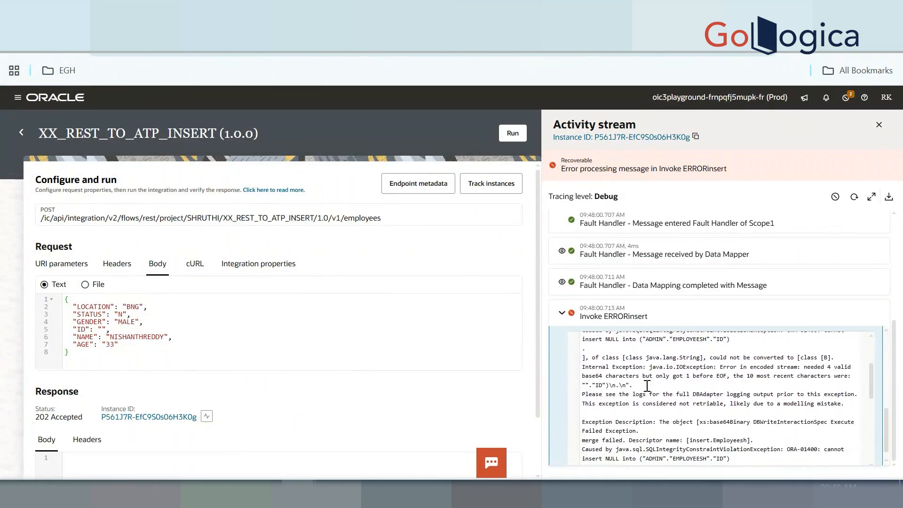
scroll(647, 386, "down", 2)
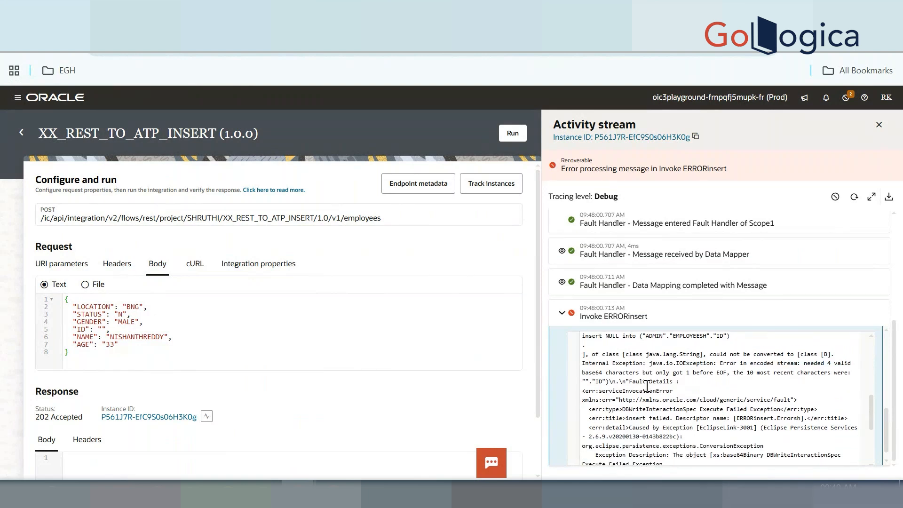
scroll(647, 385, "down", 8)
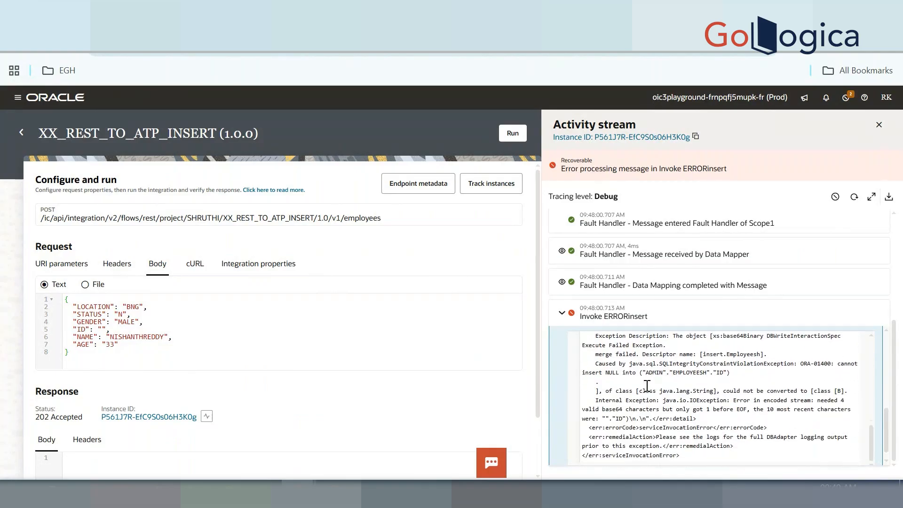
key("ctrl+a")
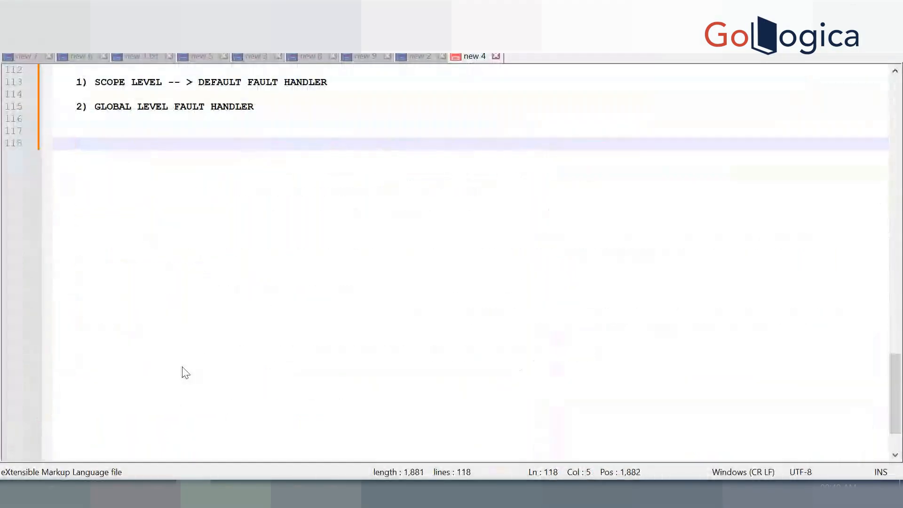
Paste the ERRORinsert exception at line 118 and highlight the base64, EOF and cannot-insert-NULL phrases
key("ctrl+v")
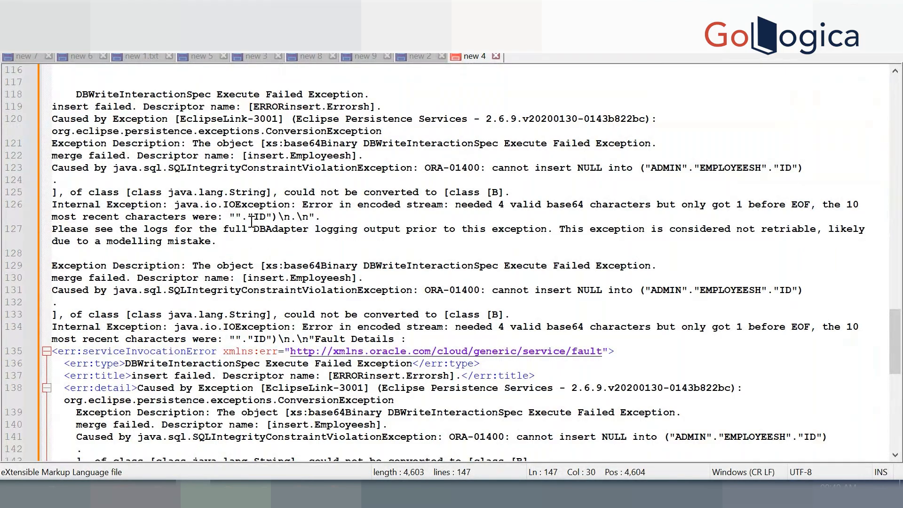
double_click(586, 204)
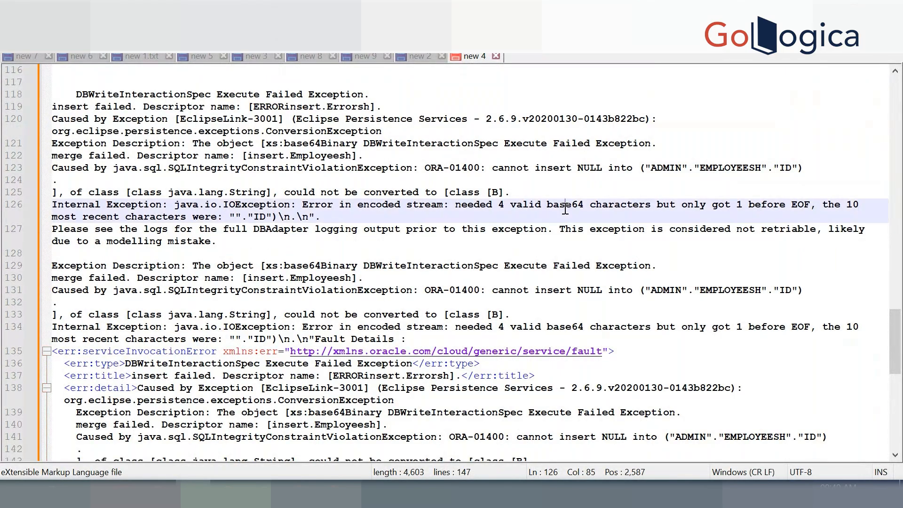
left_click_drag(793, 204, 810, 205)
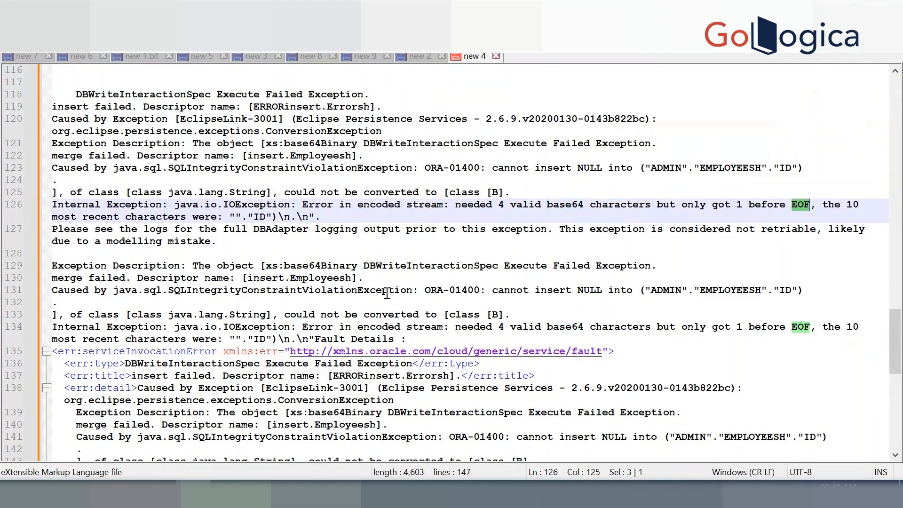
scroll(387, 293, "down", 4)
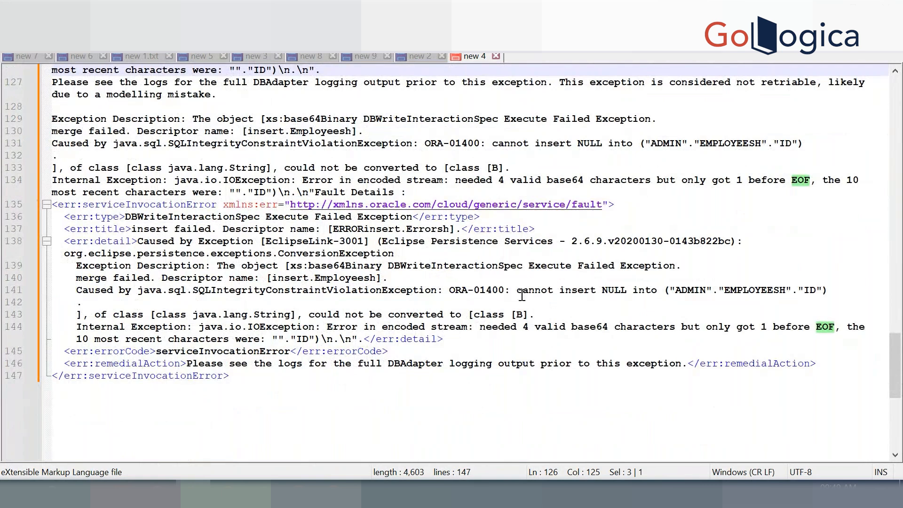
left_click_drag(522, 295, 656, 292)
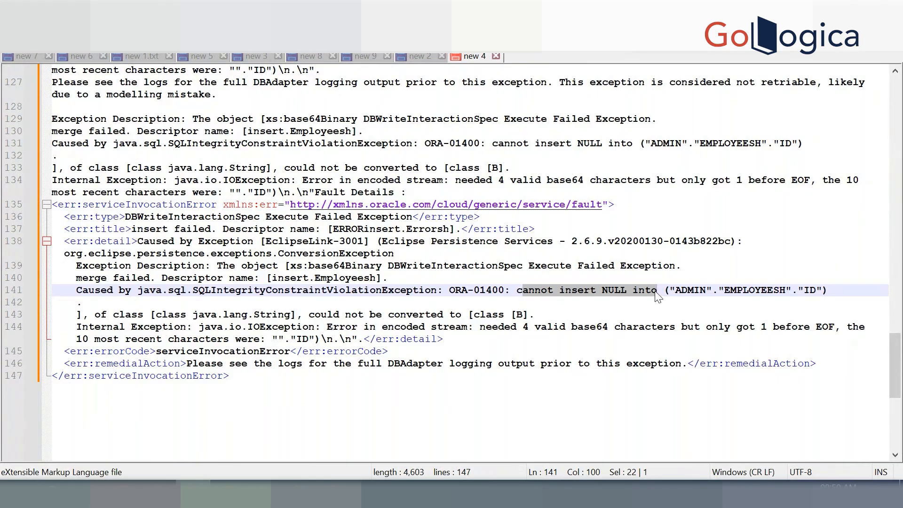
left_click_drag(682, 327, 834, 329)
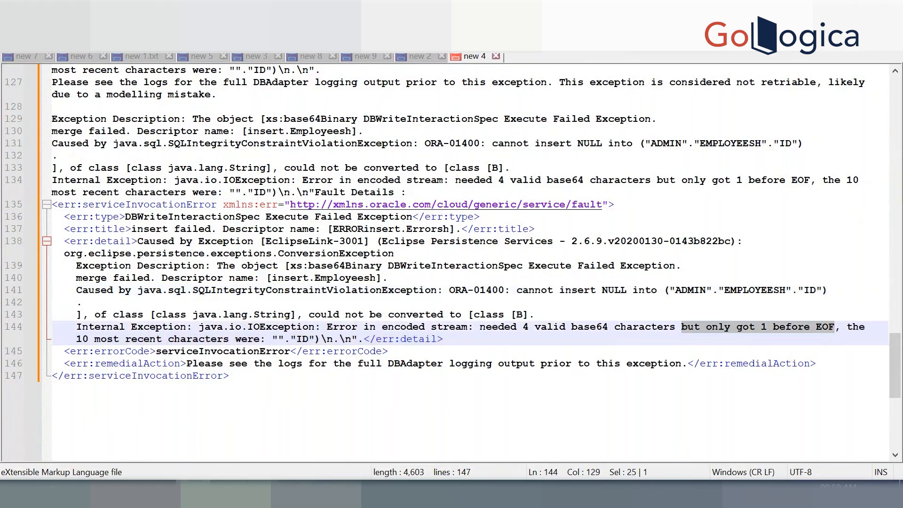
Deactivate XX_REST_TO_ATP_INSERT back to Configured, refresh the project list, and reopen it for editing
key("alt+Tab")
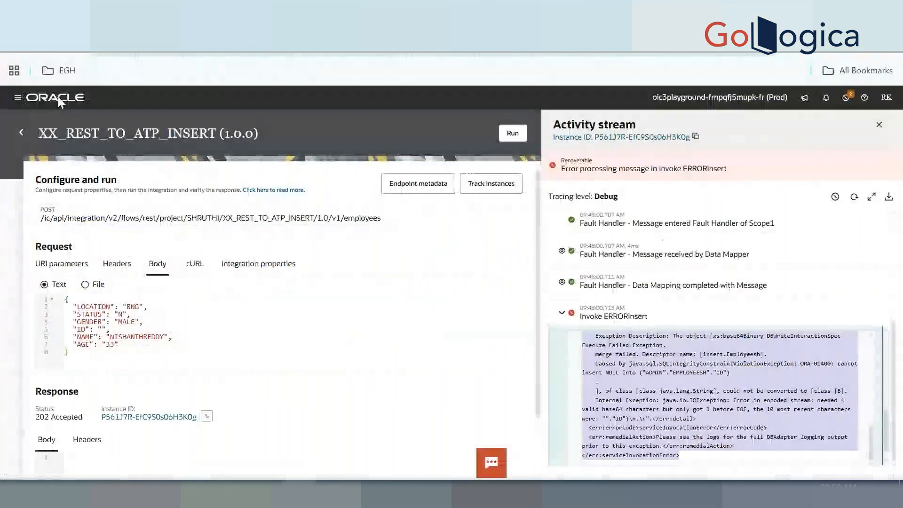
left_click(22, 133)
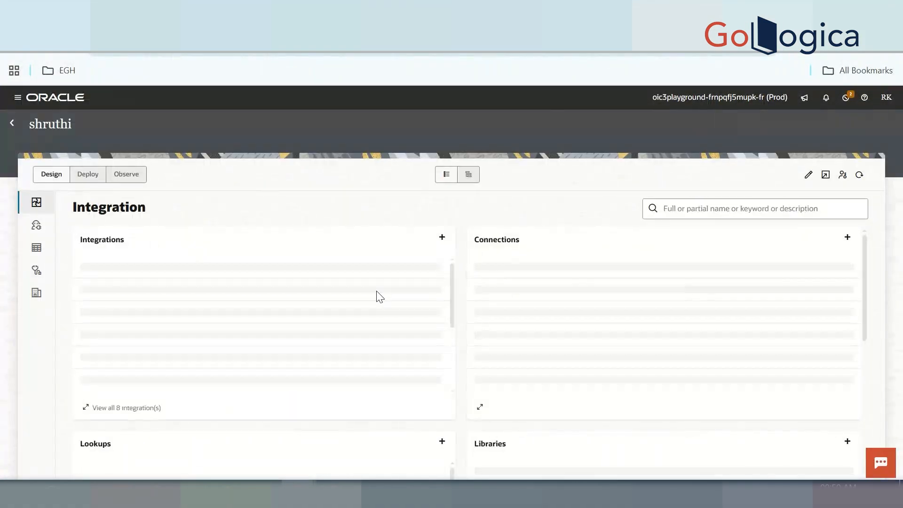
left_click(438, 274)
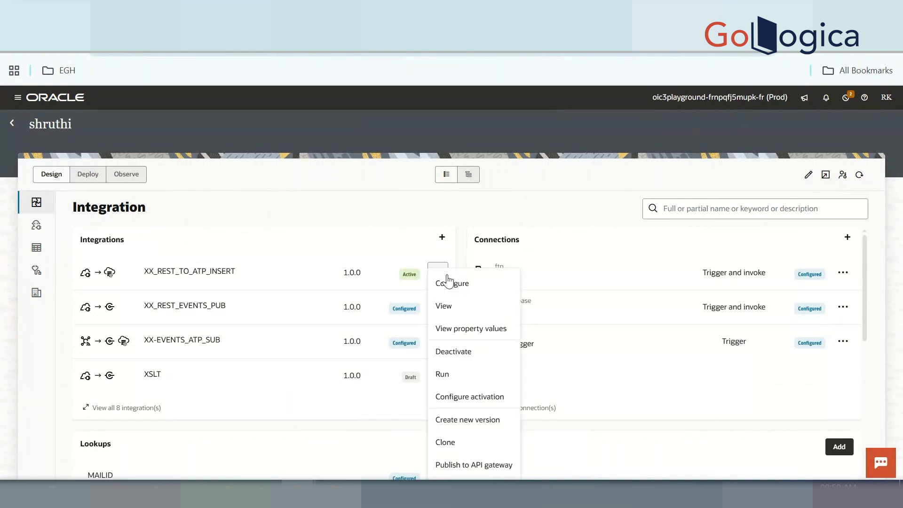
left_click(470, 351)
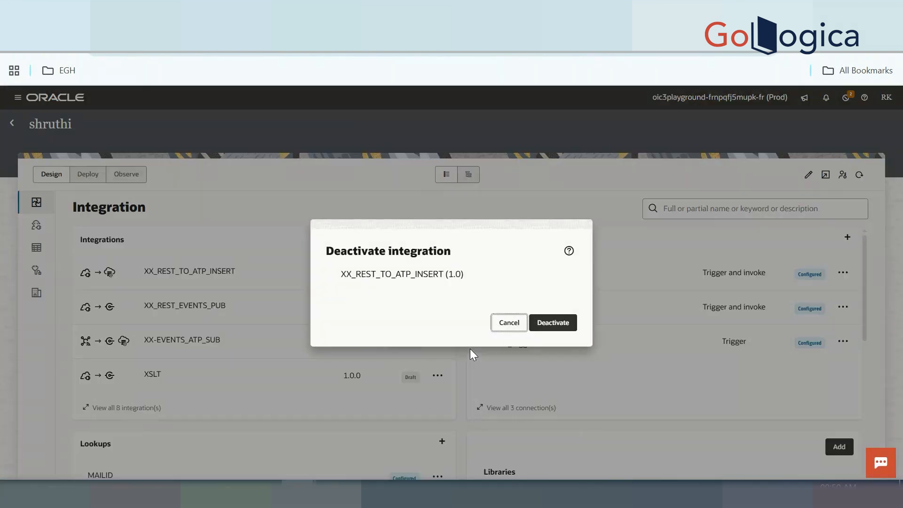
left_click(549, 322)
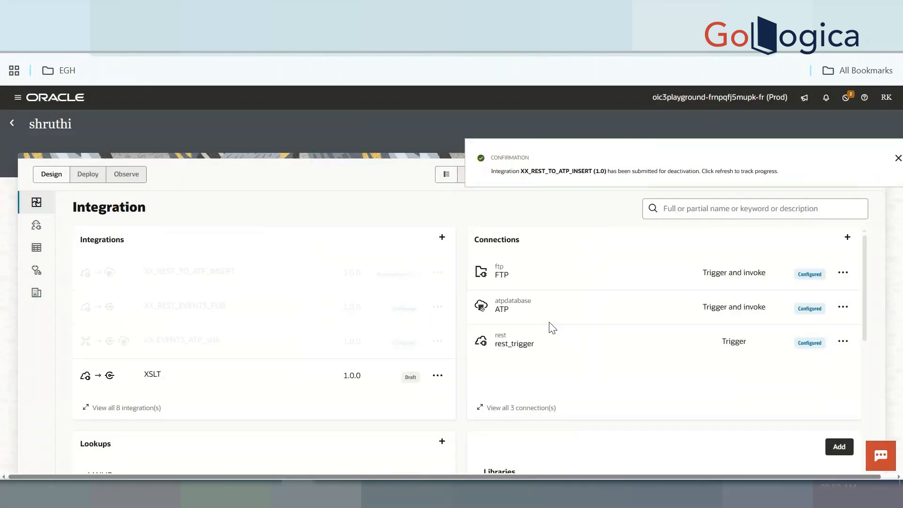
left_click(882, 160)
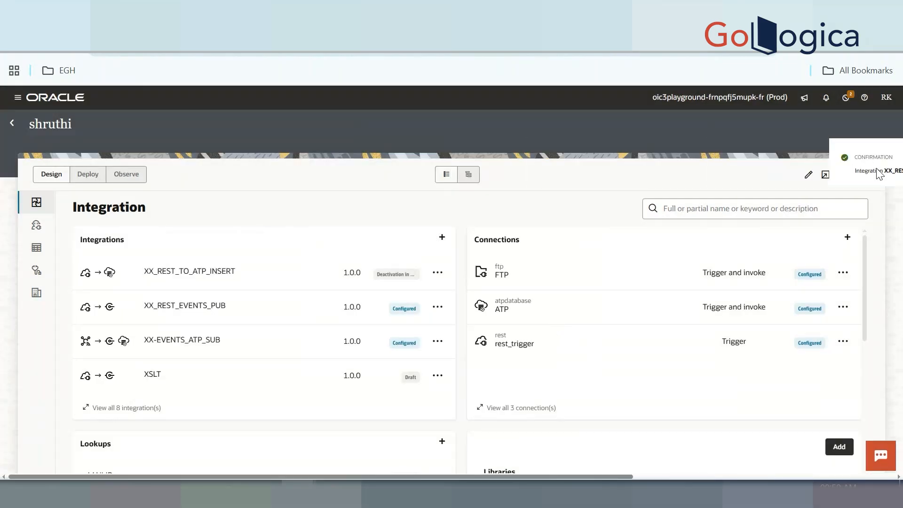
left_click(859, 176)
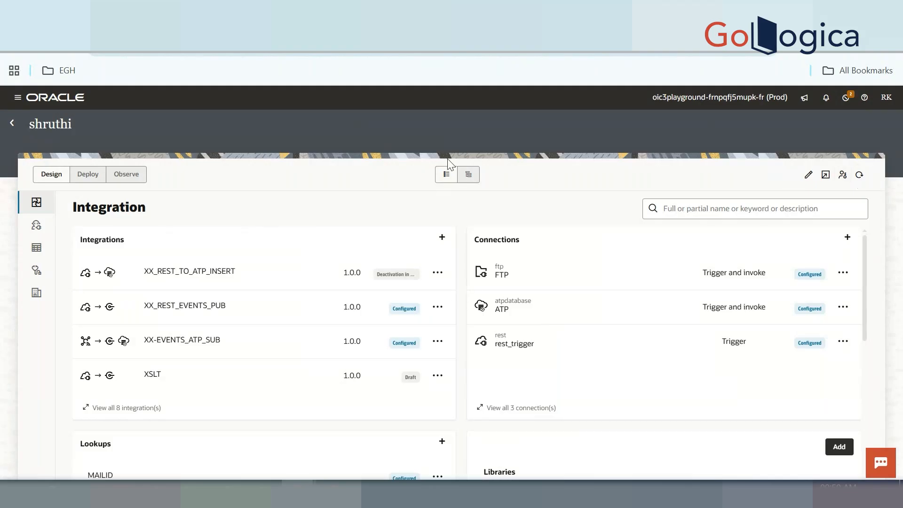
left_click(207, 284)
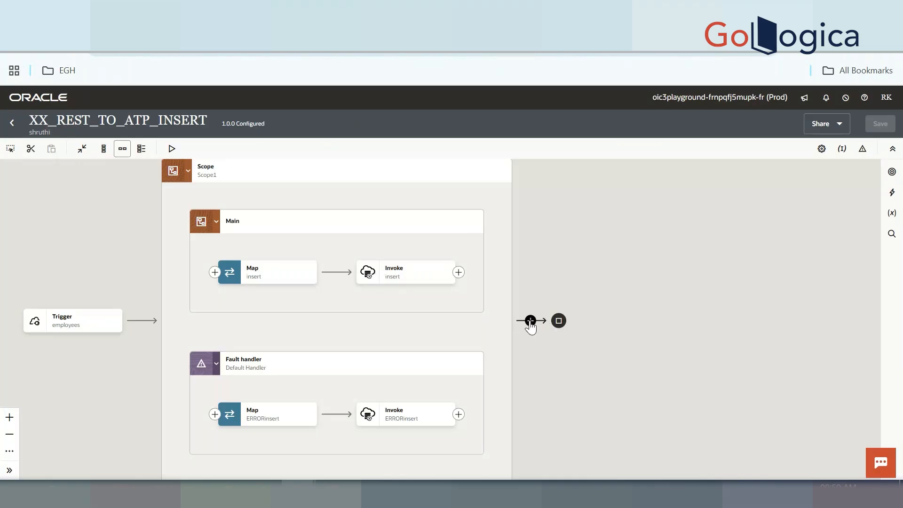
Bring up the add-step options after Scope1, then dismiss them without adding anything
left_click(530, 321)
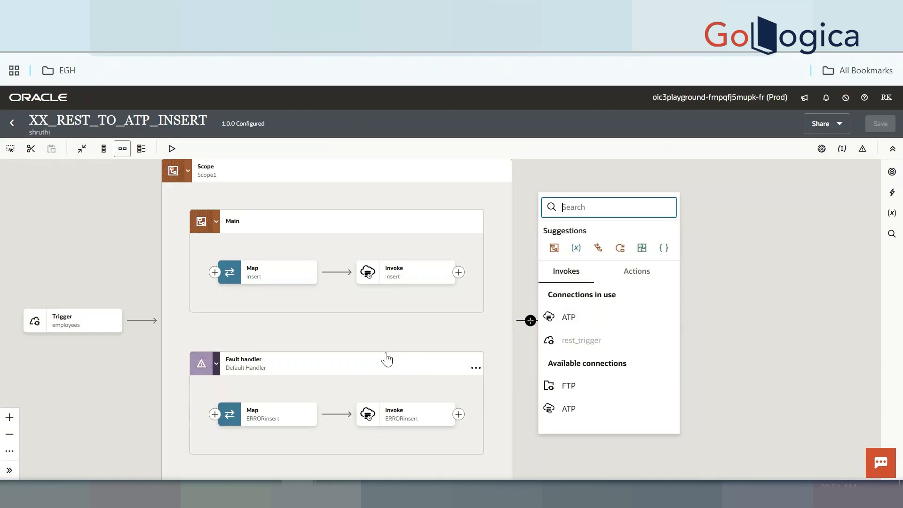
left_click(410, 280)
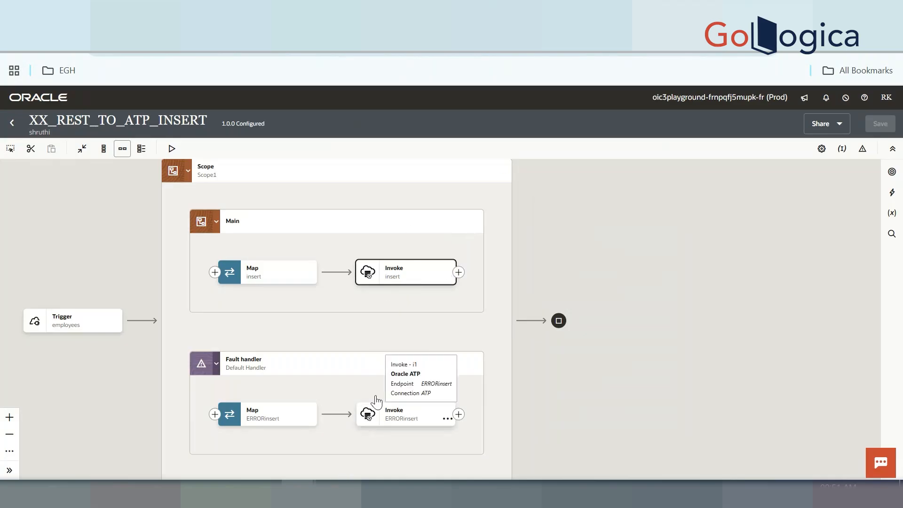
left_click(412, 415)
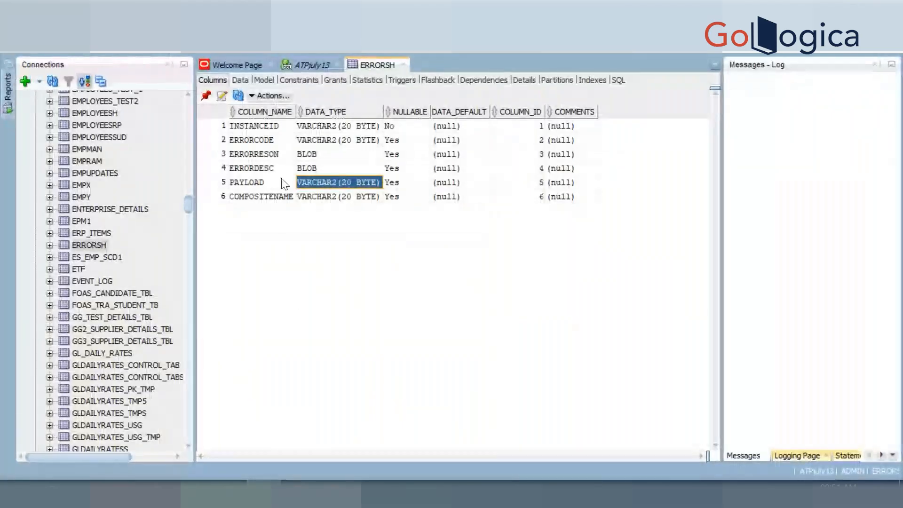
left_click(272, 143)
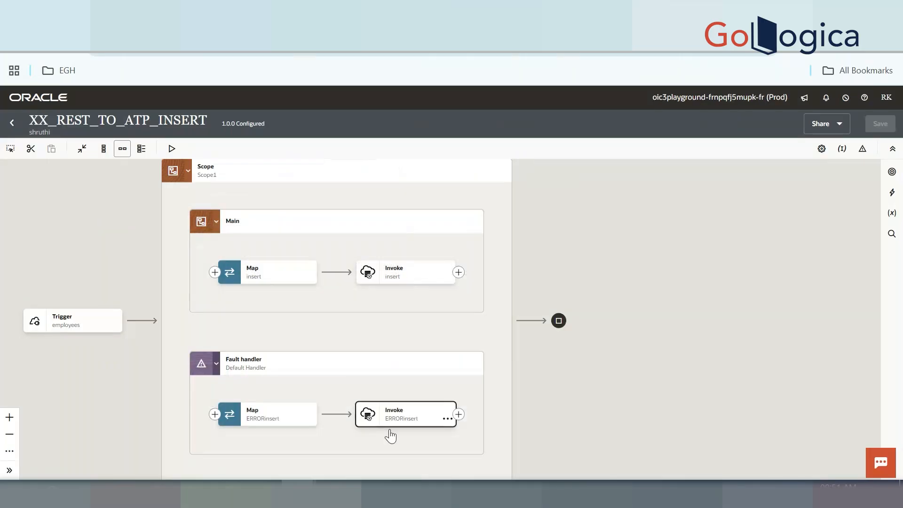
mouse_move(399, 429)
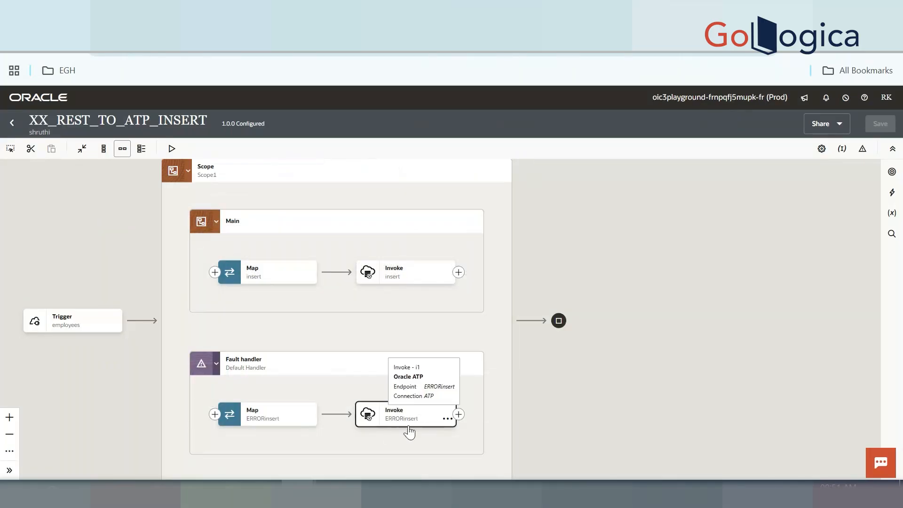
Add an Oracle ATP invoke on the connector following Scope1 in the main flow
mouse_move(410, 414)
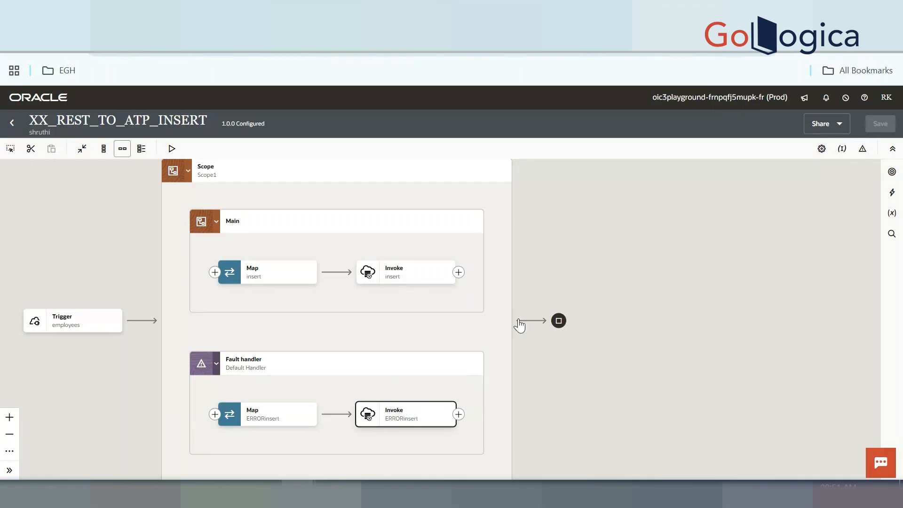
mouse_move(531, 325)
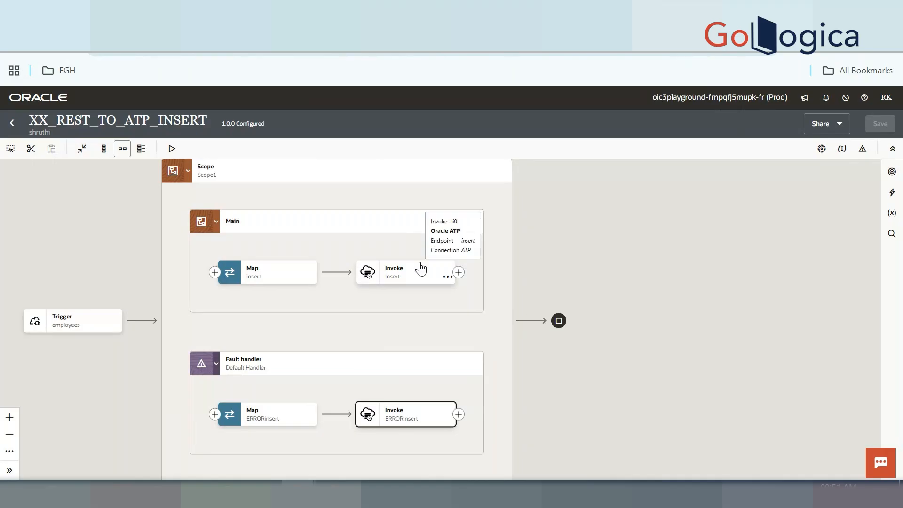
left_click(369, 264)
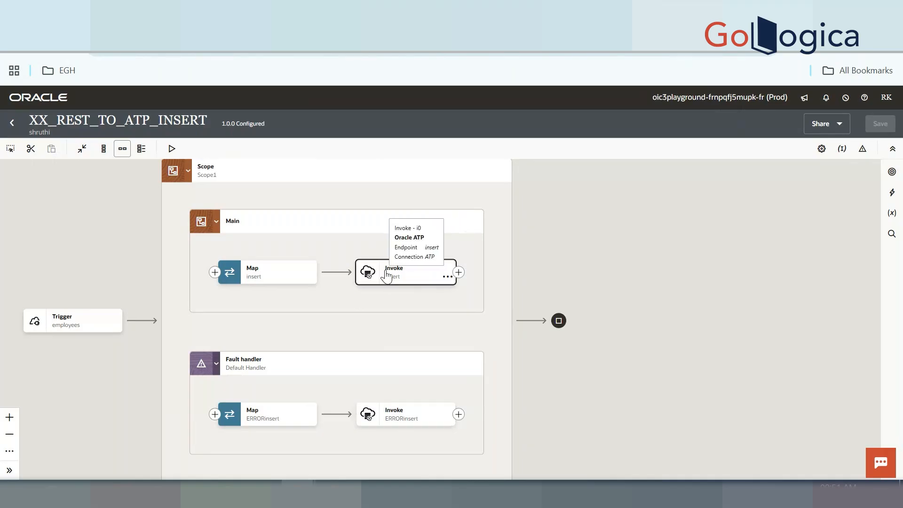
left_click(527, 320)
left_click(570, 318)
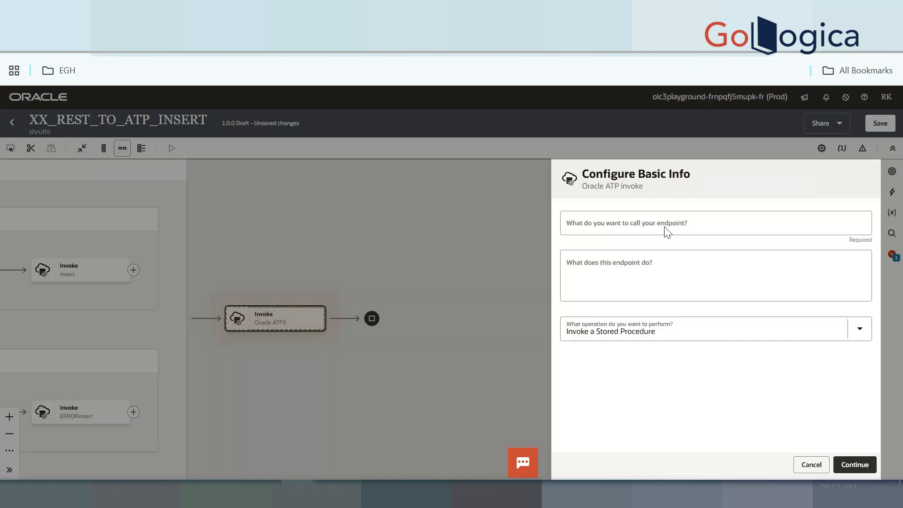
Name the ATP endpoint FFINSERT and set it to perform an Insert operation on a table
left_click(665, 227)
type("FFINSERT")
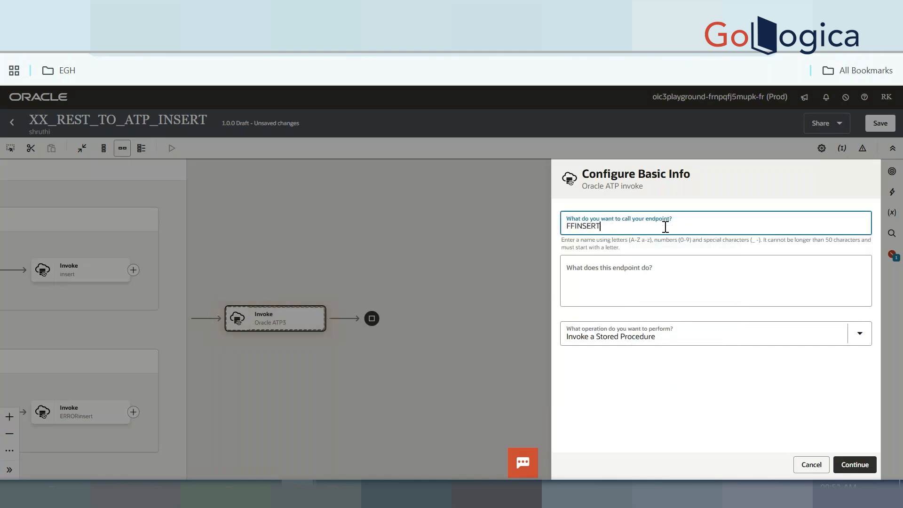
left_click(681, 337)
left_click(645, 404)
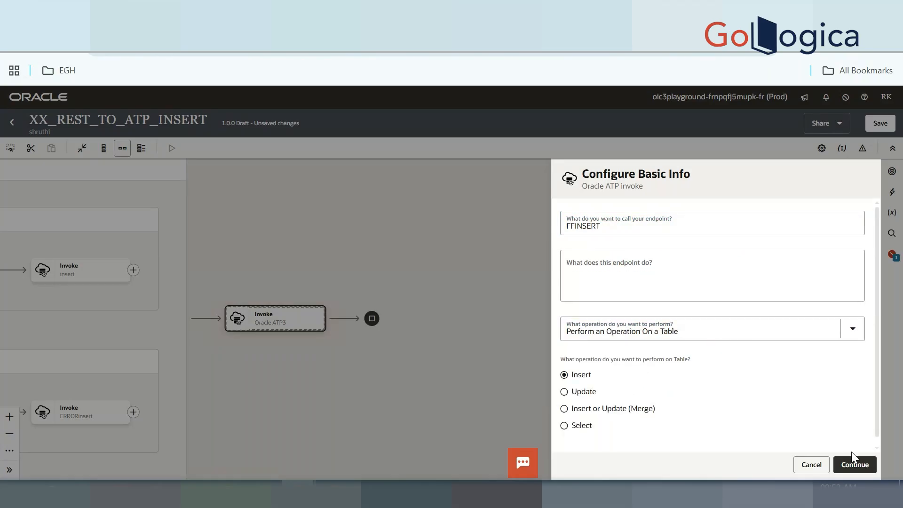
left_click(853, 463)
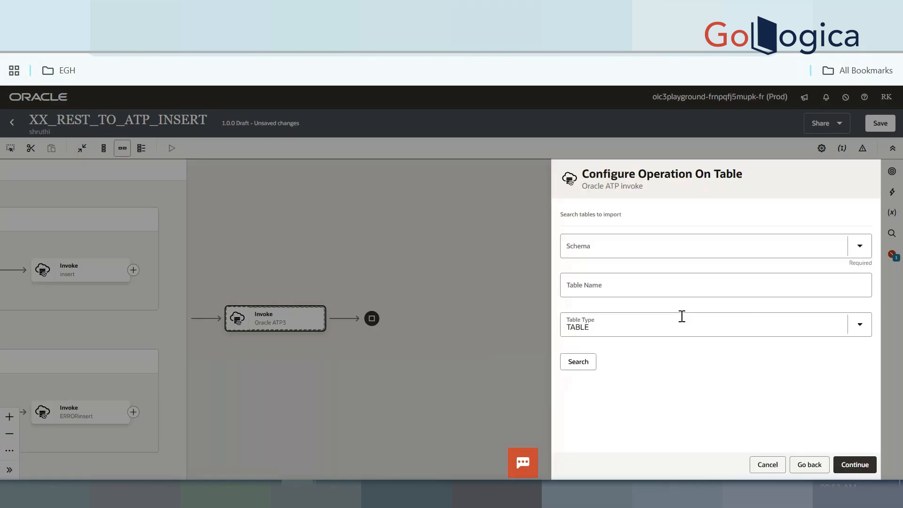
Choose the ADMIN schema, import the AAA_EMPOLYEE table, and finish the FFINSERT endpoint wizard
left_click(614, 243)
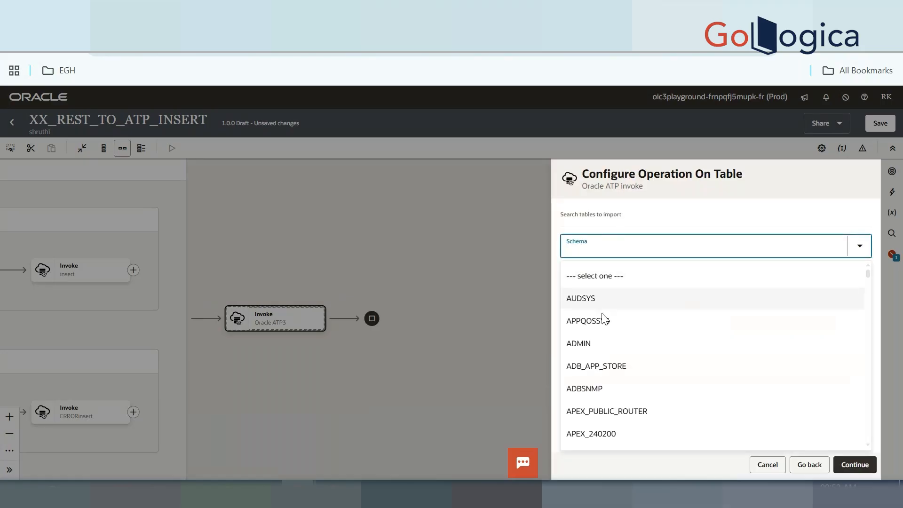
left_click(608, 341)
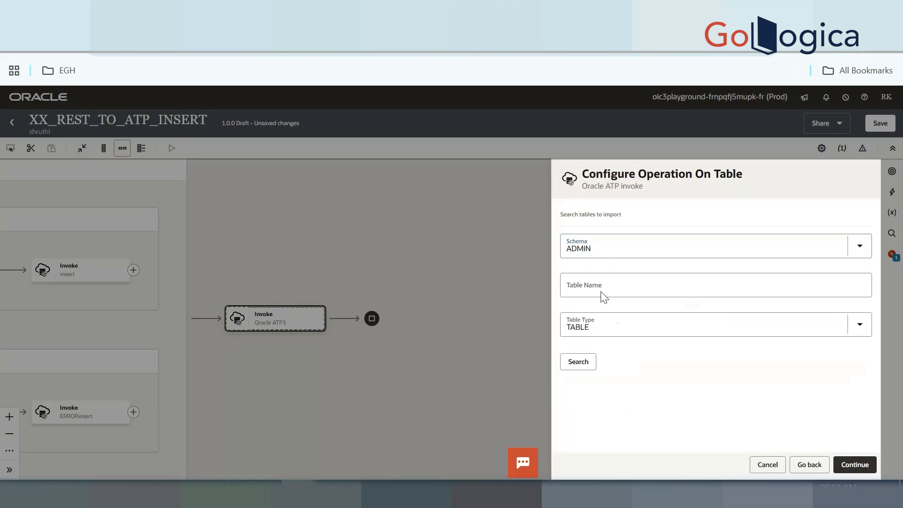
left_click(582, 364)
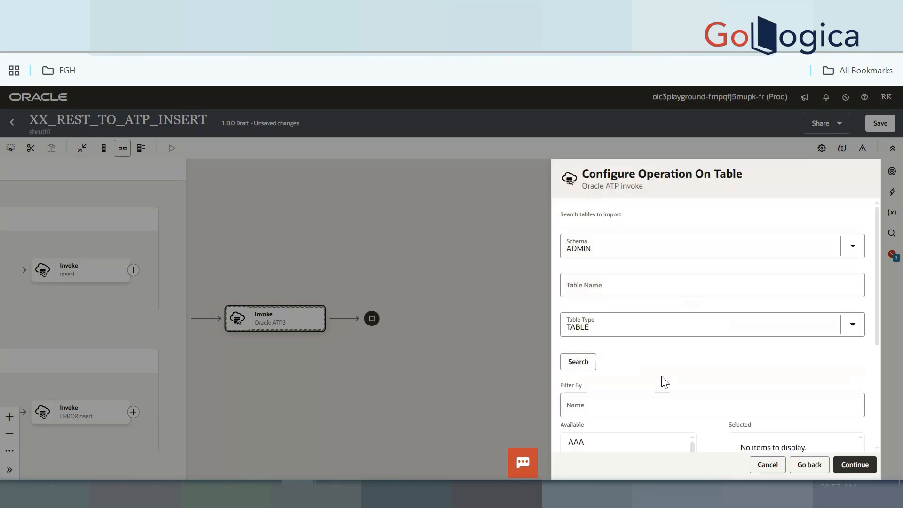
scroll(662, 383, "down", 3)
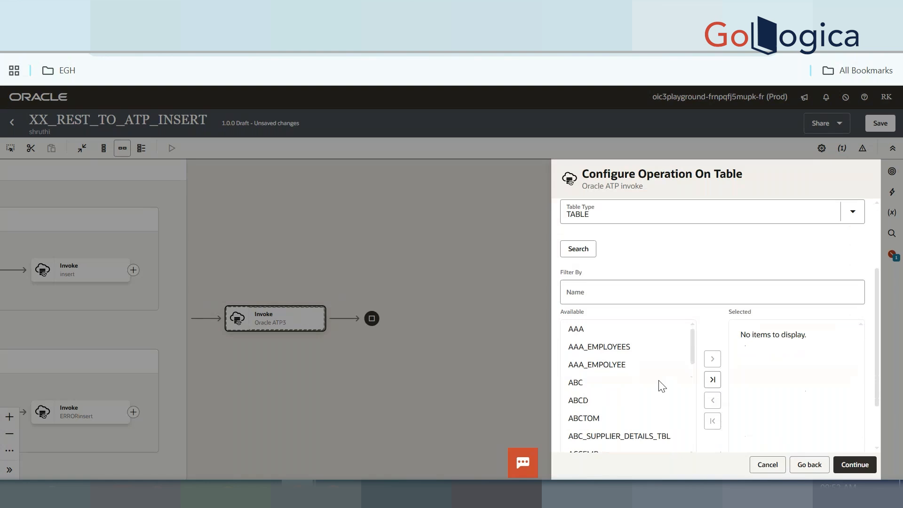
left_click(610, 364)
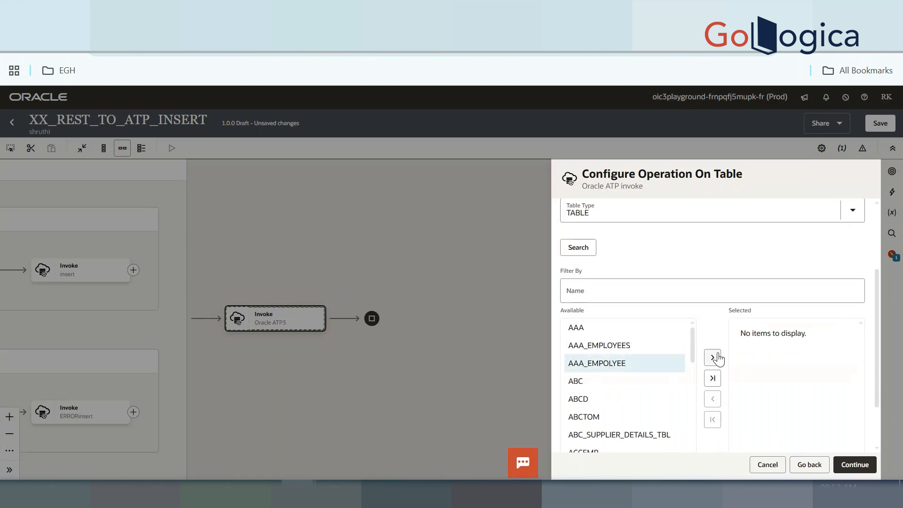
left_click(712, 357)
left_click(780, 336)
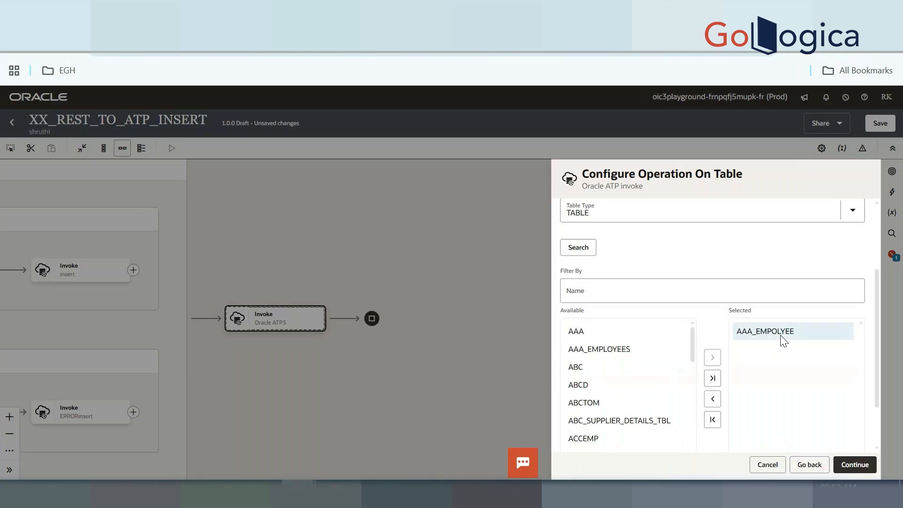
scroll(781, 337, "down", 2)
left_click_drag(610, 423, 594, 425)
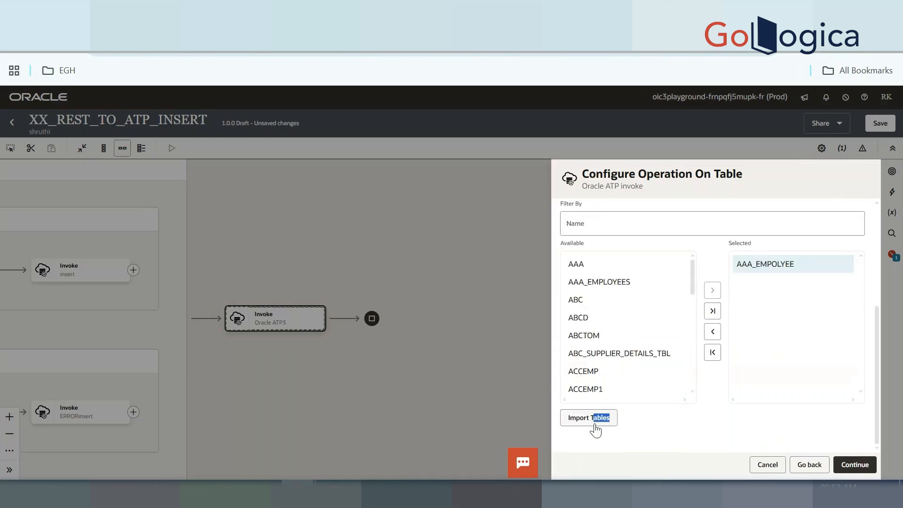
left_click(594, 417)
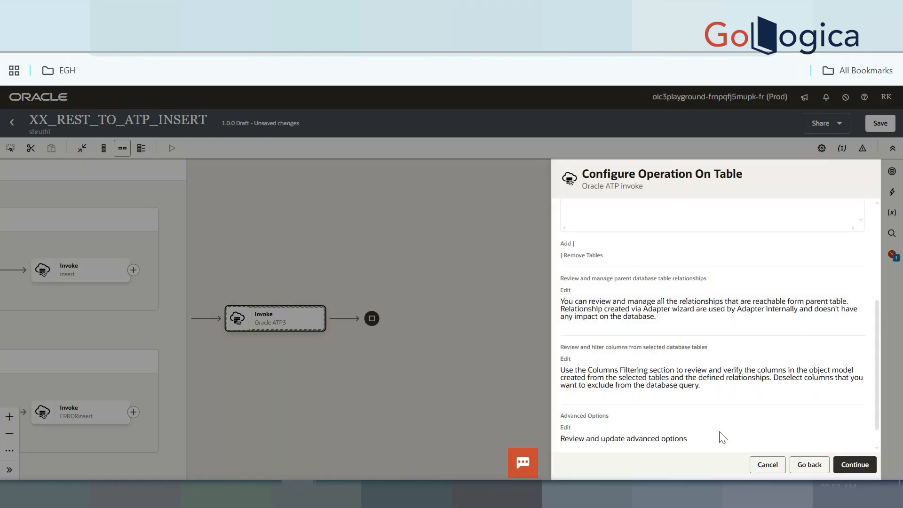
left_click(855, 465)
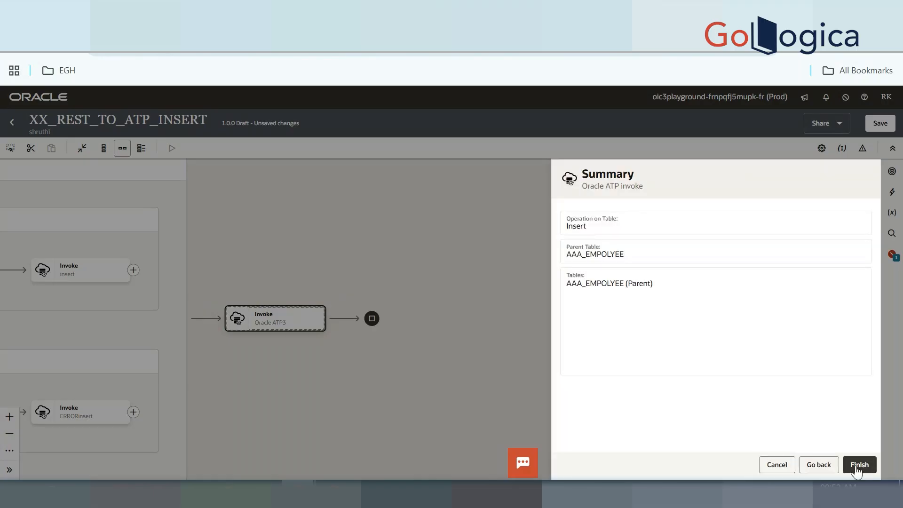
left_click(855, 466)
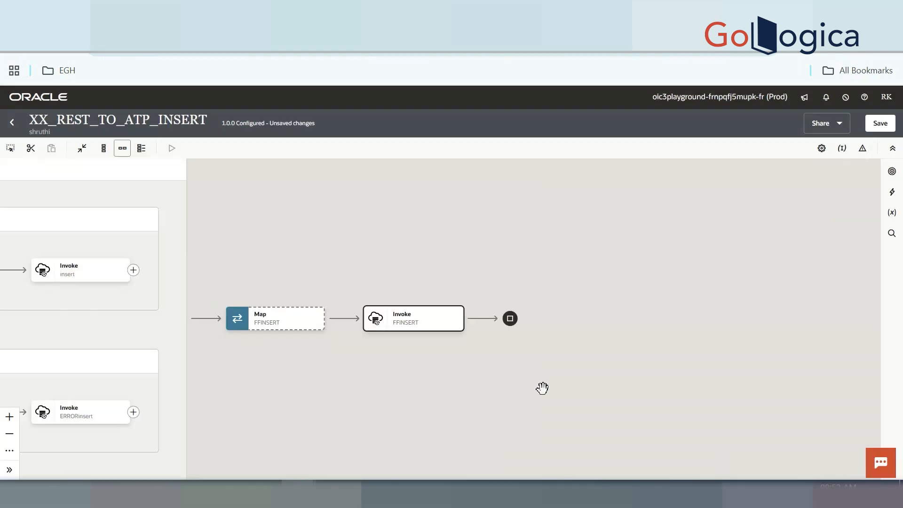
Review the flow by selecting the insert invoke, Map FFINSERT, employees trigger and FFINSERT invoke nodes
left_click_drag(263, 318, 553, 273)
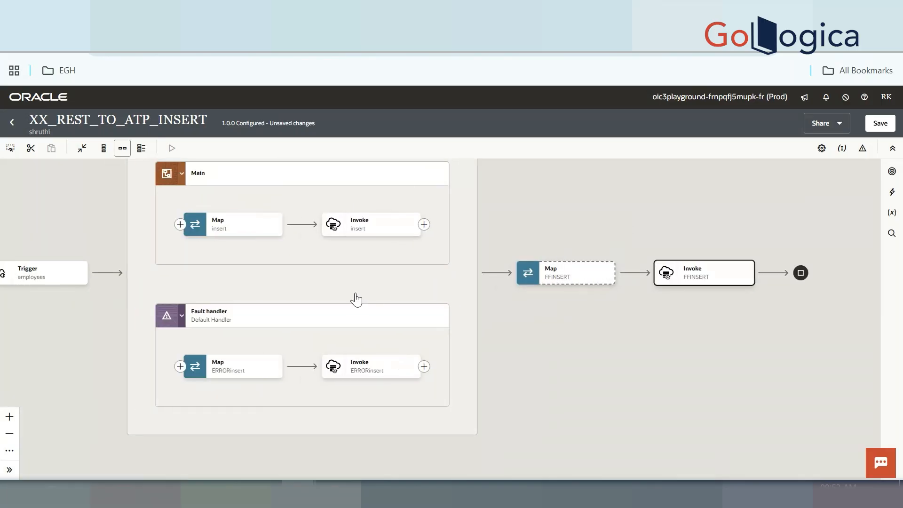
left_click(366, 232)
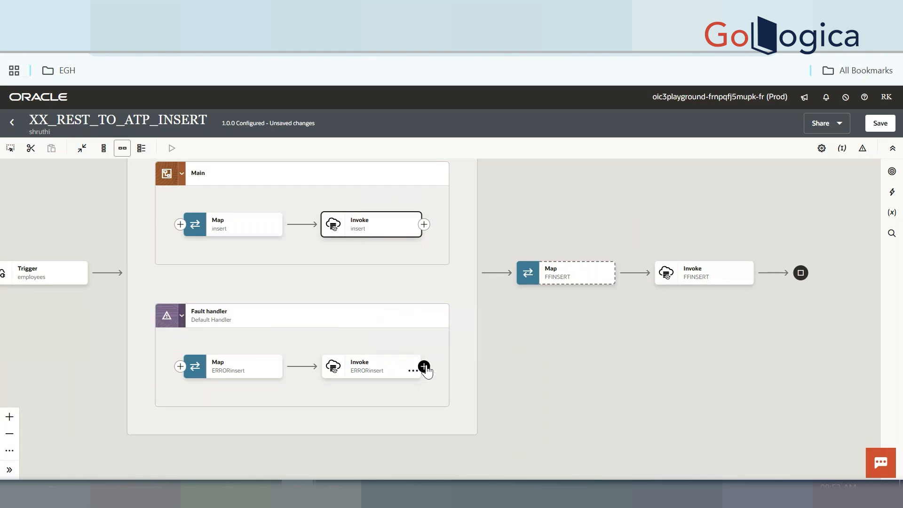
left_click(563, 278)
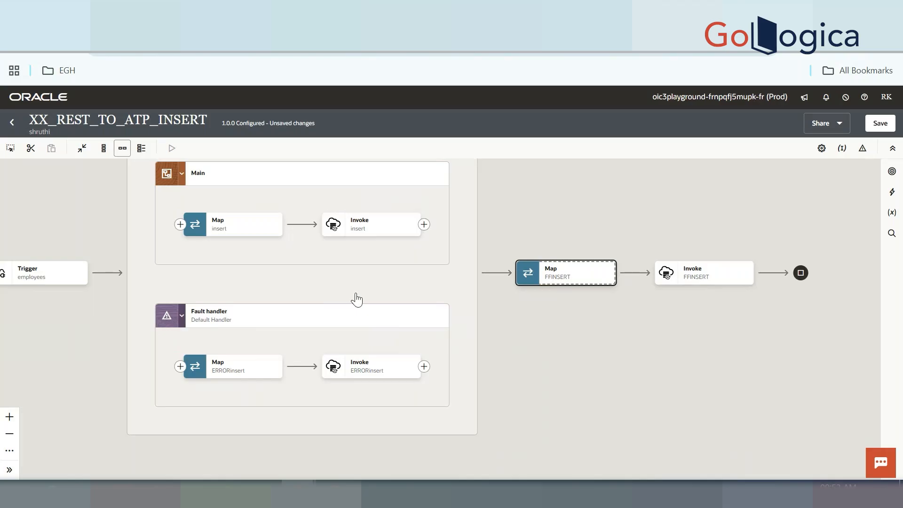
mouse_move(362, 234)
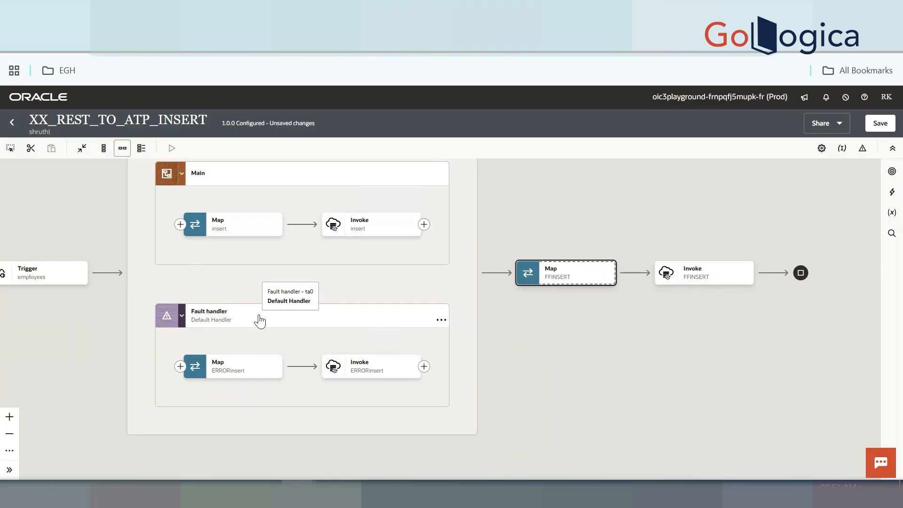
mouse_move(350, 370)
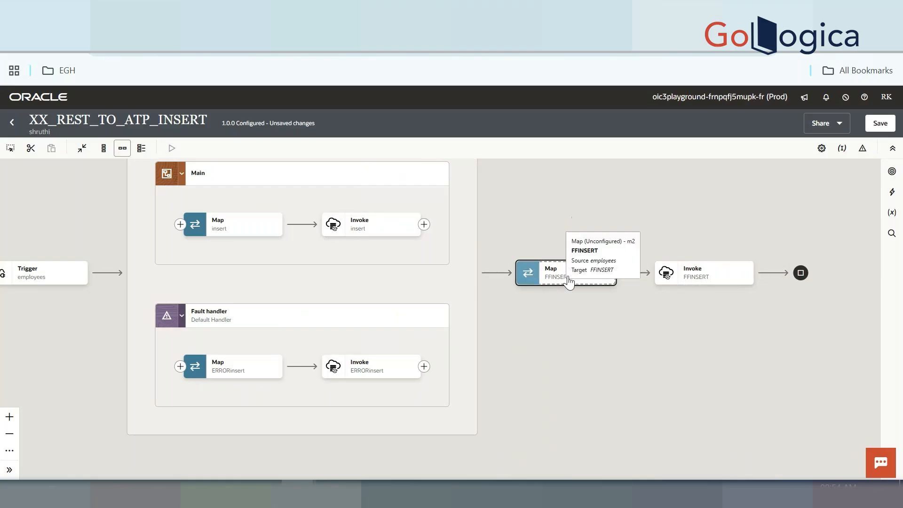
left_click(48, 264)
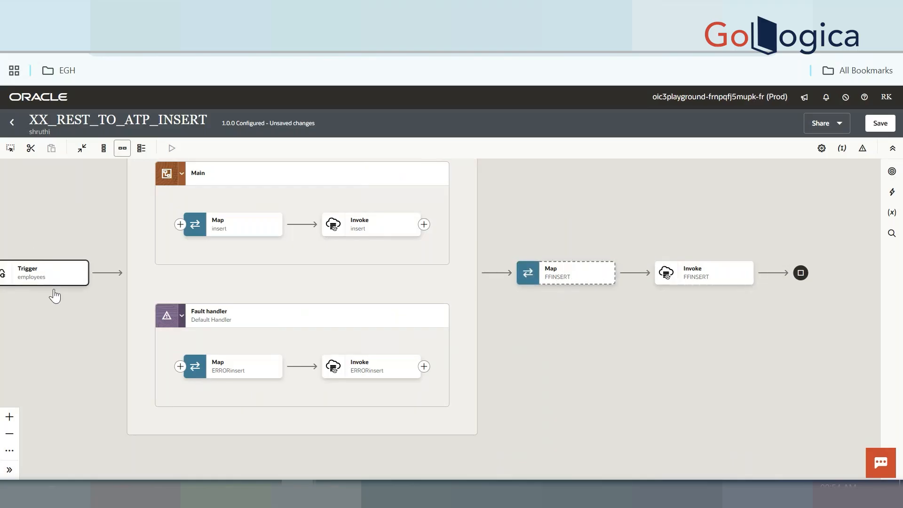
left_click(736, 273)
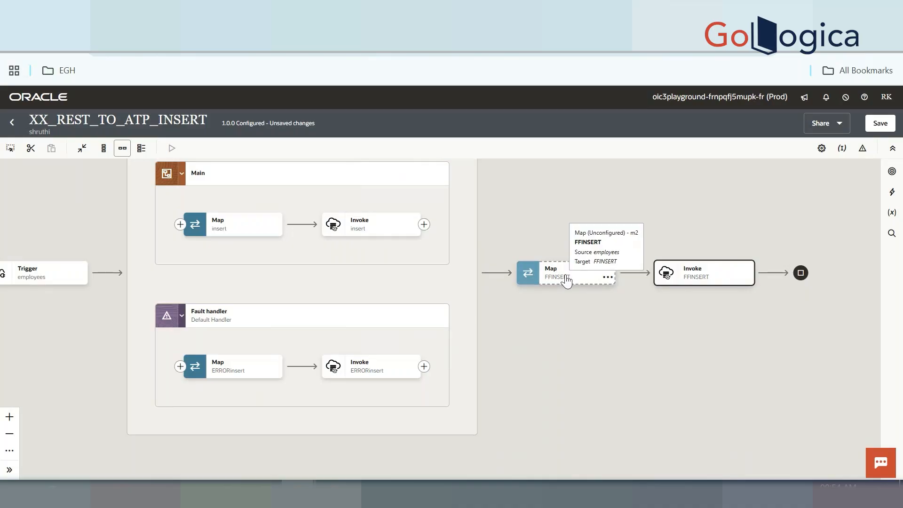
left_click(360, 231)
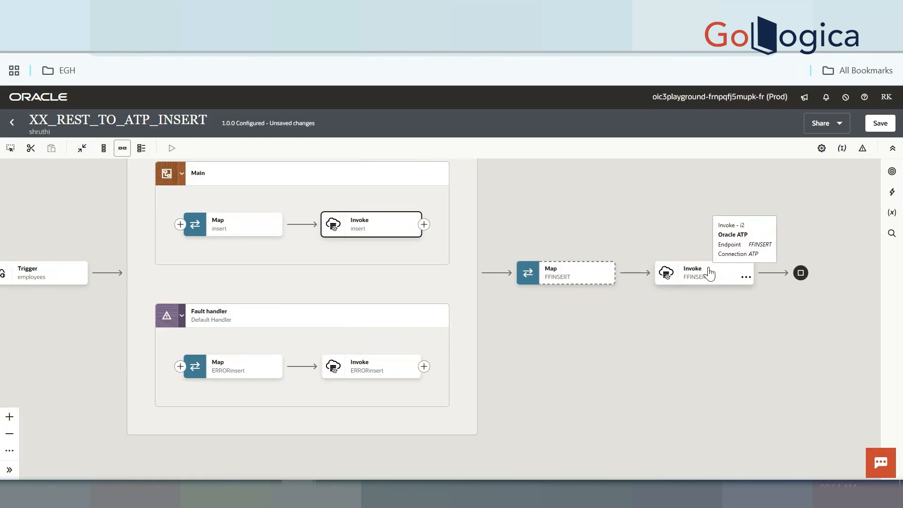
scroll(708, 275, "up", 2)
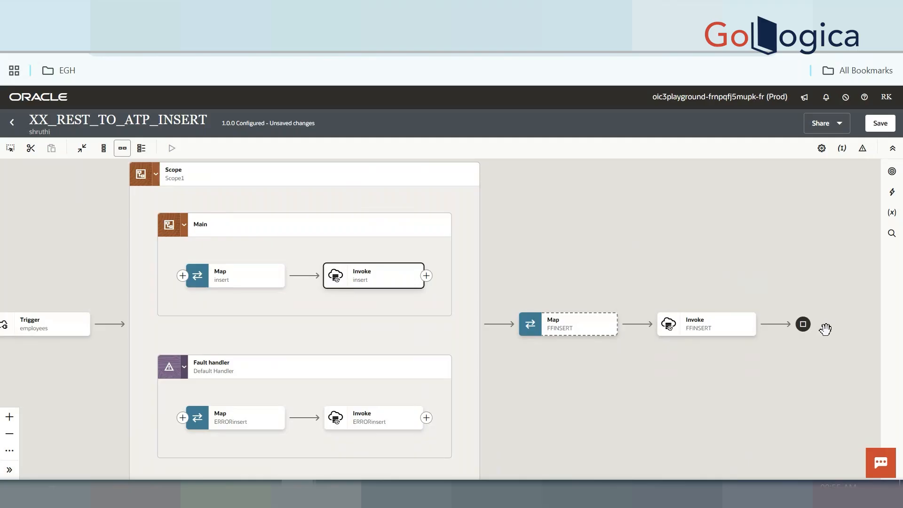
left_click(365, 277)
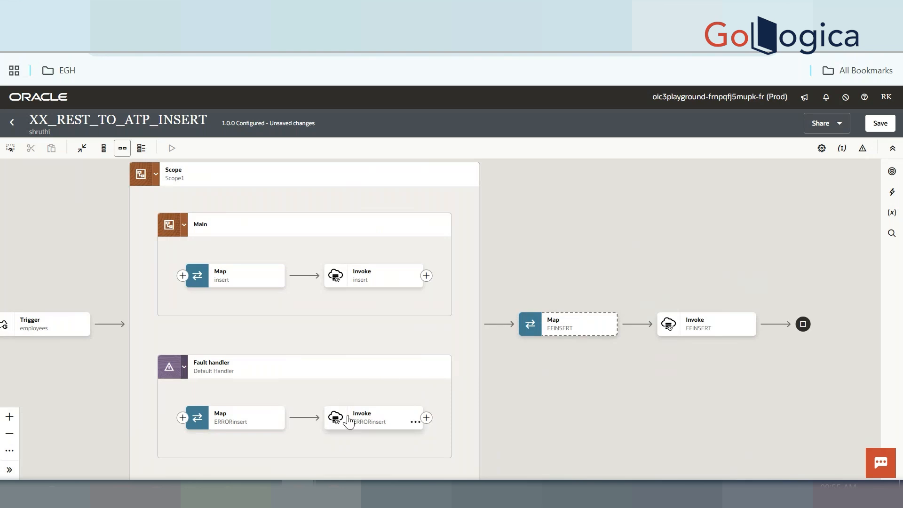
Add a Re-throw fault action after the ERRORinsert invoke in the Default Handler
left_click(426, 418)
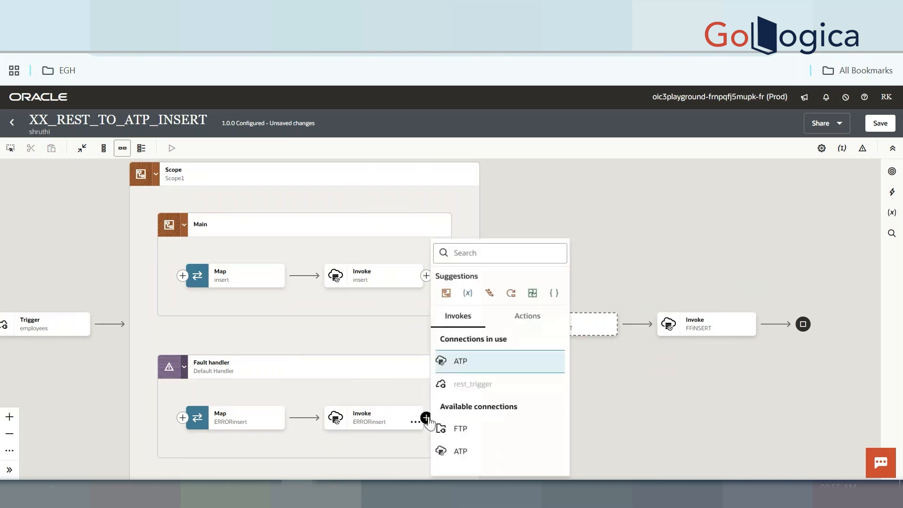
left_click(528, 324)
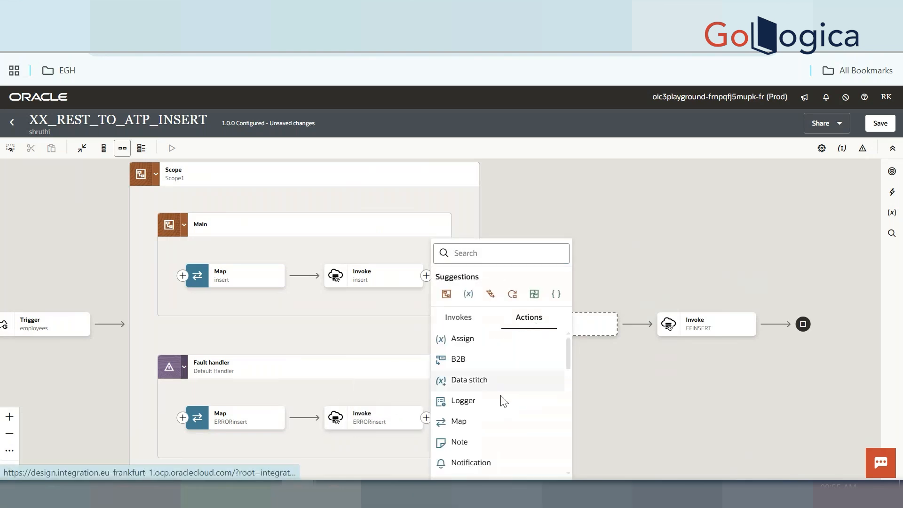
scroll(496, 412, "down", 3)
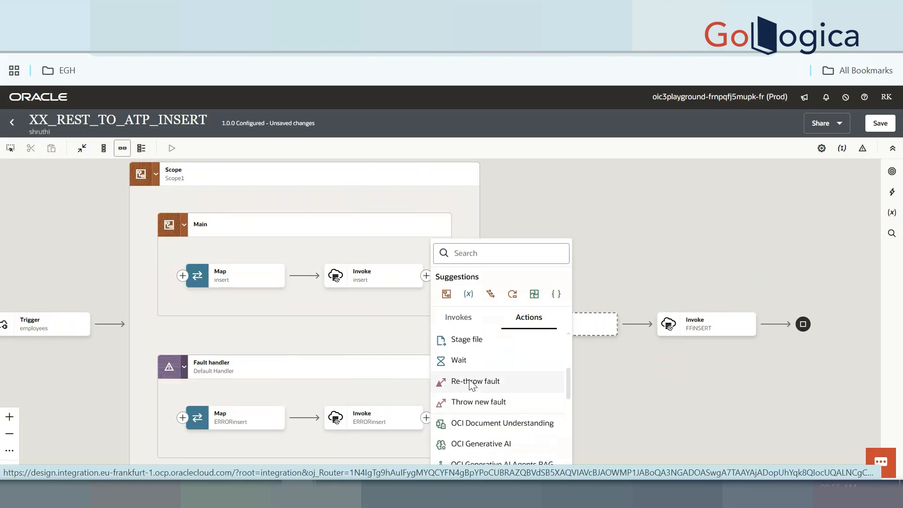
left_click(494, 383)
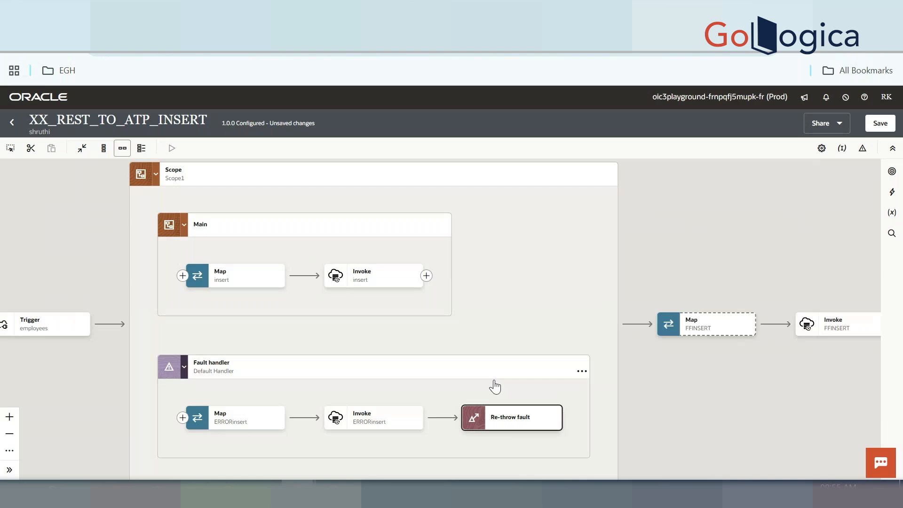
Compare the Main insert invoke and the new Re-throw fault step by selecting each in turn
left_click(379, 280)
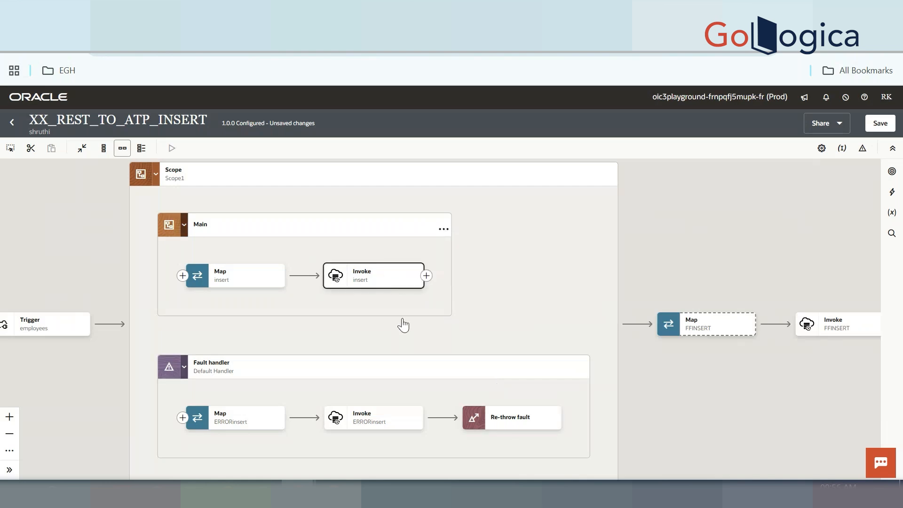
left_click(527, 422)
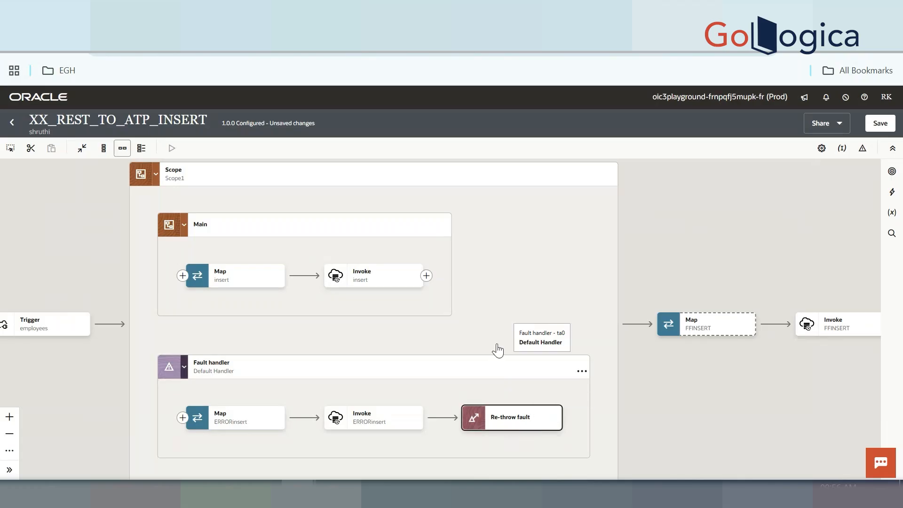
left_click(383, 278)
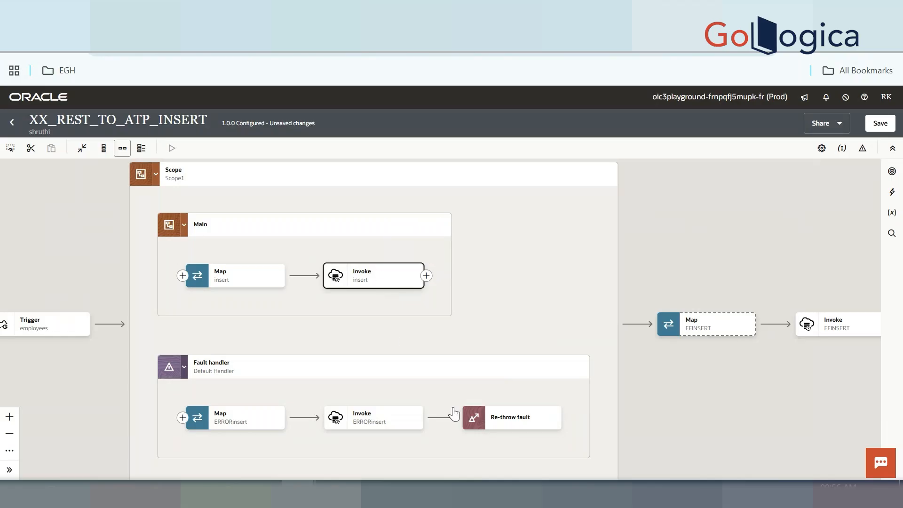
left_click(509, 419)
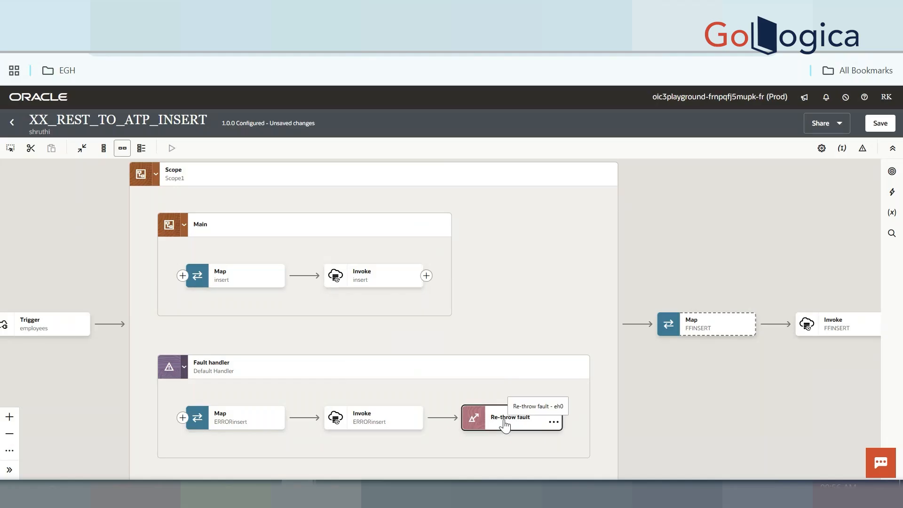
Show the global fault handler and list actions for the link between Global fault and Re-throw fault
left_click(863, 149)
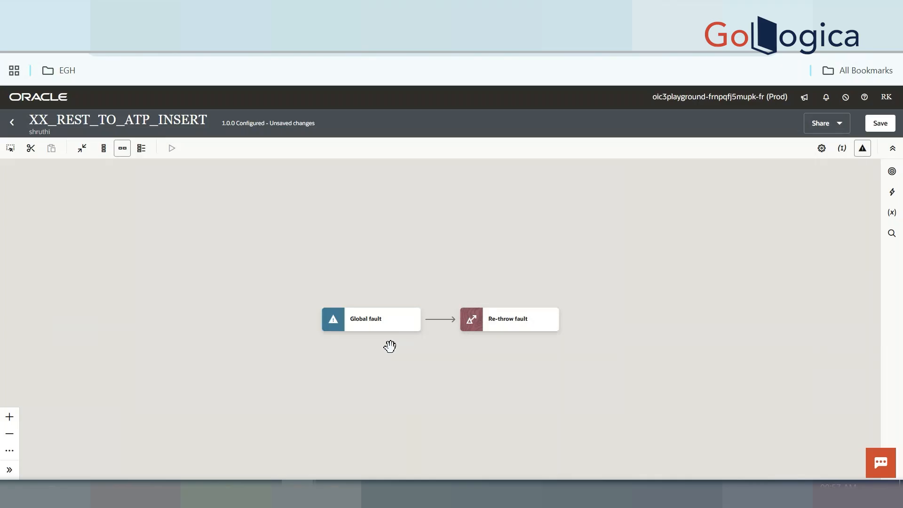
mouse_move(440, 324)
left_click(439, 322)
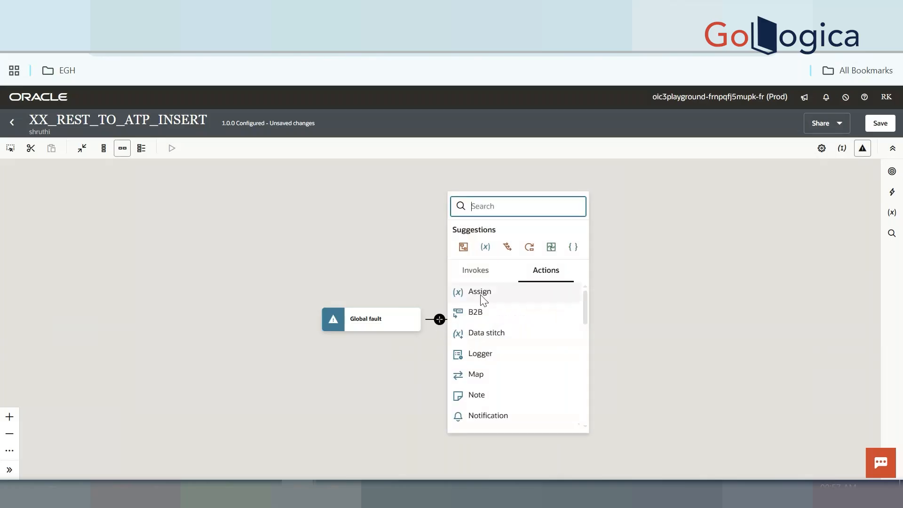
Insert a Notification step after Global fault, then return to the main integration flow
left_click(513, 412)
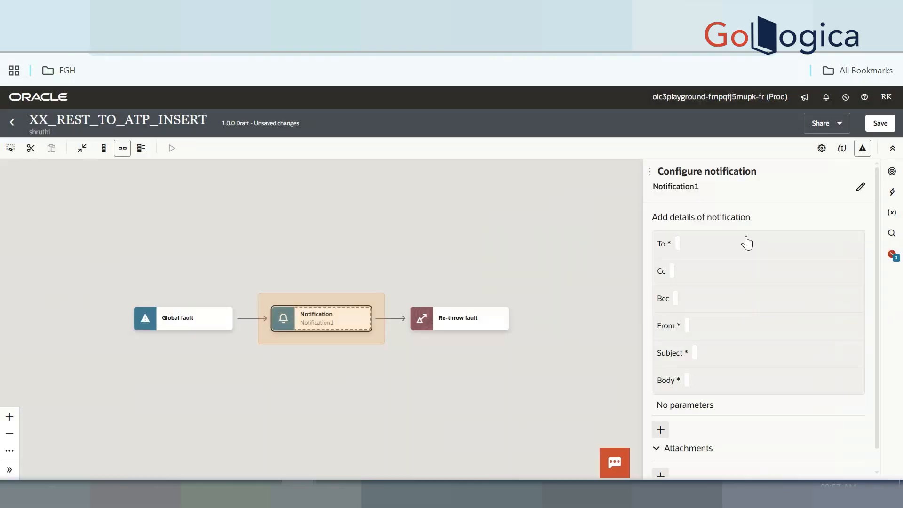
left_click(863, 149)
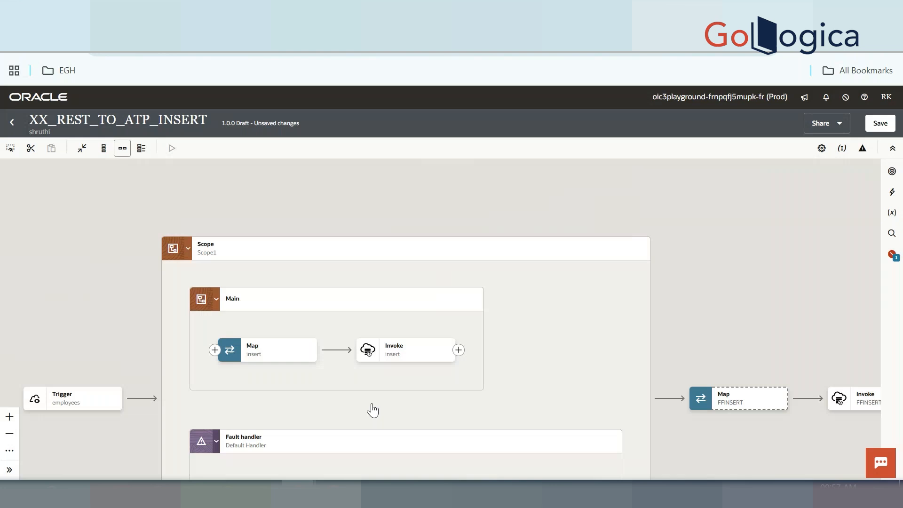
left_click_drag(372, 404, 415, 319)
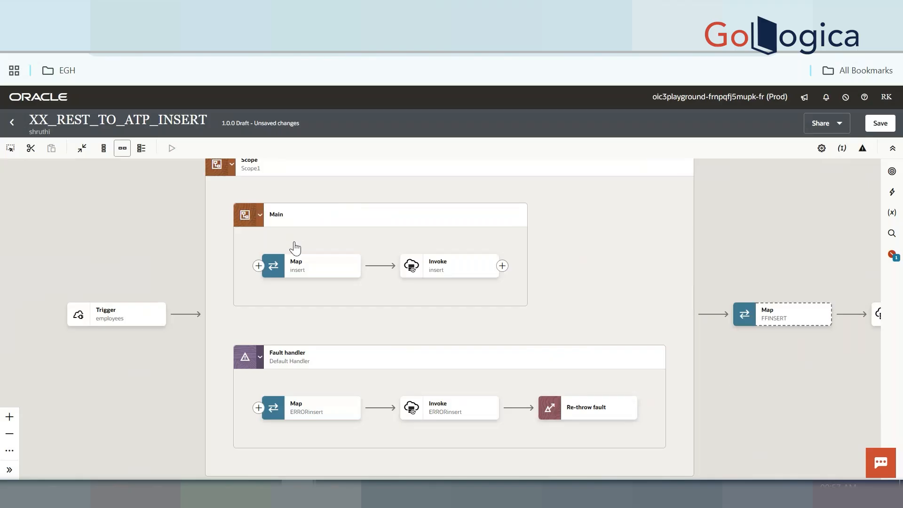
left_click_drag(295, 248, 295, 305)
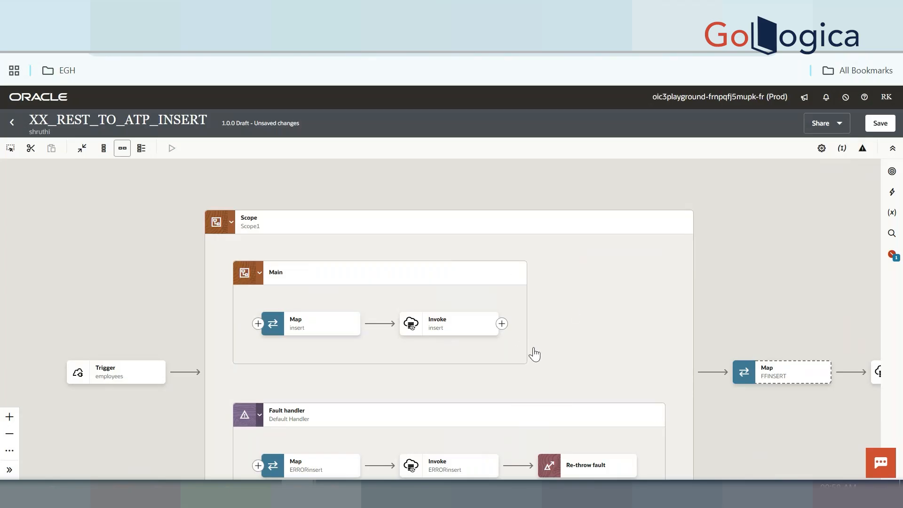
left_click(862, 149)
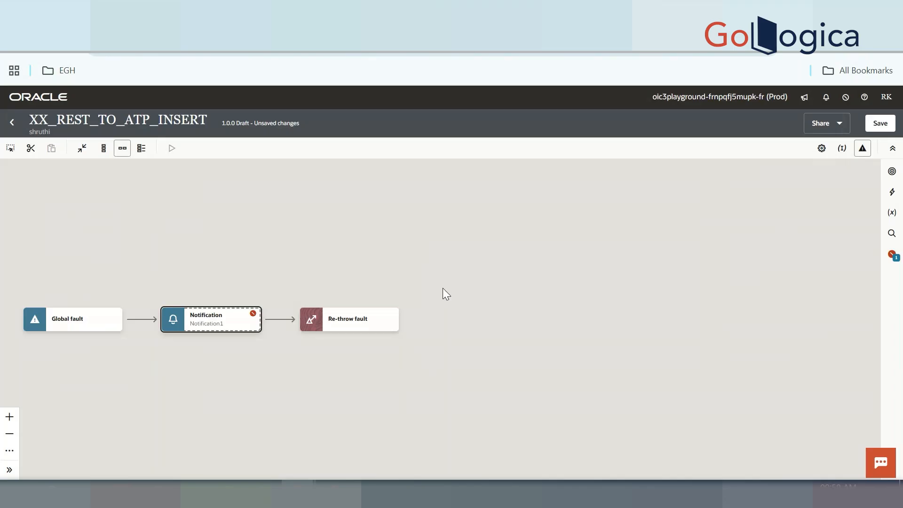
Return from the global fault handler to the main flow and pan across Scope1, FFINSERT and the Trigger
left_click(865, 154)
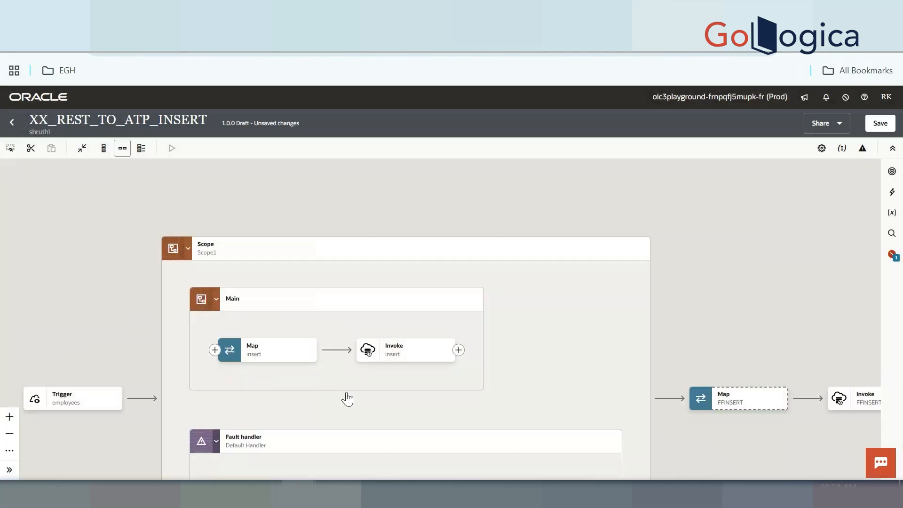
left_click_drag(347, 397, 379, 292)
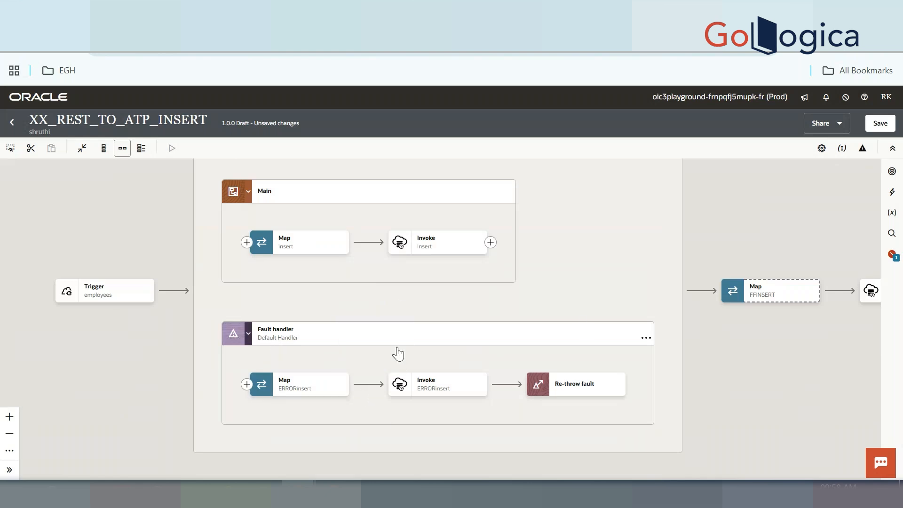
left_click_drag(396, 353, 397, 373)
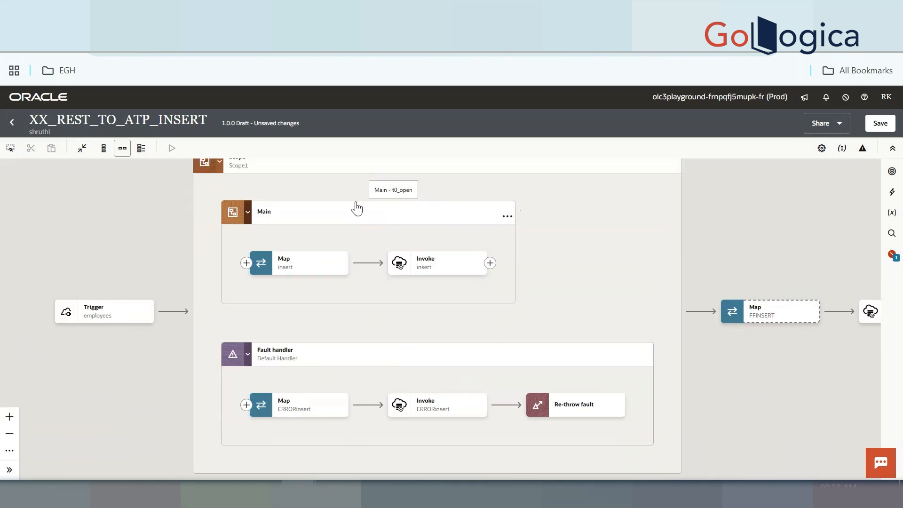
left_click_drag(361, 324, 168, 297)
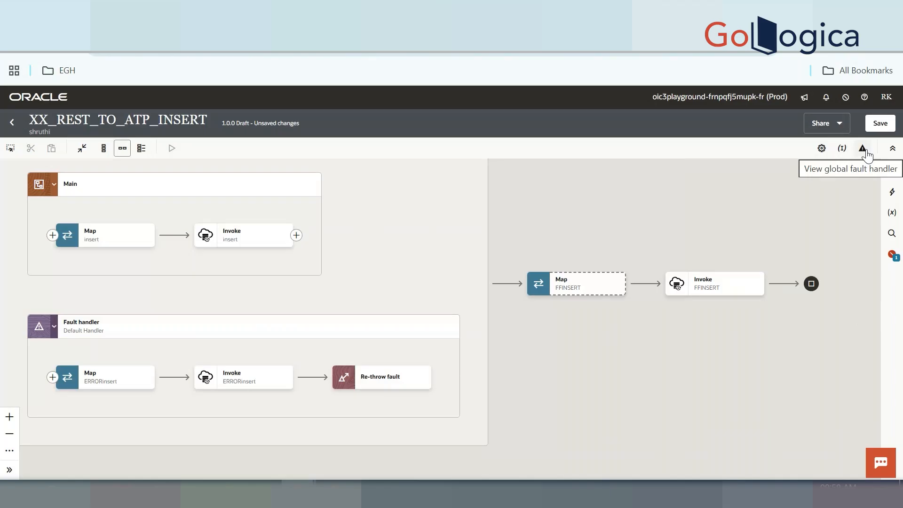
left_click_drag(189, 335, 320, 283)
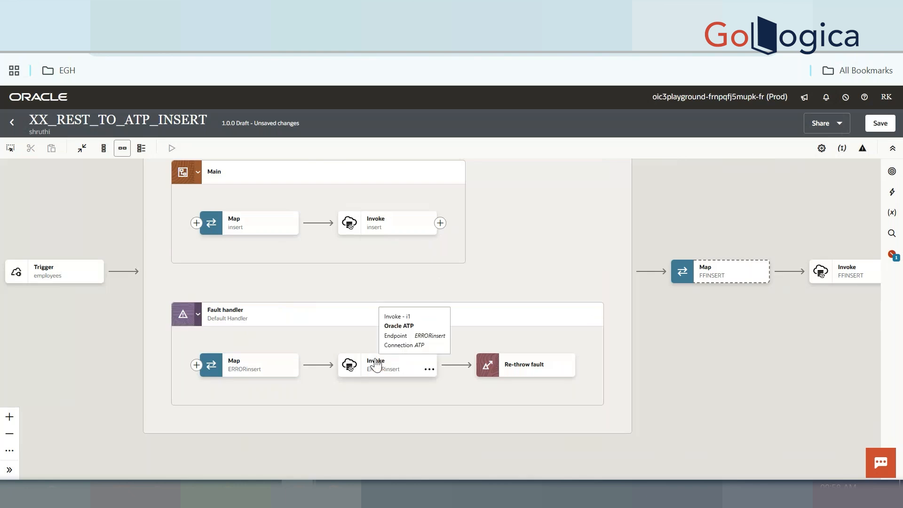
left_click_drag(133, 275, 312, 306)
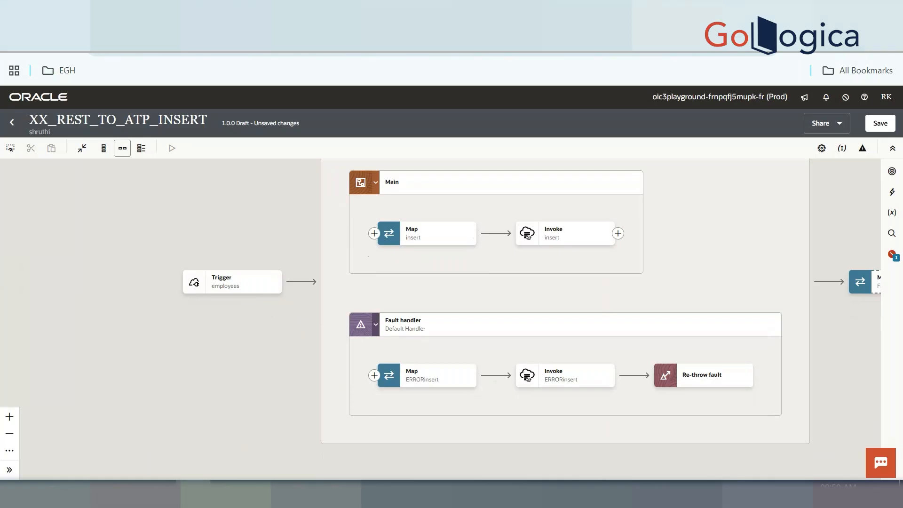
In the Notepad++ notes, add the heading VARIABLES below the fault XML
left_click(217, 491)
left_click(216, 439)
scroll(216, 440, "down", 6)
key("Return")
key("Return")
key("Return")
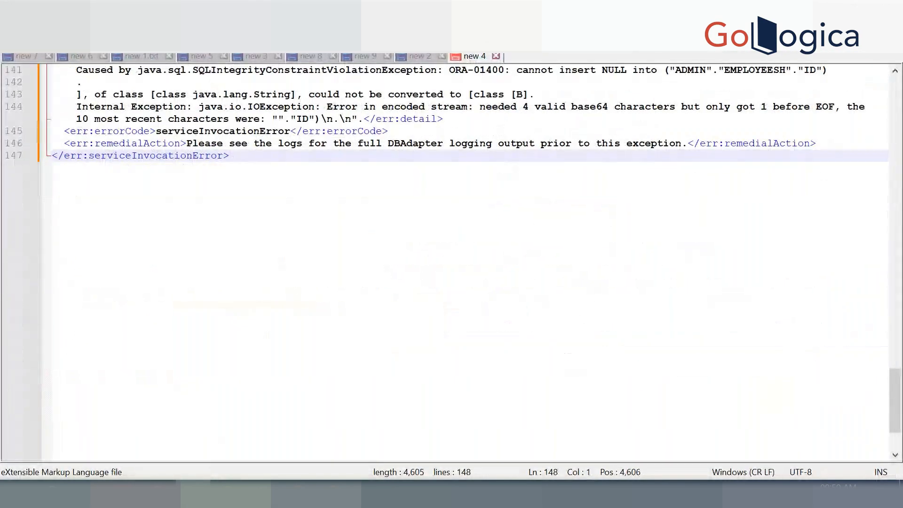
key("Return")
key("Return")
type("VA")
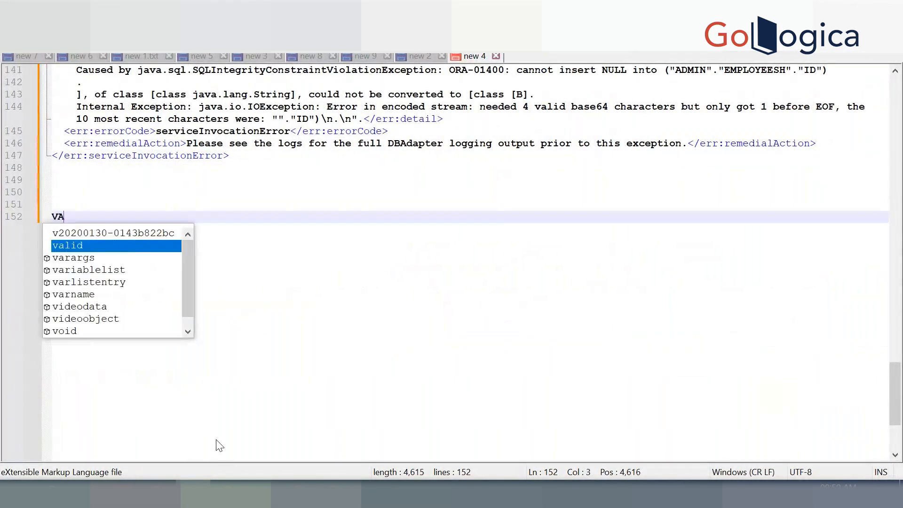
type("RIABKE")
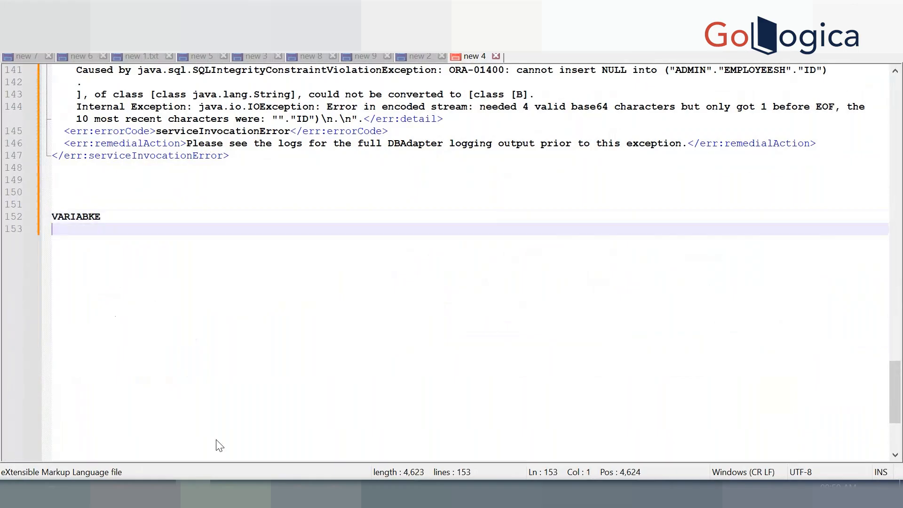
key("BackSpace")
key("BackSpace")
type("LES")
Add the headings LOCAL VARIABLE and GLOBAL VARIABLE on separate lines below it
key("Return")
key("Return")
key("Return")
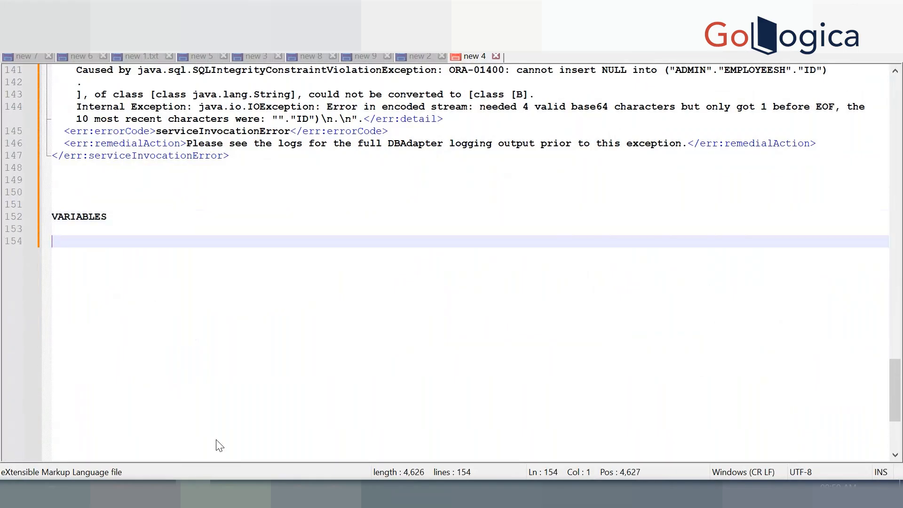
type("LOCAL VARIAL")
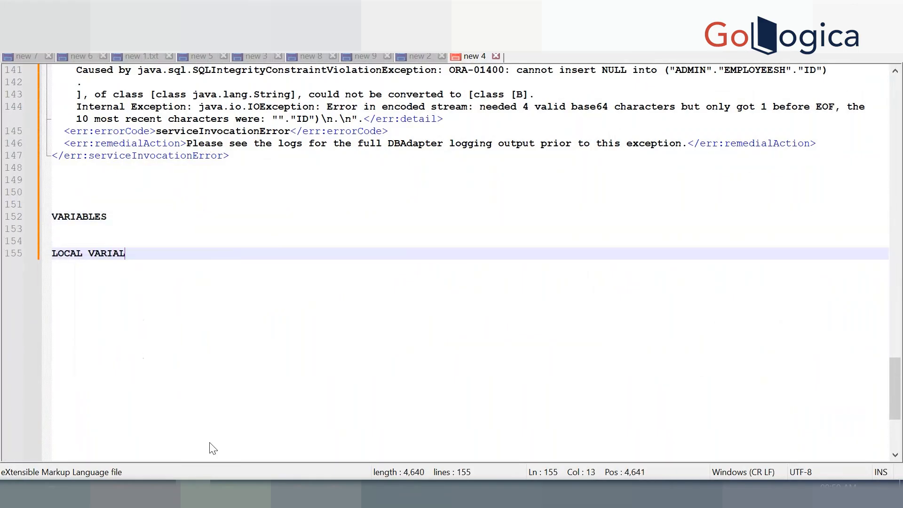
key("BackSpace")
type("BLE")
key("Return")
key("Return")
key("Return")
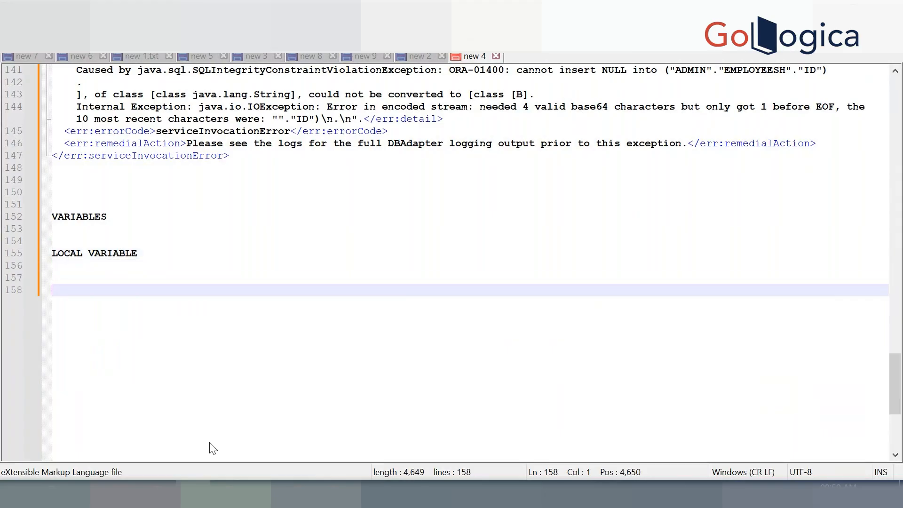
type("GLOBAL VARIABLE")
key("Return")
key("Return")
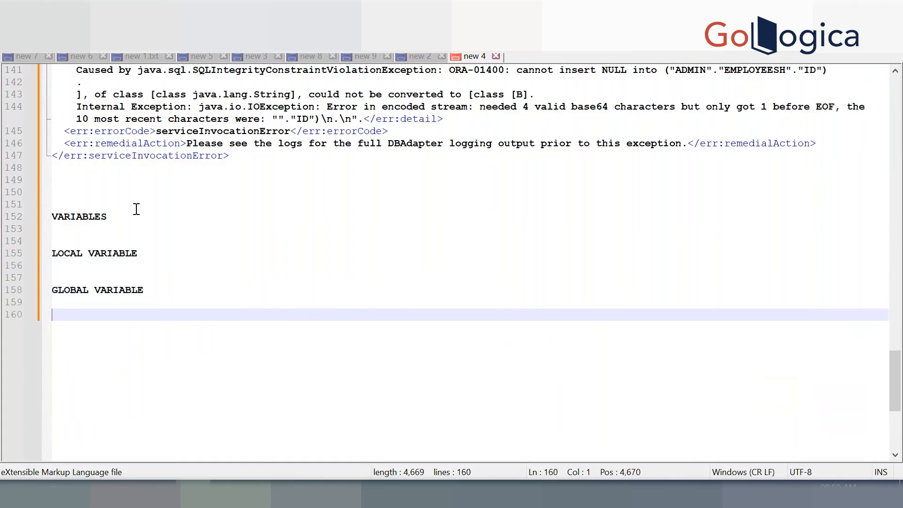
left_click(208, 245)
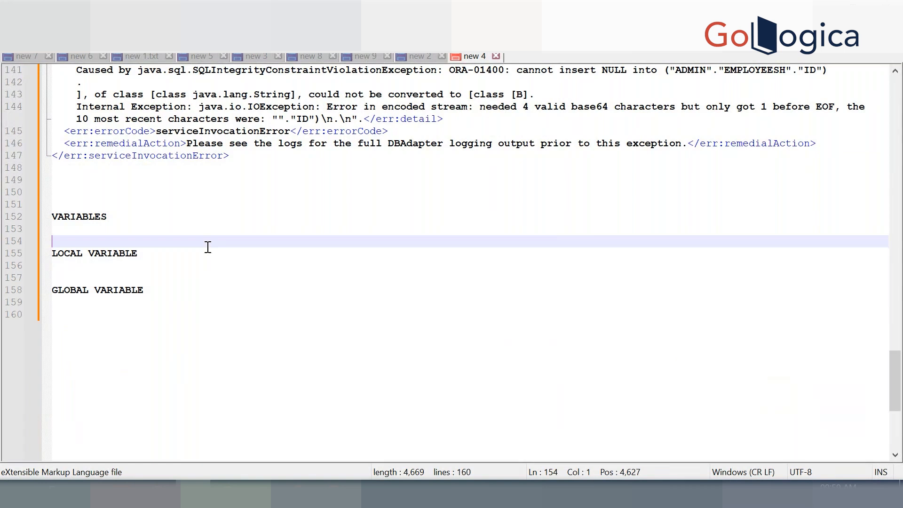
Note under LOCAL VARIABLE that it is accessible within the flow and only string variables are allowed
left_click(217, 255)
type("--> W")
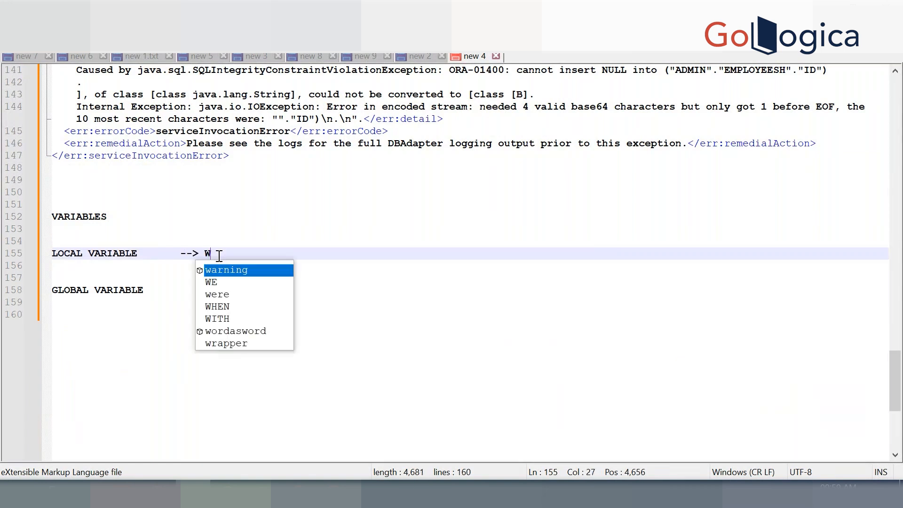
type("ITH IN THE FLOW WE CA")
key("Escape")
key("BackSpace")
type("CAN ACCES")
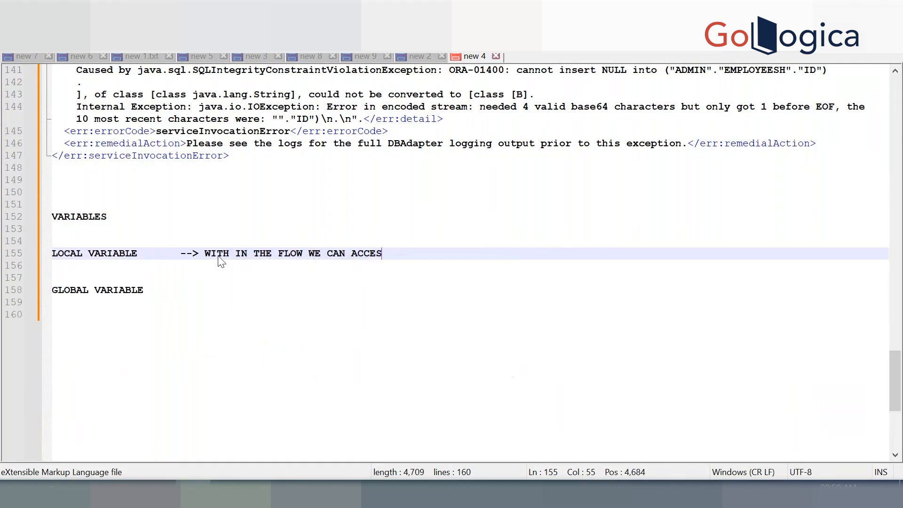
type("S ,,")
key("Return")
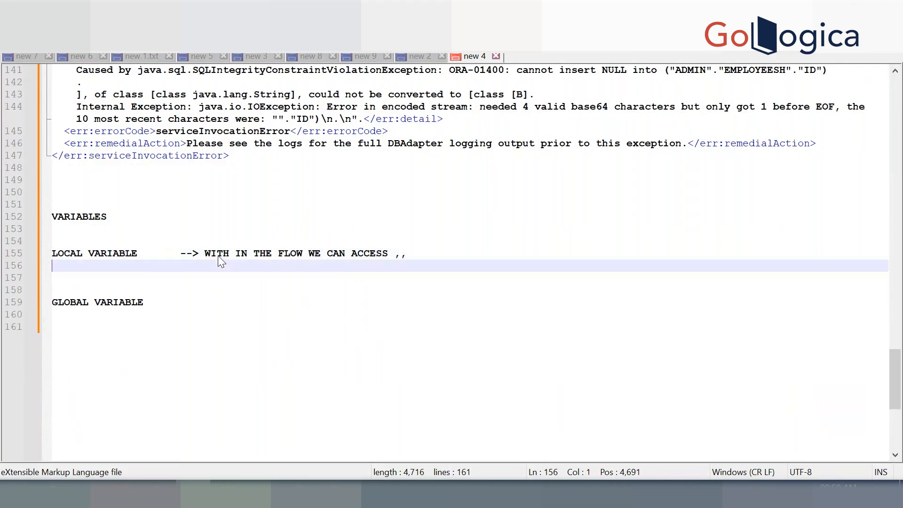
key("Tab")
key("Tab")
key("Tab")
type("--> WE CAN CREAT")
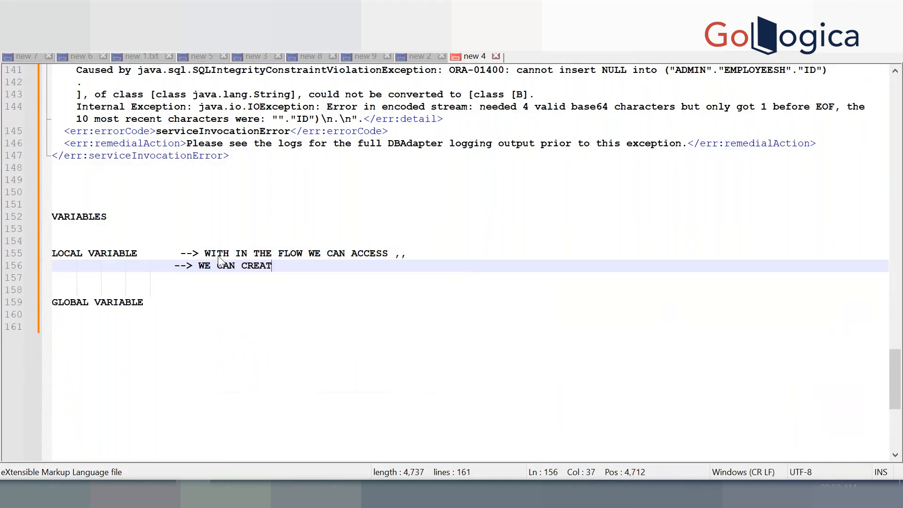
type("E ONLY ST")
type("NG")
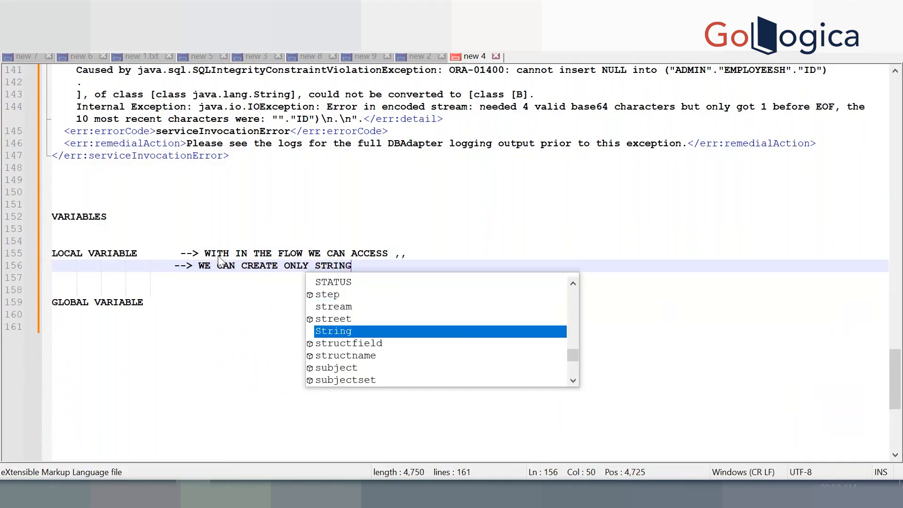
type(" VARIABLE")
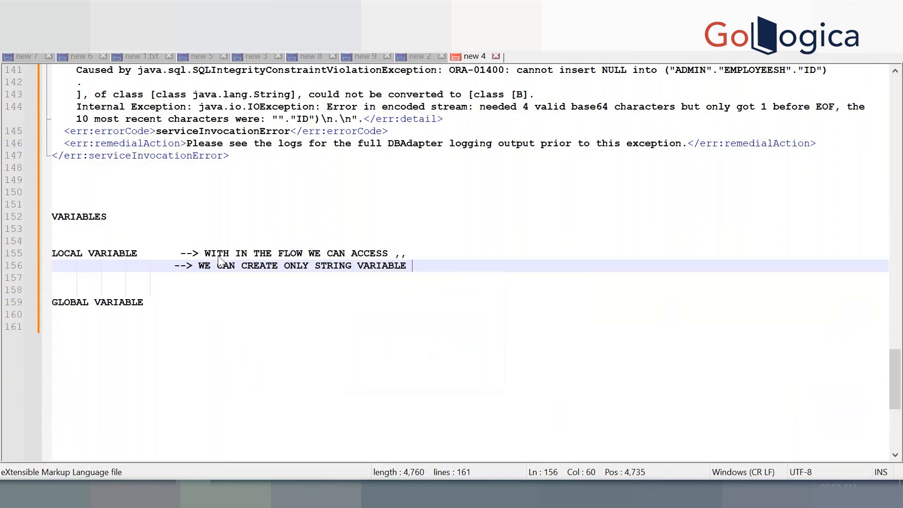
key("Return")
Add the note '--> BY USING ASSIGN WE CAN CREATE LOCAL VARIABLE AND ASSIGN VALUES'
type("--> BY")
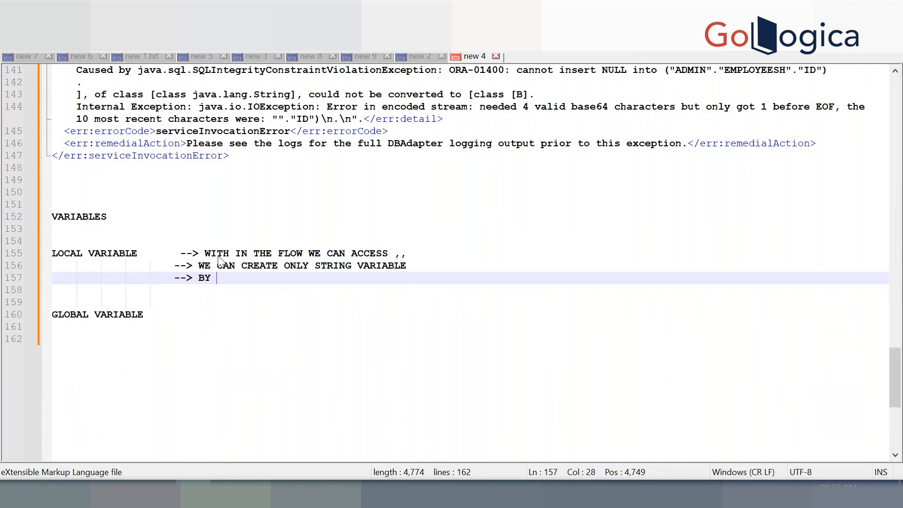
type("USING ASSIGN WE CAN CREATE LO")
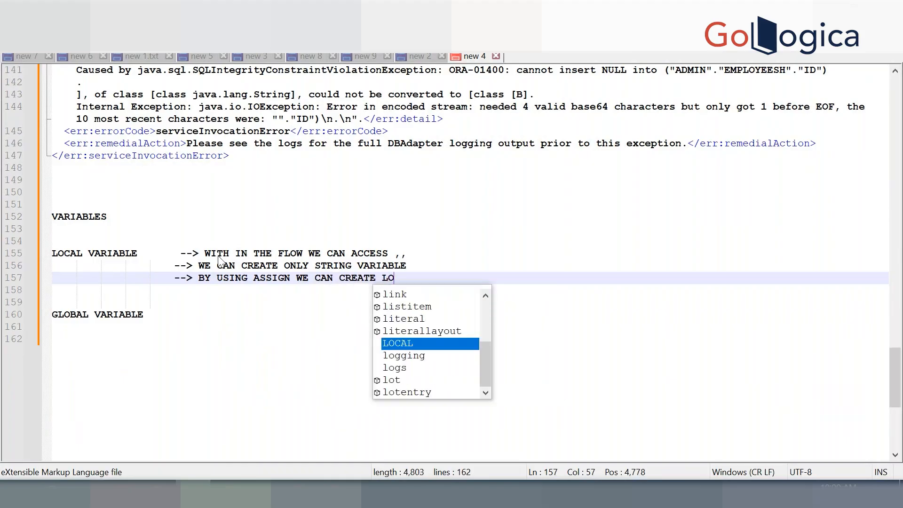
type("CAL VARIABLE AND AS")
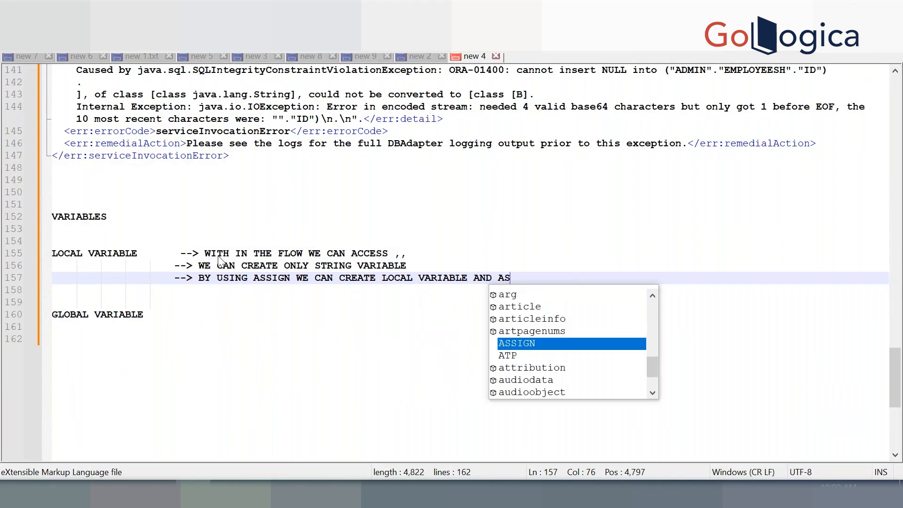
key("BackSpace")
type("D")
key("BackSpace")
type("SSIG")
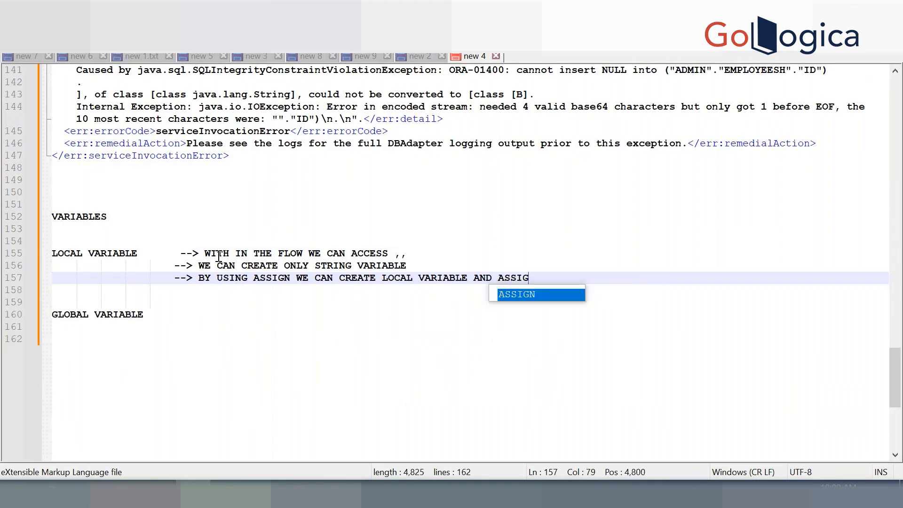
type("N VALUES")
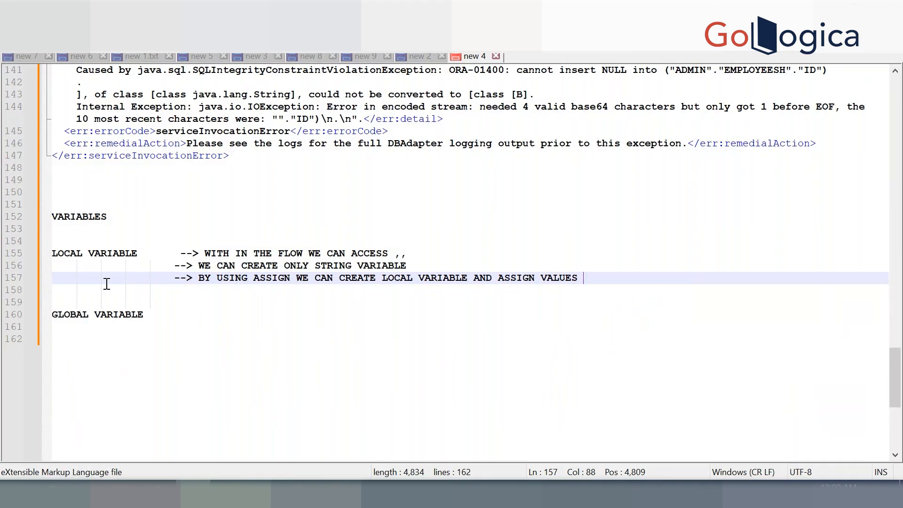
Begin the GLOBAL VARIABLE note with '--> WE CAN CREATE USING'
left_click(200, 324)
left_click(219, 314)
type("--")
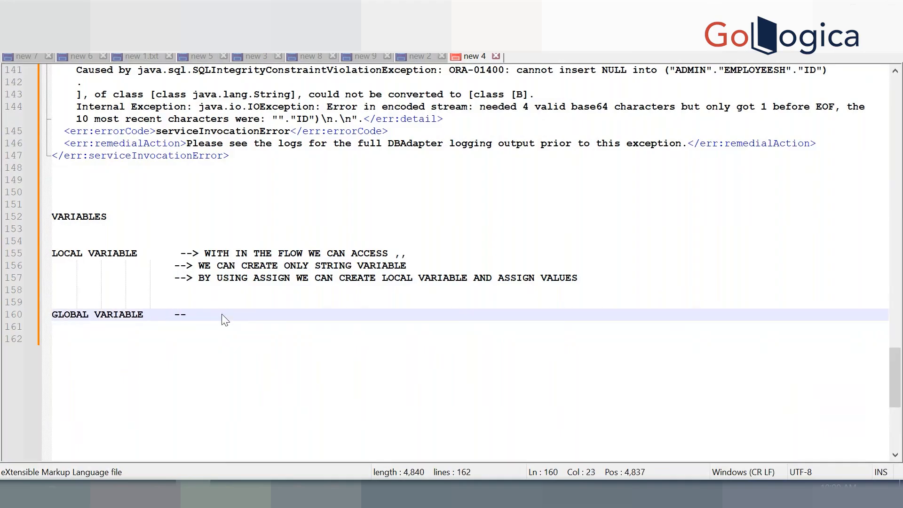
type("> WE CAN C")
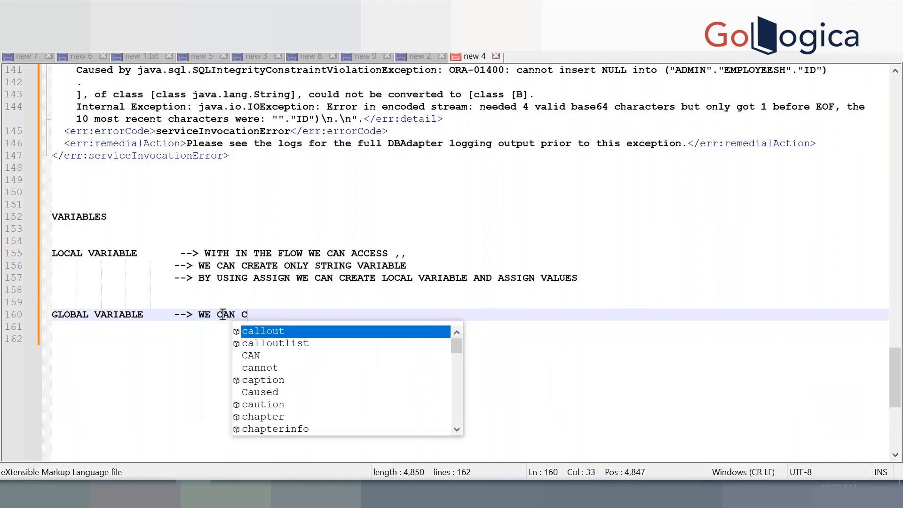
type("REATE USING x")
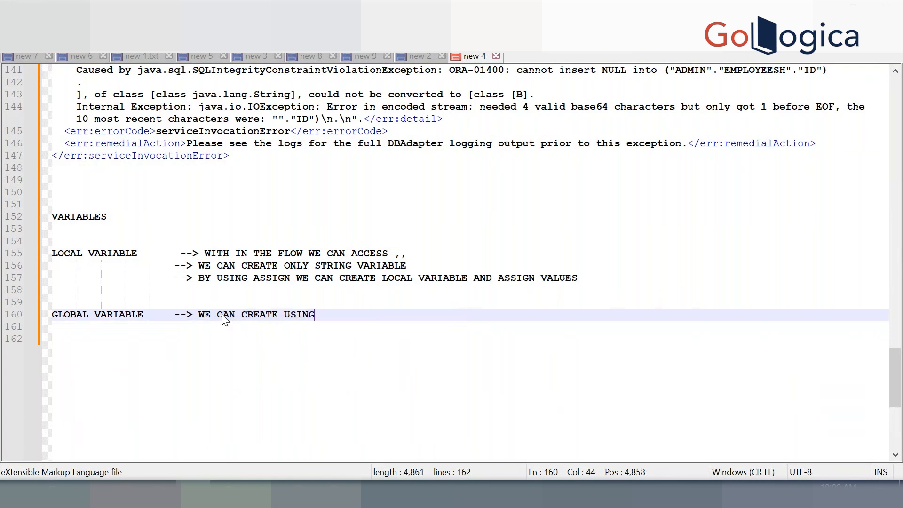
List string, date, number and complex types, then add 'BY USING Data stitch activity'
key("Return")
key("Tab")
key("Tab")
key("Tab")
key("Tab")
key("Tab")
key("Tab")
type("--> S")
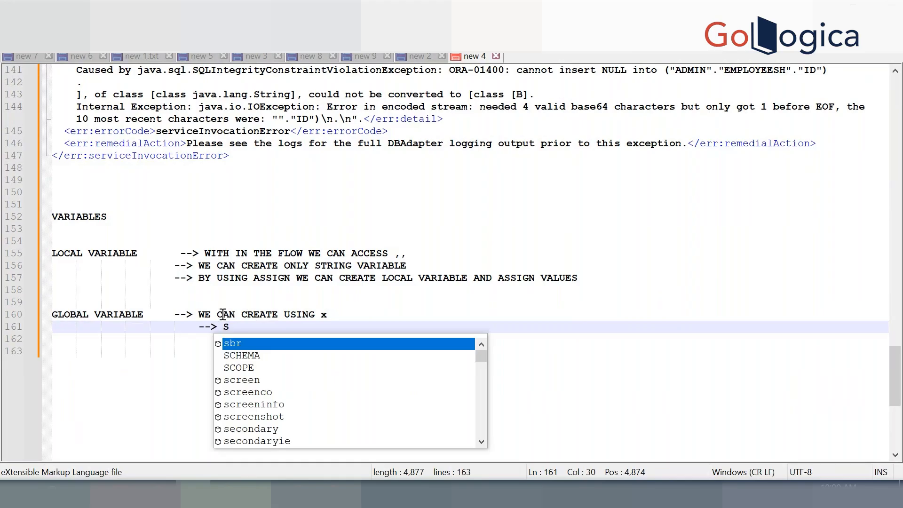
type("TRING ")
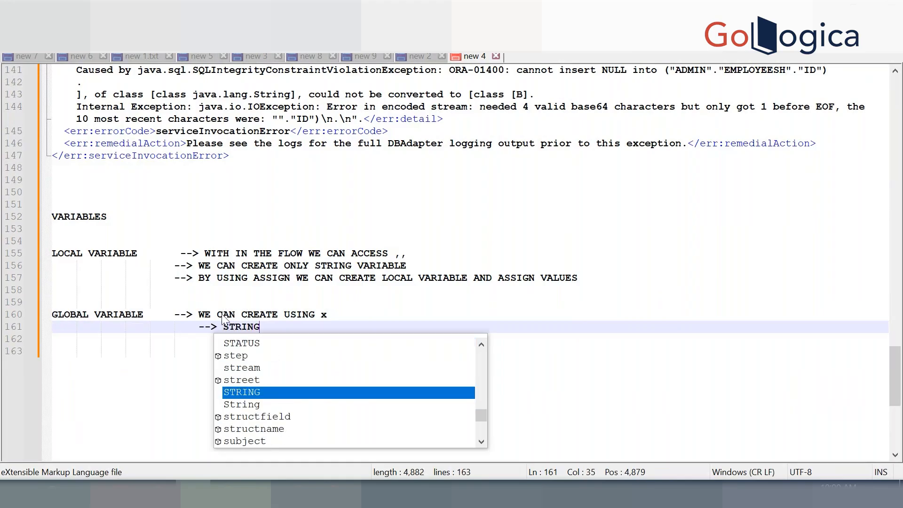
type("TYPE ")
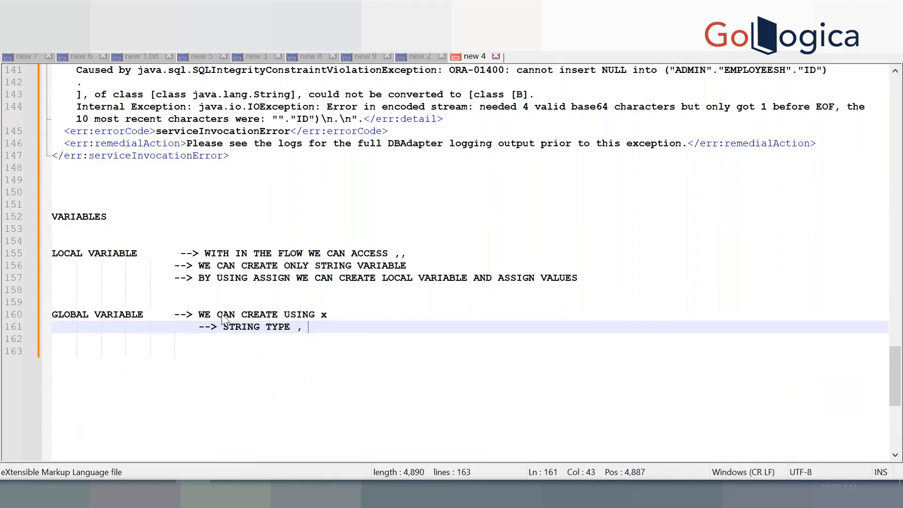
type(", DA")
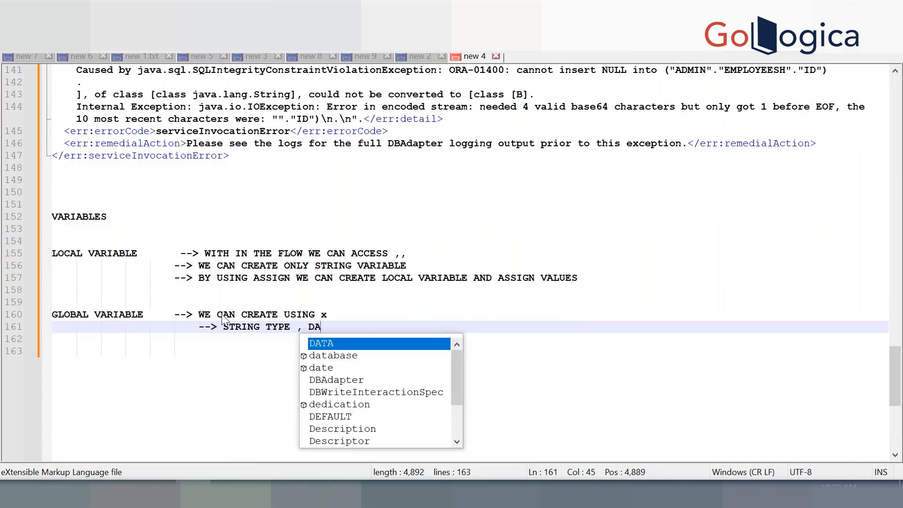
type("TE, NUMBER ")
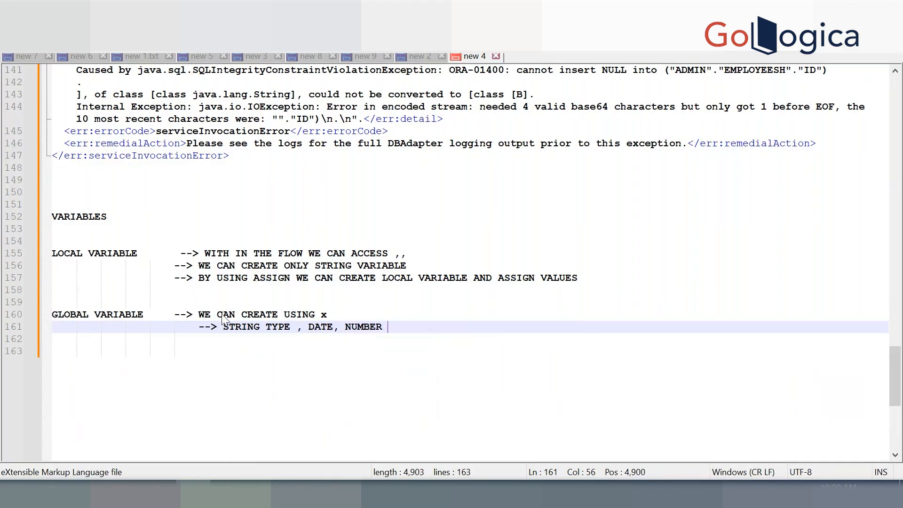
type(", COMPLEX TYPE")
key("Return")
key("Return")
key("Return")
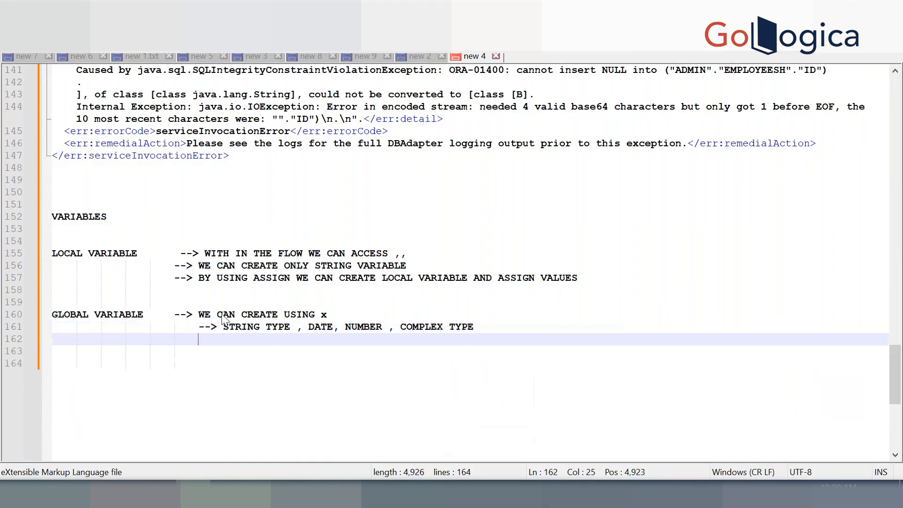
type("BY")
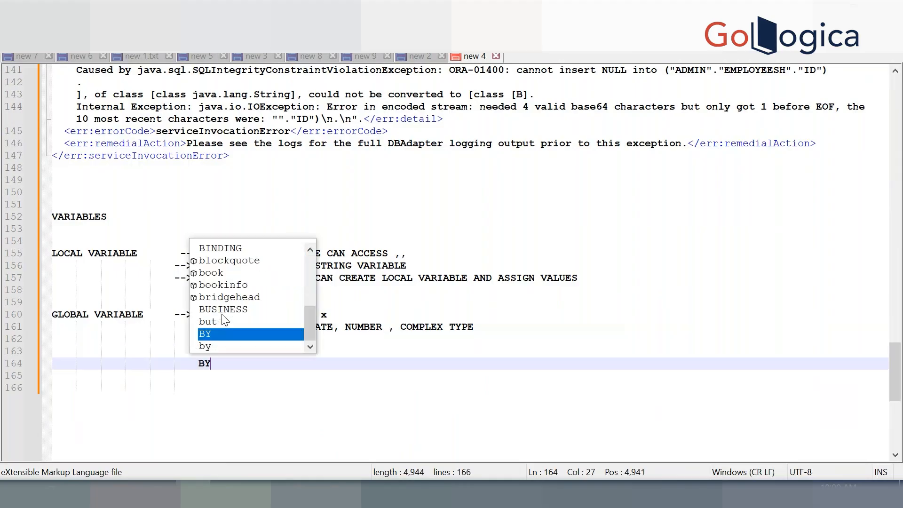
type(" USING")
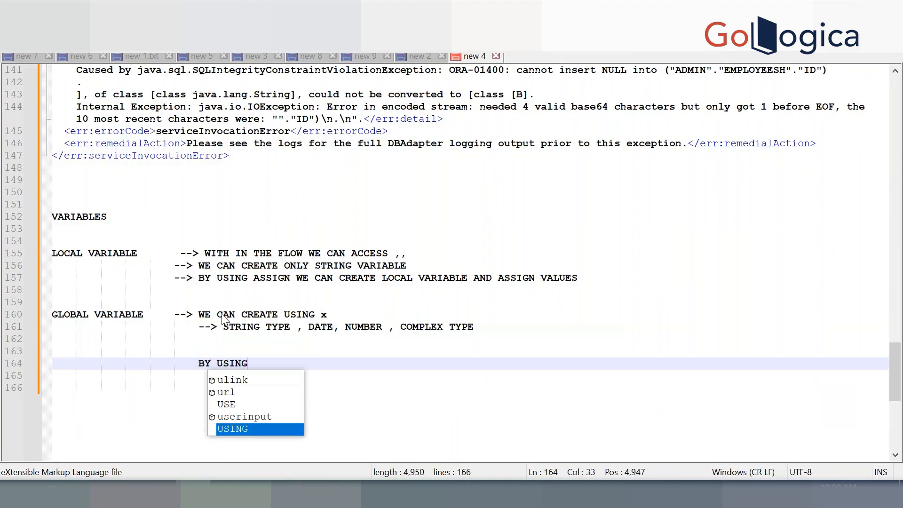
type(" DTA")
key("BackSpace")
key("BackSpace")
type("ata stitch")
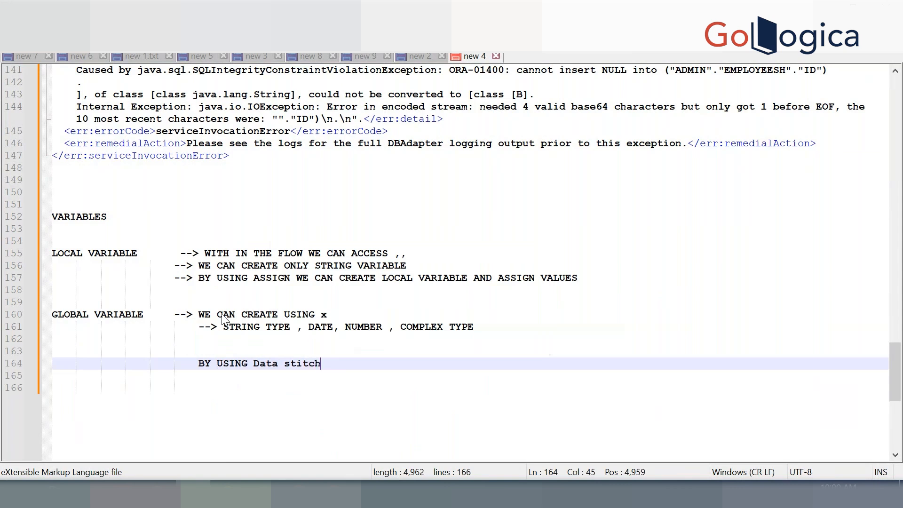
type(" activity")
Add the lines assign, append and remove below the Data stitch note
key("Return")
key("Return")
type("assi")
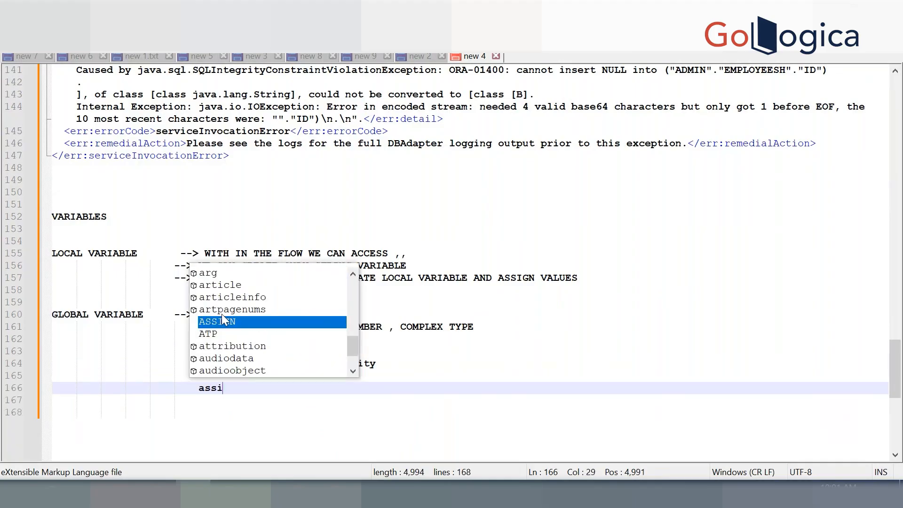
type("gn")
key("Return")
key("Return")
type("append")
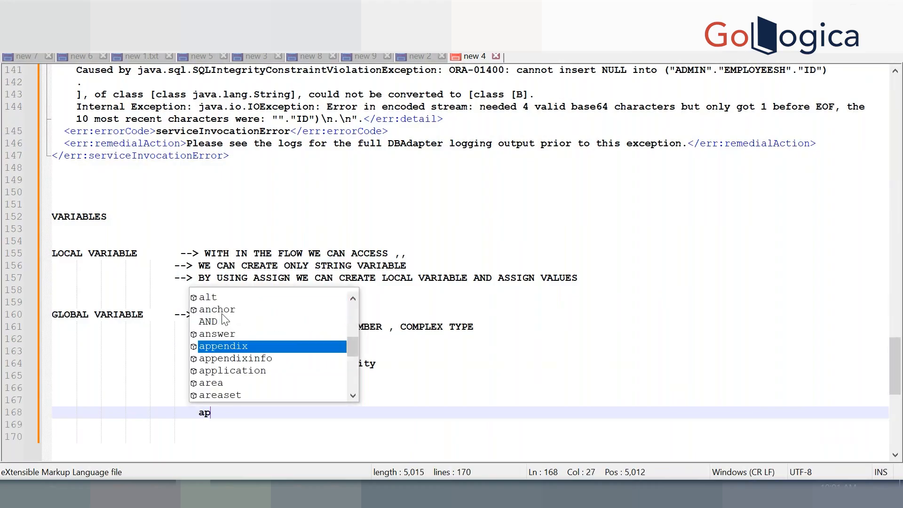
key("Return")
key("Return")
type("remove")
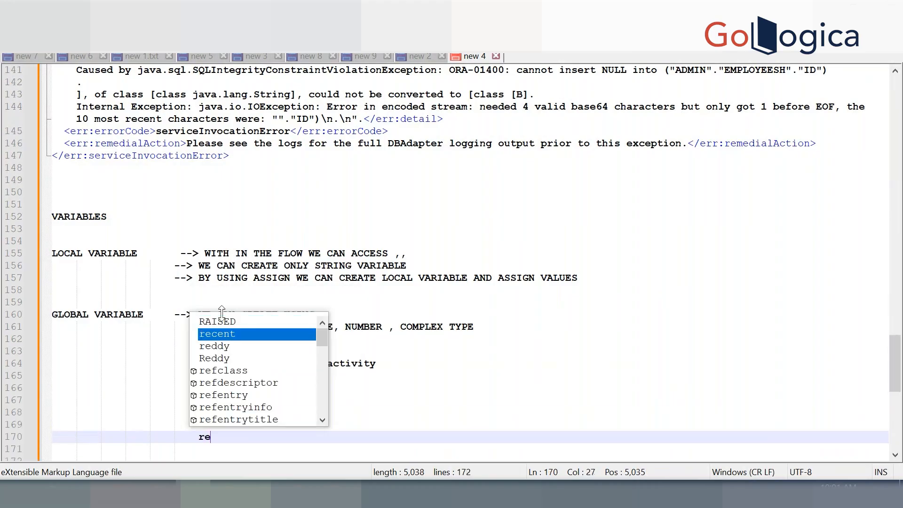
key("Return")
key("Return")
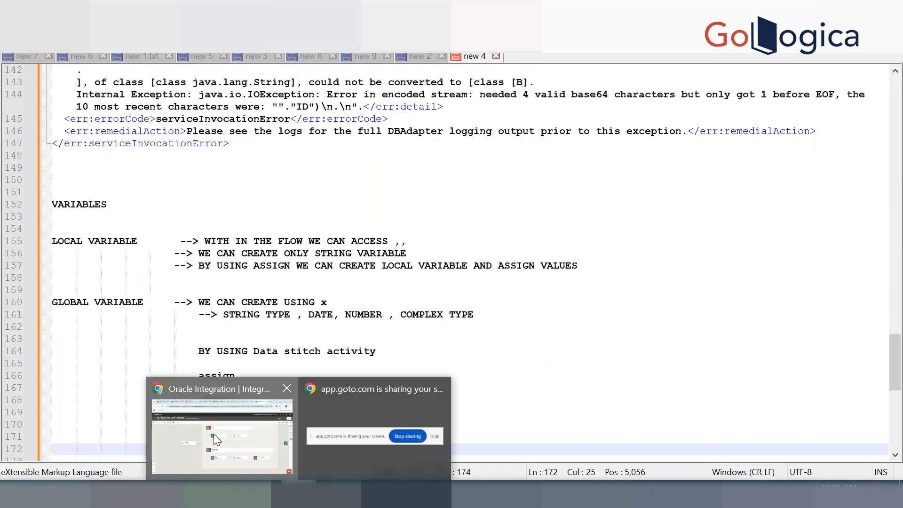
left_click(213, 433)
left_click_drag(438, 292, 336, 350)
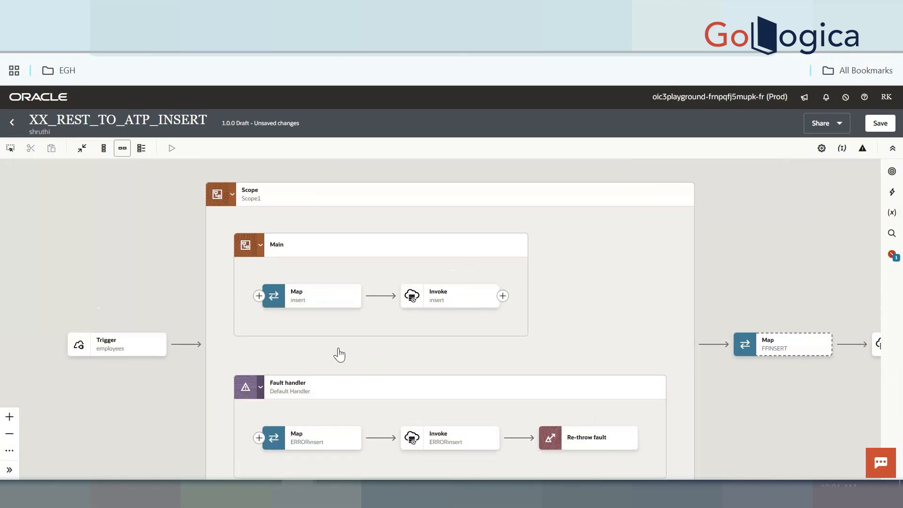
mouse_move(433, 314)
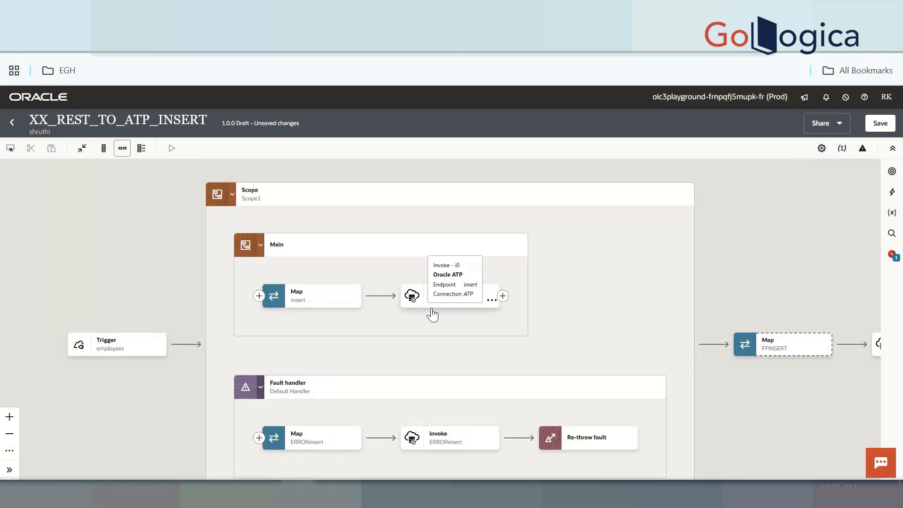
mouse_move(186, 346)
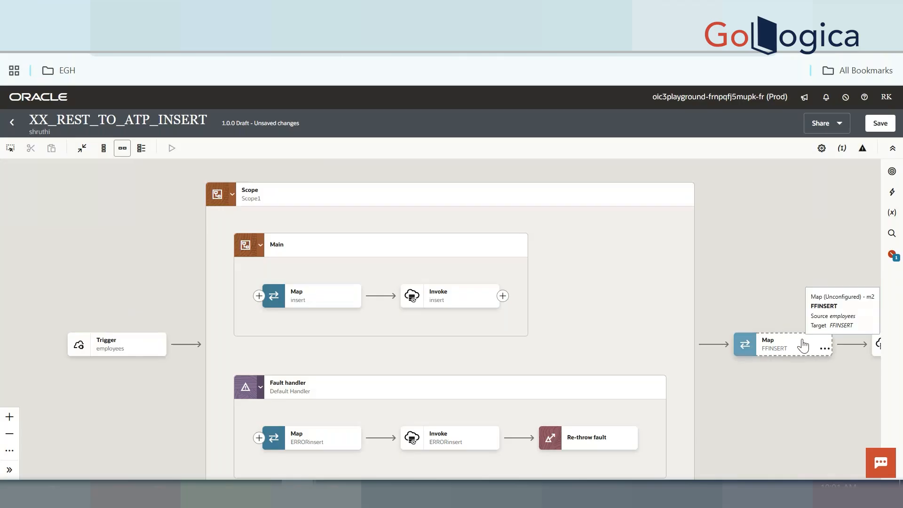
Add an Assign action right after the Trigger
left_click(185, 344)
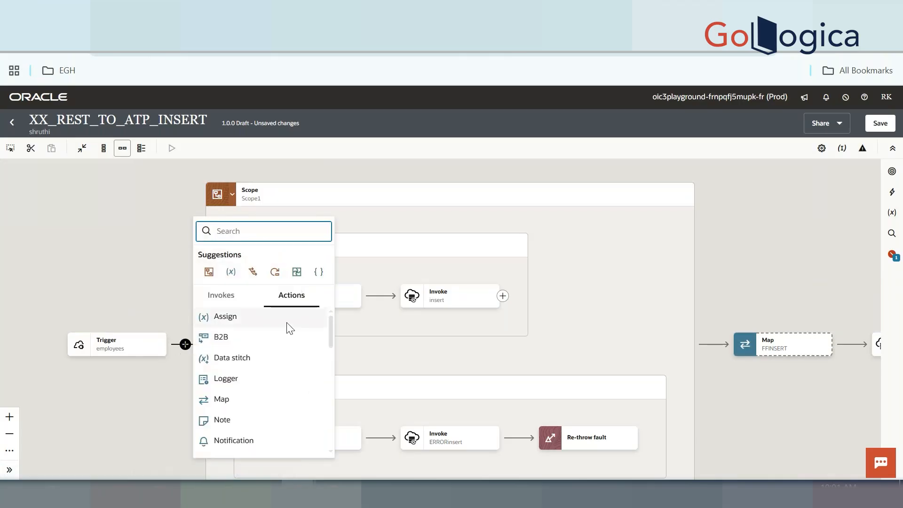
scroll(282, 351, "down", 3)
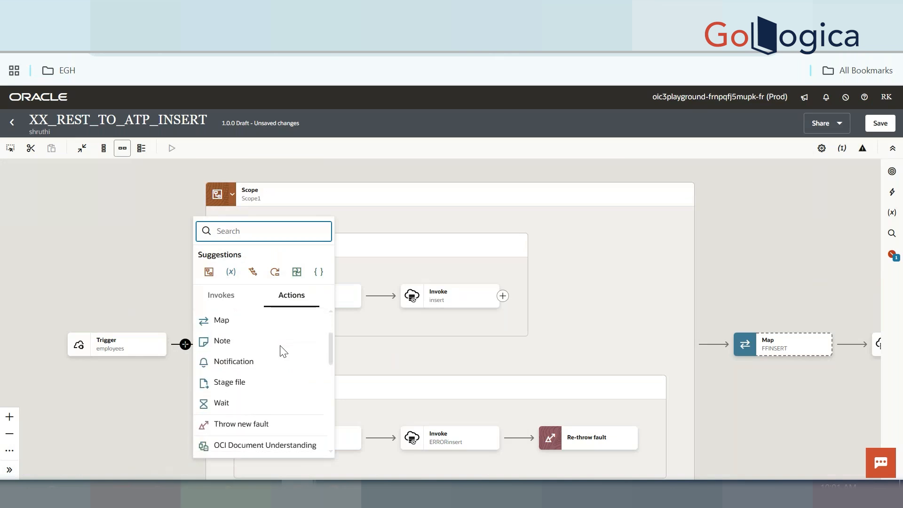
scroll(283, 351, "up", 3)
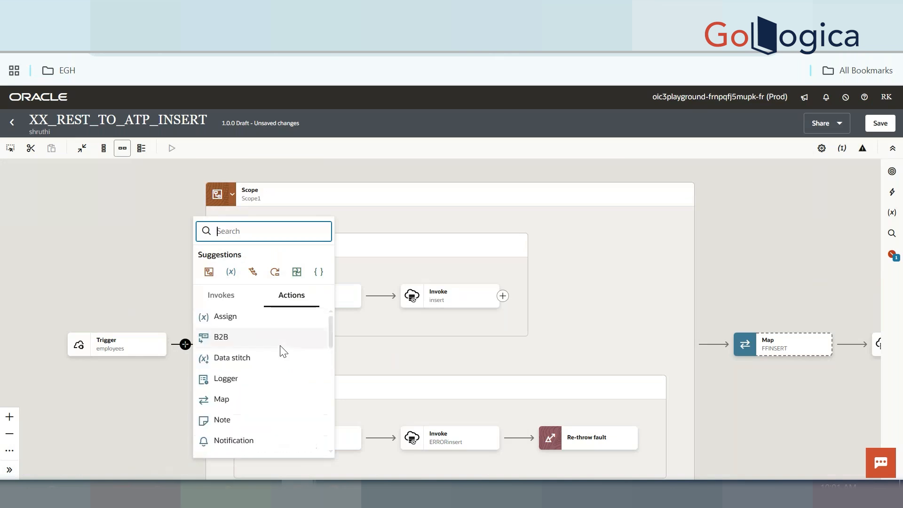
left_click(222, 319)
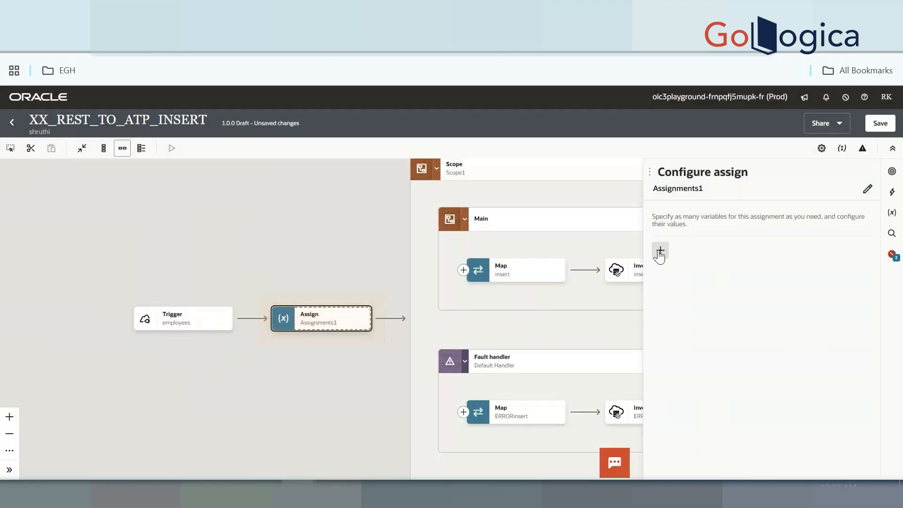
Create variable L_To_Address holding the recipient's e-mail address as its value
left_click(660, 253)
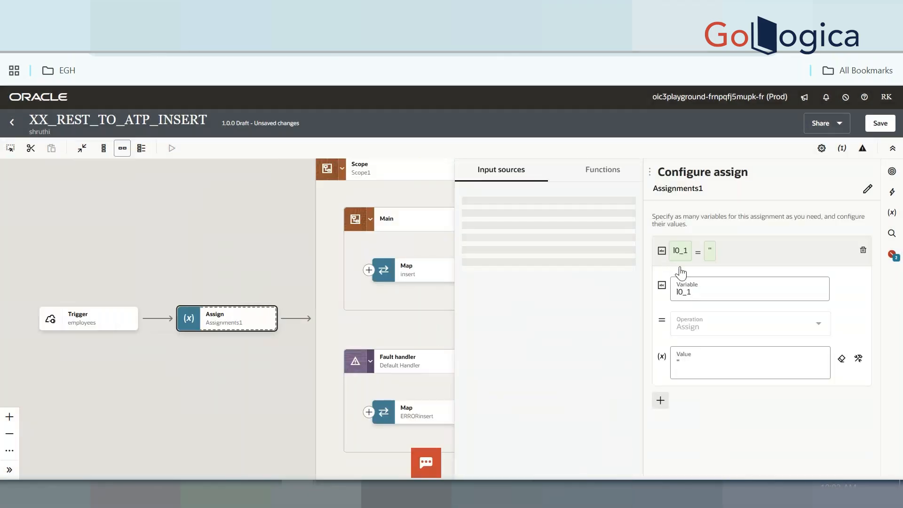
left_click(700, 293)
type("L-")
type("_")
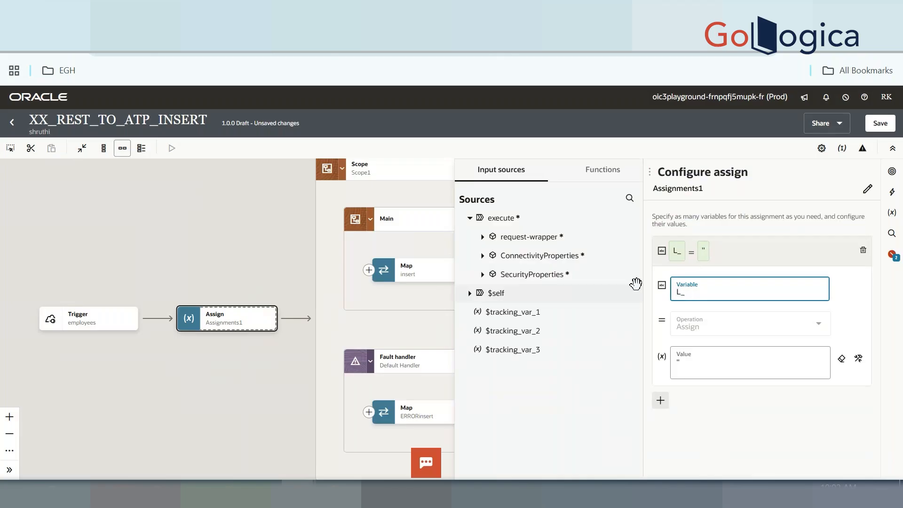
type("To_Address")
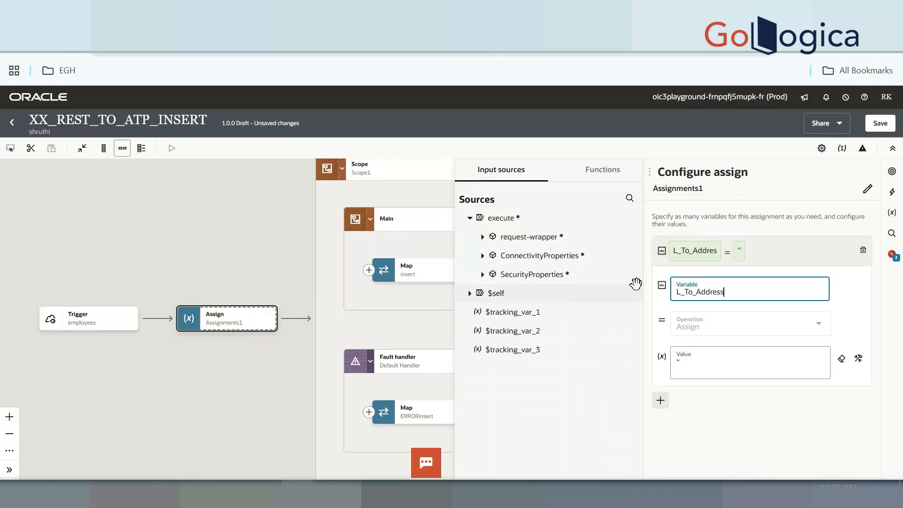
left_click(701, 366)
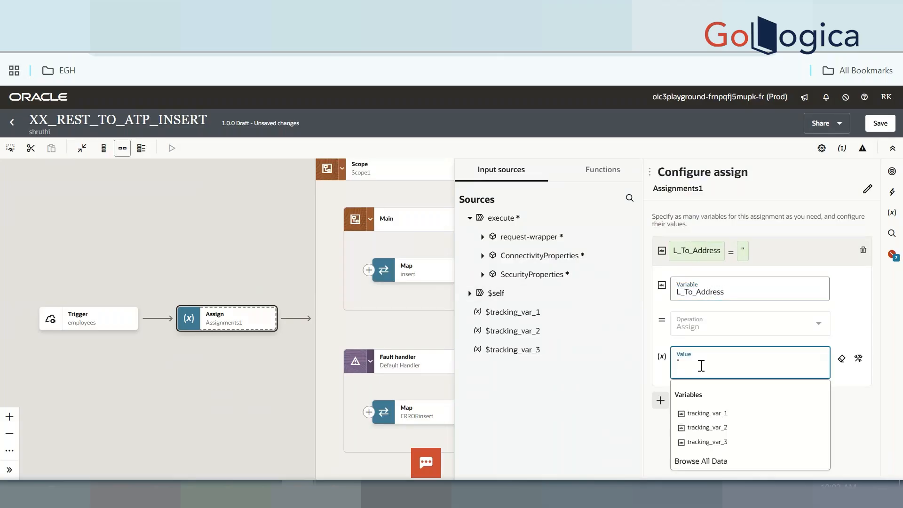
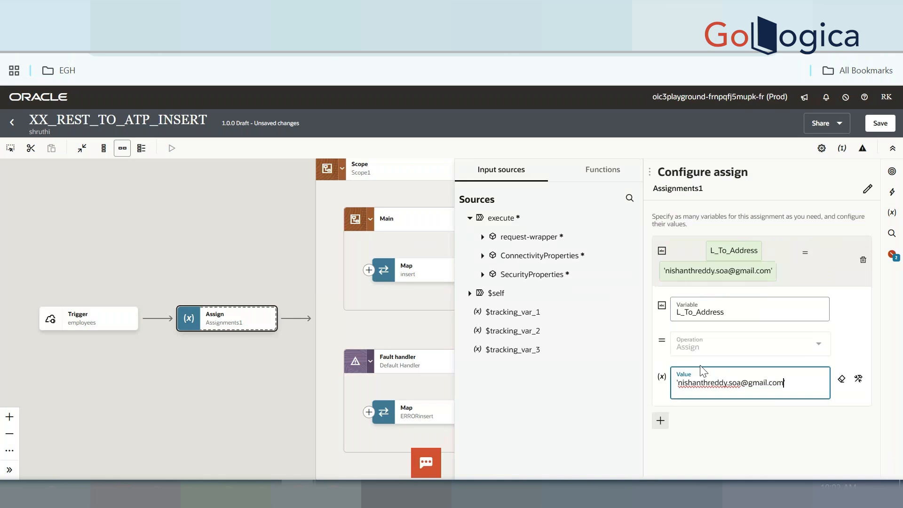
Create variable L_Fromaddress with a no-reply sender address, then save the integration
left_click(664, 417)
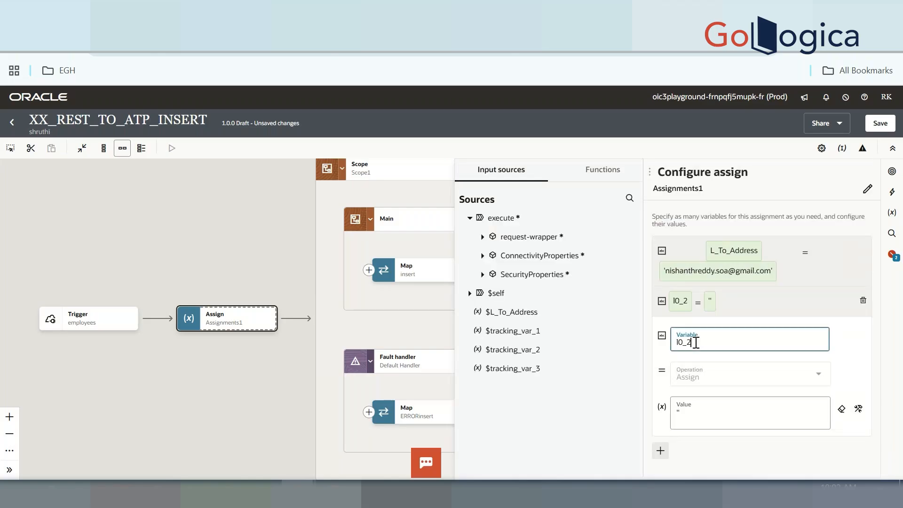
type("L_")
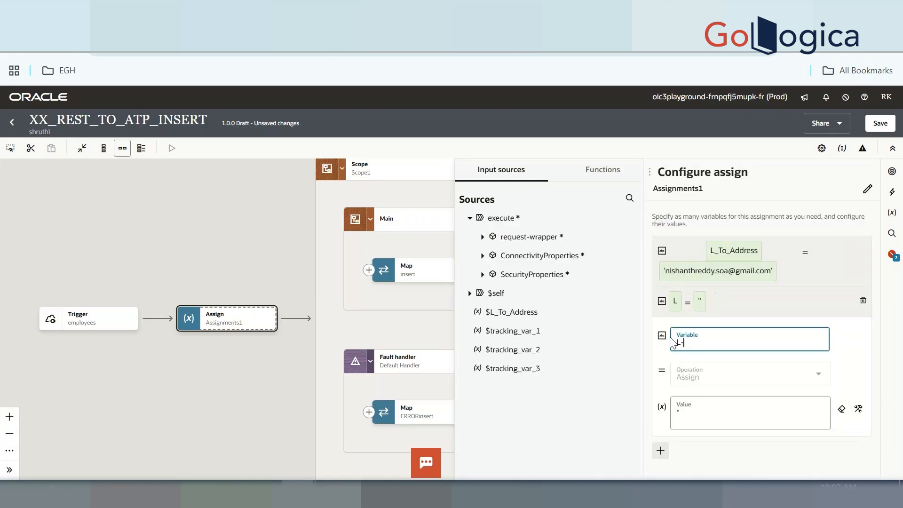
type("Fr")
type("omMa")
key("BackSpace")
key("BackSpace")
type("address")
left_click(692, 411)
type("'")
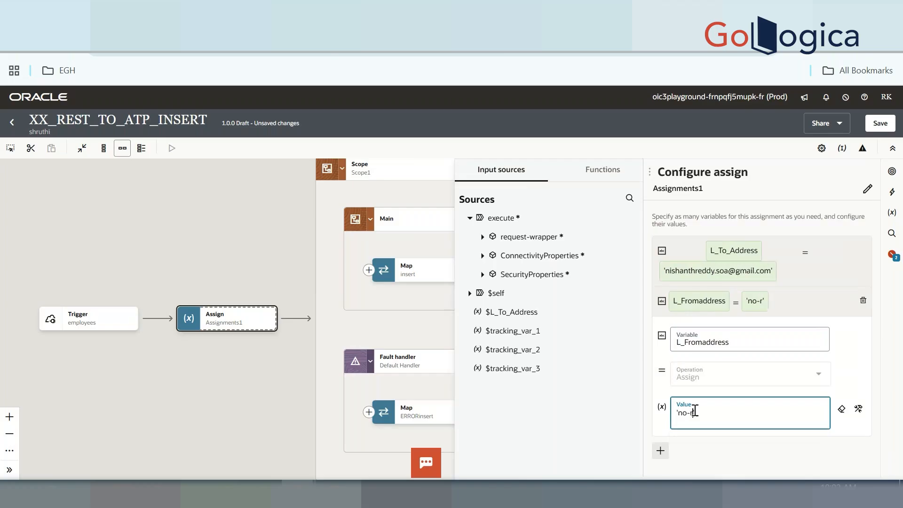
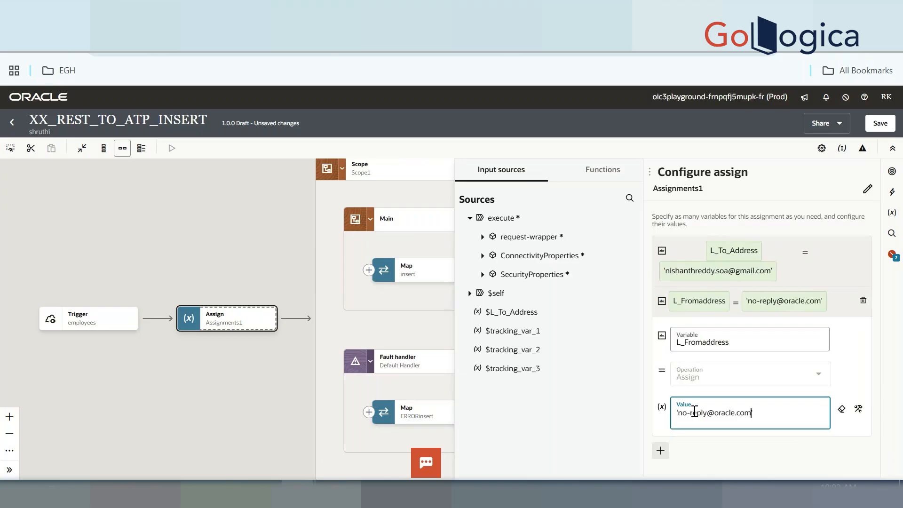
left_click(878, 125)
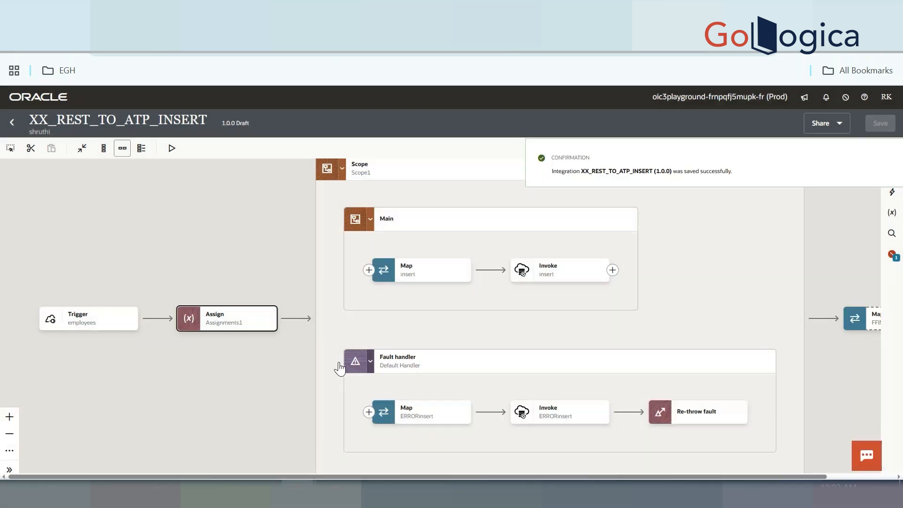
left_click_drag(683, 390, 612, 369)
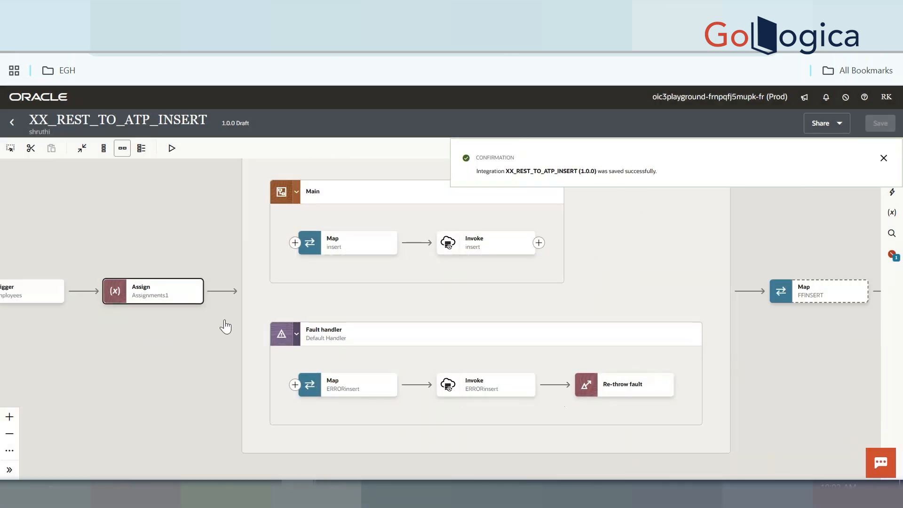
left_click_drag(135, 346, 227, 365)
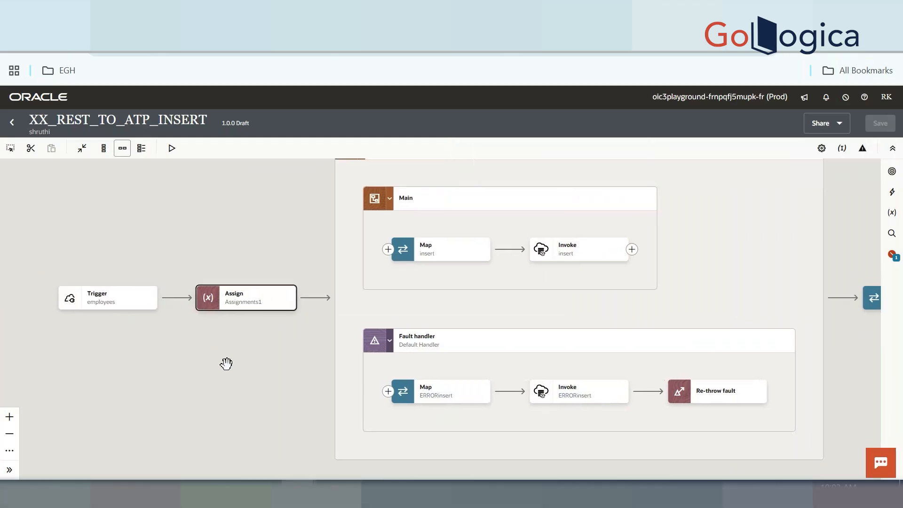
mouse_move(252, 305)
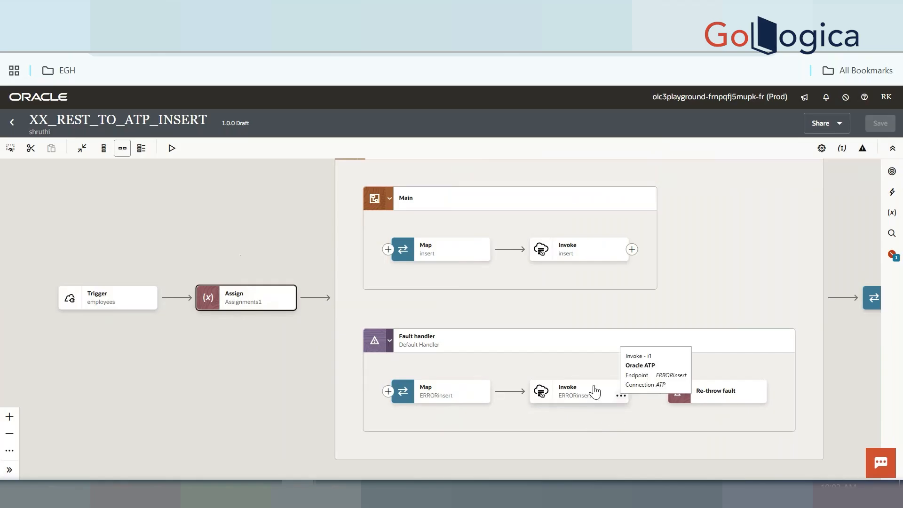
left_click(583, 398)
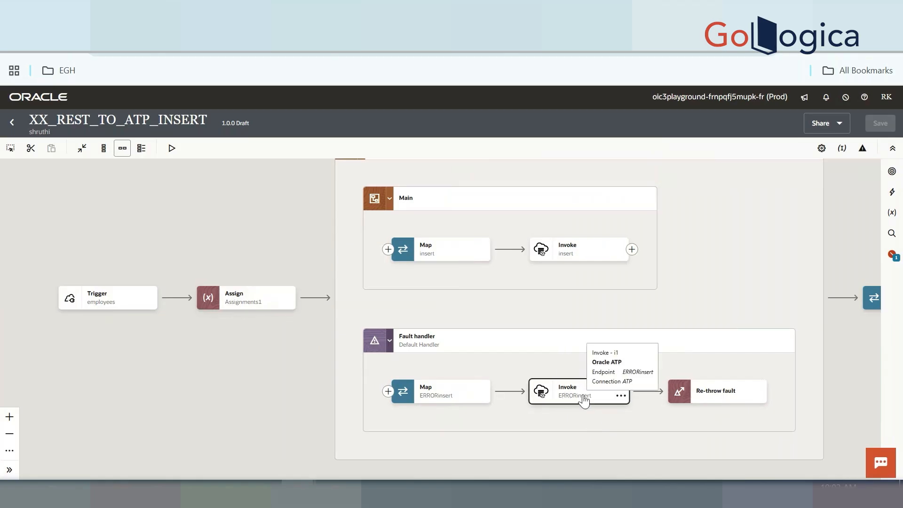
mouse_move(648, 397)
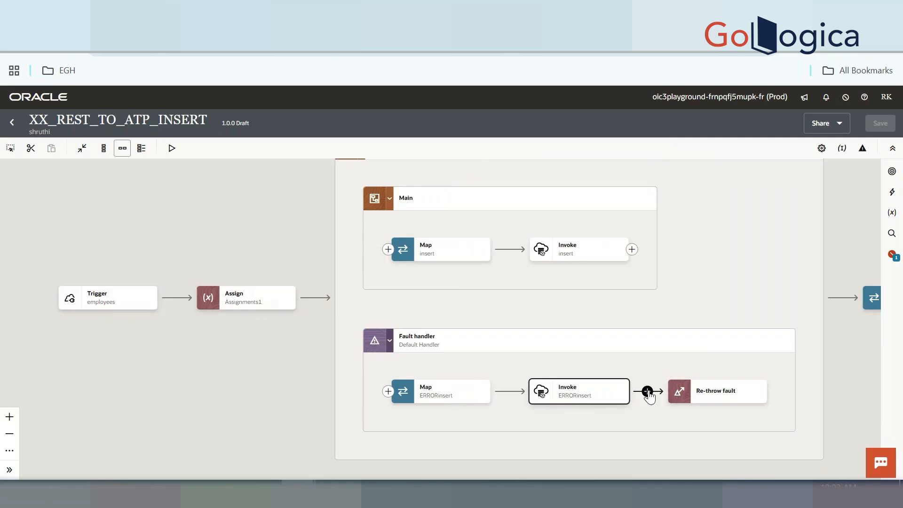
left_click(648, 391)
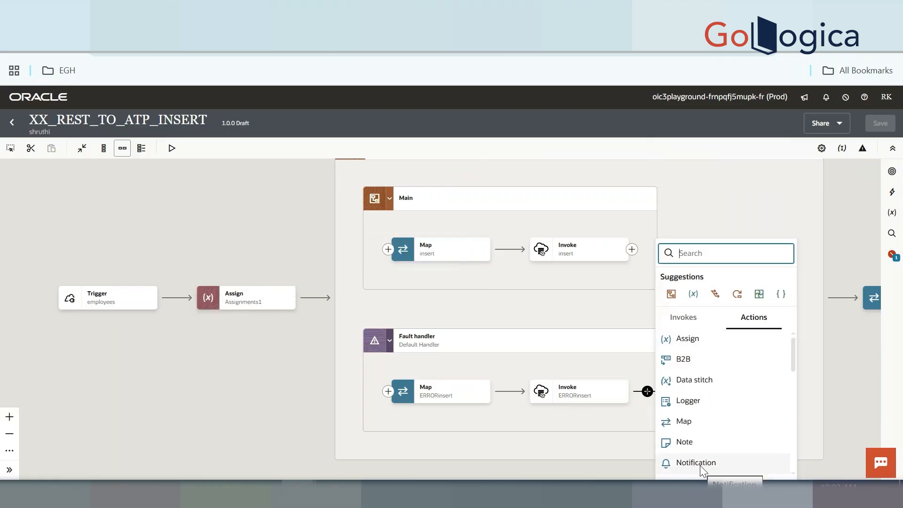
left_click(240, 302)
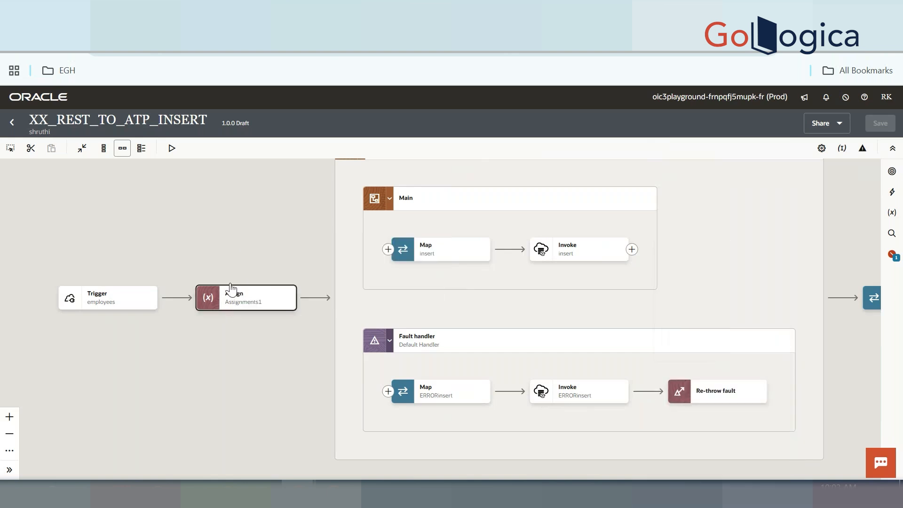
mouse_move(236, 302)
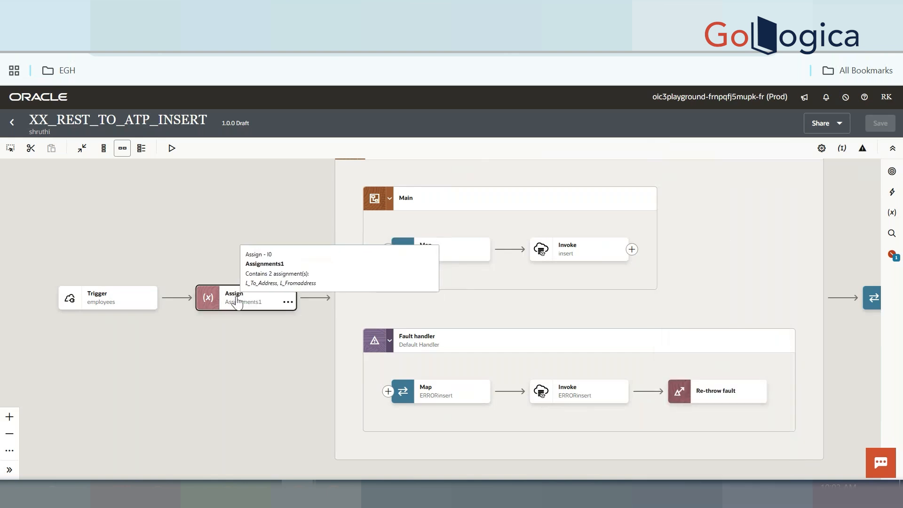
double_click(236, 301)
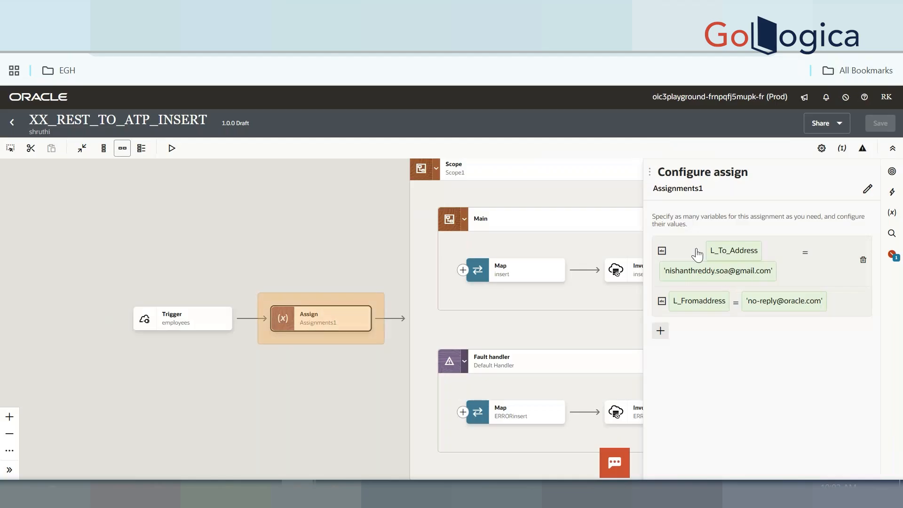
left_click(371, 377)
left_click_drag(713, 379, 523, 338)
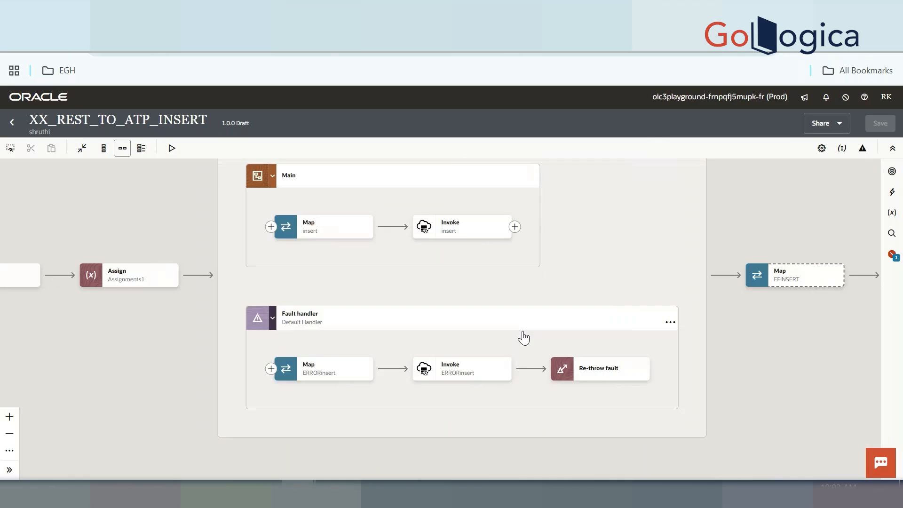
Insert a Notification step between the ERRORinsert invoke and Re-throw fault
left_click(530, 375)
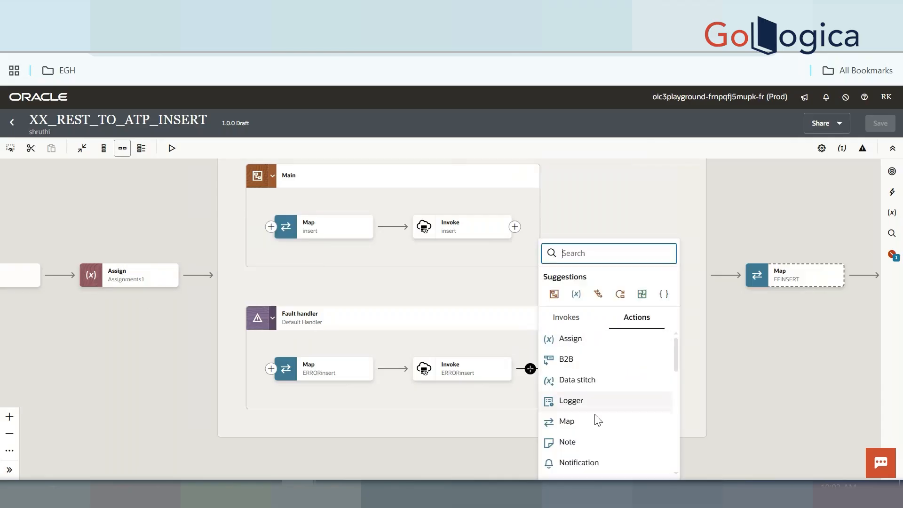
left_click(595, 460)
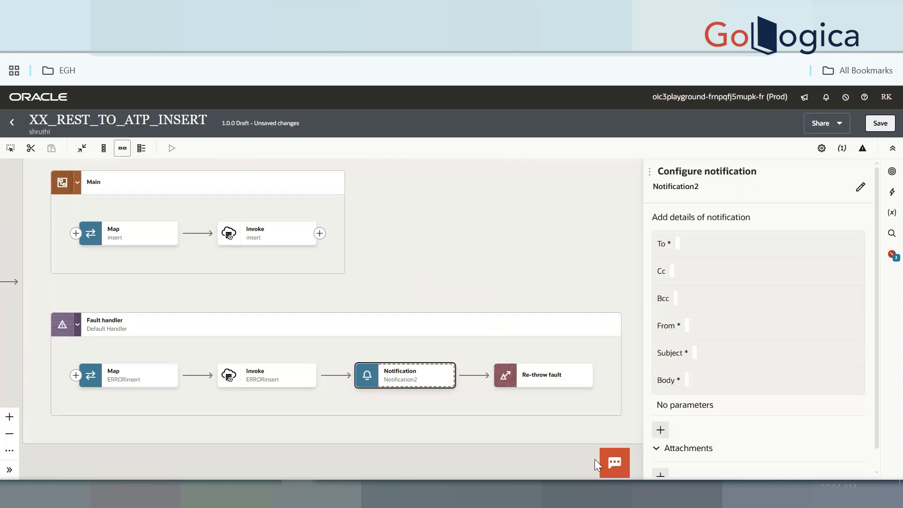
Map $L_To_Address to Notification2's To field and $L_Fromaddress to From, then save
left_click(752, 244)
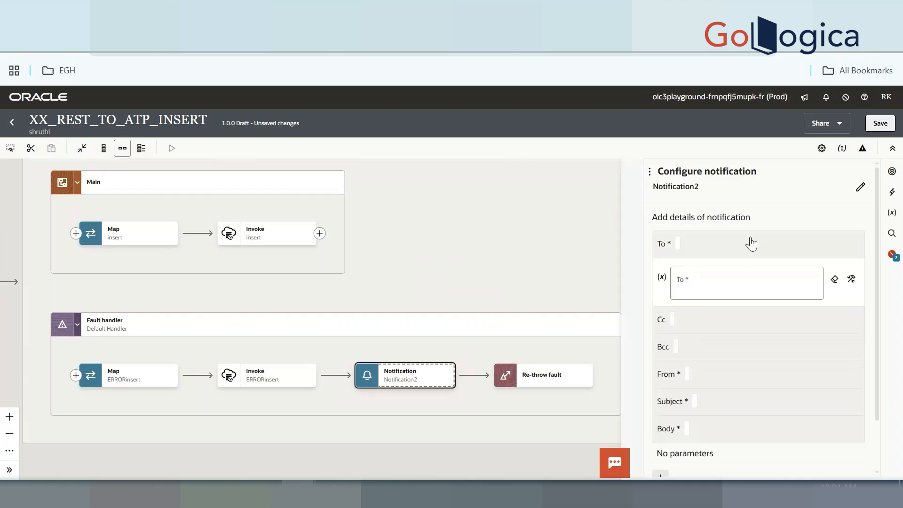
left_click(717, 284)
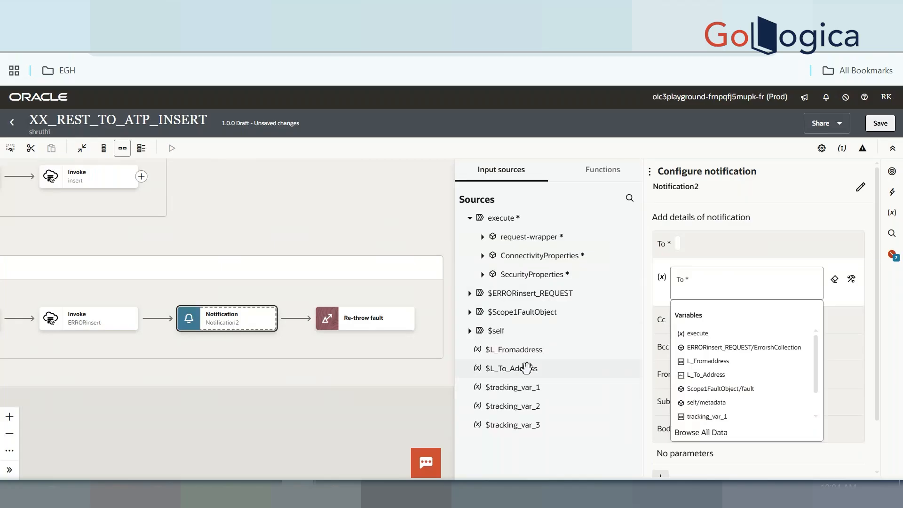
left_click_drag(518, 369, 718, 285)
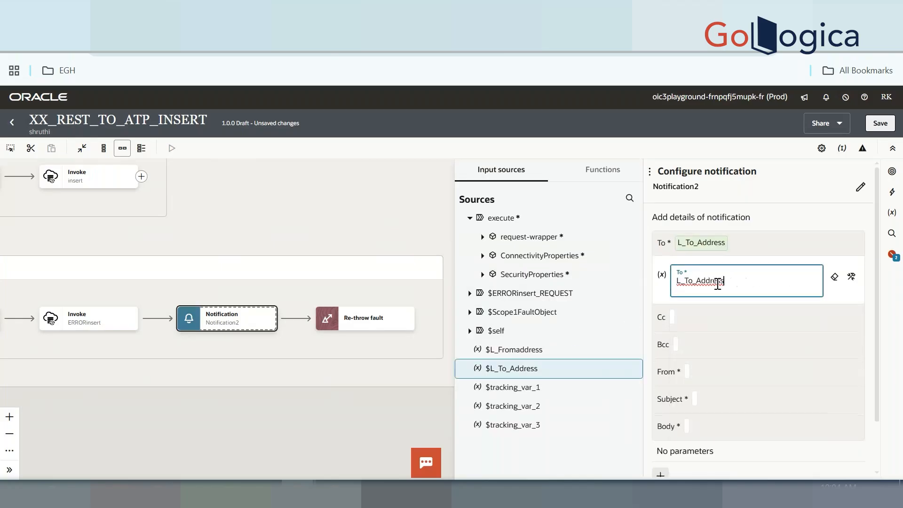
left_click(713, 374)
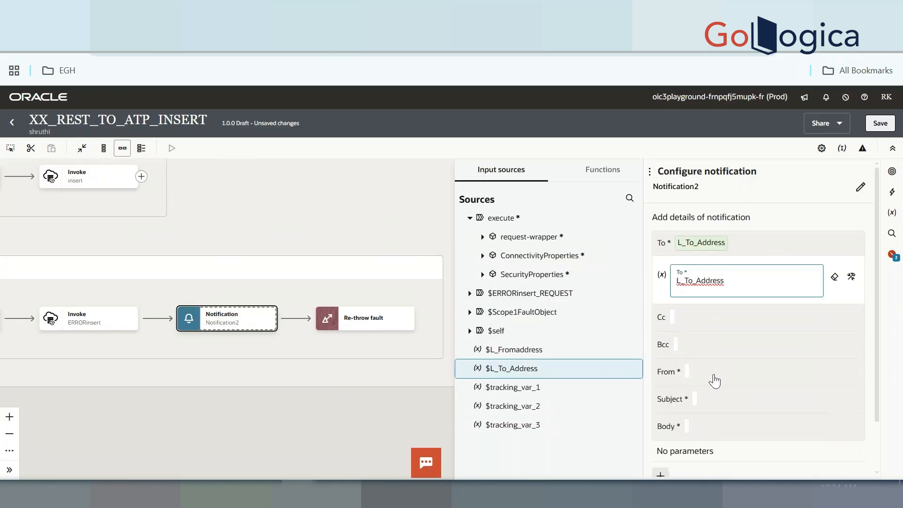
left_click(715, 374)
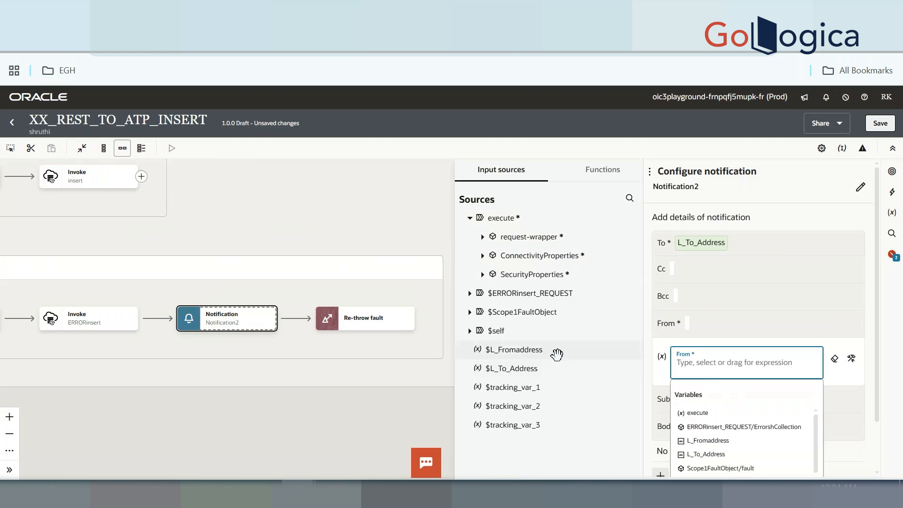
left_click(535, 356)
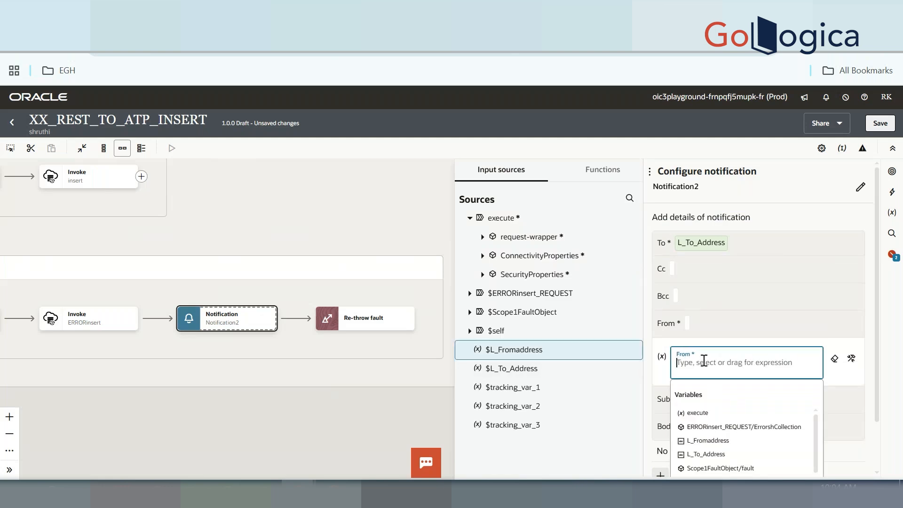
left_click_drag(527, 354, 731, 365)
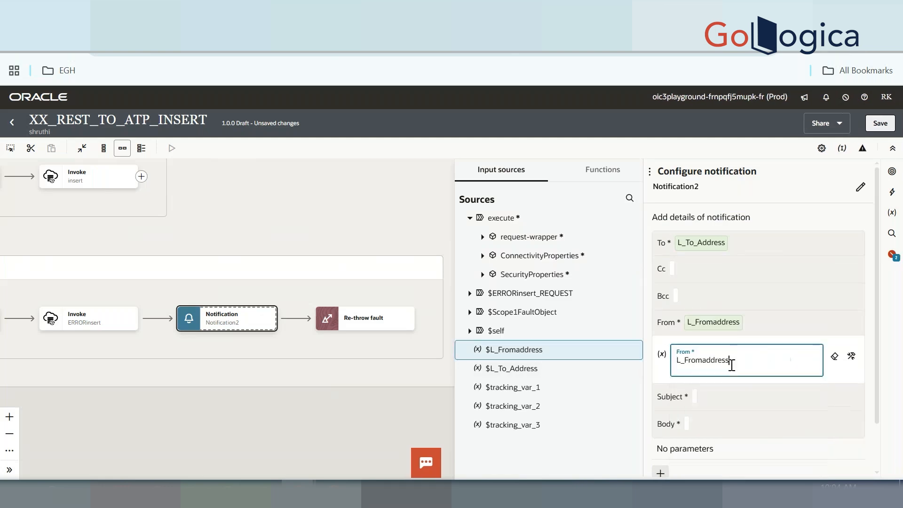
left_click(880, 124)
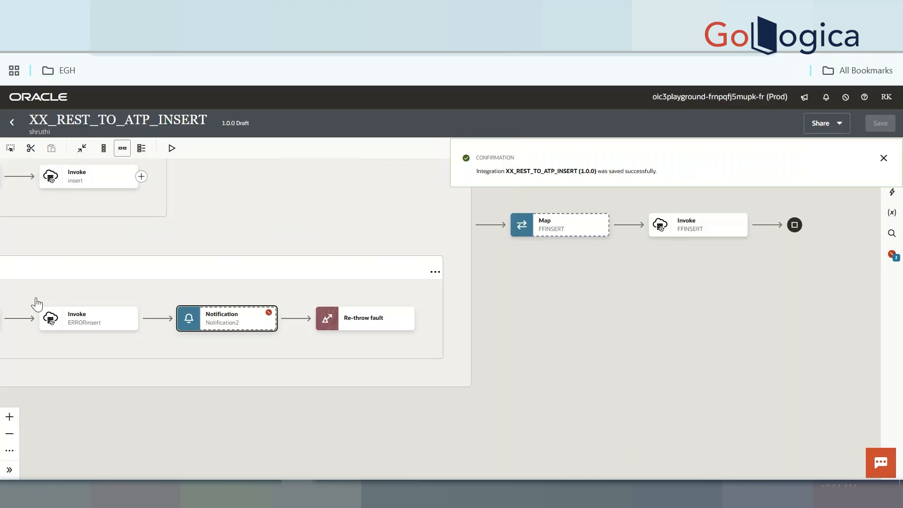
left_click_drag(36, 306, 580, 296)
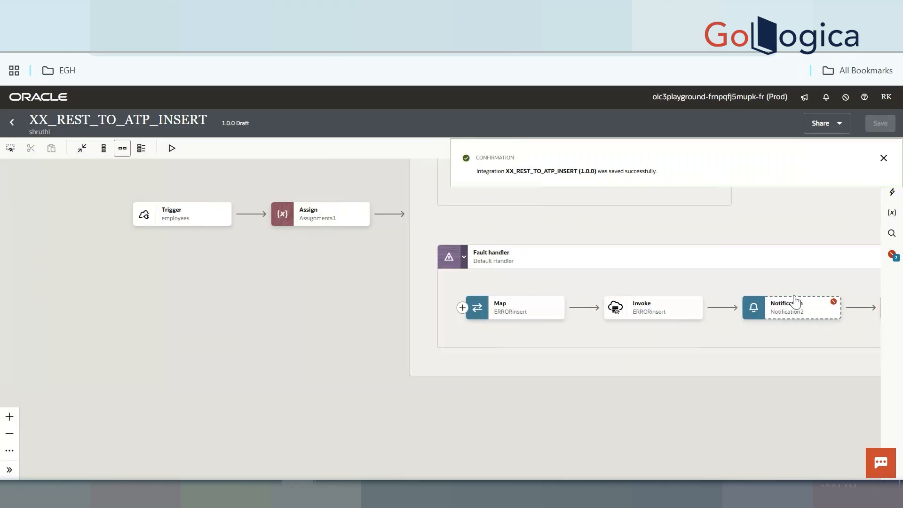
left_click_drag(796, 301, 500, 324)
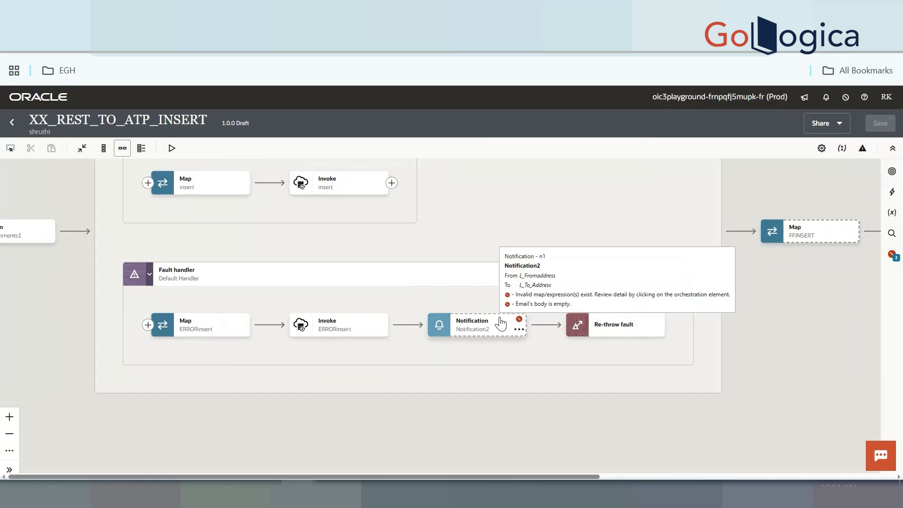
left_click(863, 150)
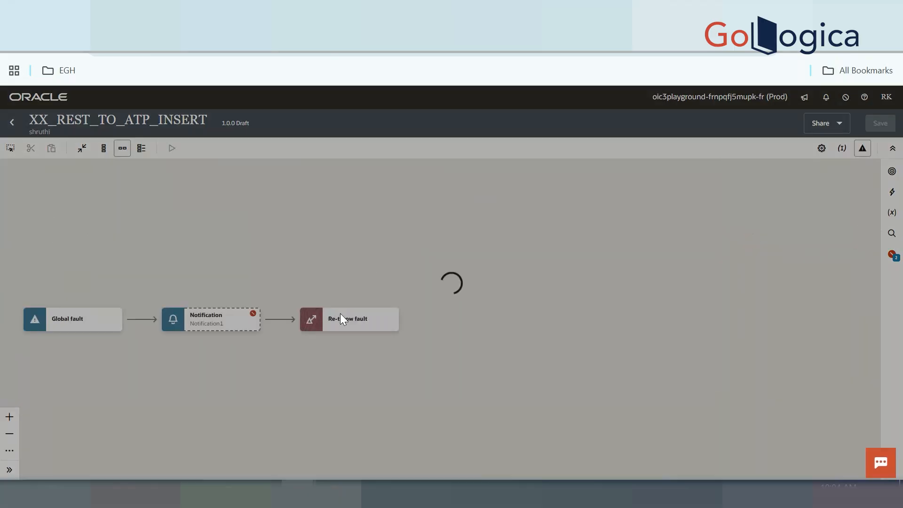
left_click(214, 318)
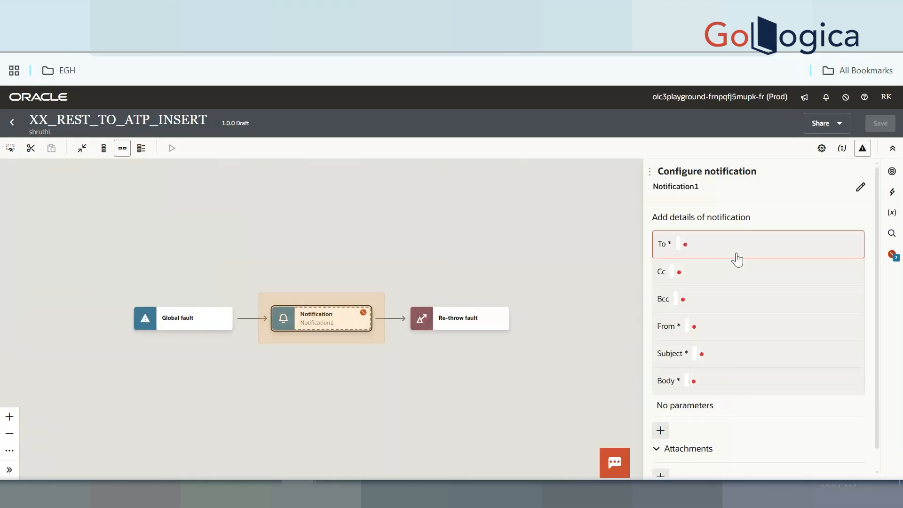
left_click(742, 245)
left_click(738, 282)
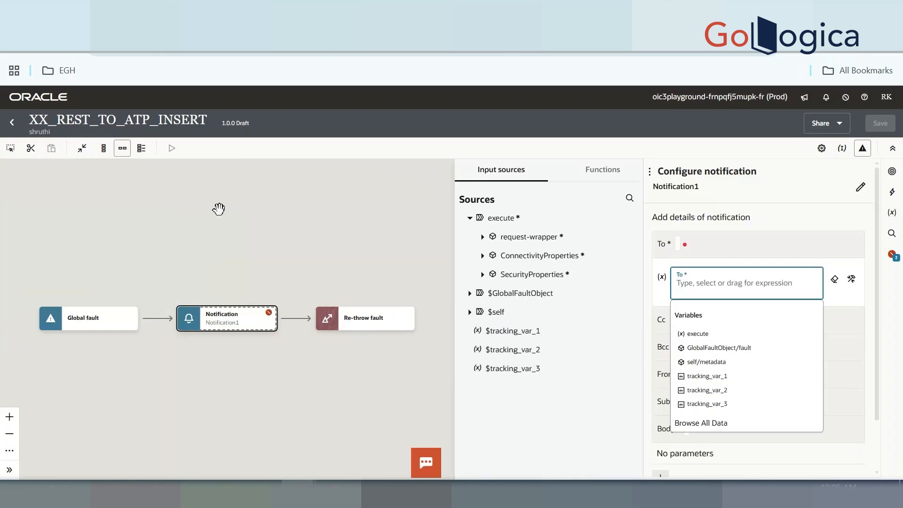
left_click(863, 148)
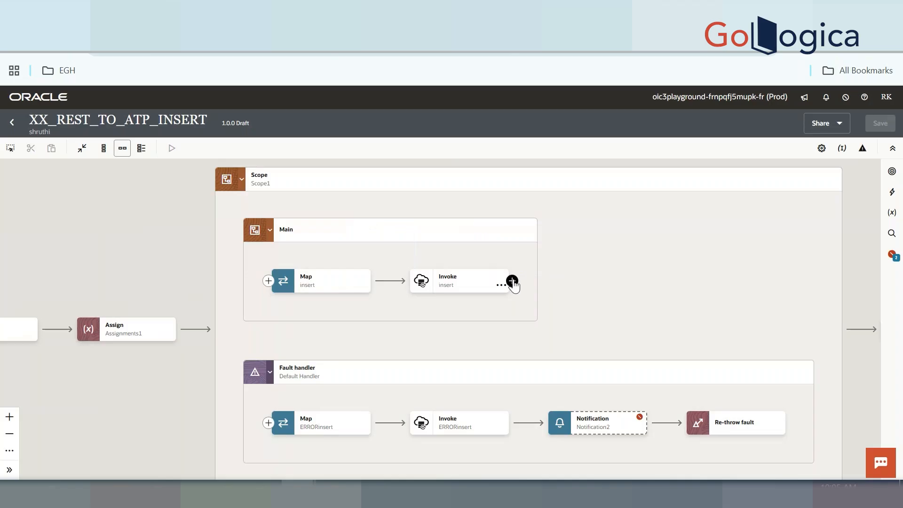
Add an Assign action, Assignments2, after the insert invoke with one empty variable l1_1
left_click(512, 281)
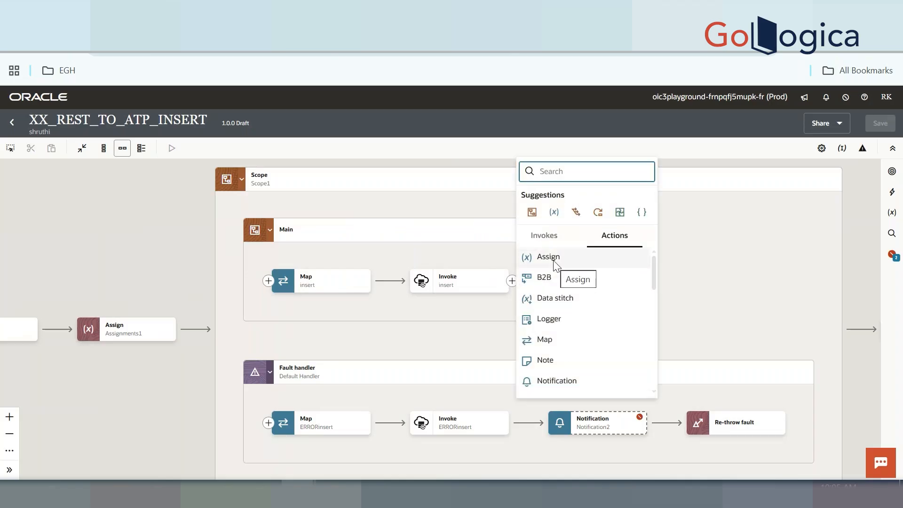
left_click(553, 261)
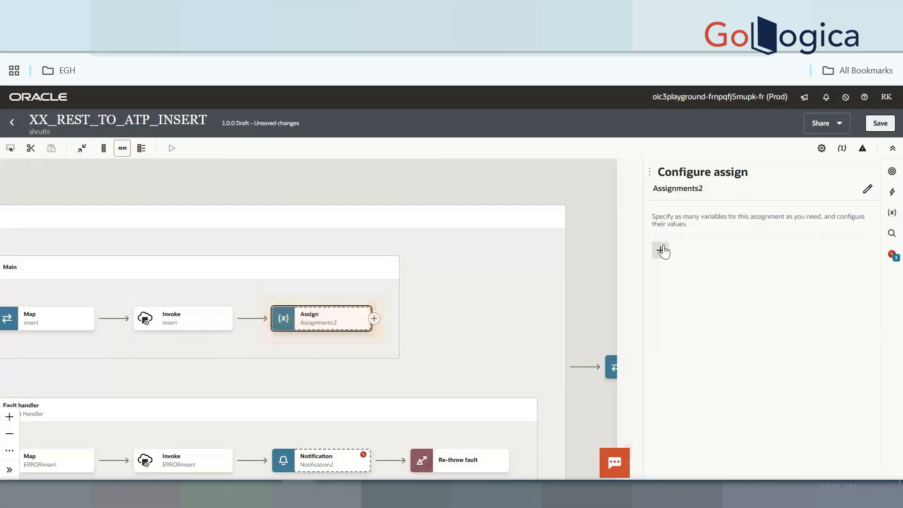
left_click(660, 250)
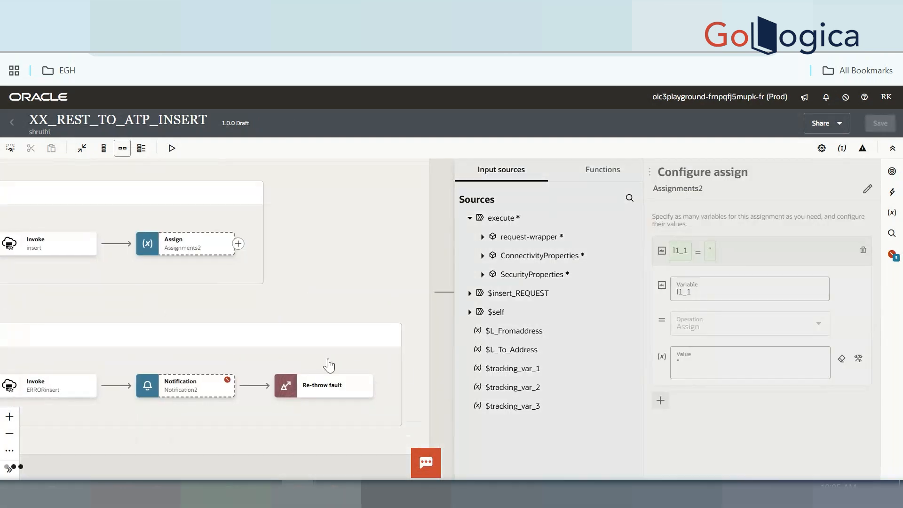
left_click(382, 388)
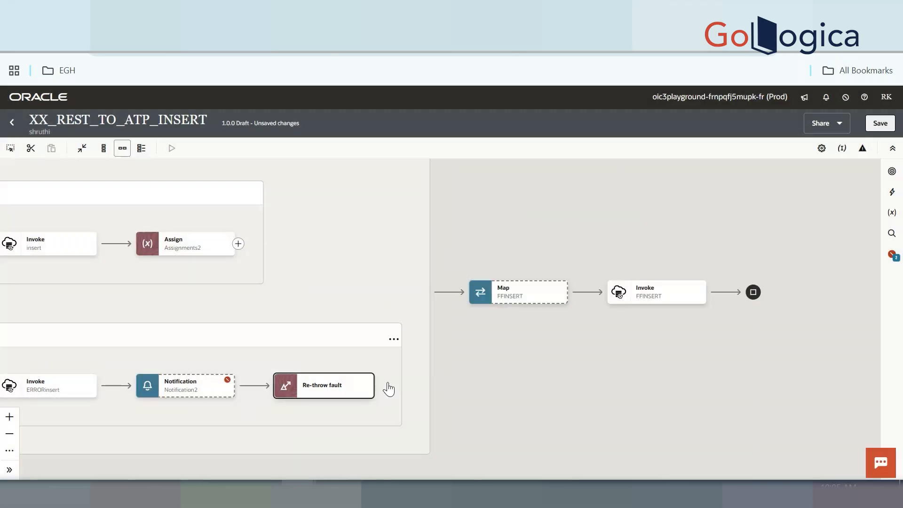
Add an Assign action, Assignments3, after Notification2 with an empty variable l2_1
left_click(254, 386)
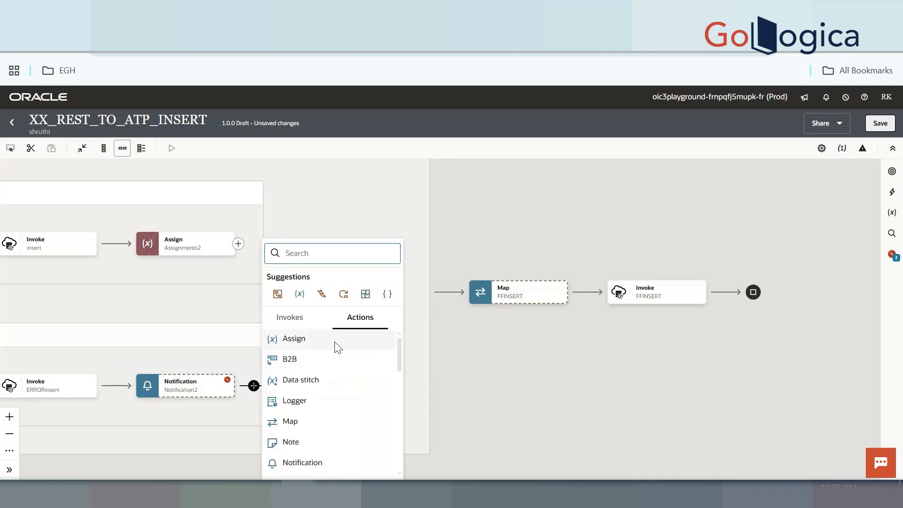
left_click(335, 341)
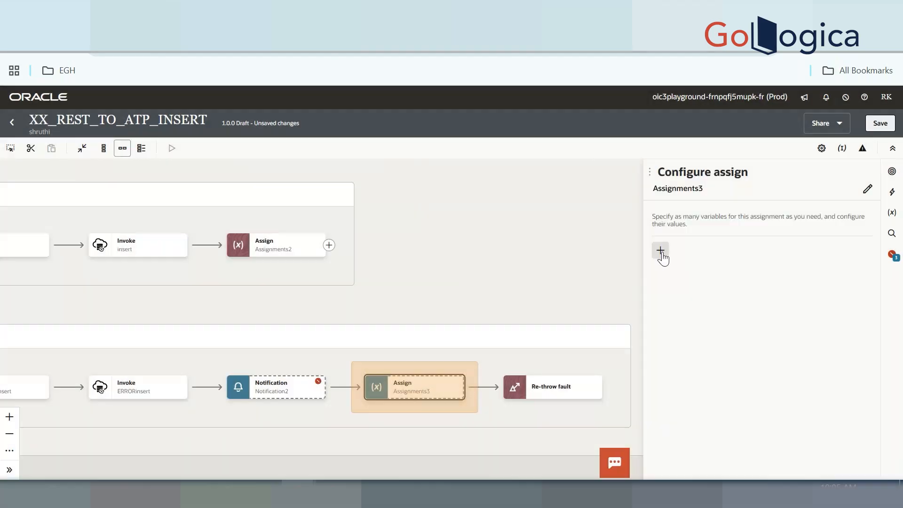
left_click(661, 251)
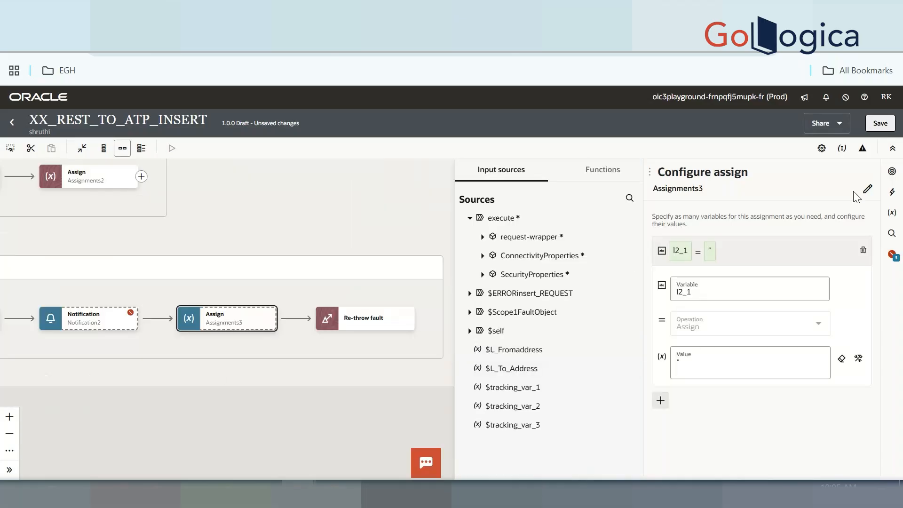
left_click(351, 400)
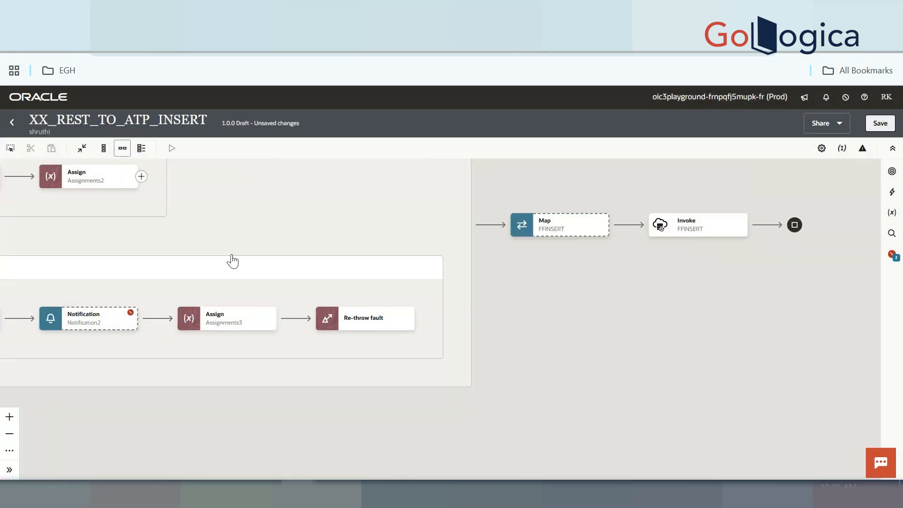
left_click_drag(232, 261, 433, 277)
Create a String global variable G_TOAddress
left_click_drag(512, 228, 893, 289)
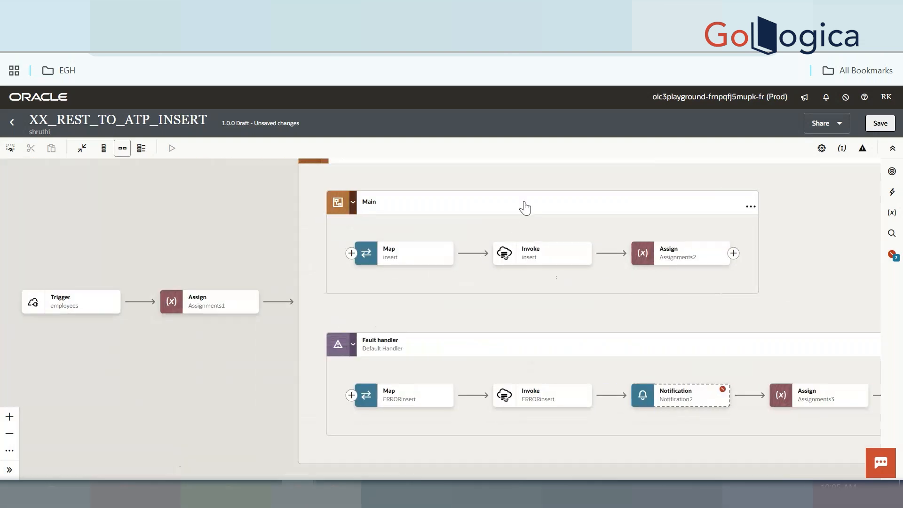
left_click_drag(686, 307, 411, 309)
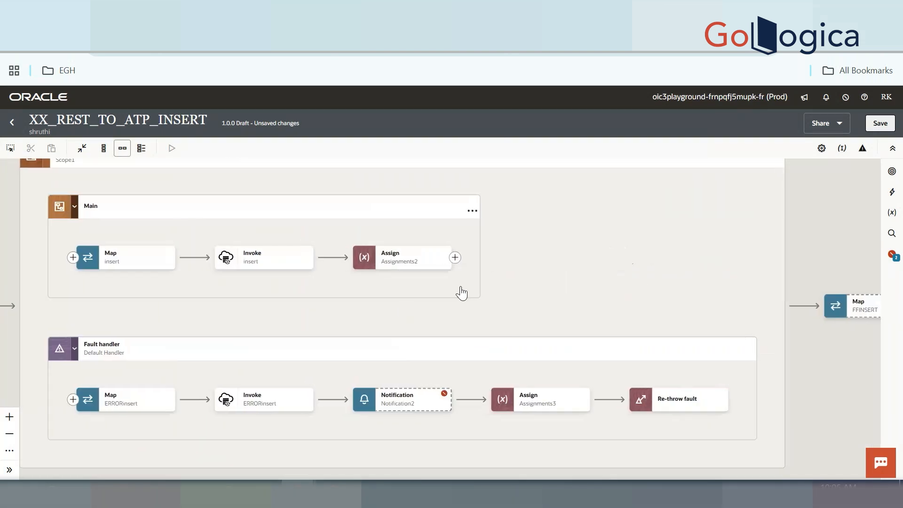
left_click(892, 218)
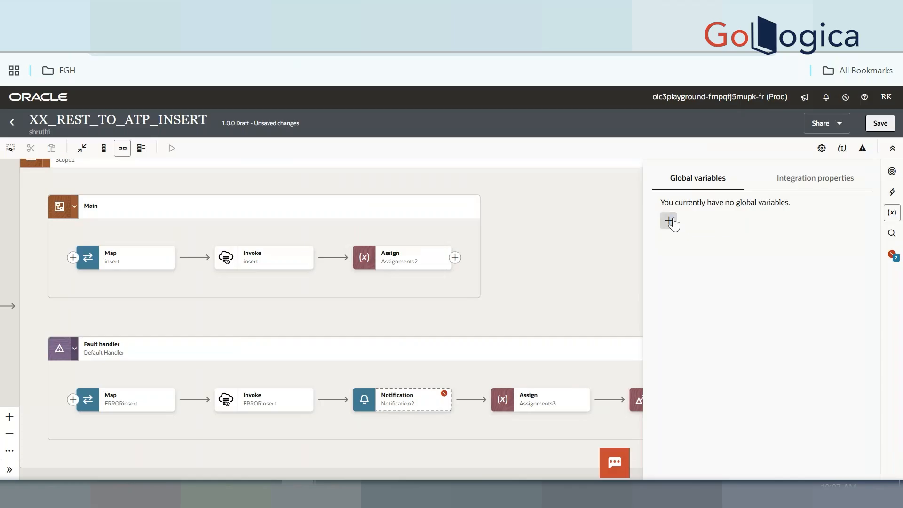
left_click(668, 221)
double_click(722, 241)
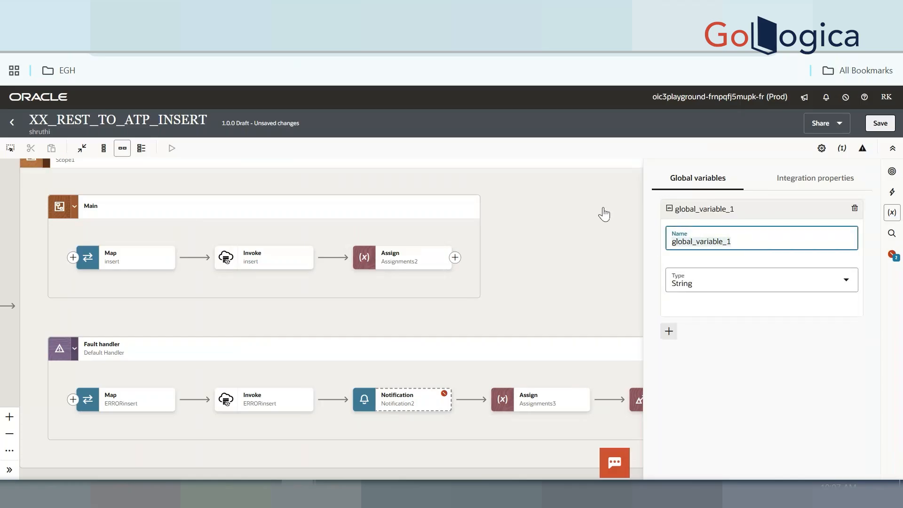
type("G_TOAddress")
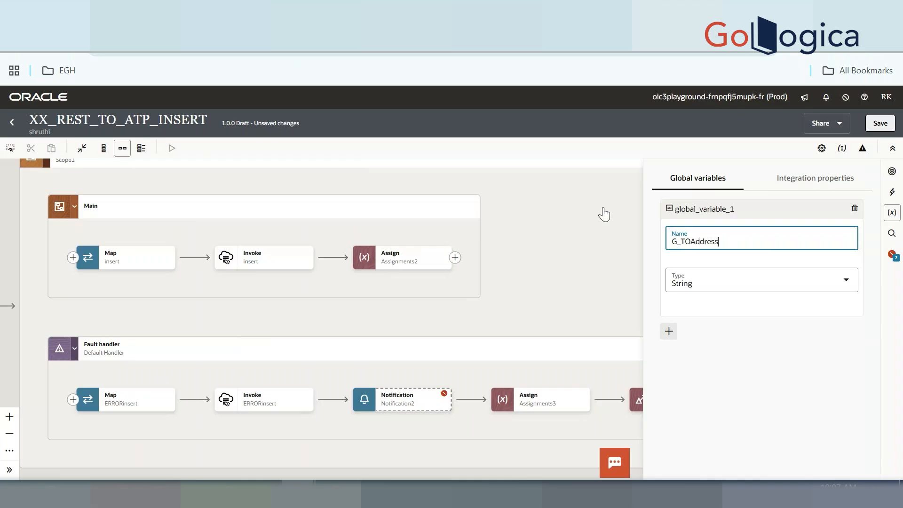
left_click(714, 279)
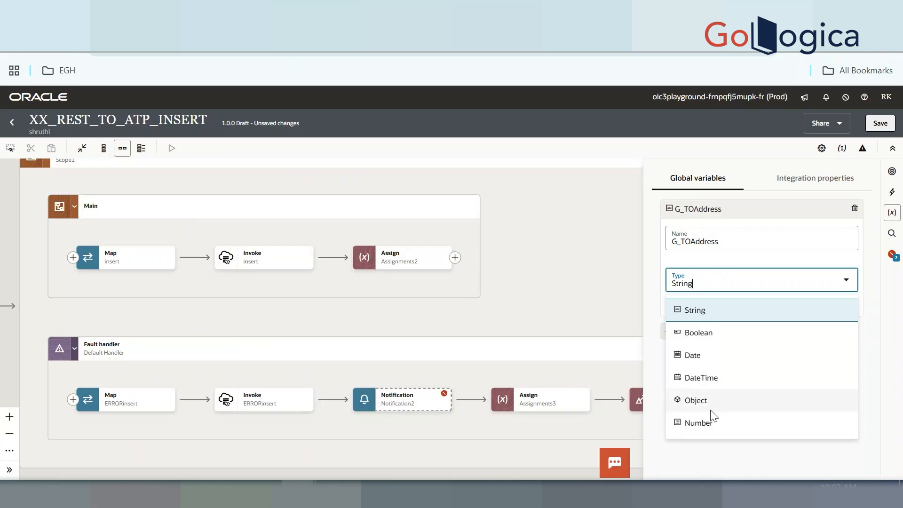
left_click(701, 454)
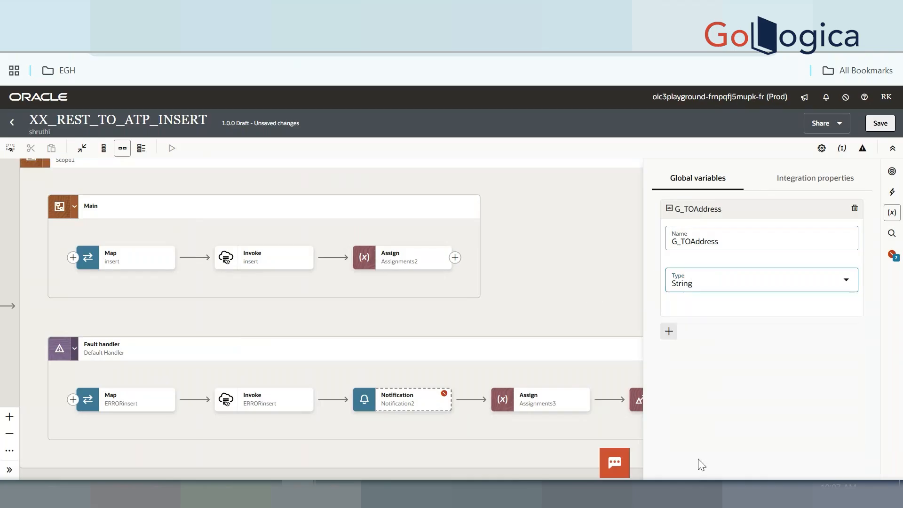
Add a second global variable G_FromAddress, save the integration and dismiss the confirmation
left_click(670, 332)
double_click(714, 262)
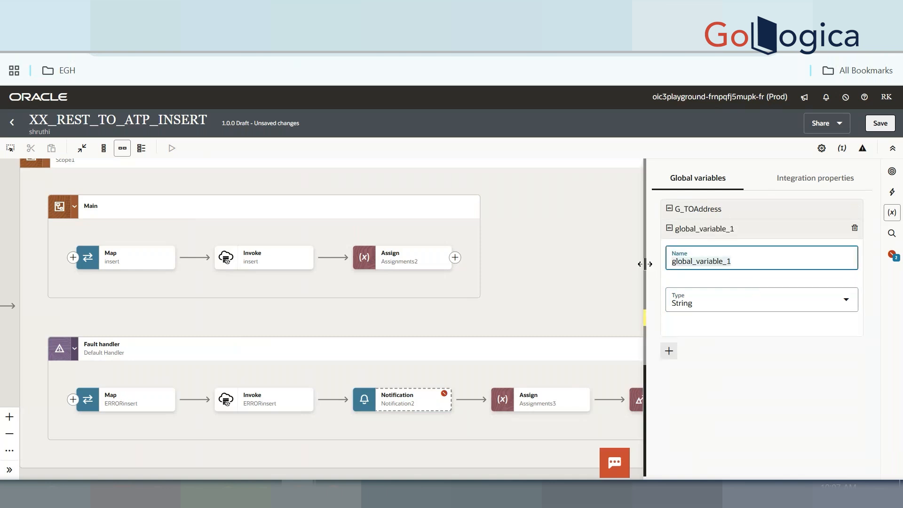
type("G_FromAddr")
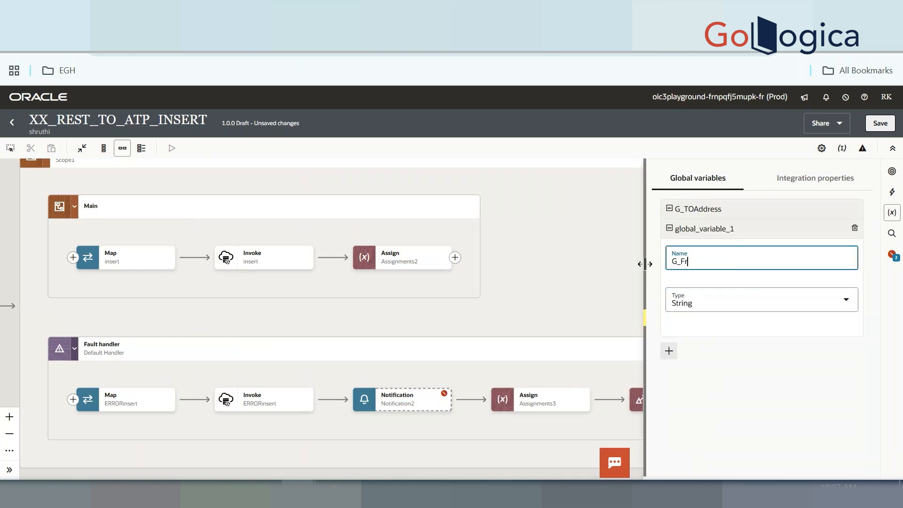
type("ess")
left_click(880, 124)
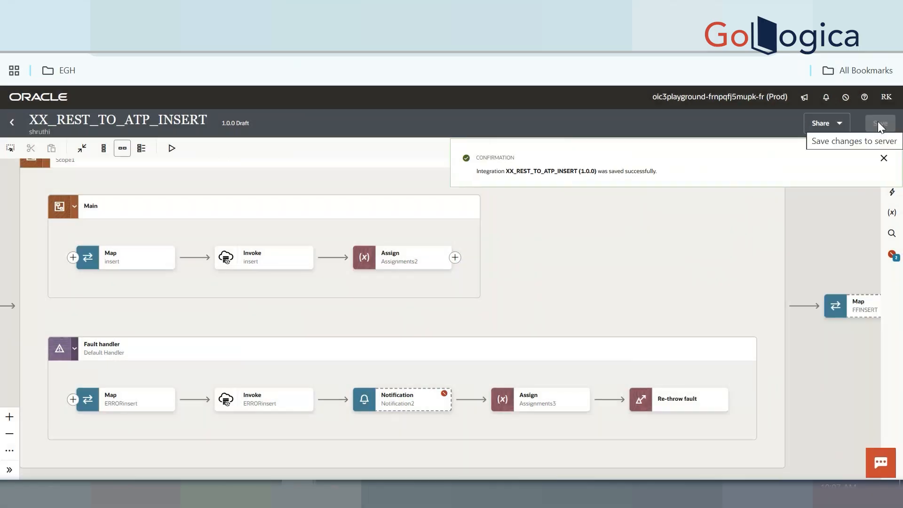
left_click_drag(239, 299, 346, 261)
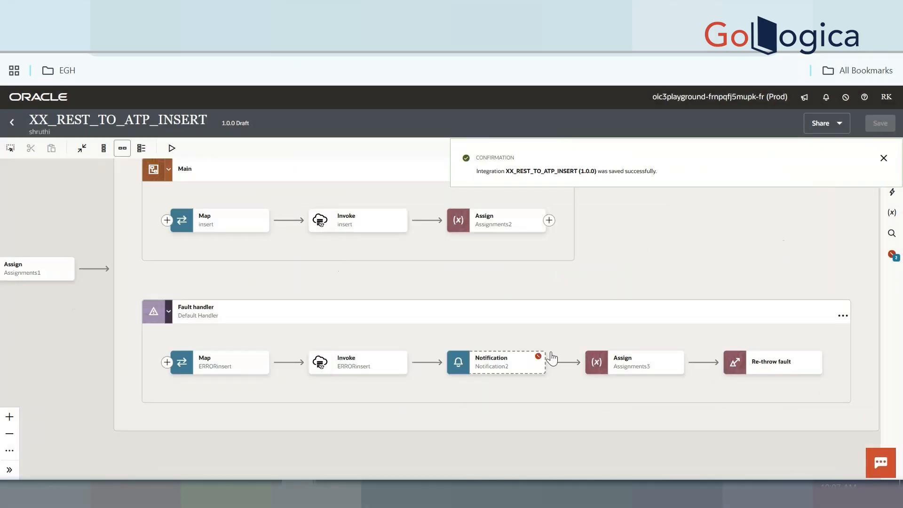
left_click(883, 159)
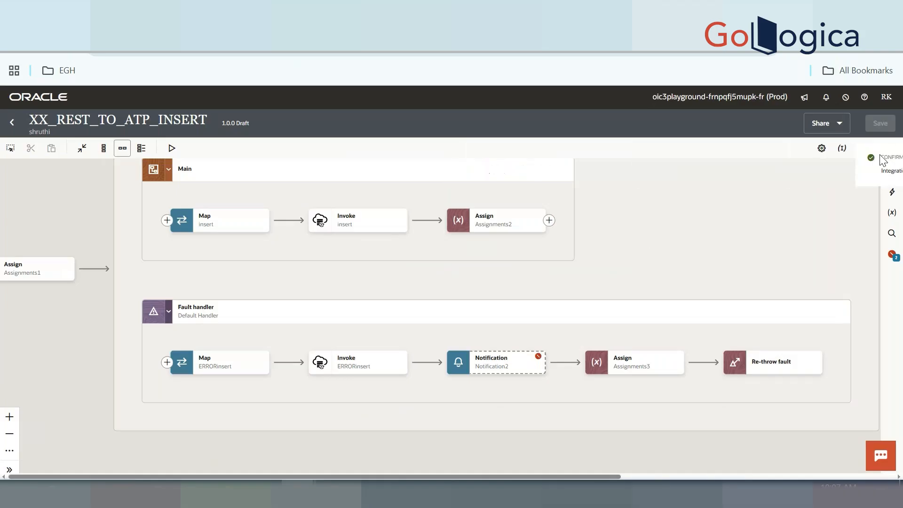
In the global fault handler, set Notification1's To to $G_TOAddress and From to $G_FromAddress
left_click(862, 148)
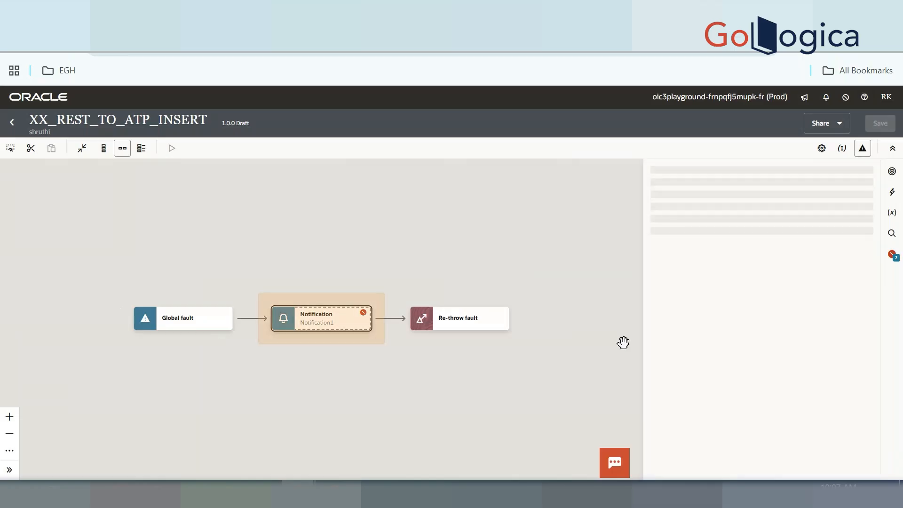
left_click(724, 248)
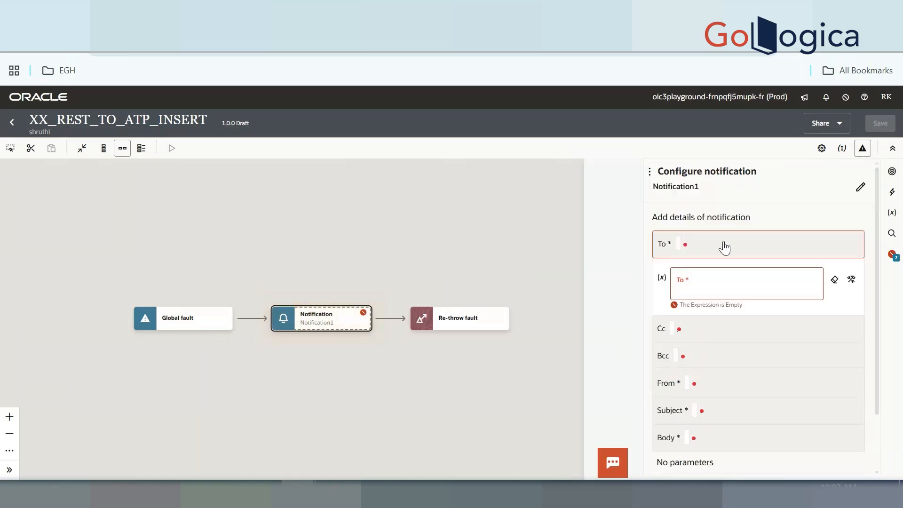
left_click(722, 283)
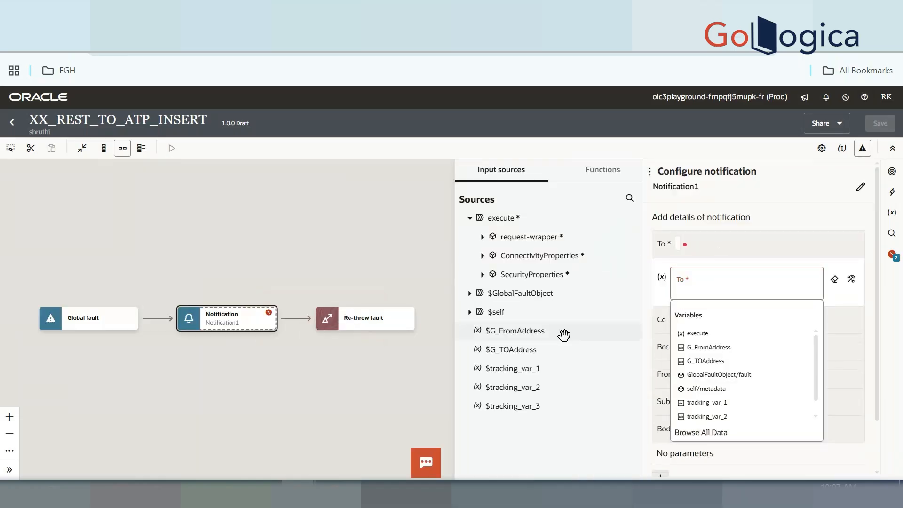
left_click_drag(511, 351, 735, 284)
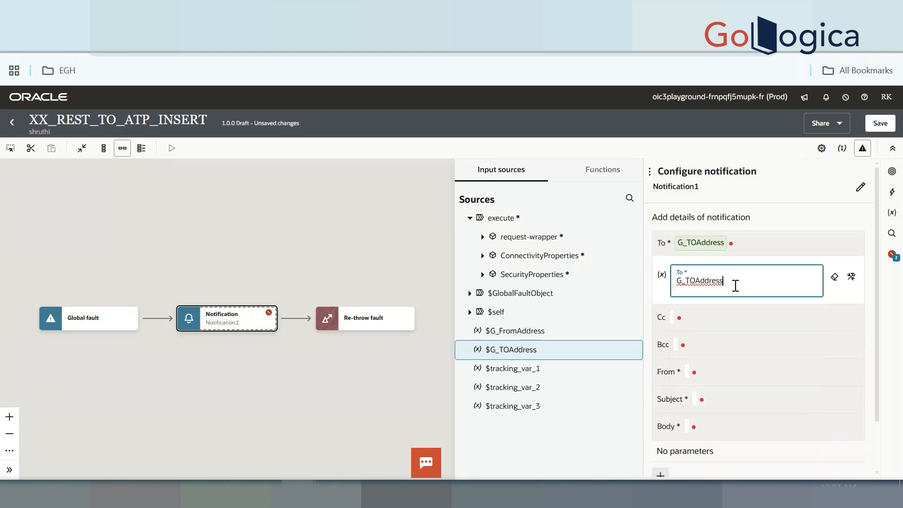
left_click(732, 375)
left_click(732, 365)
left_click_drag(523, 331, 728, 363)
Save the integration and return to the Notepad++ notes
left_click(880, 122)
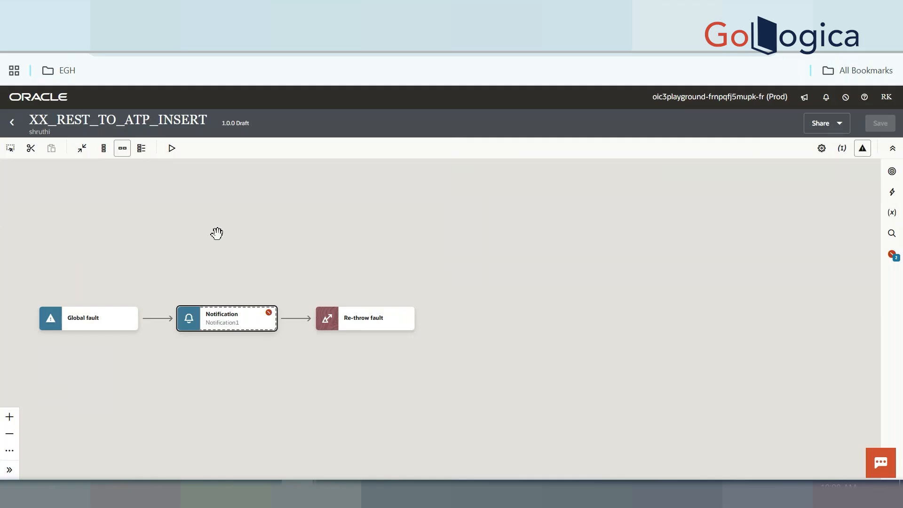
left_click_drag(220, 291, 373, 277)
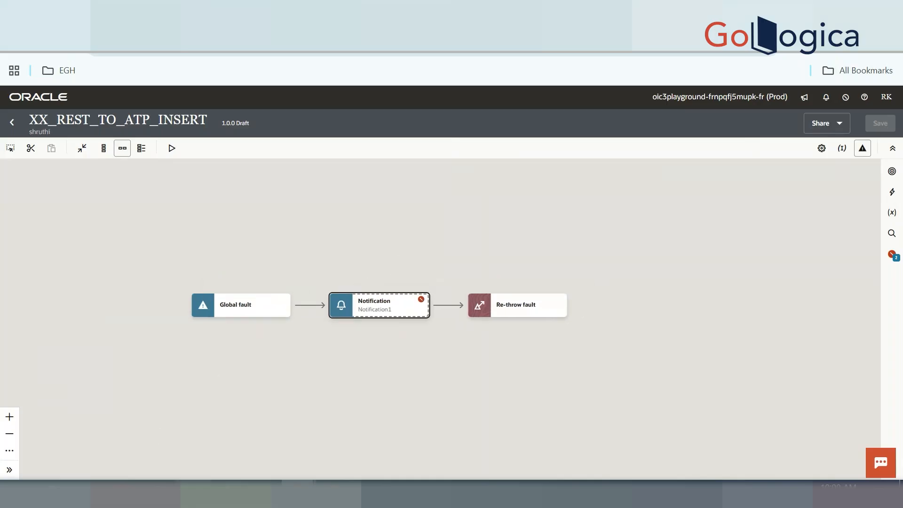
key("alt+Tab")
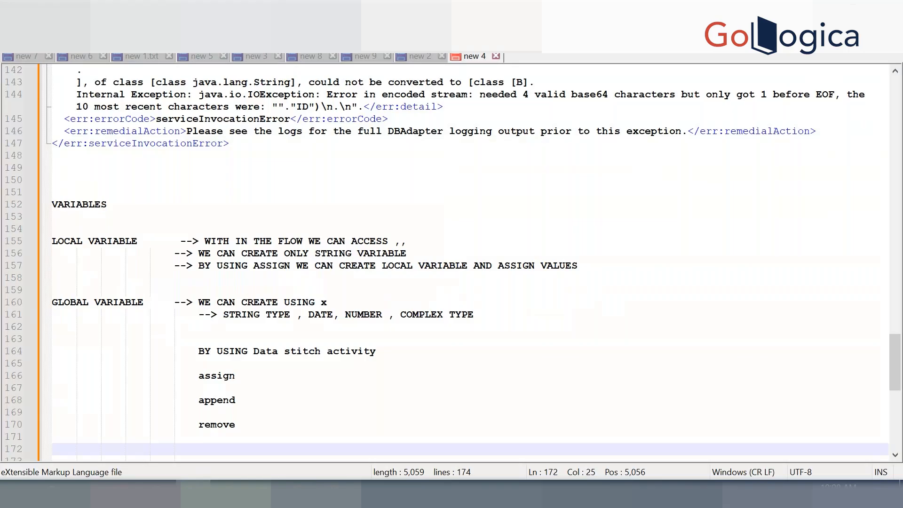
In the OIC topics list, delete the trailing 'p' after DataStitch / Assign and Error Handling
left_click(87, 56)
scroll(183, 228, "up", 20)
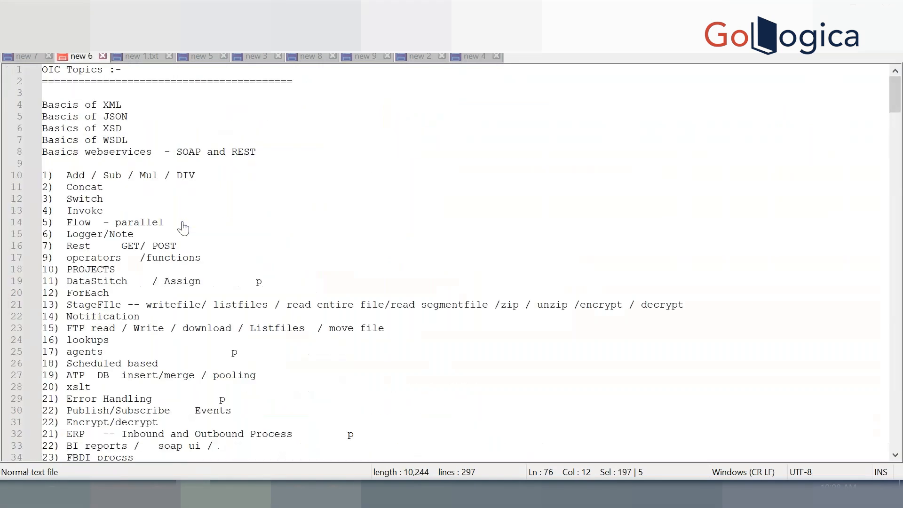
left_click(279, 282)
key("BackSpace")
key("BackSpace")
key("BackSpace")
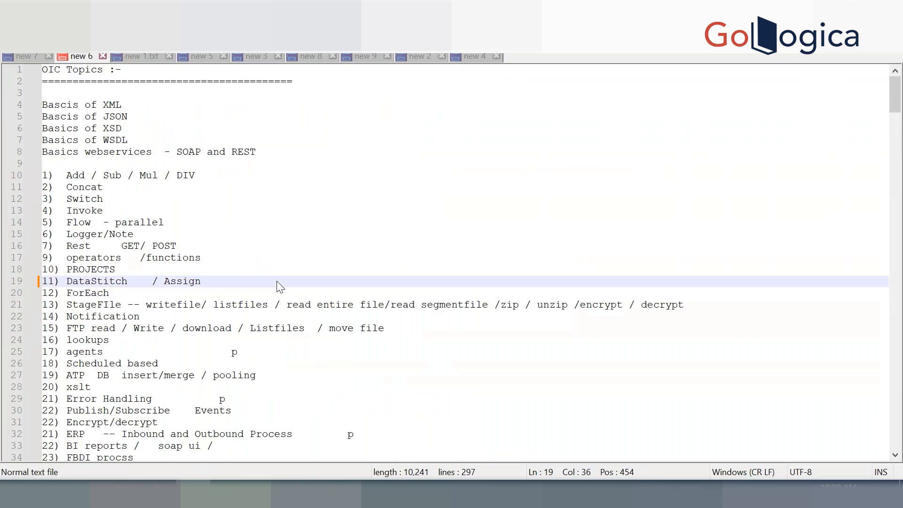
scroll(279, 287, "down", 1)
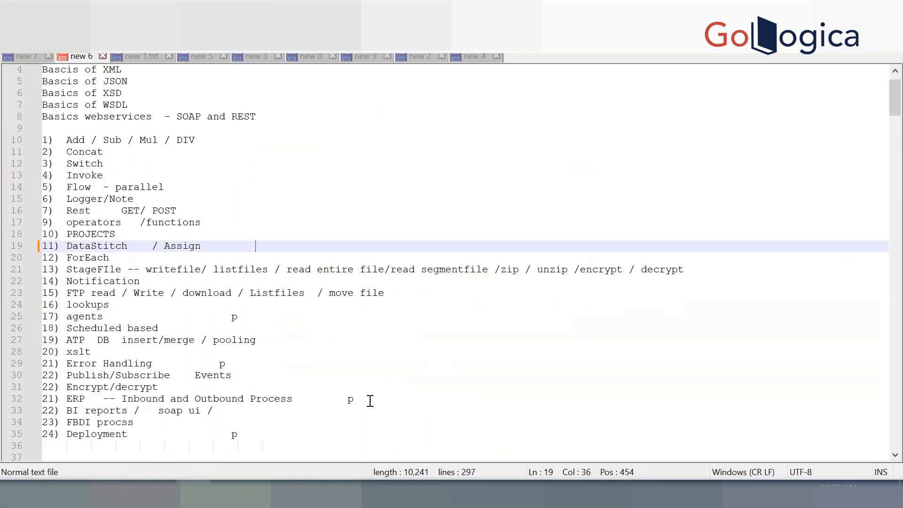
left_click(370, 400)
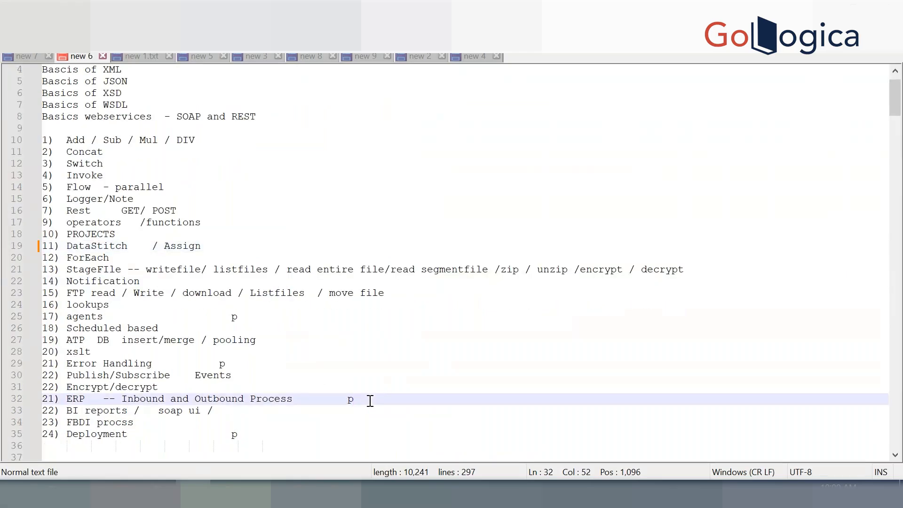
left_click(241, 365)
key("BackSpace")
key("BackSpace")
key("BackSpace")
key("BackSpace")
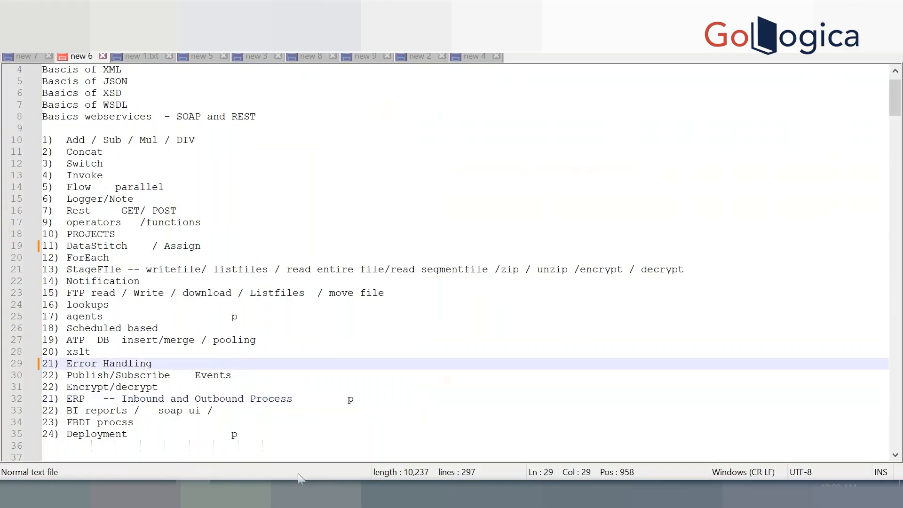
Back in the main flow, insert a Data stitch action (Stitch1) right after Assignments1
left_click(232, 405)
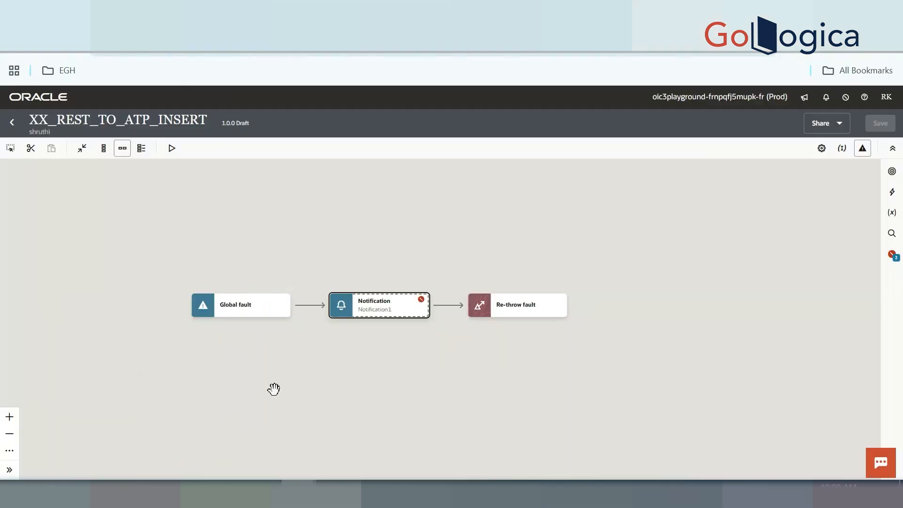
left_click(861, 149)
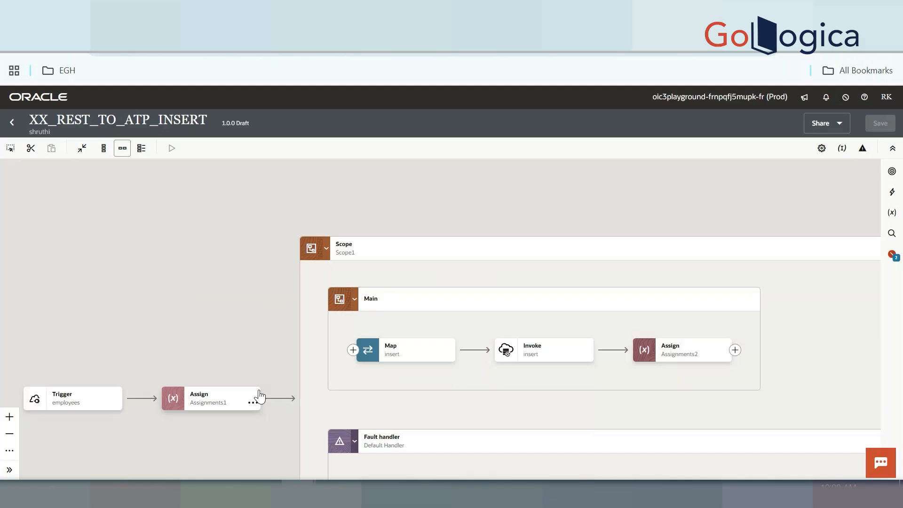
left_click_drag(260, 395, 265, 307)
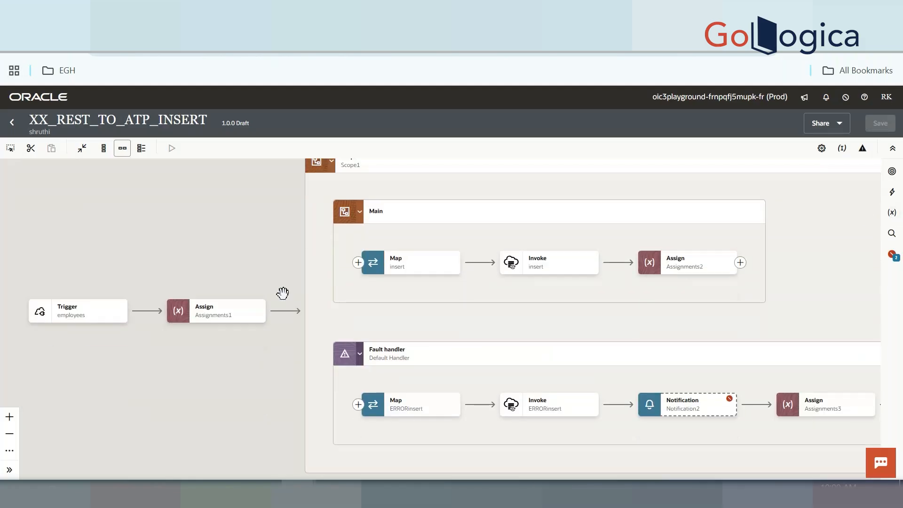
left_click(285, 311)
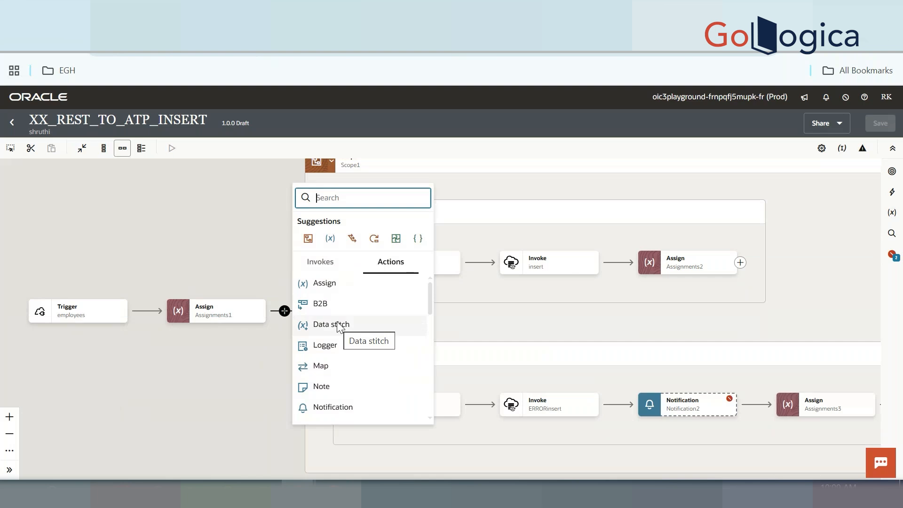
left_click(338, 324)
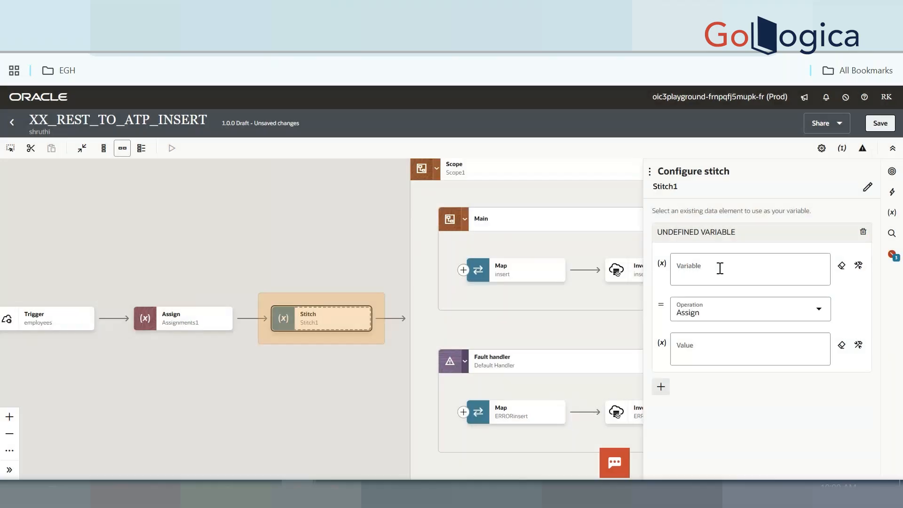
Make Stitch1 assign a quoted recipient e-mail address to G_TOAddress, then save
left_click(720, 268)
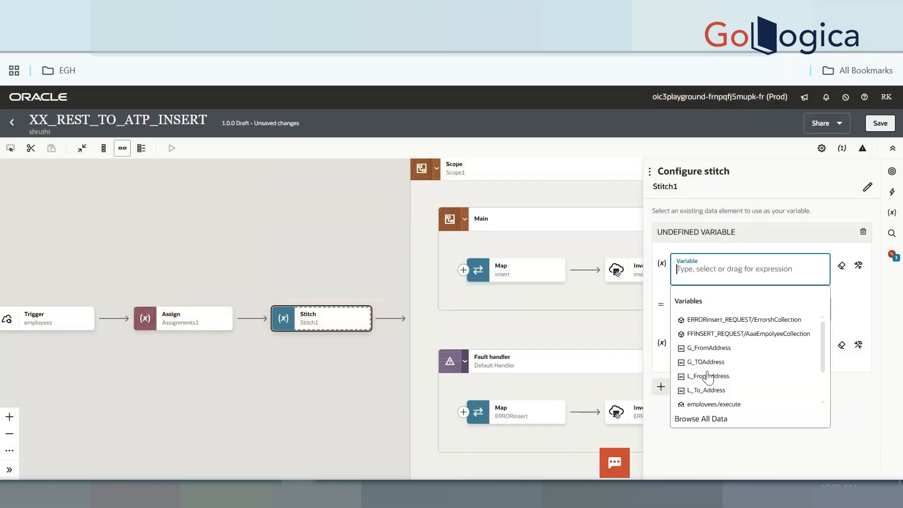
left_click(719, 363)
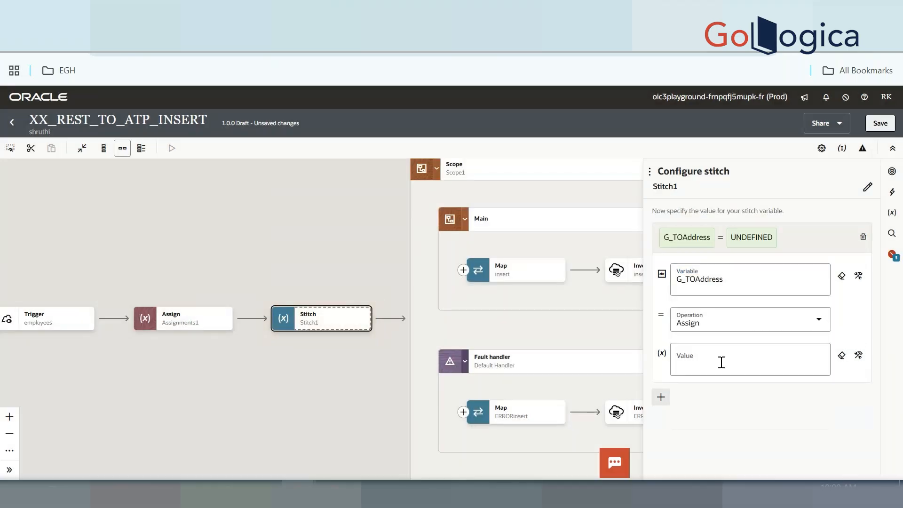
left_click(721, 362)
left_click(740, 323)
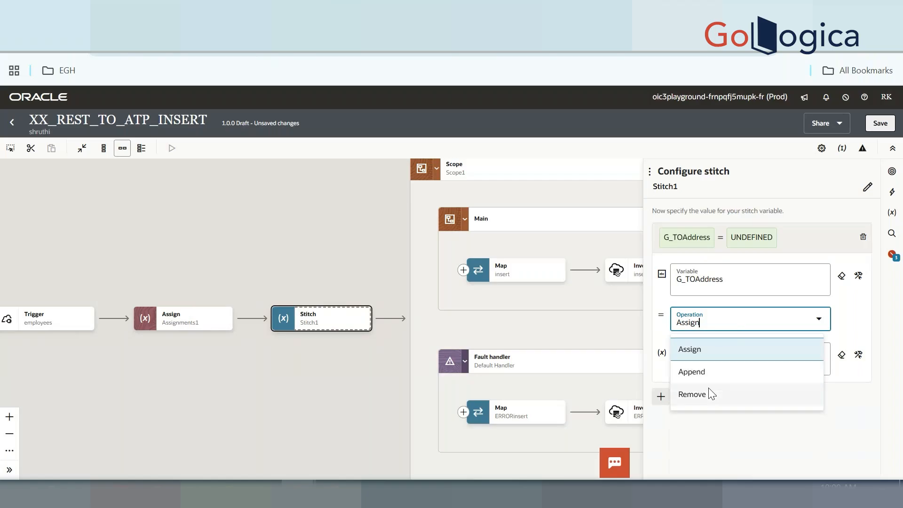
left_click(851, 330)
left_click(740, 369)
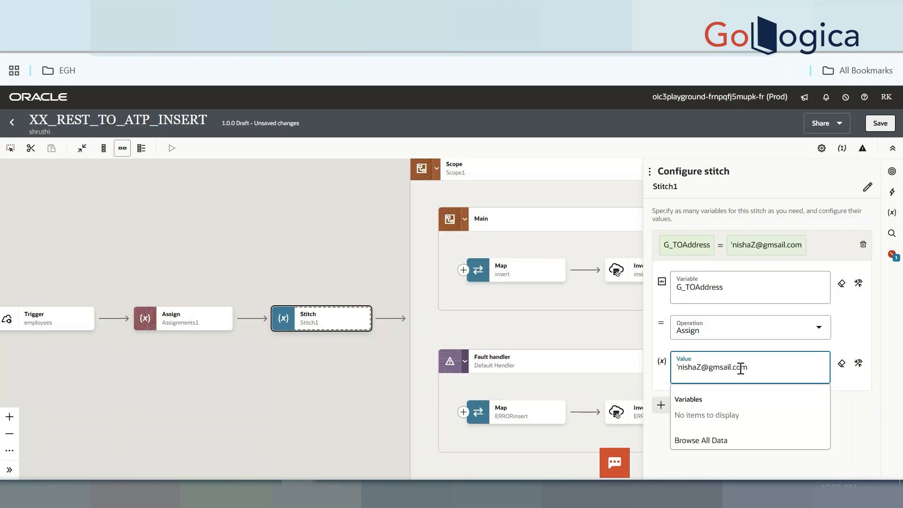
type("'")
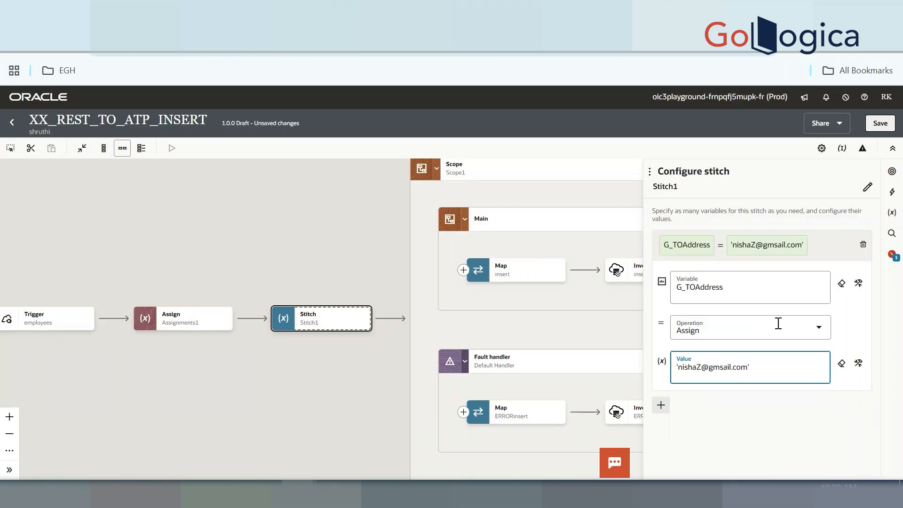
left_click(882, 125)
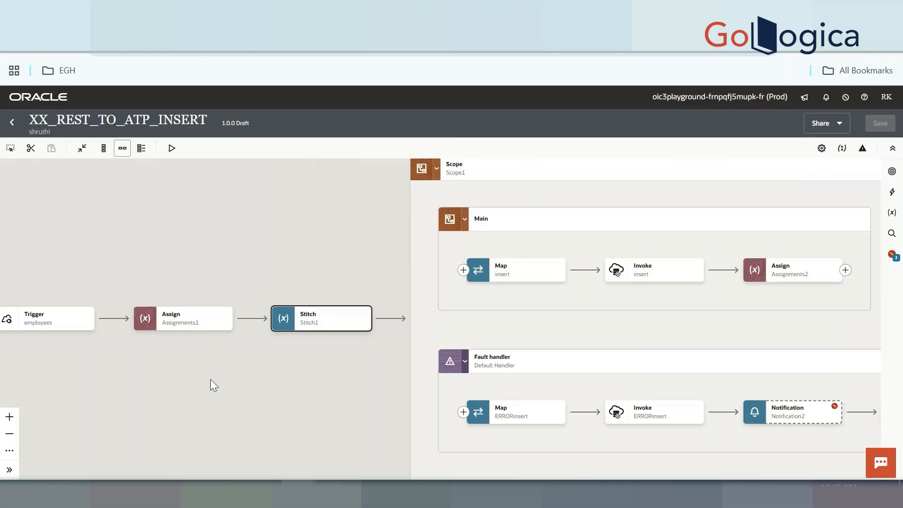
Reopen Stitch1, add a second variable row, then close the configuration
left_click(324, 317)
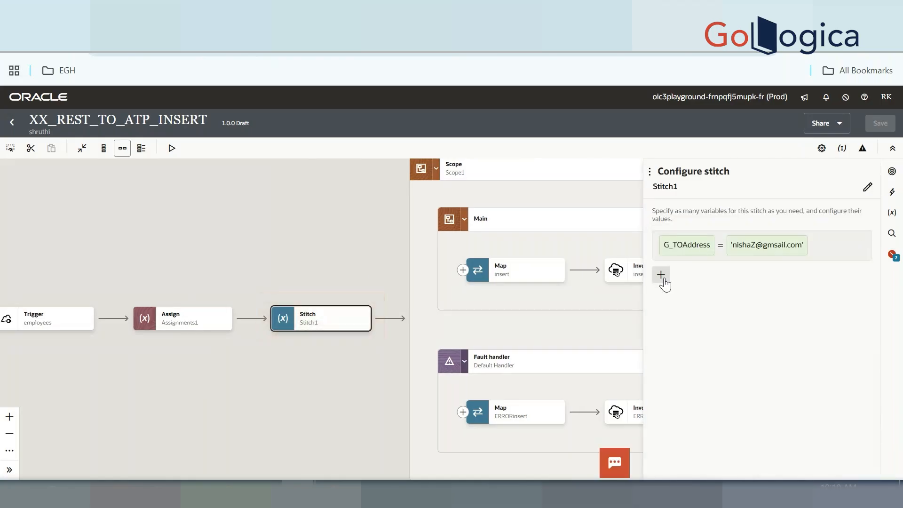
left_click(664, 278)
left_click(721, 308)
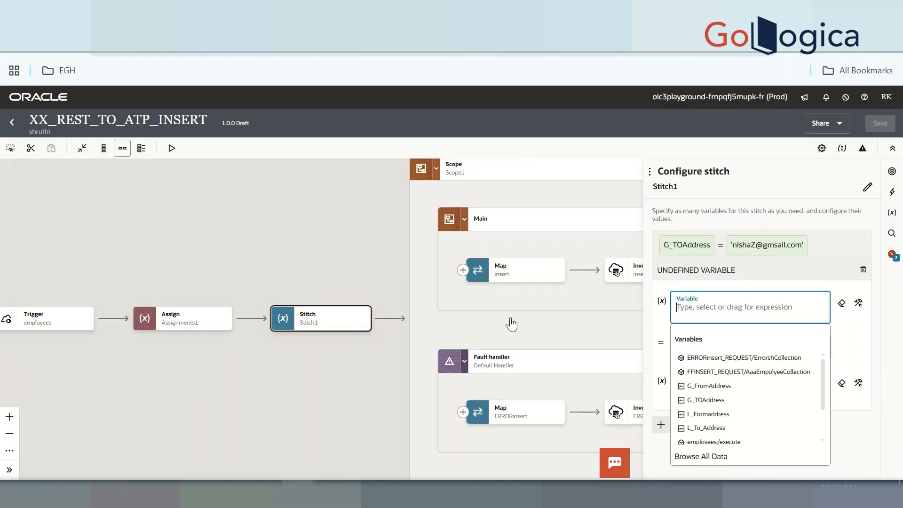
left_click(309, 258)
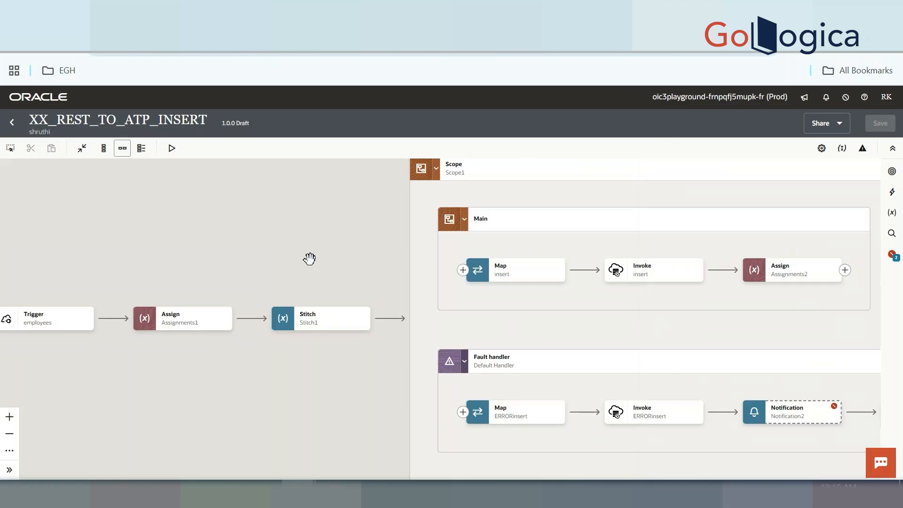